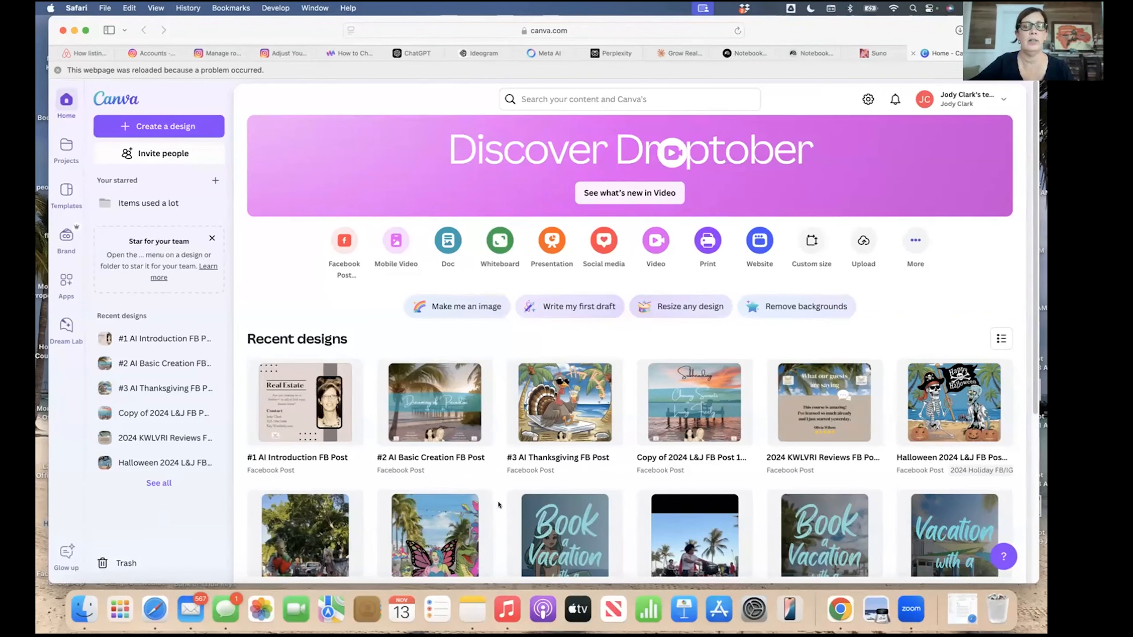
# Browse the Canva home page and look at the new-design choices, then dismiss them.
pyautogui.scroll(-10, 498, 505)
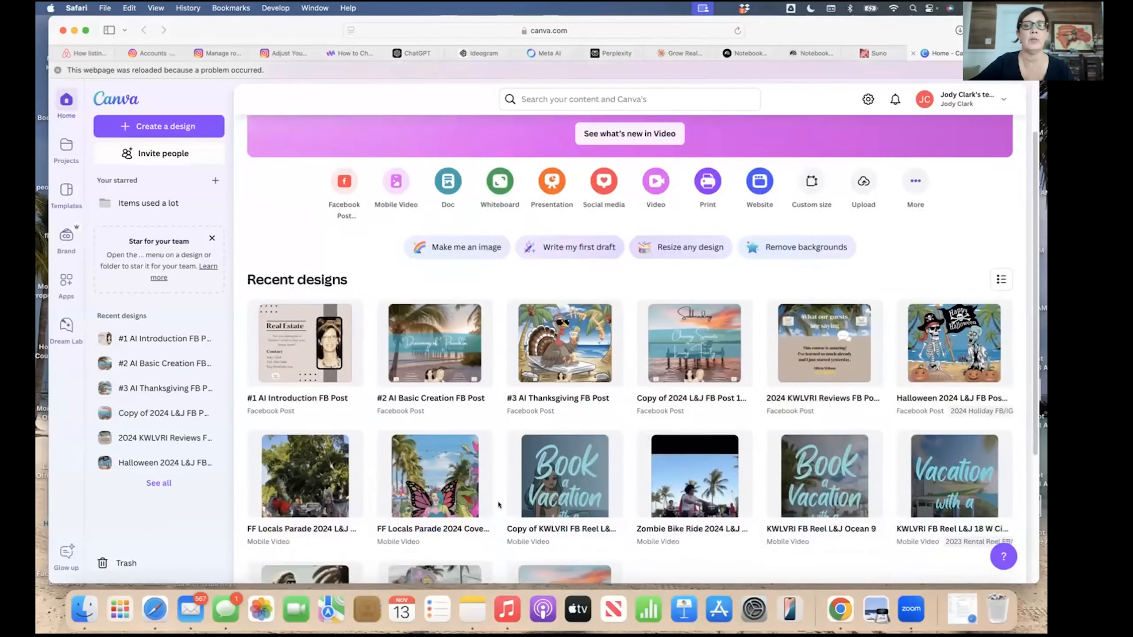
pyautogui.scroll(-6, 498, 505)
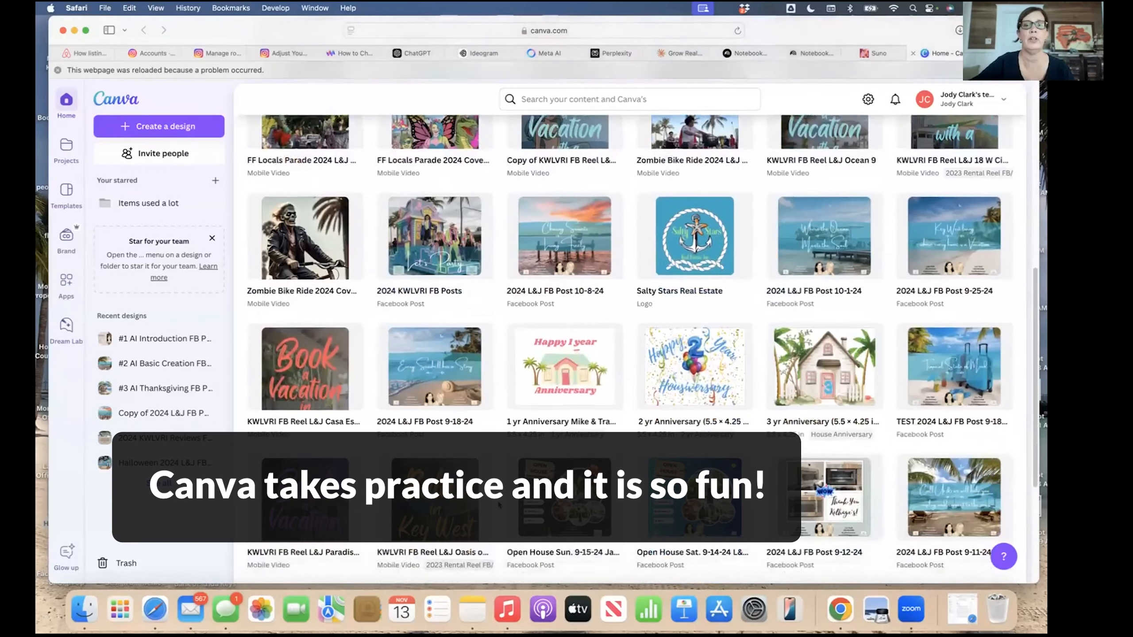
pyautogui.scroll(-7, 498, 505)
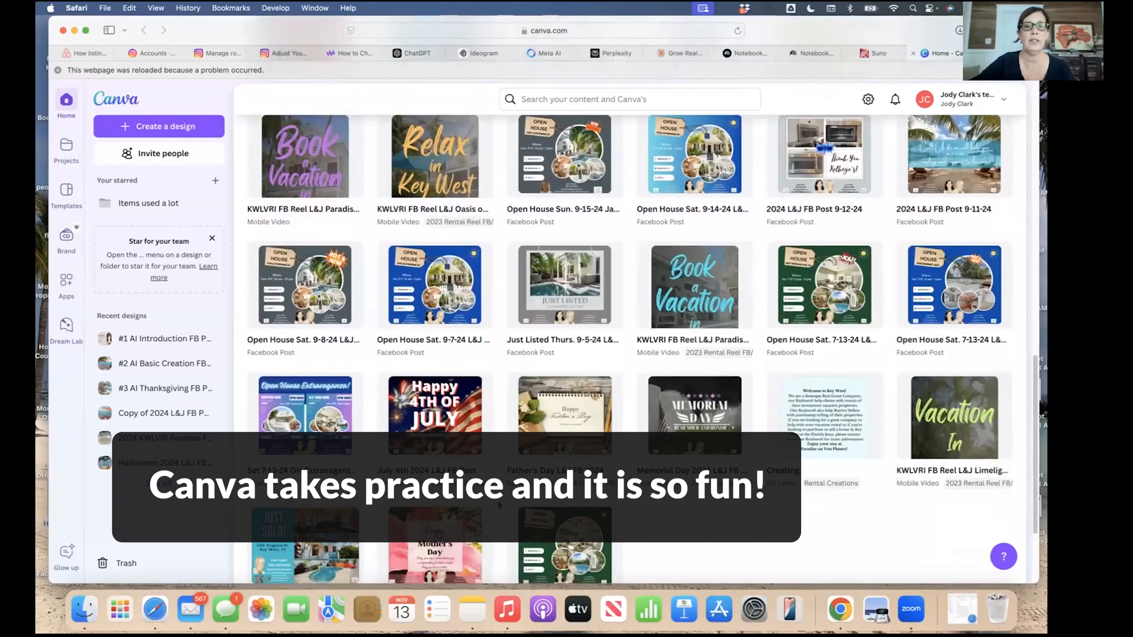
pyautogui.scroll(-8, 498, 505)
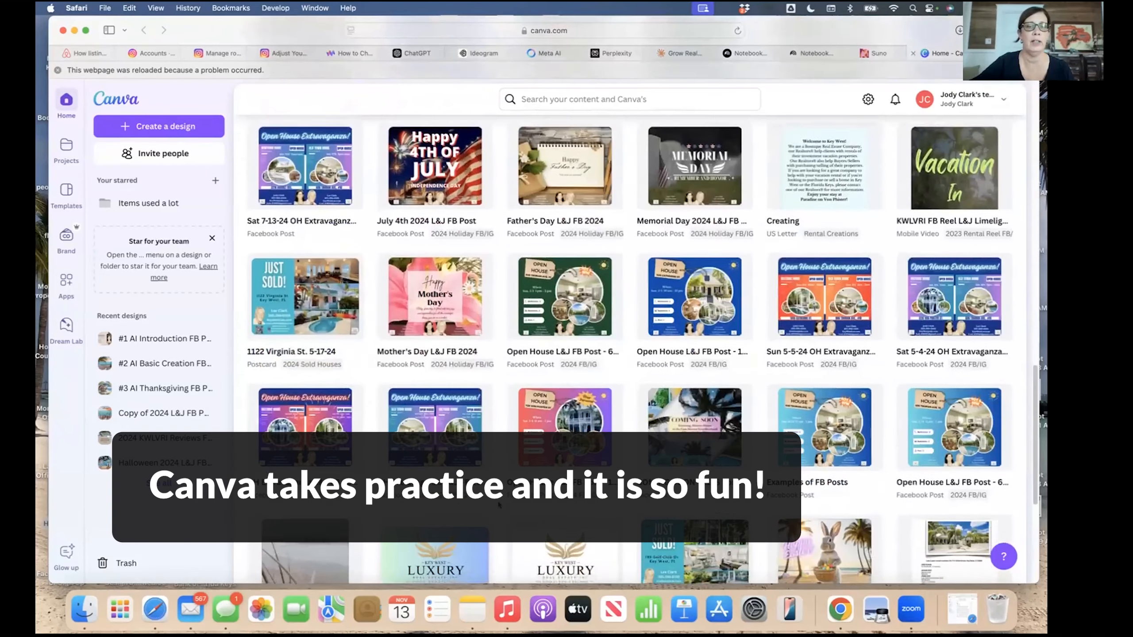
pyautogui.scroll(-3, 499, 505)
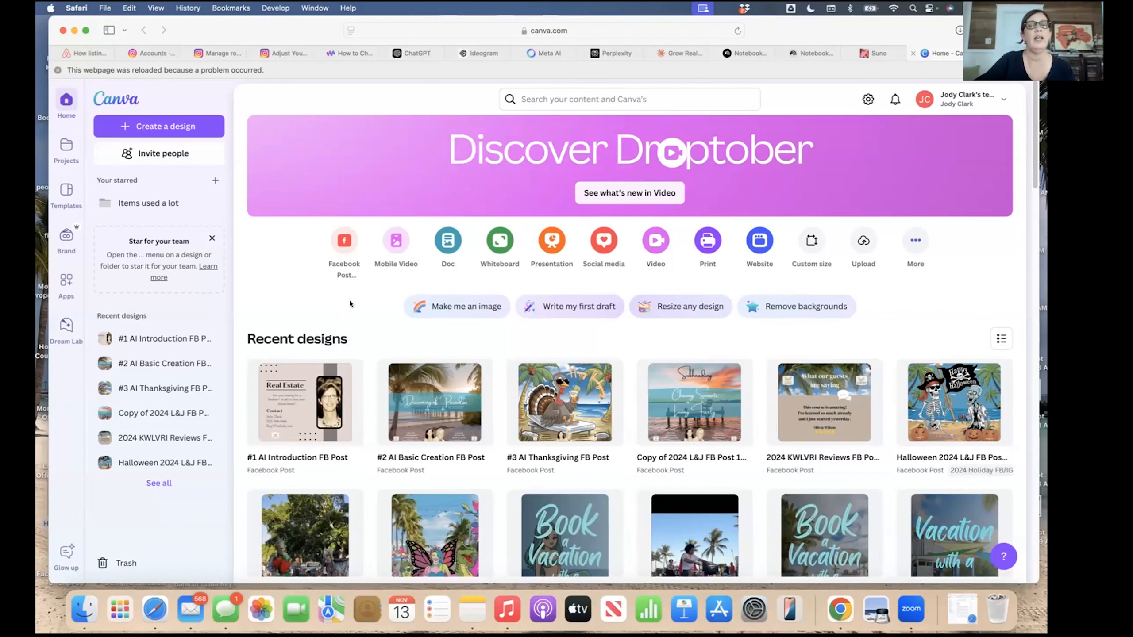
pyautogui.moveTo(315, 401)
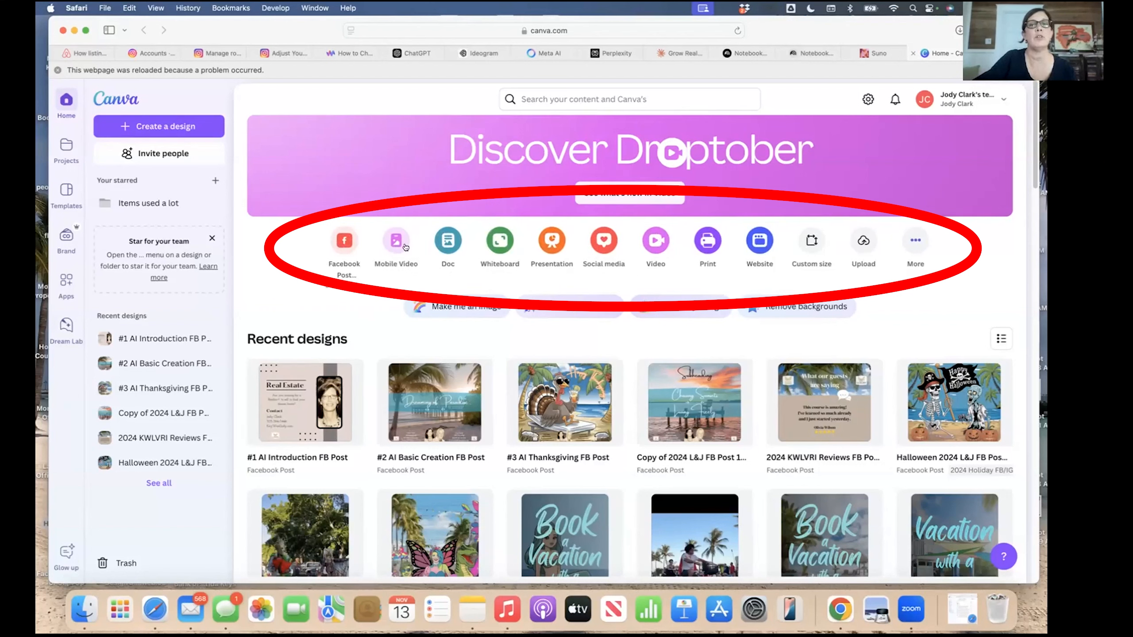
pyautogui.click(914, 240)
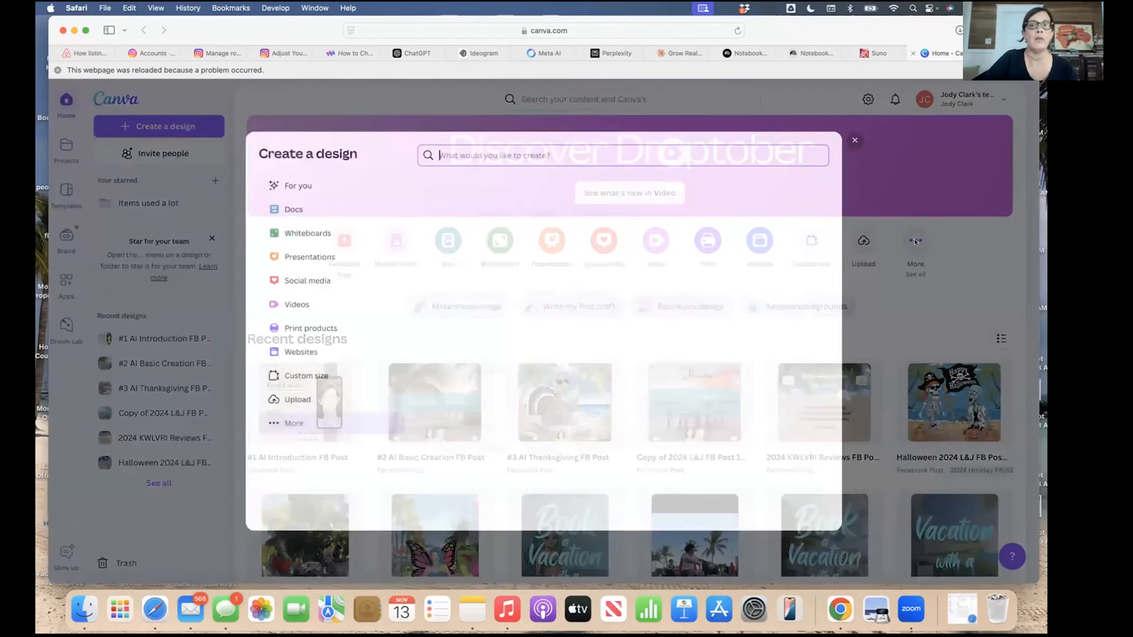
pyautogui.scroll(-7, 573, 425)
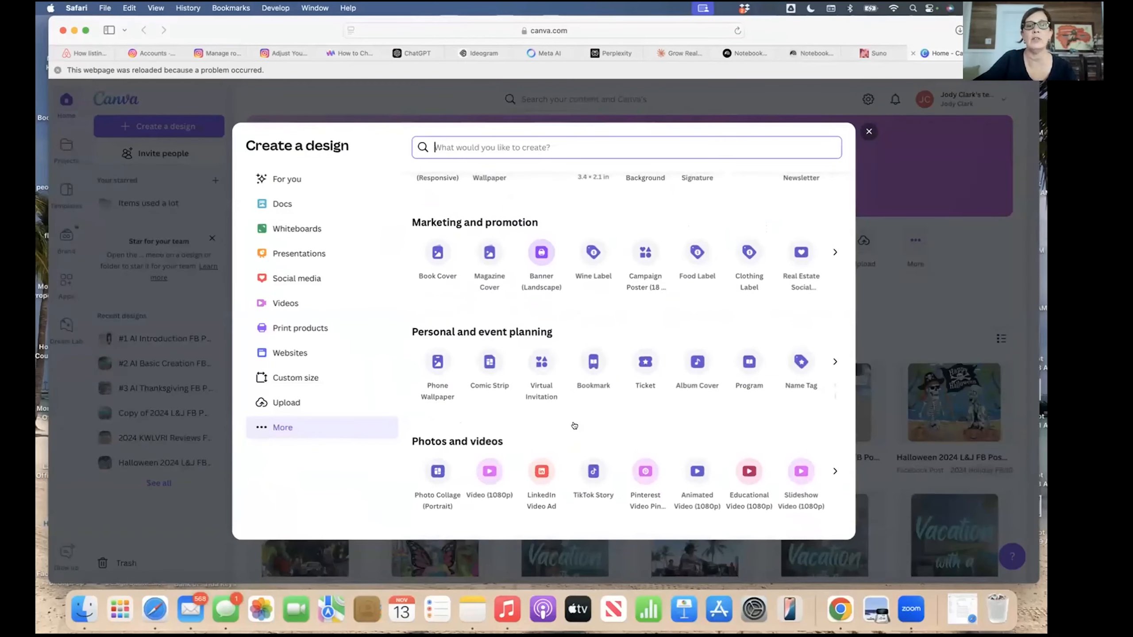
pyautogui.scroll(7, 572, 425)
pyautogui.click(868, 131)
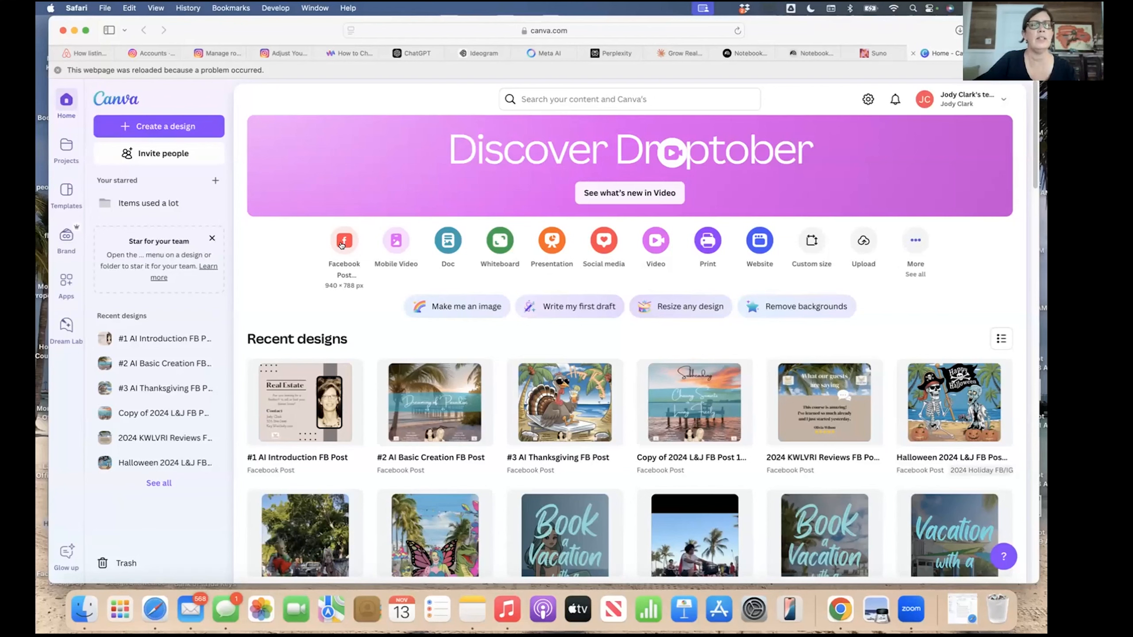
# Open the '#1 AI Introduction FB Post' design and hide the home navigation to work in the editor.
pyautogui.click(306, 419)
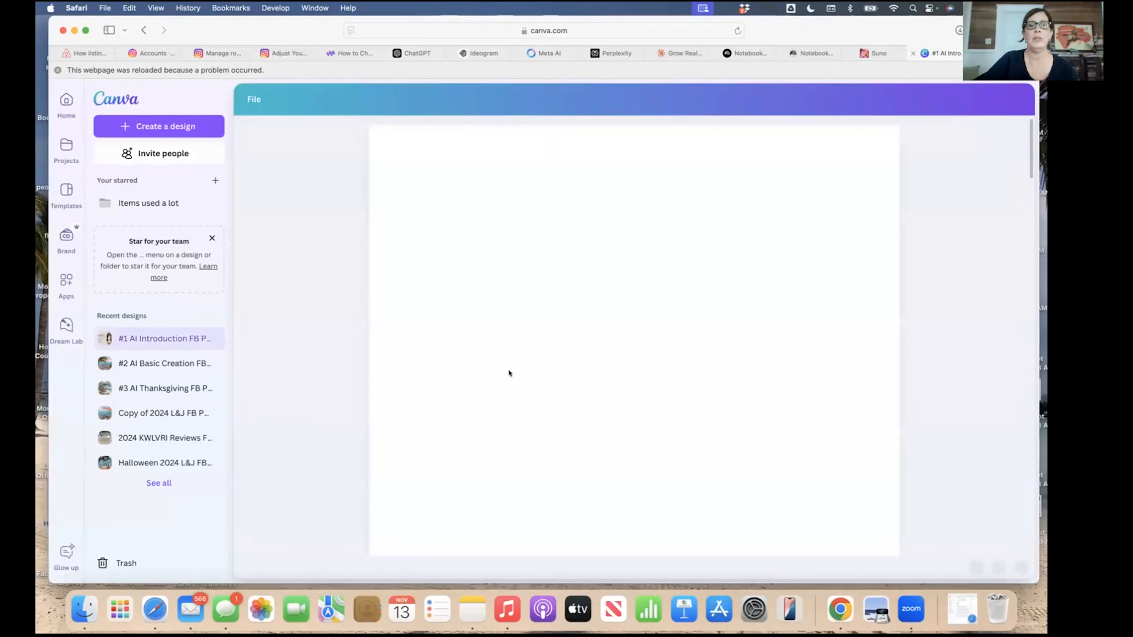
pyautogui.scroll(-10, 556, 379)
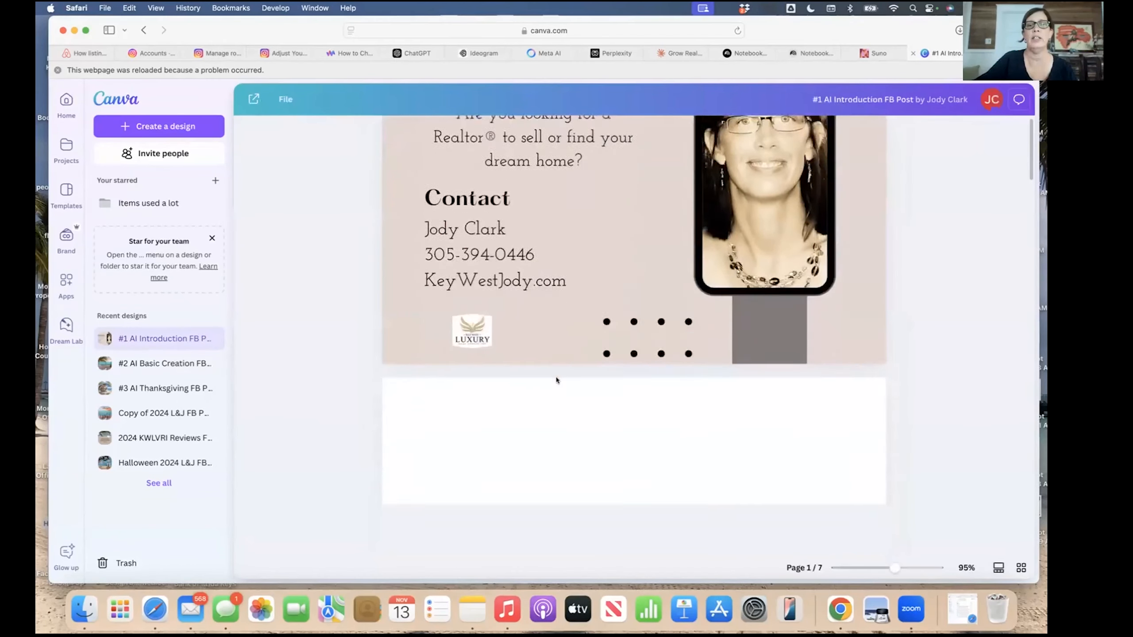
pyautogui.scroll(-5, 556, 380)
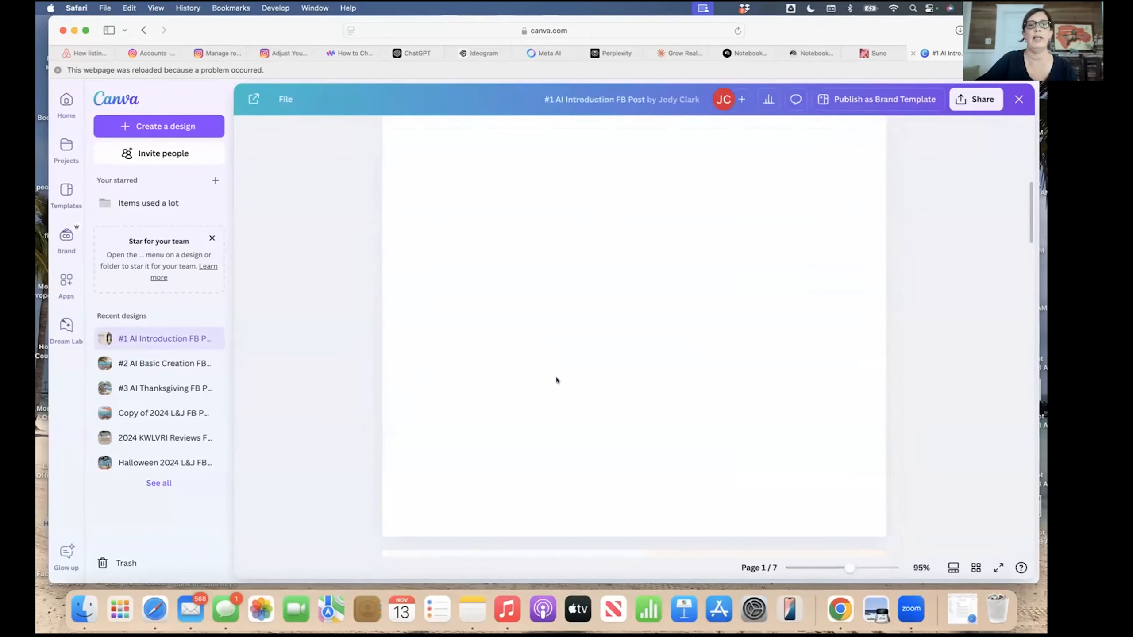
pyautogui.scroll(1, 556, 380)
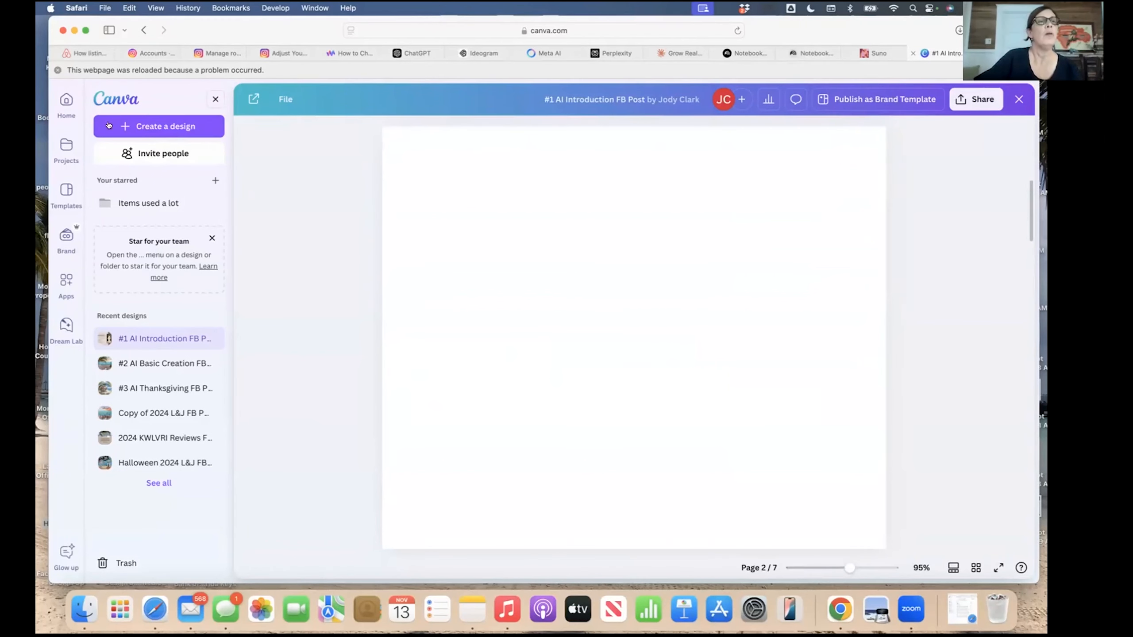
pyautogui.click(214, 100)
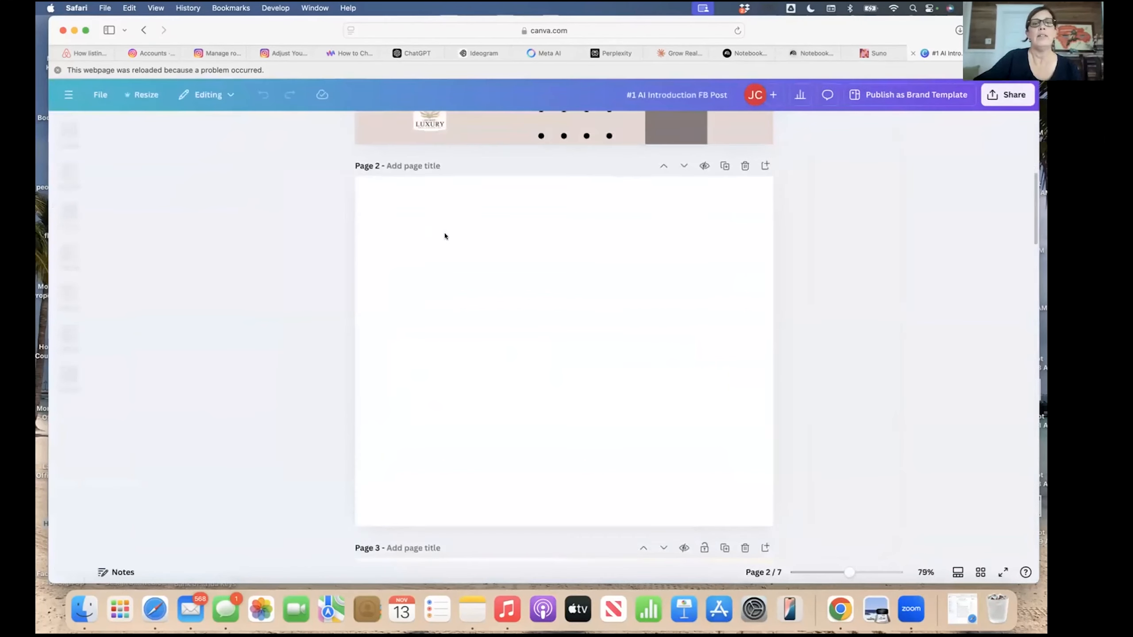
pyautogui.scroll(4, 446, 235)
pyautogui.scroll(5, 445, 235)
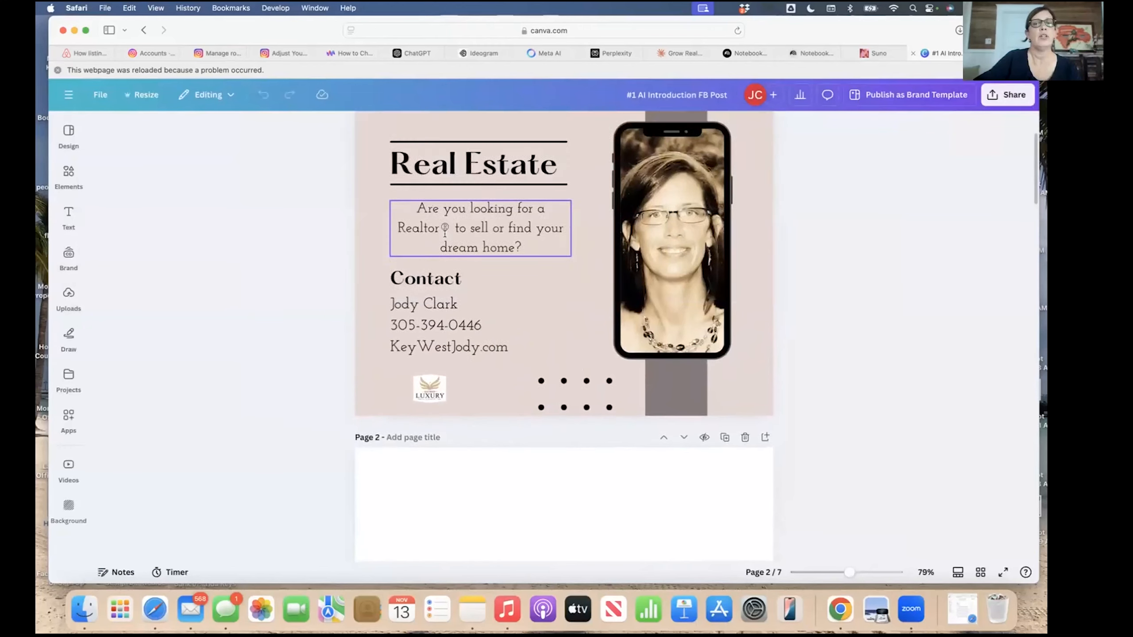
pyautogui.scroll(1, 445, 233)
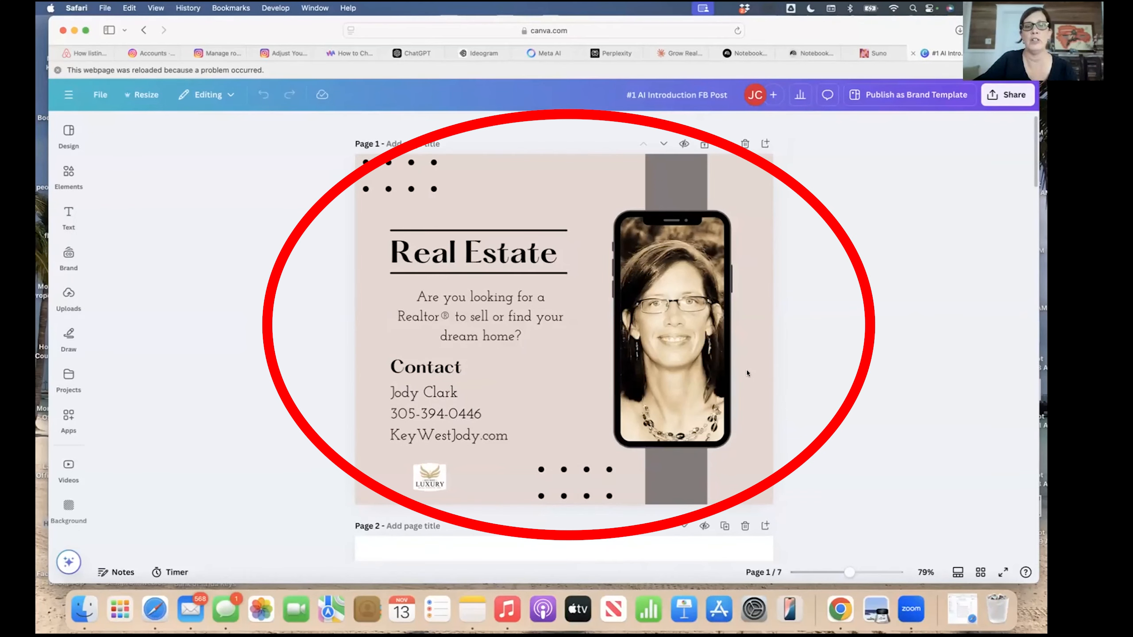
pyautogui.scroll(-2, 747, 373)
pyautogui.scroll(3, 747, 373)
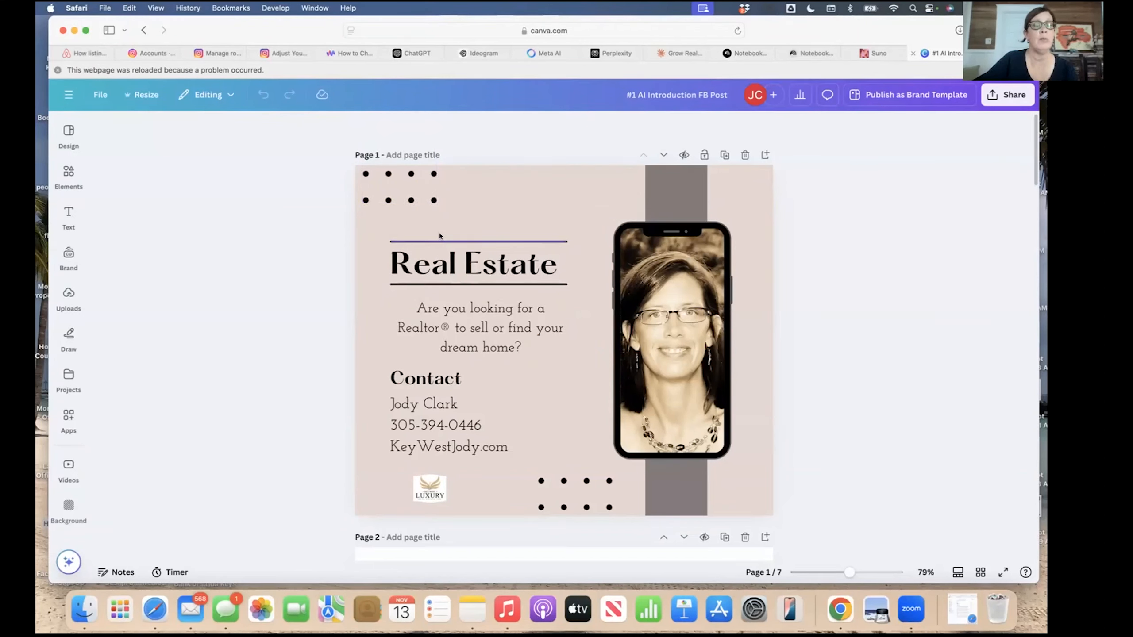
pyautogui.click(463, 327)
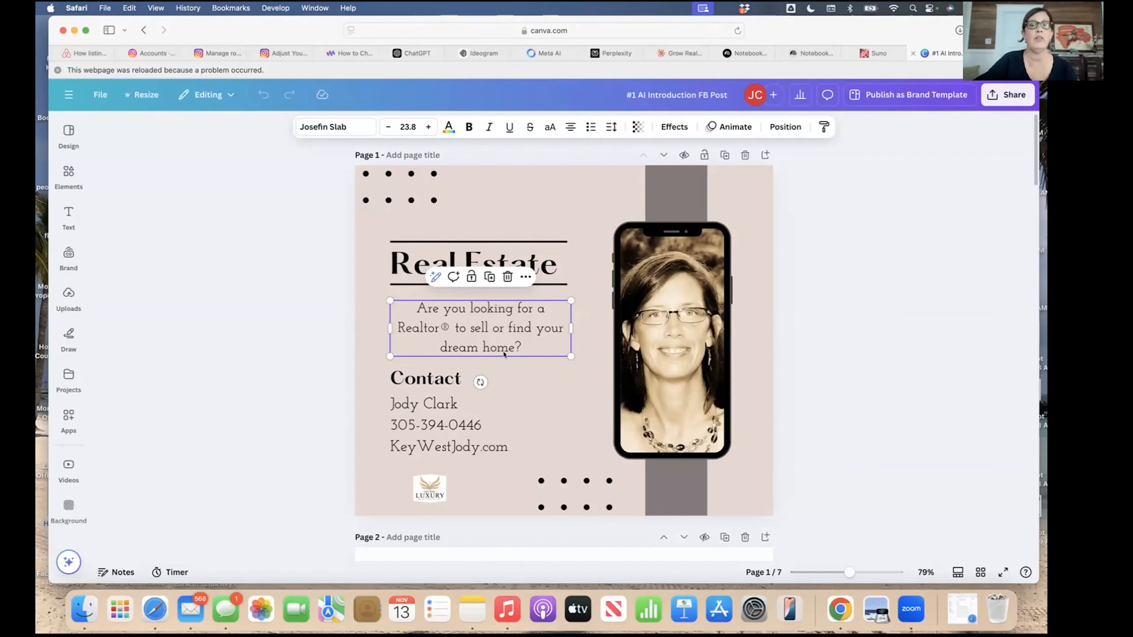
pyautogui.click(463, 380)
pyautogui.click(441, 446)
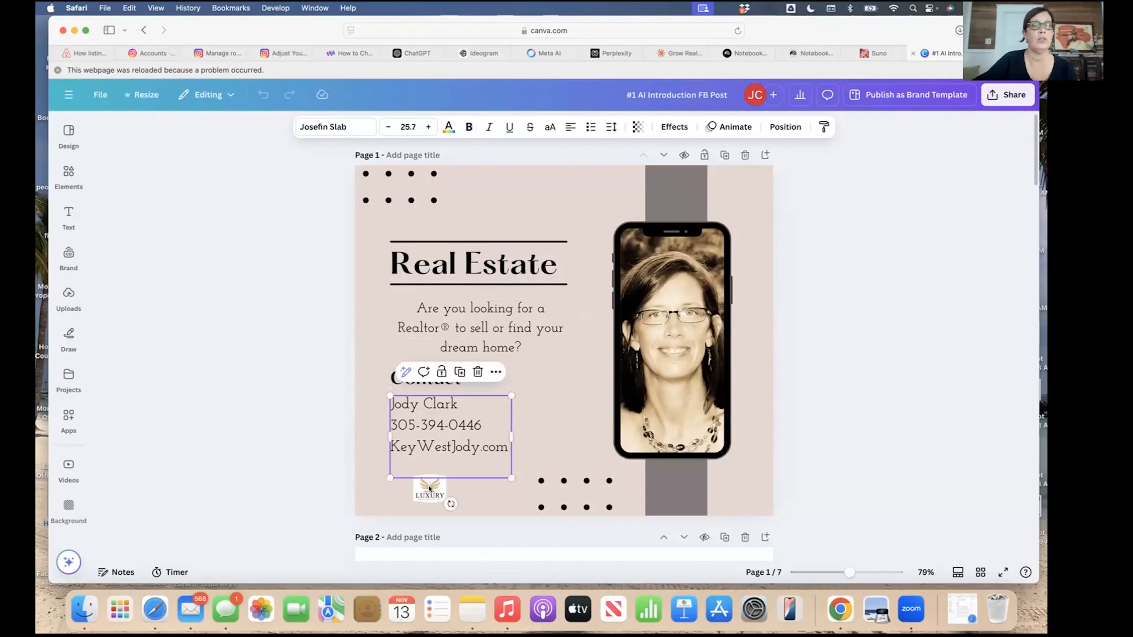
pyautogui.click(646, 378)
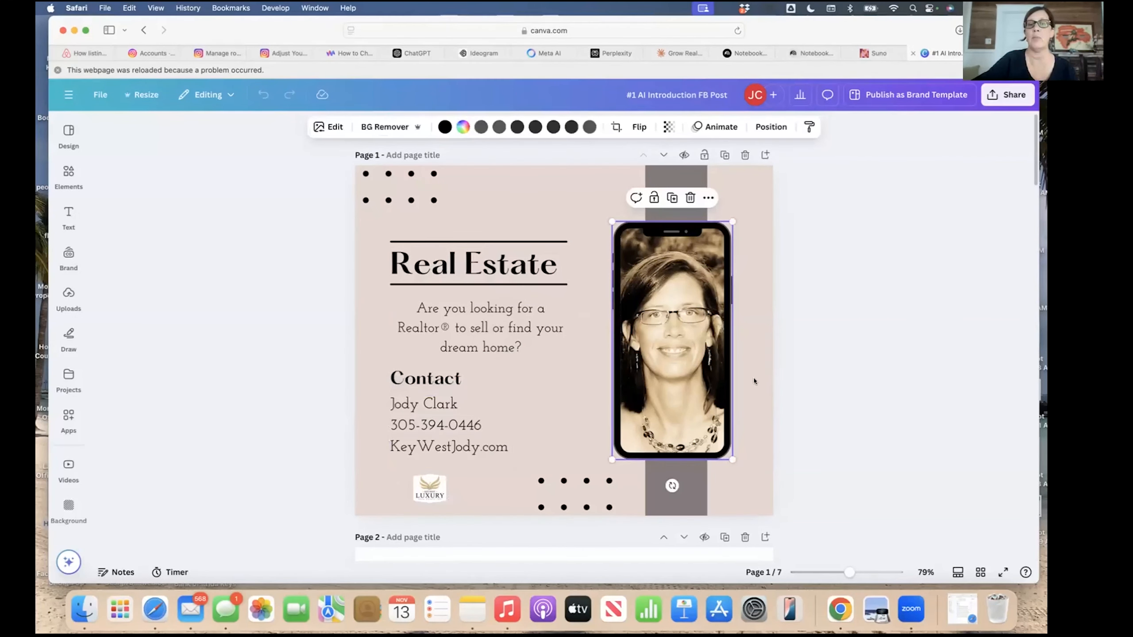
pyautogui.click(362, 376)
pyautogui.scroll(-7, 323, 390)
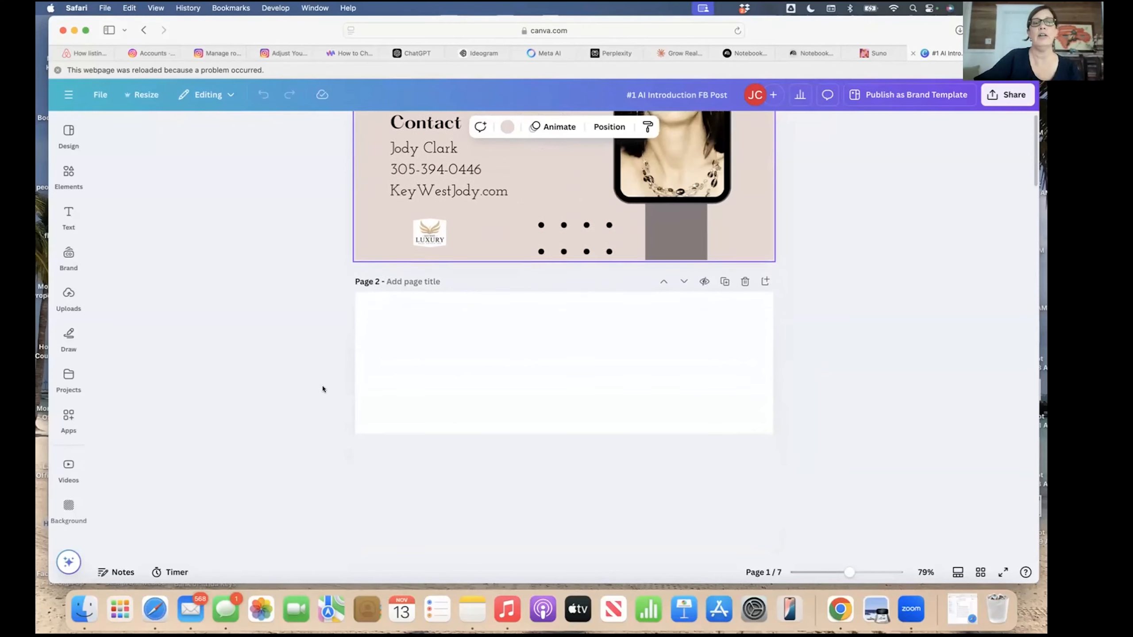
pyautogui.scroll(-2, 323, 389)
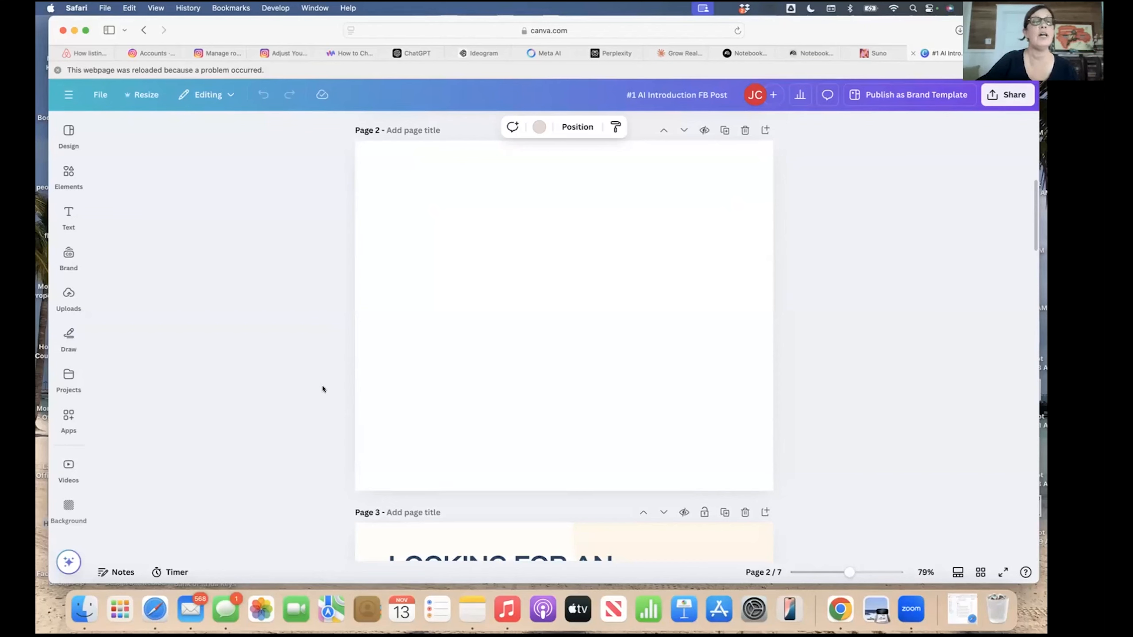
pyautogui.scroll(1, 445, 355)
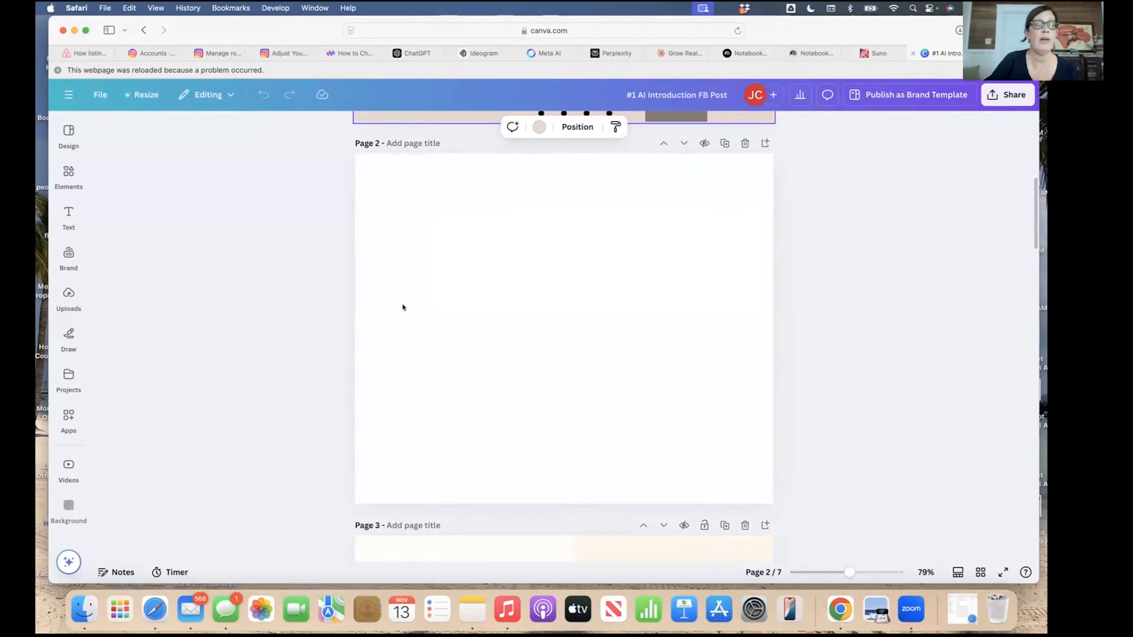
# With blank page 2 selected, show all recently used design templates and start a template keyword search.
pyautogui.click(303, 253)
pyautogui.click(67, 134)
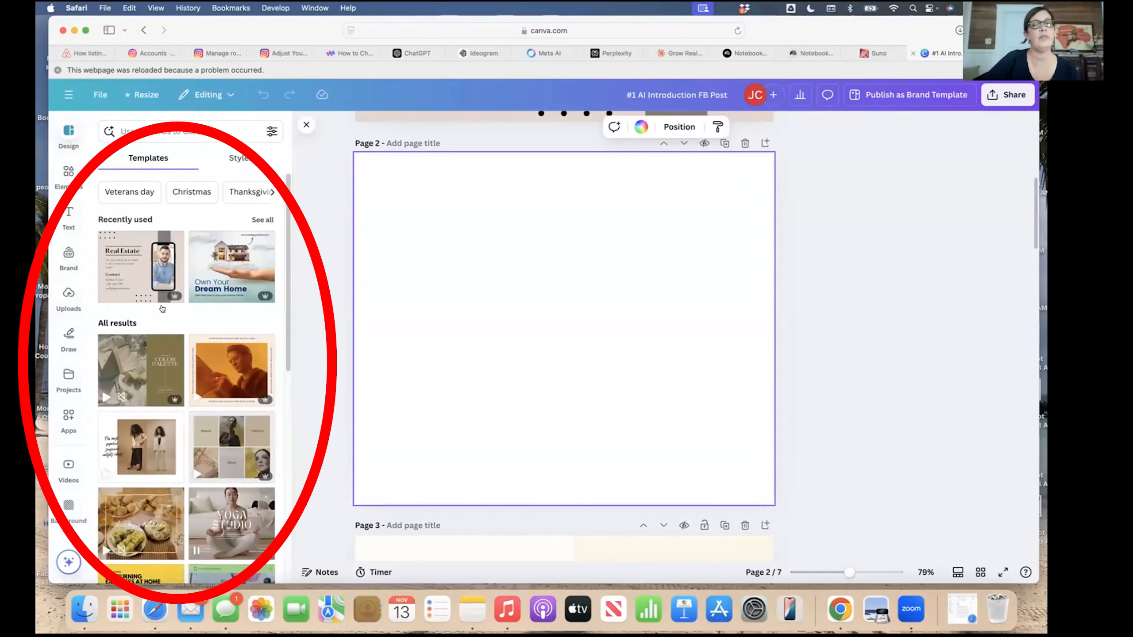
pyautogui.scroll(-20, 136, 467)
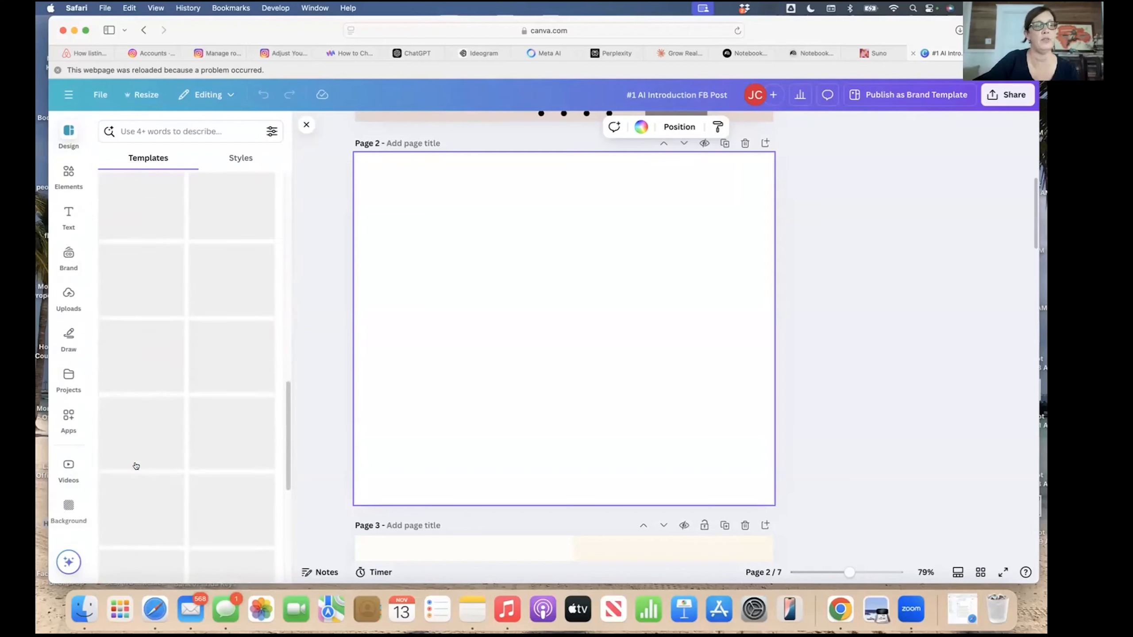
pyautogui.scroll(20, 137, 466)
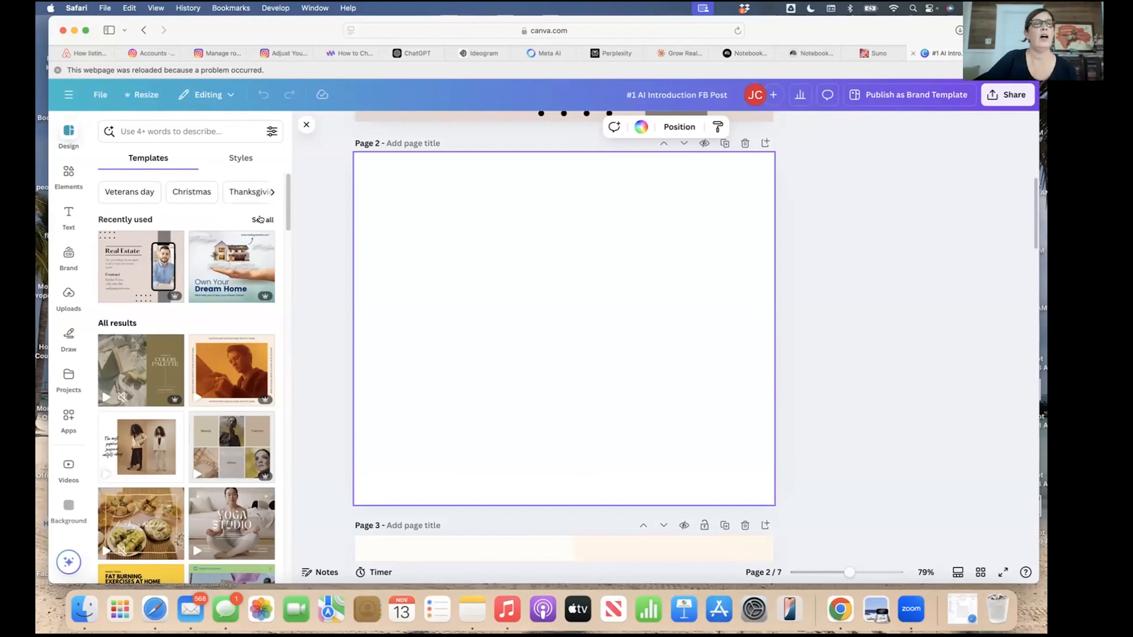
pyautogui.click(260, 219)
pyautogui.scroll(-10, 240, 371)
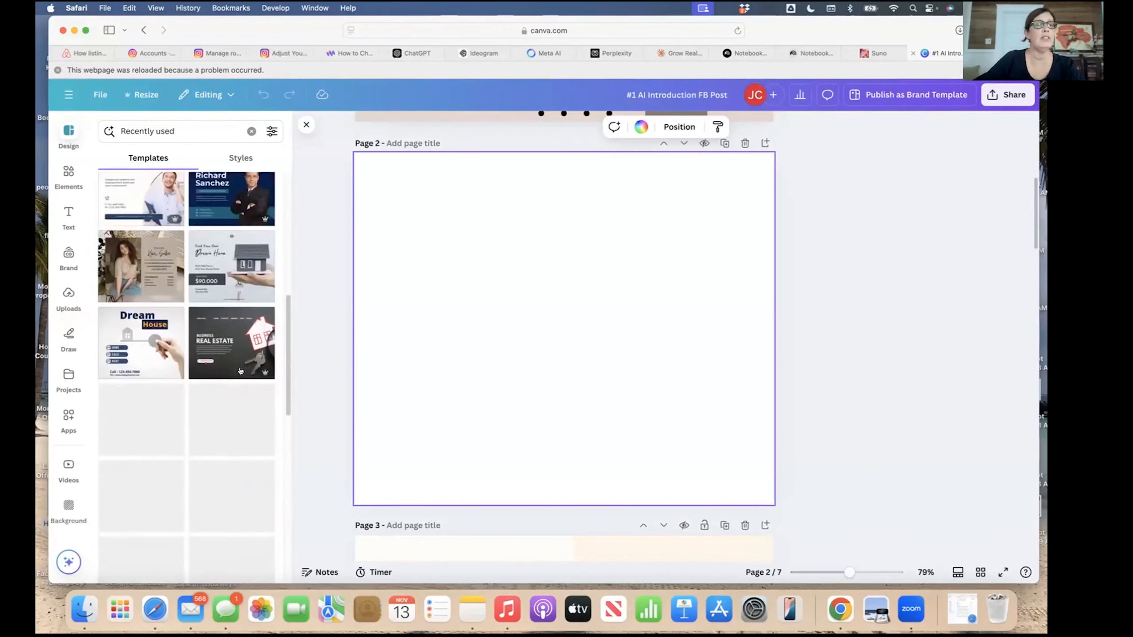
pyautogui.scroll(-5, 240, 371)
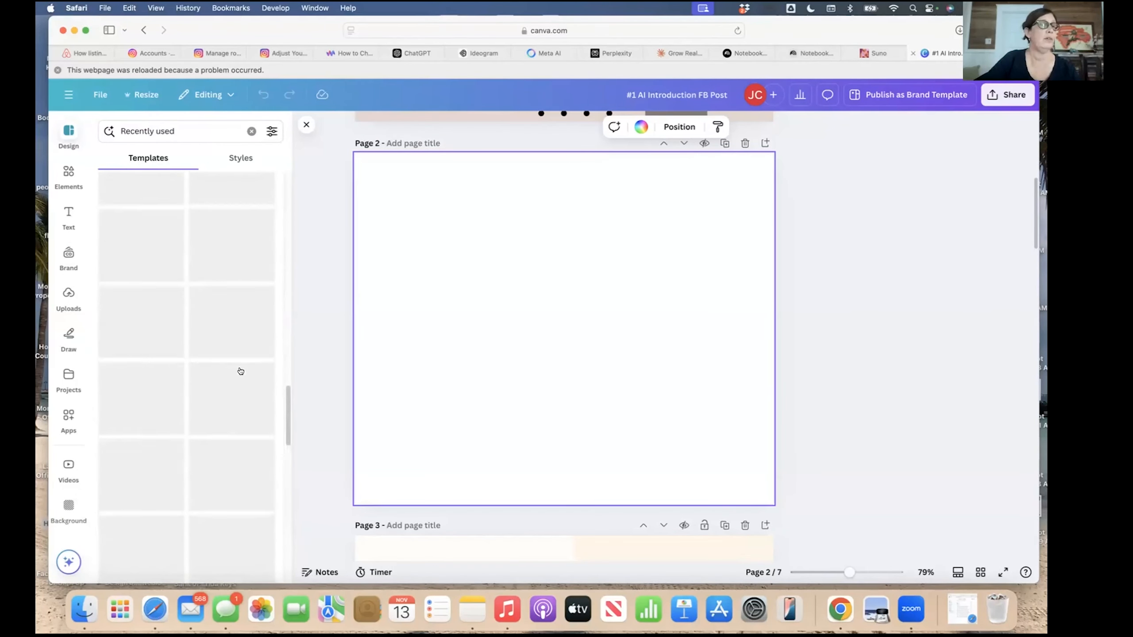
pyautogui.click(69, 135)
pyautogui.click(67, 134)
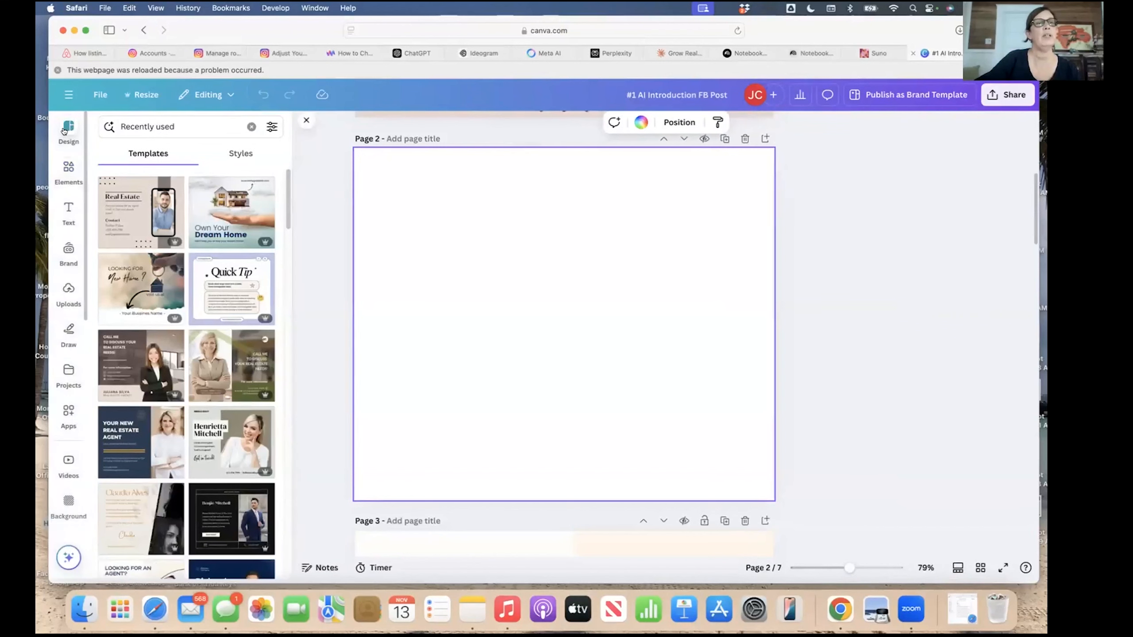
pyautogui.click(143, 126)
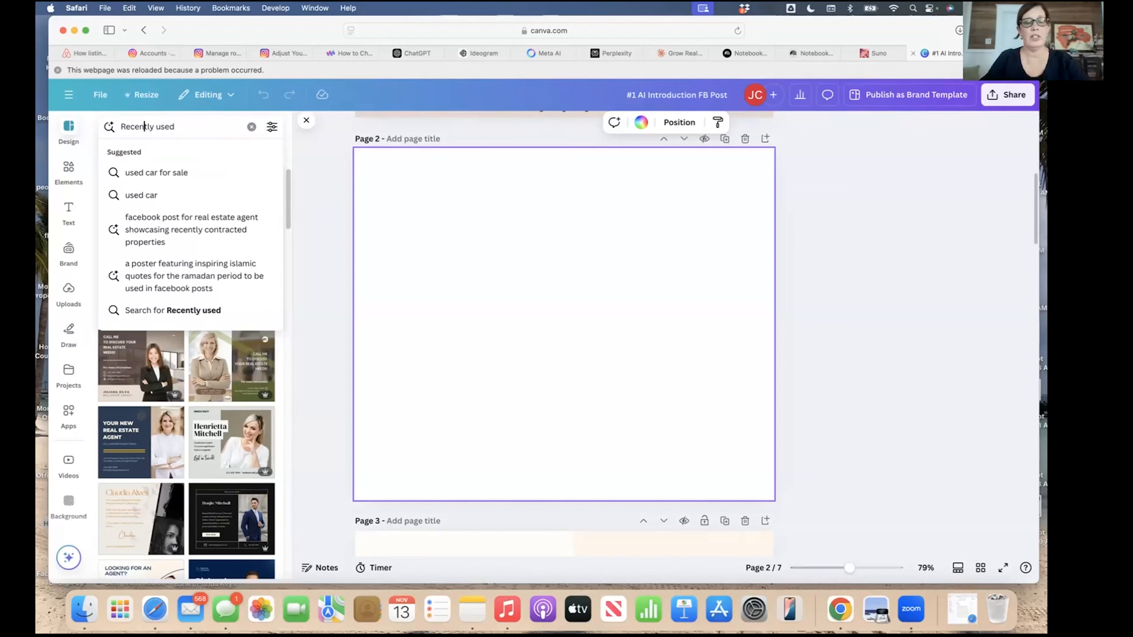
# Search templates for 'self introduction real estate' and apply the Real Estate template to page 2.
pyautogui.write('self-')
pyautogui.write('intro')
pyautogui.write('dut')
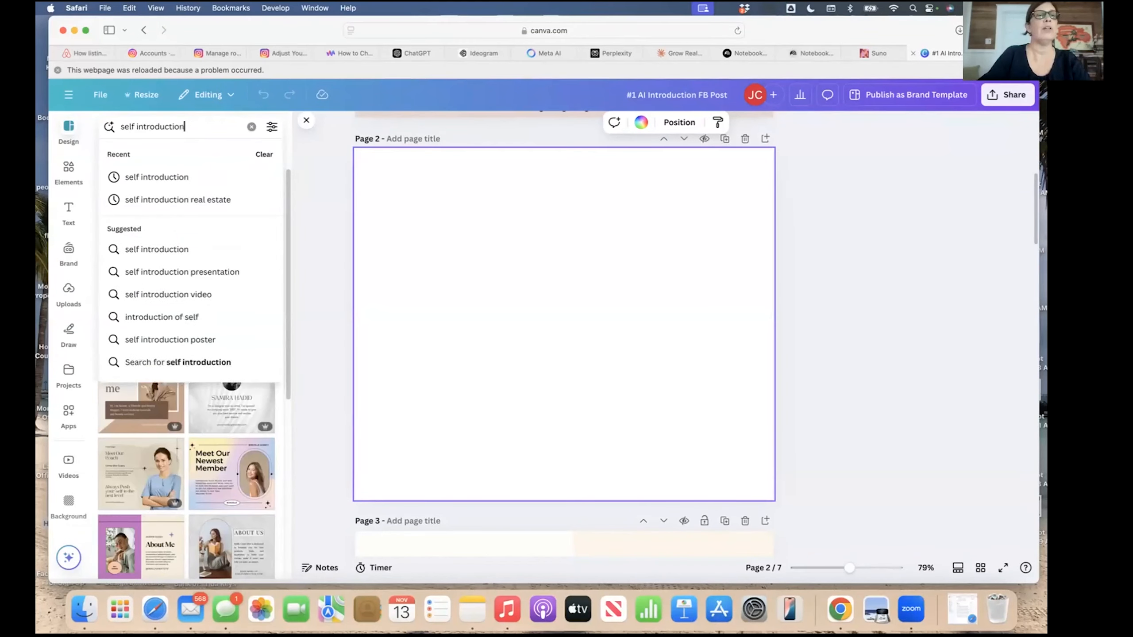
pyautogui.write('real')
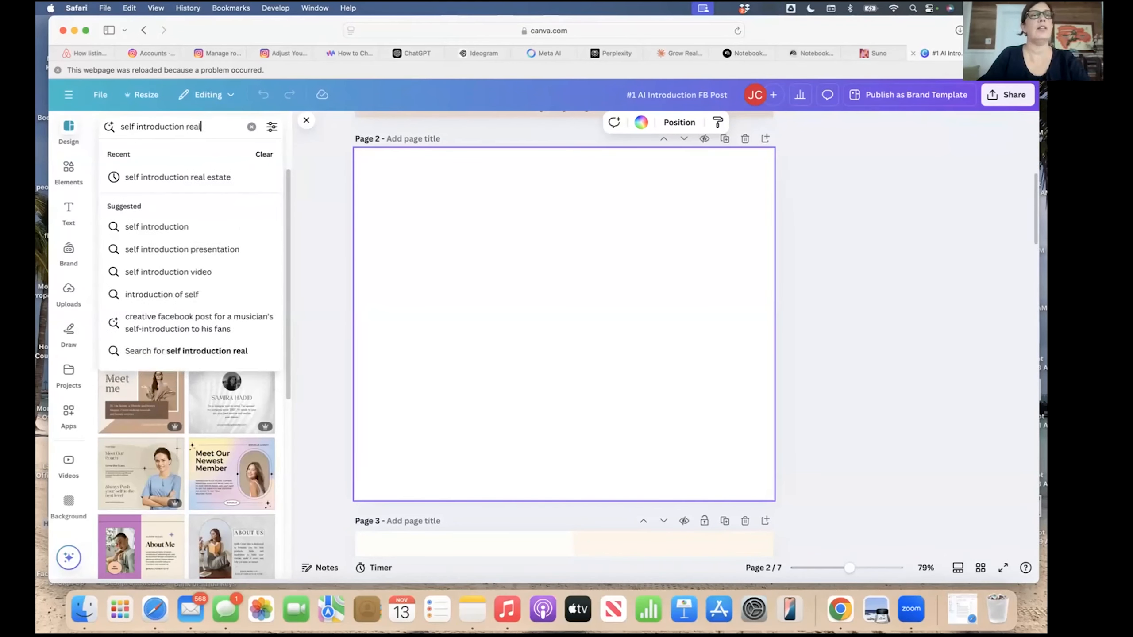
pyautogui.scroll(-8, 179, 398)
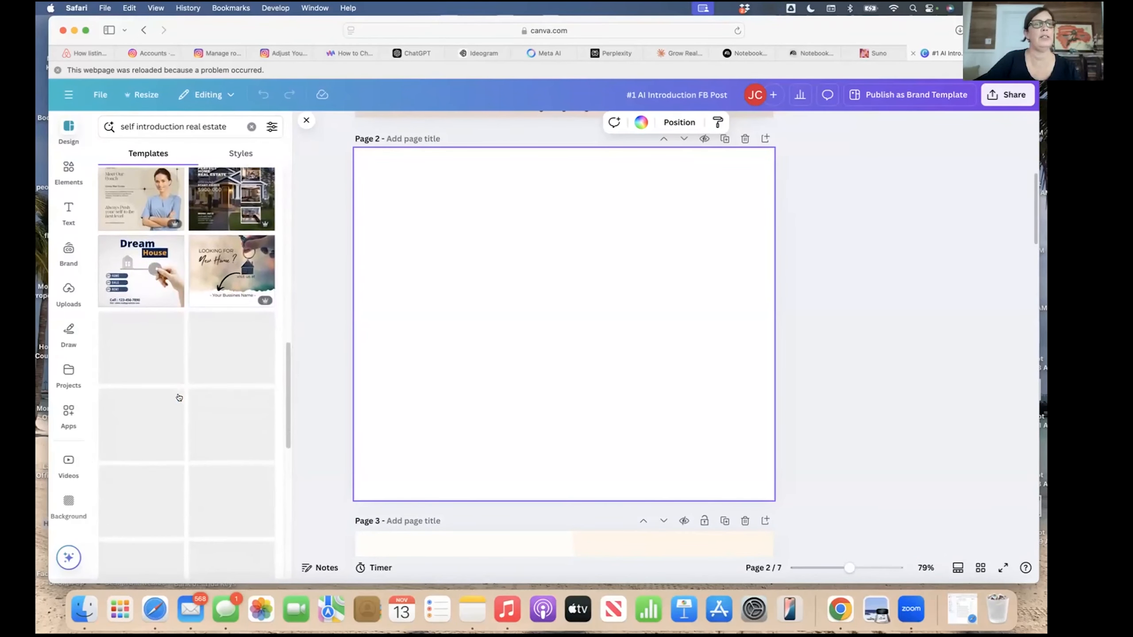
pyautogui.scroll(-5, 179, 398)
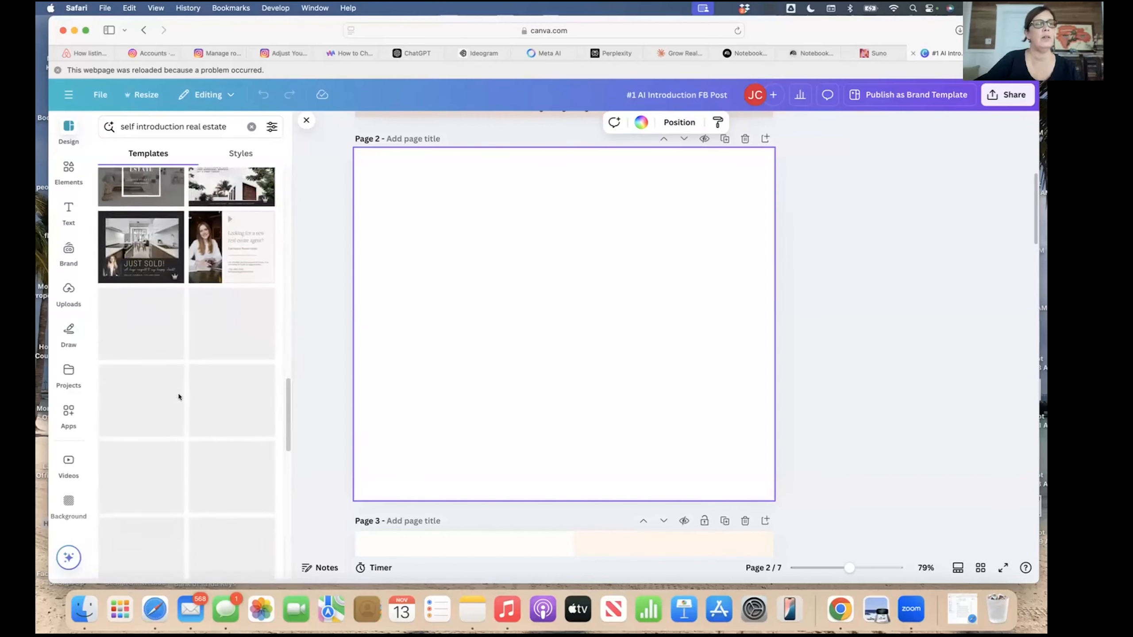
pyautogui.scroll(-8, 179, 397)
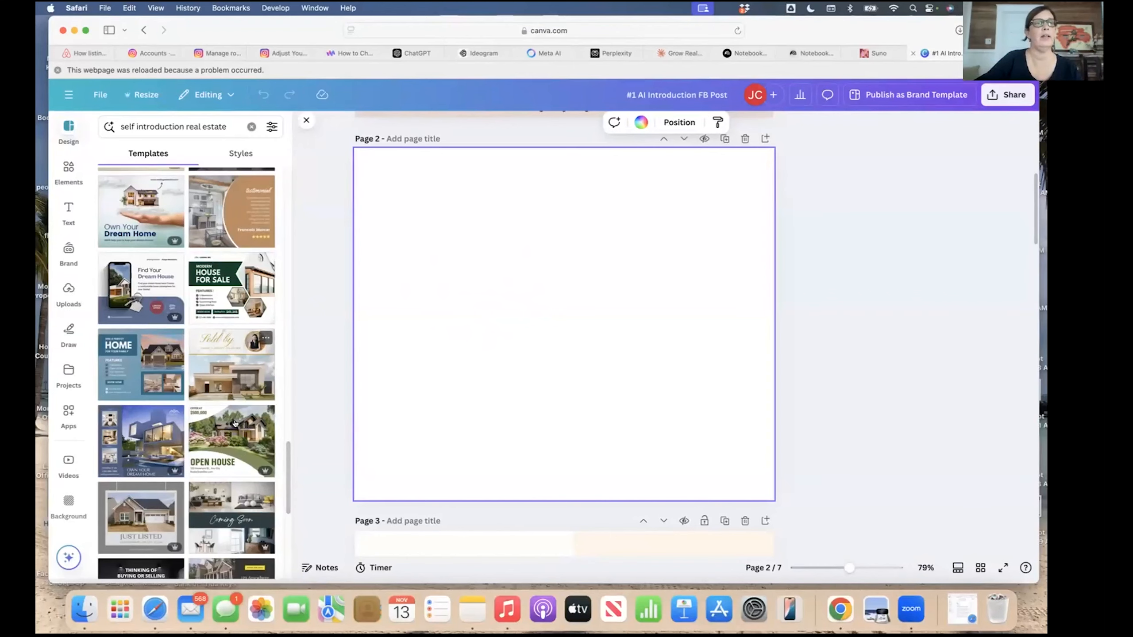
pyautogui.scroll(10, 169, 328)
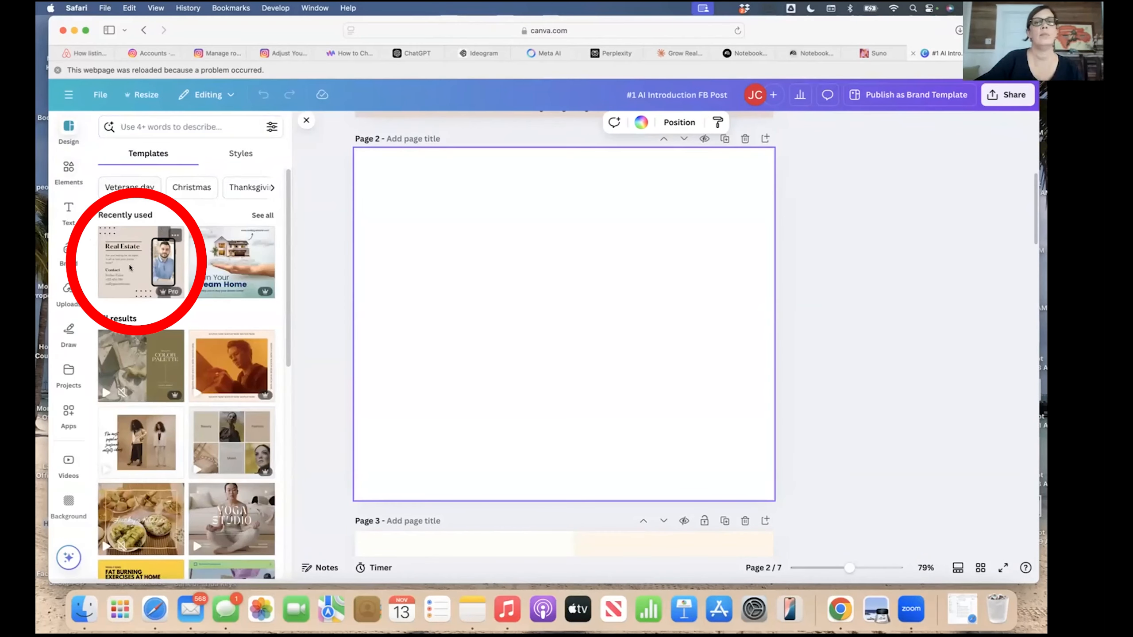
pyautogui.click(130, 267)
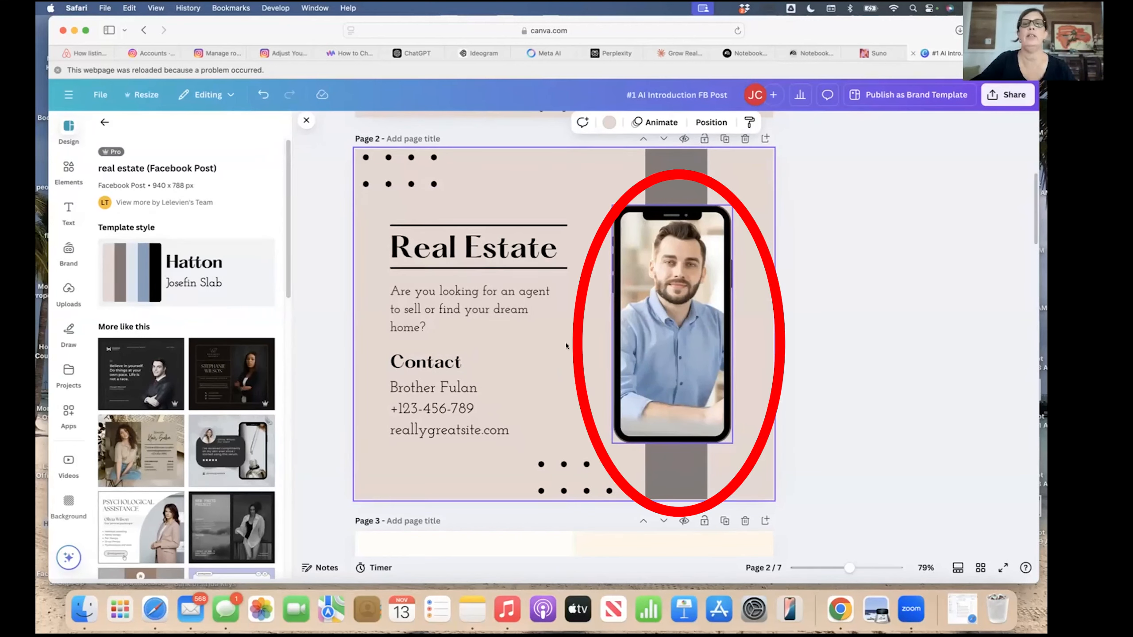
# Inspect page 2's Real Estate heading, the thin line above it and the 'Are you looking for an agent' paragraph.
pyautogui.scroll(8, 544, 341)
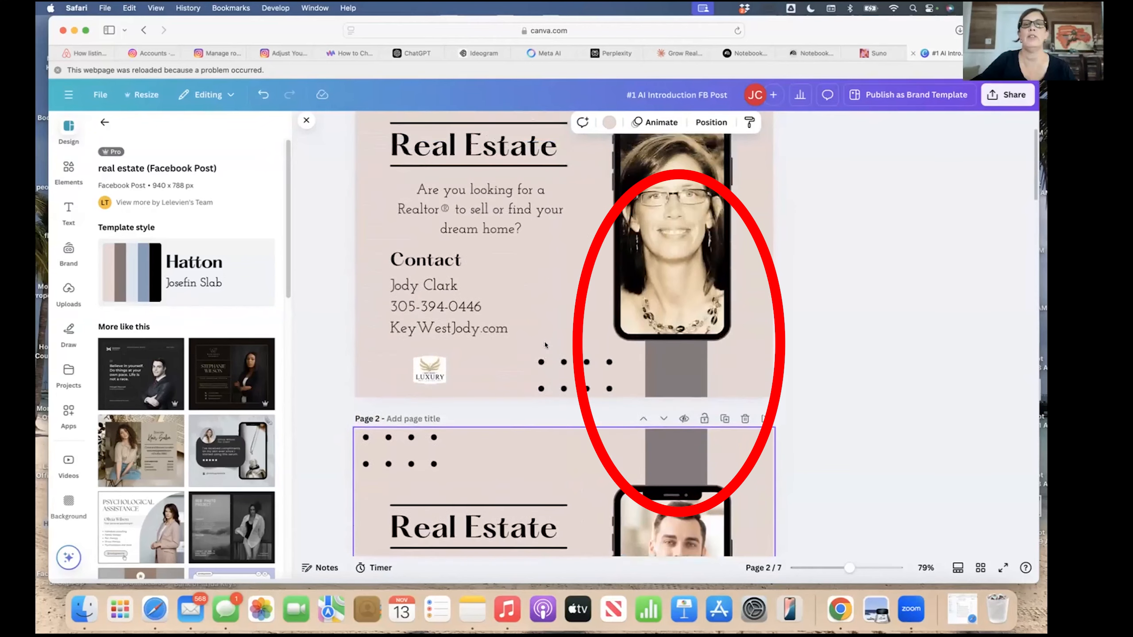
pyautogui.scroll(-8, 544, 371)
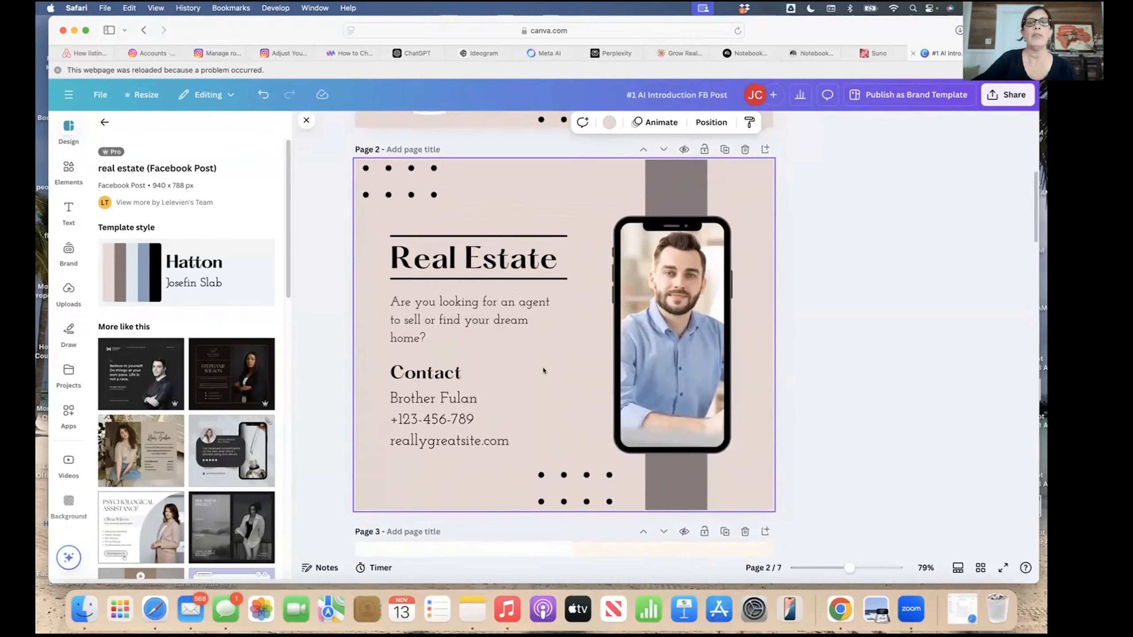
pyautogui.click(492, 253)
pyautogui.click(498, 317)
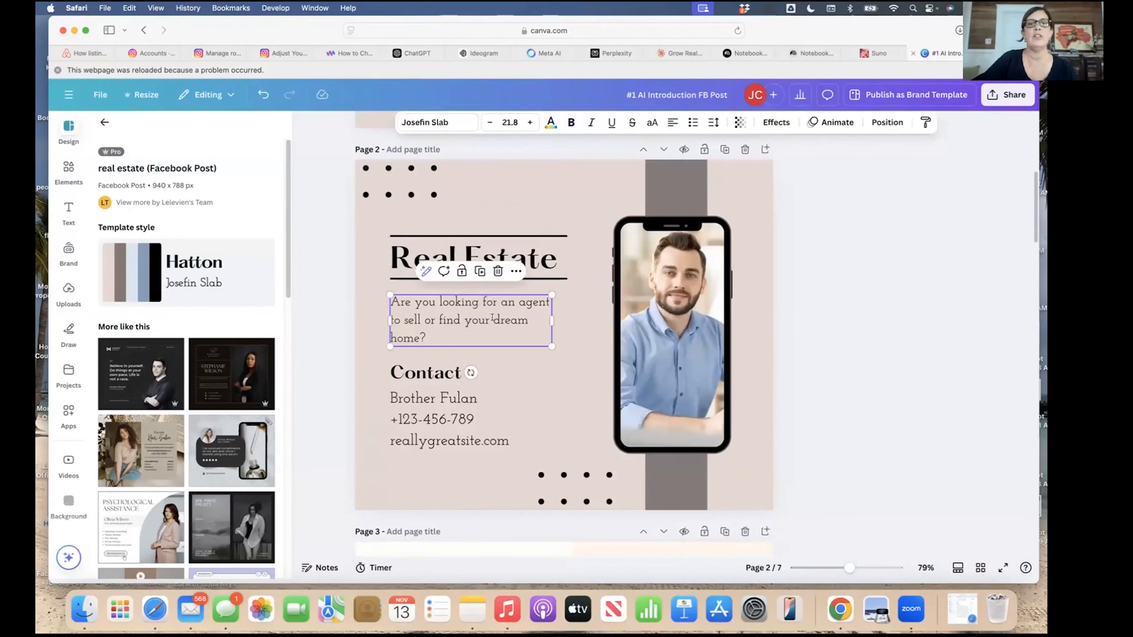
pyautogui.click(536, 246)
pyautogui.click(540, 235)
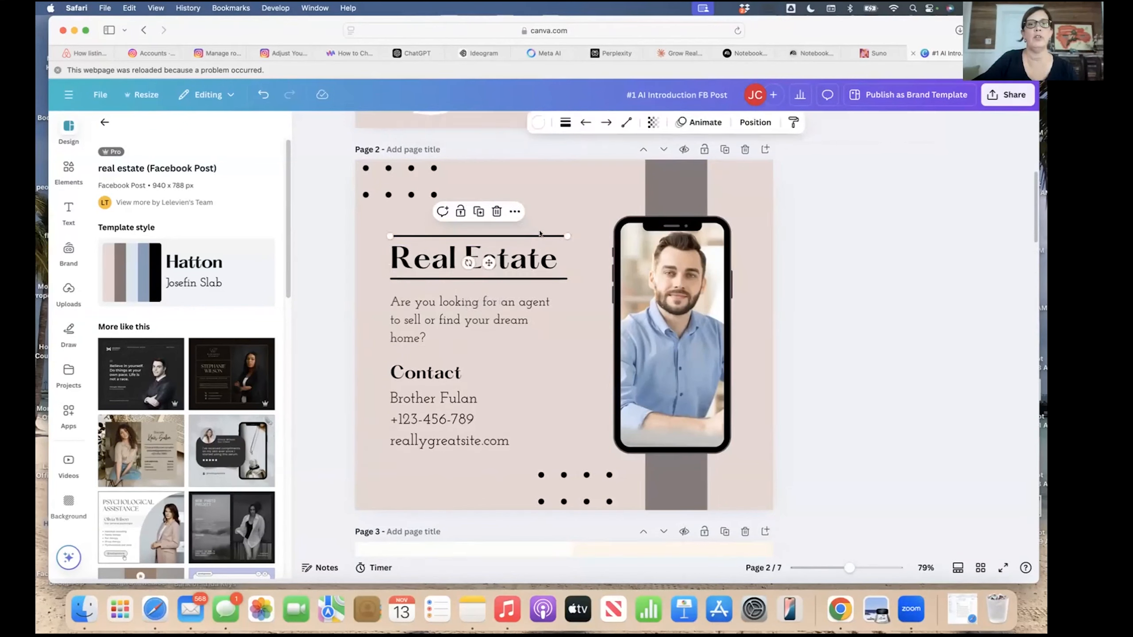
pyautogui.click(492, 312)
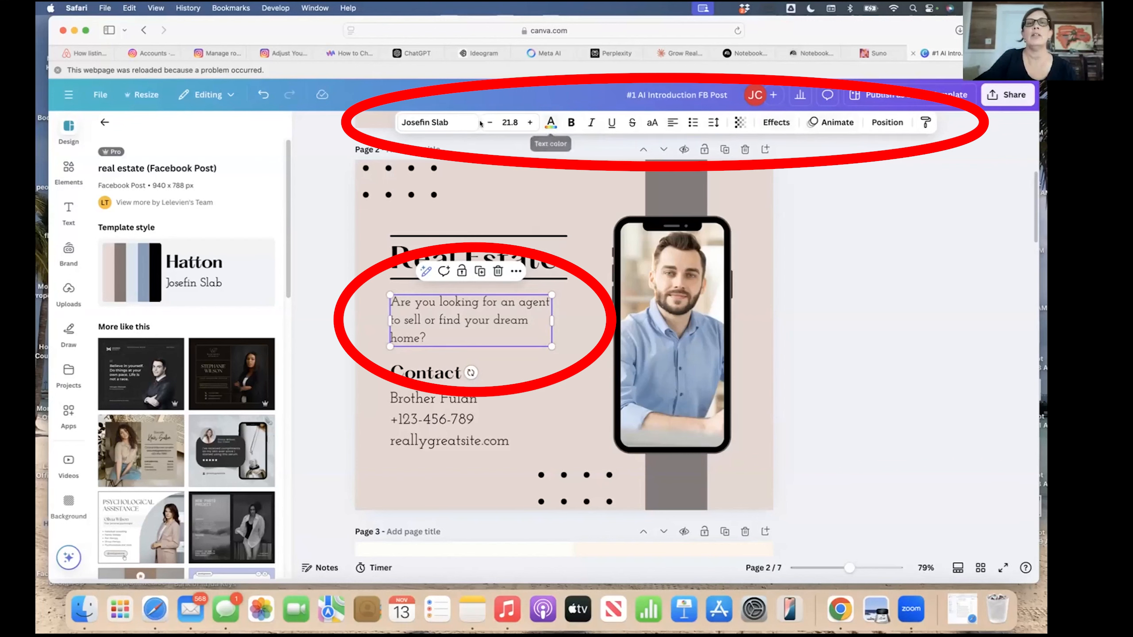
pyautogui.click(435, 125)
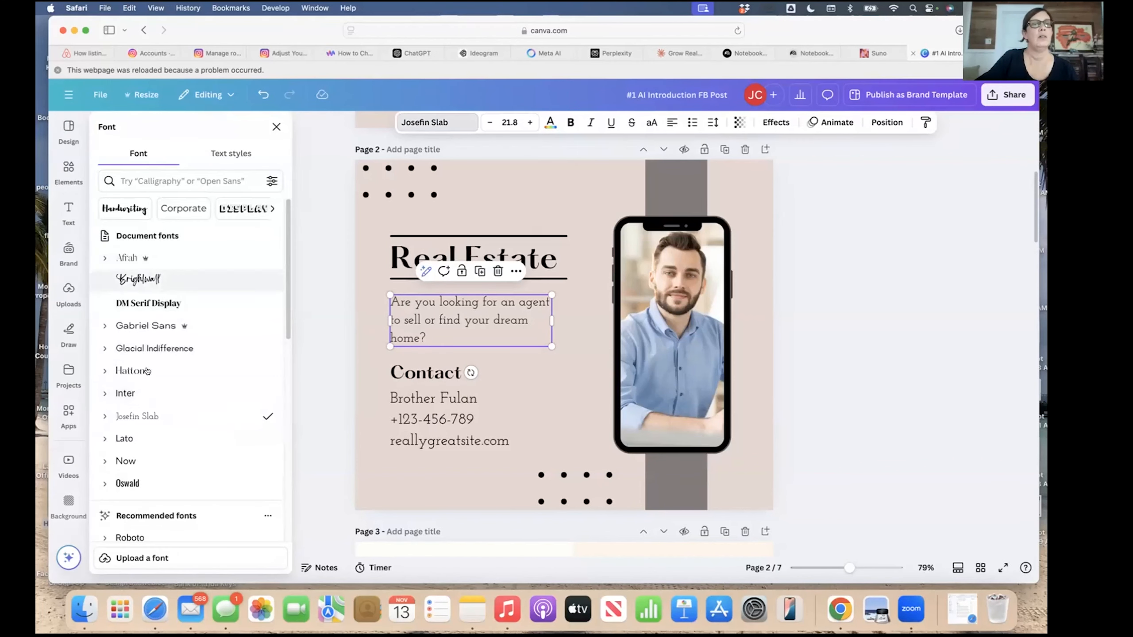
pyautogui.click(275, 128)
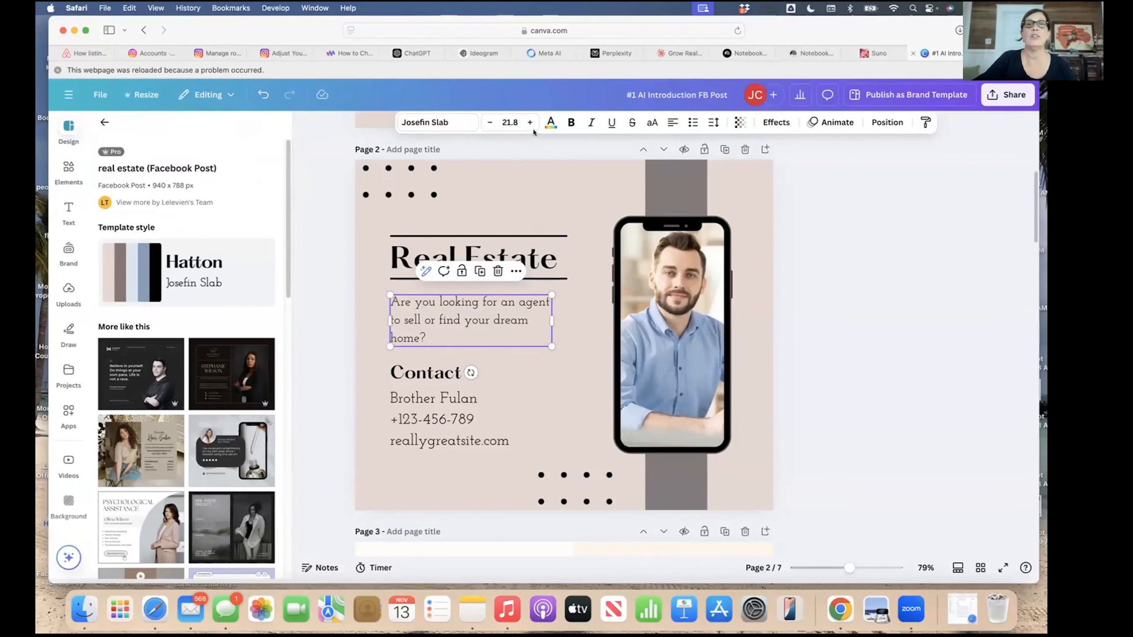
pyautogui.click(551, 122)
pyautogui.click(570, 122)
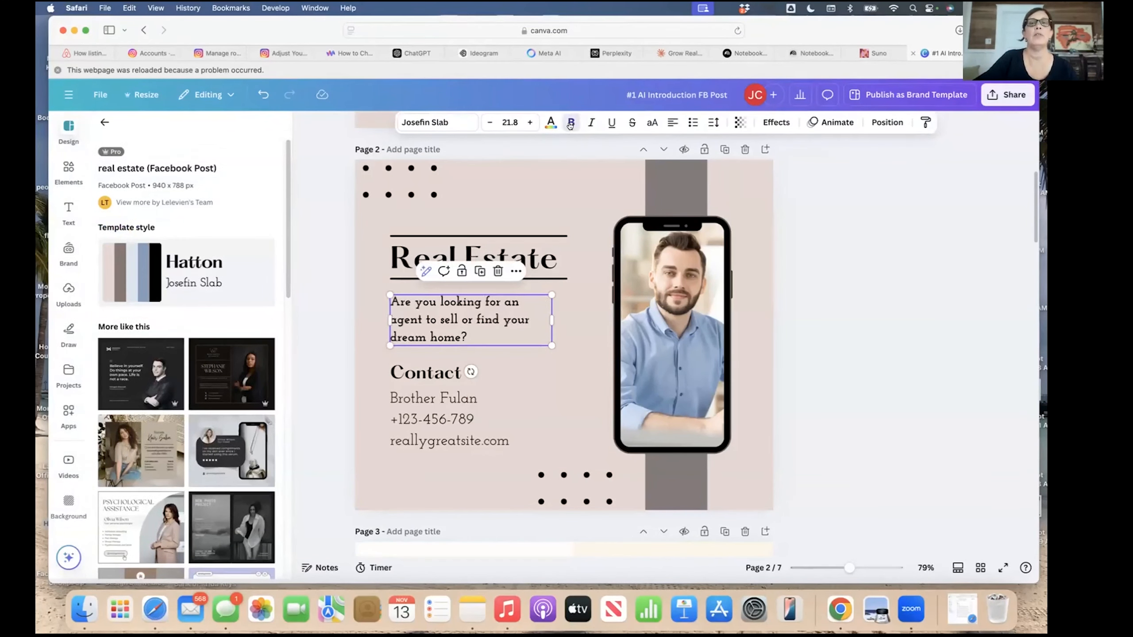
pyautogui.click(571, 123)
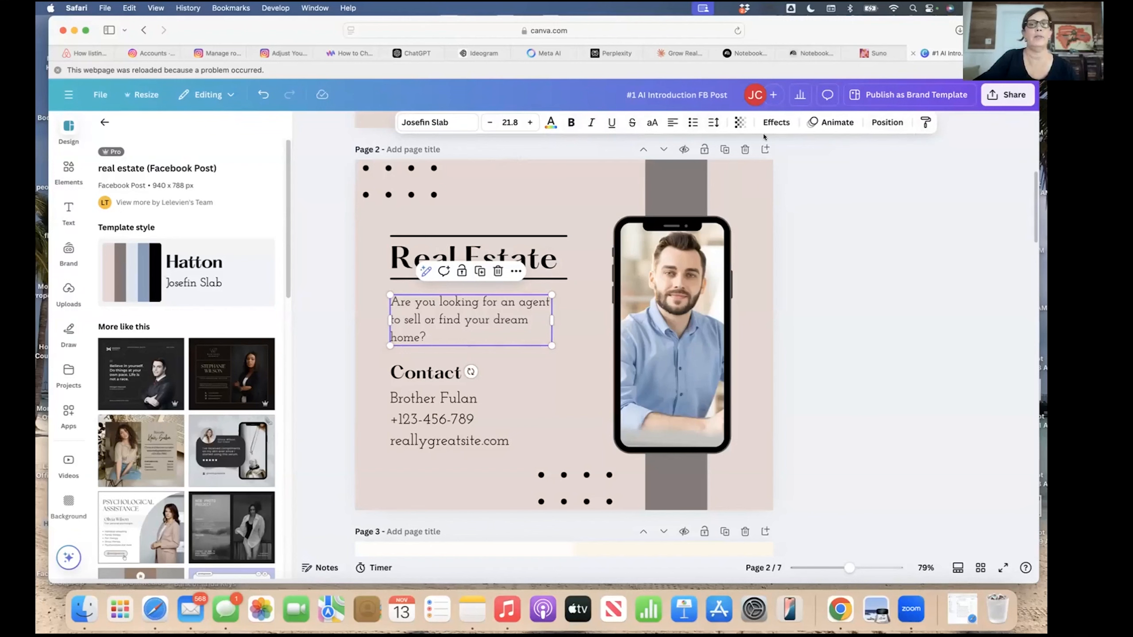
pyautogui.click(575, 198)
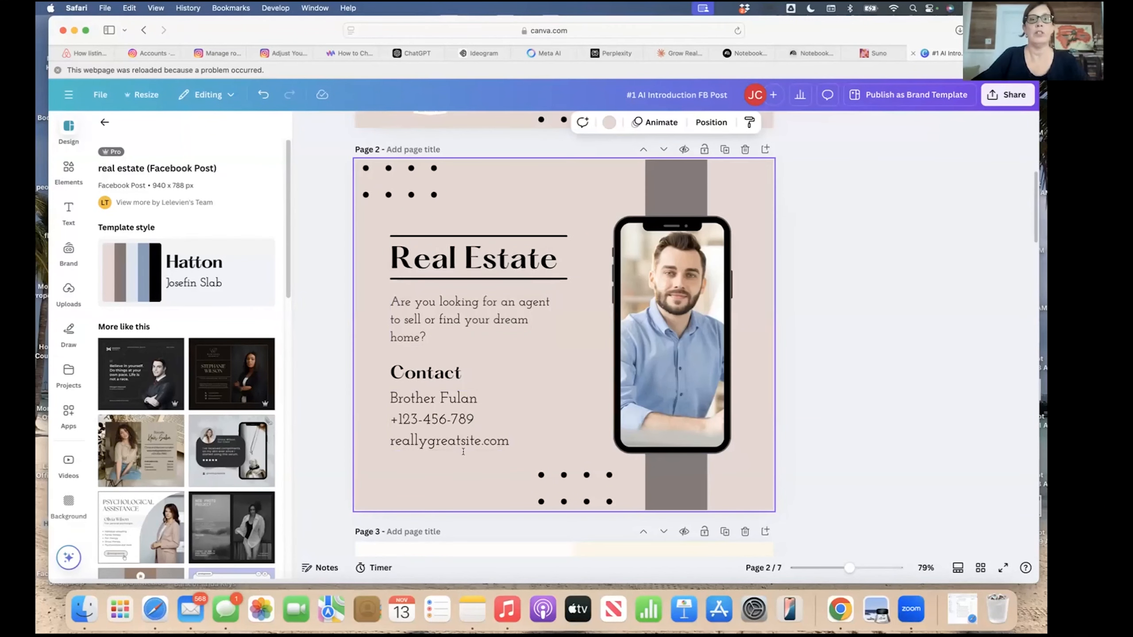
pyautogui.click(497, 434)
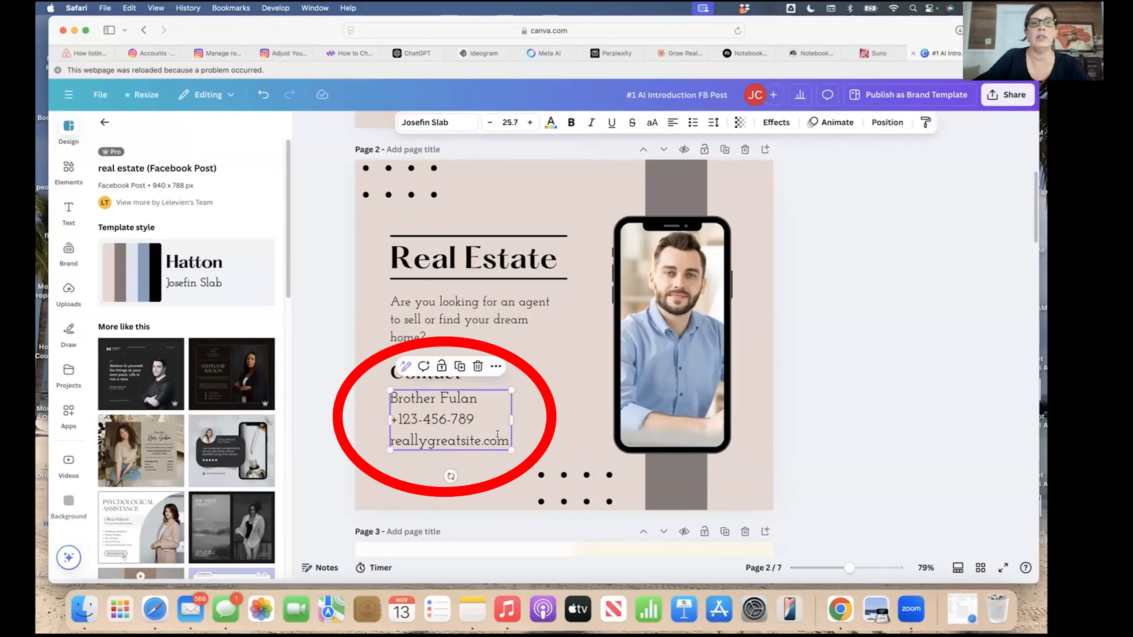
pyautogui.doubleClick(503, 439)
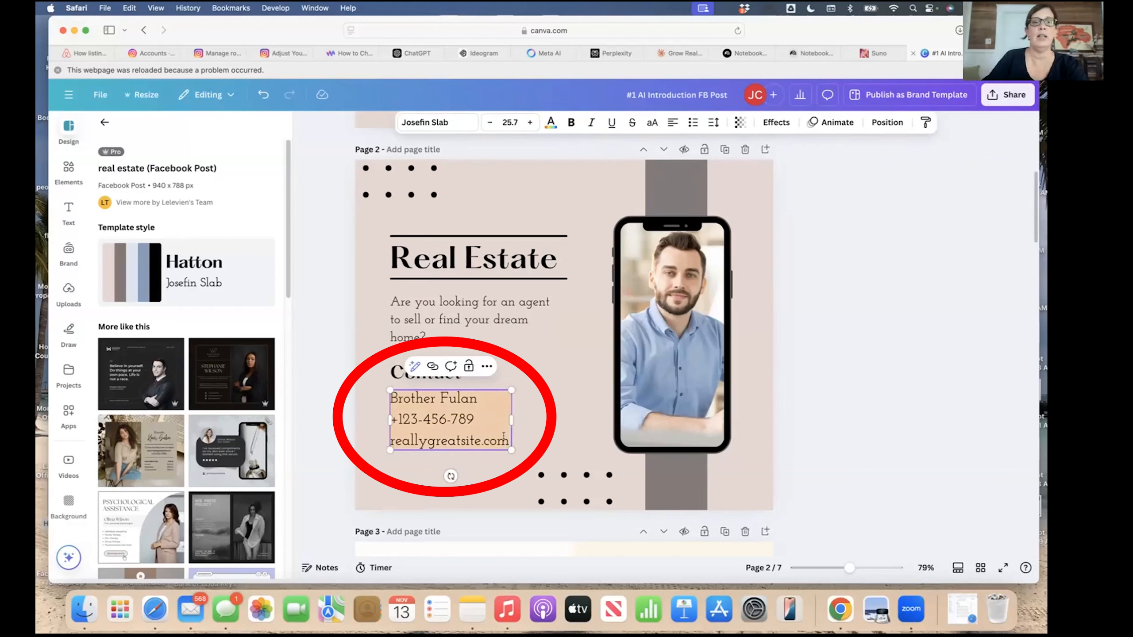
pyautogui.press('BackSpace')
pyautogui.write('W')
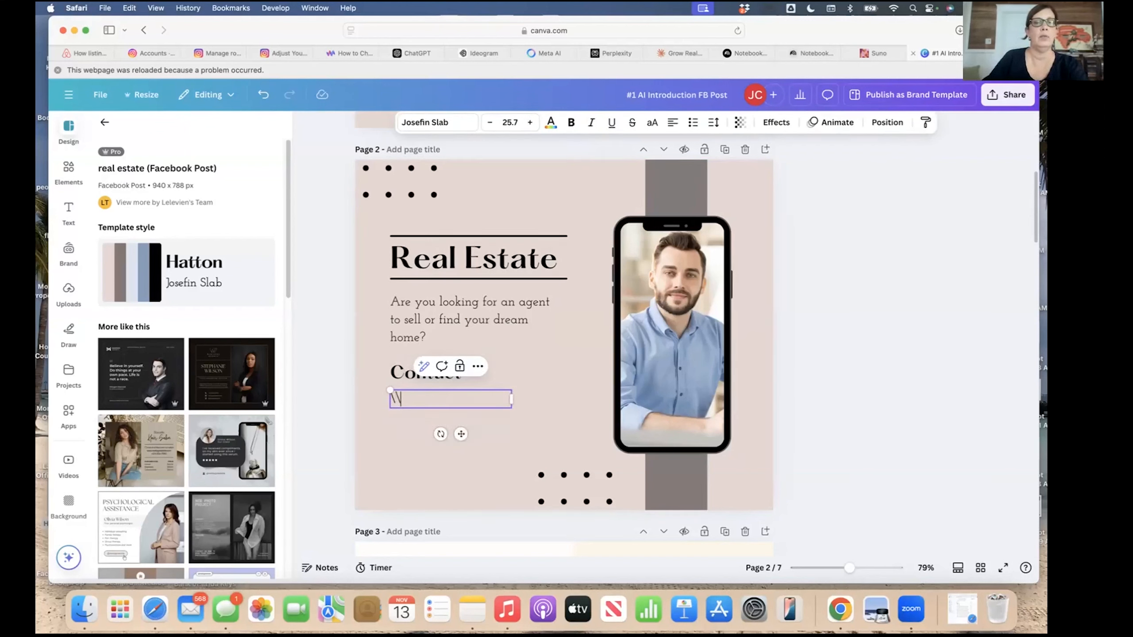
pyautogui.press('BackSpace')
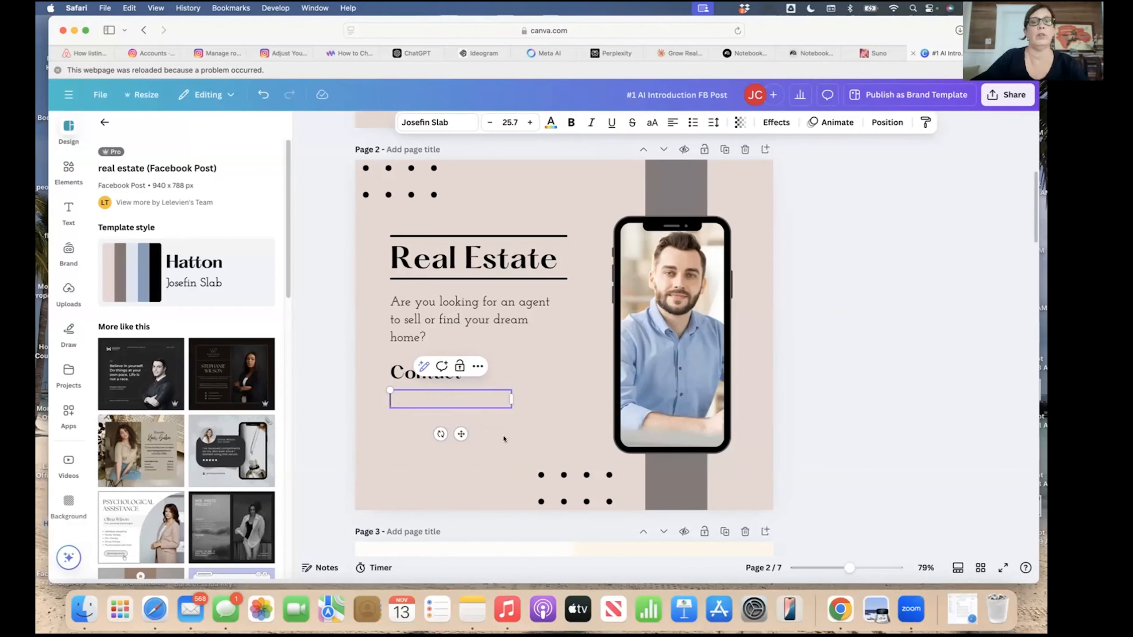
pyautogui.write('jjjjj')
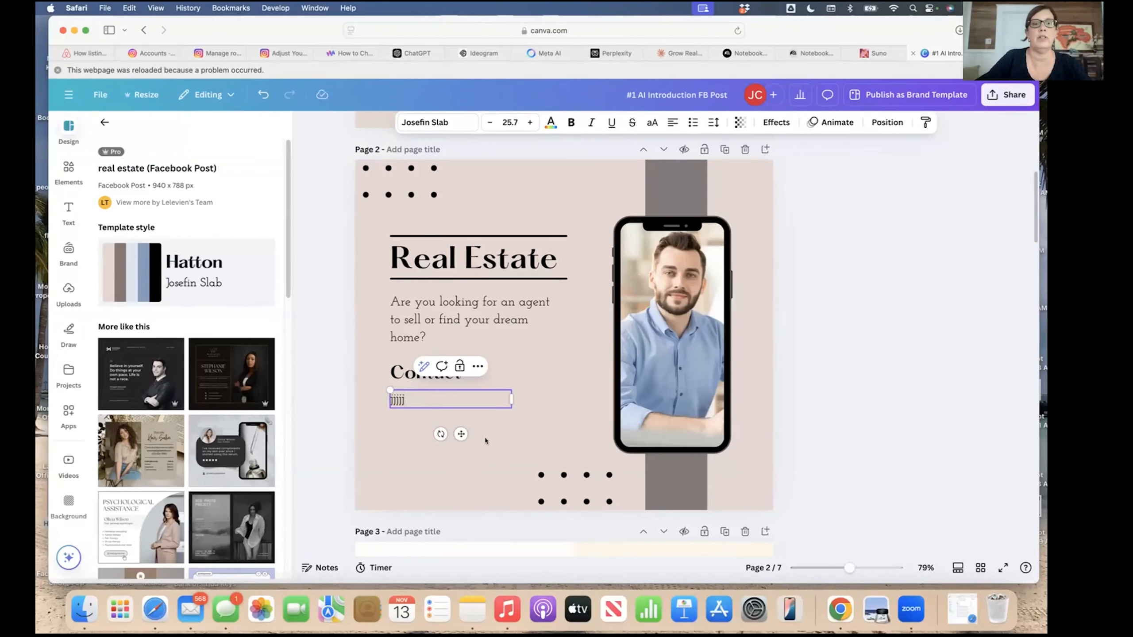
pyautogui.click(486, 440)
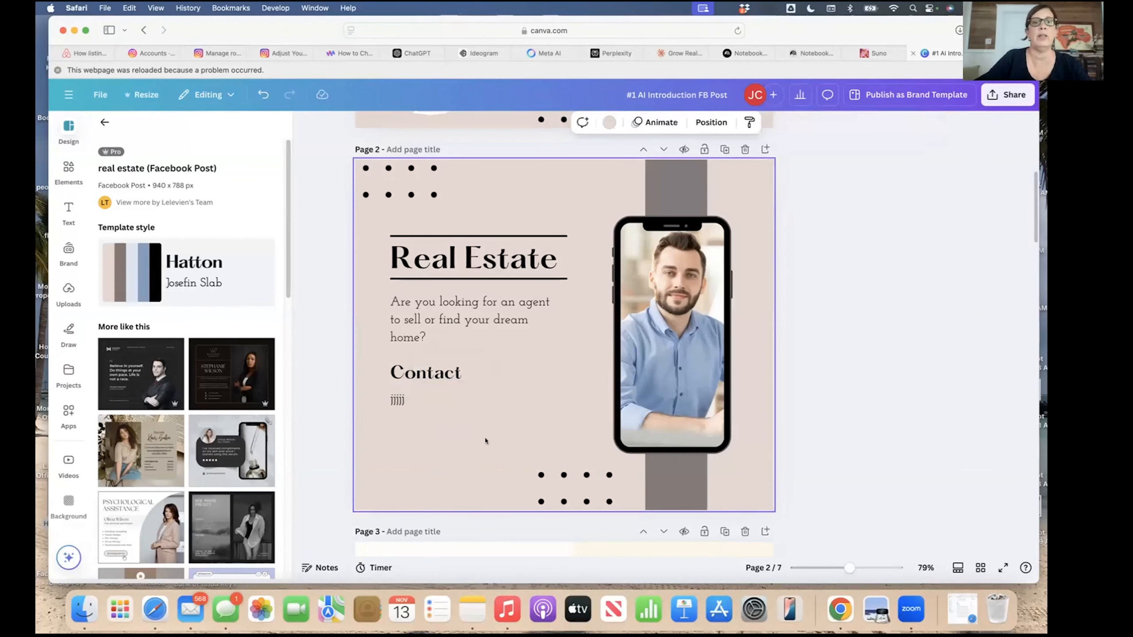
pyautogui.click(404, 402)
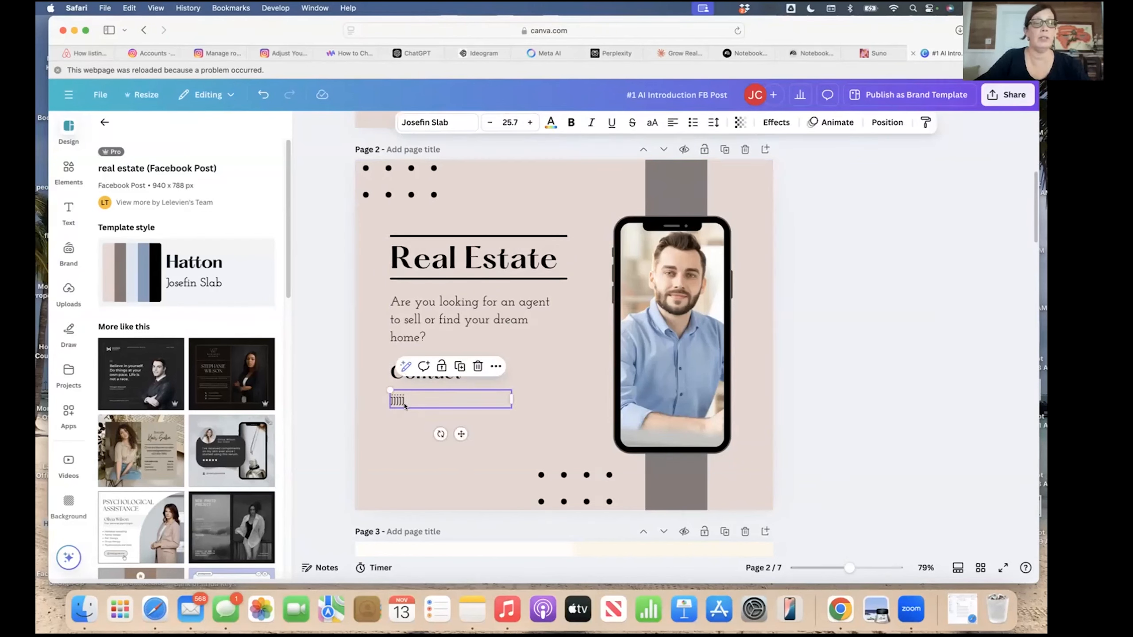
pyautogui.click(263, 94)
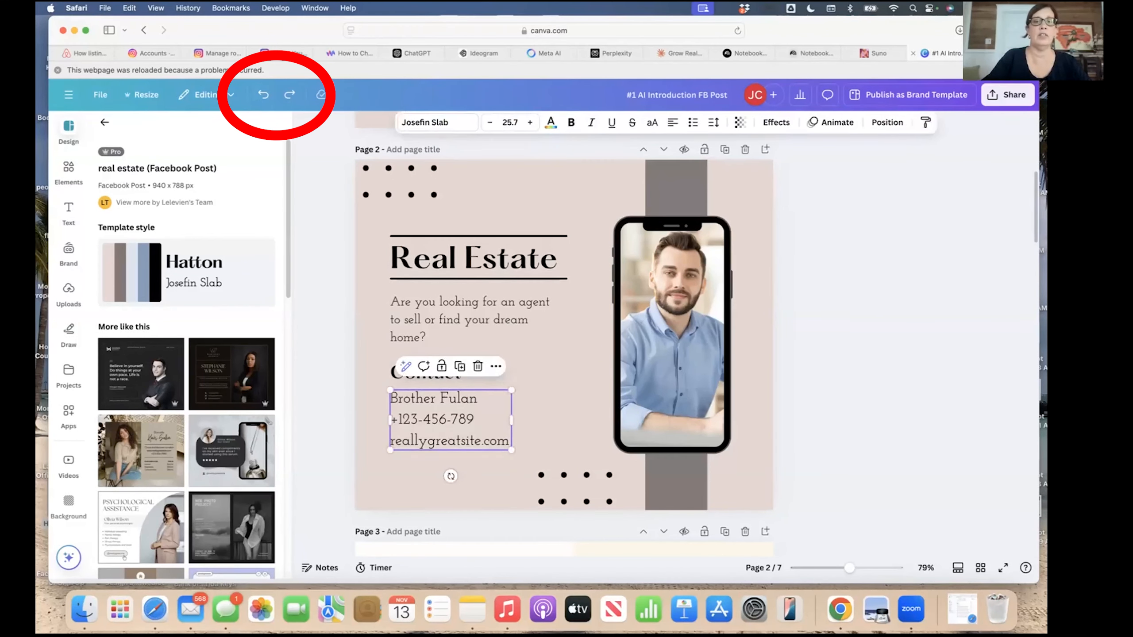
pyautogui.press('Delete')
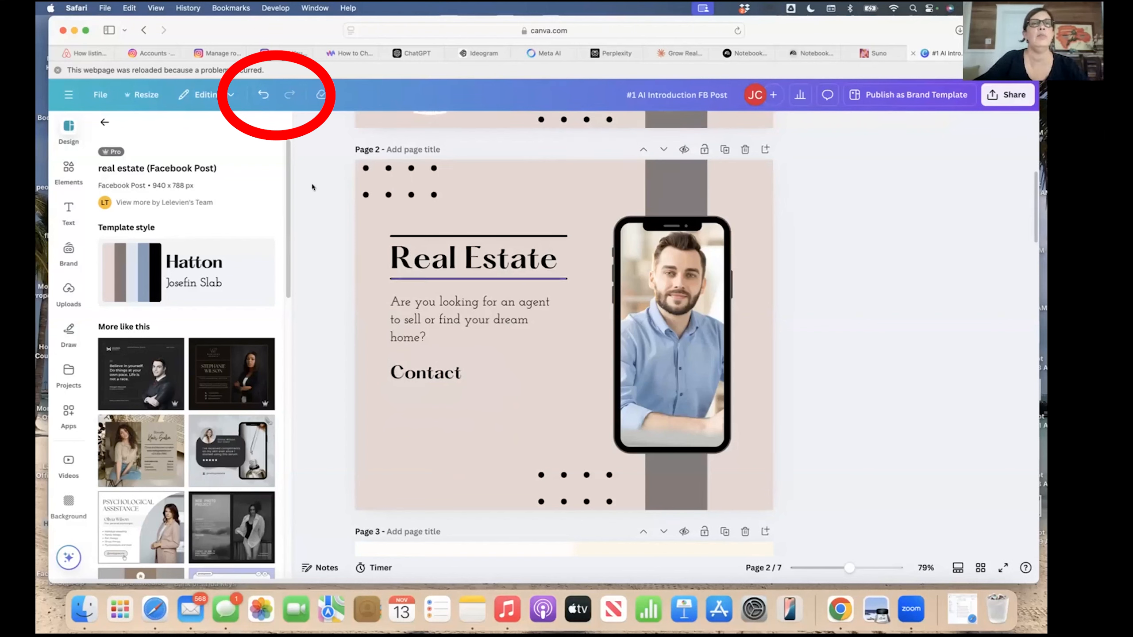
pyautogui.click(260, 94)
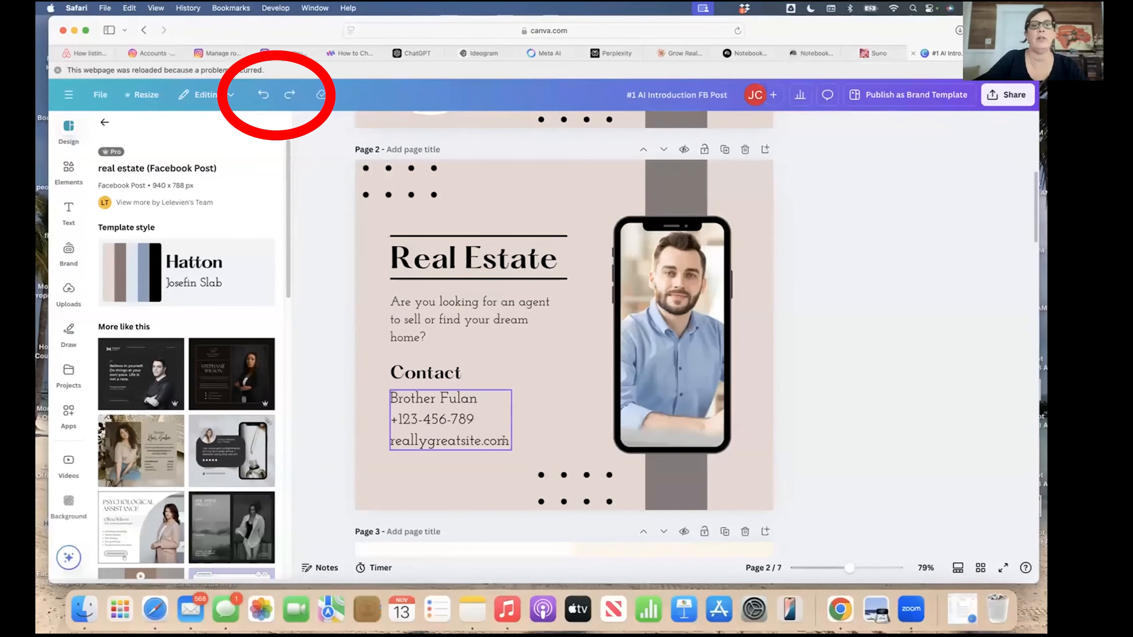
pyautogui.click(476, 397)
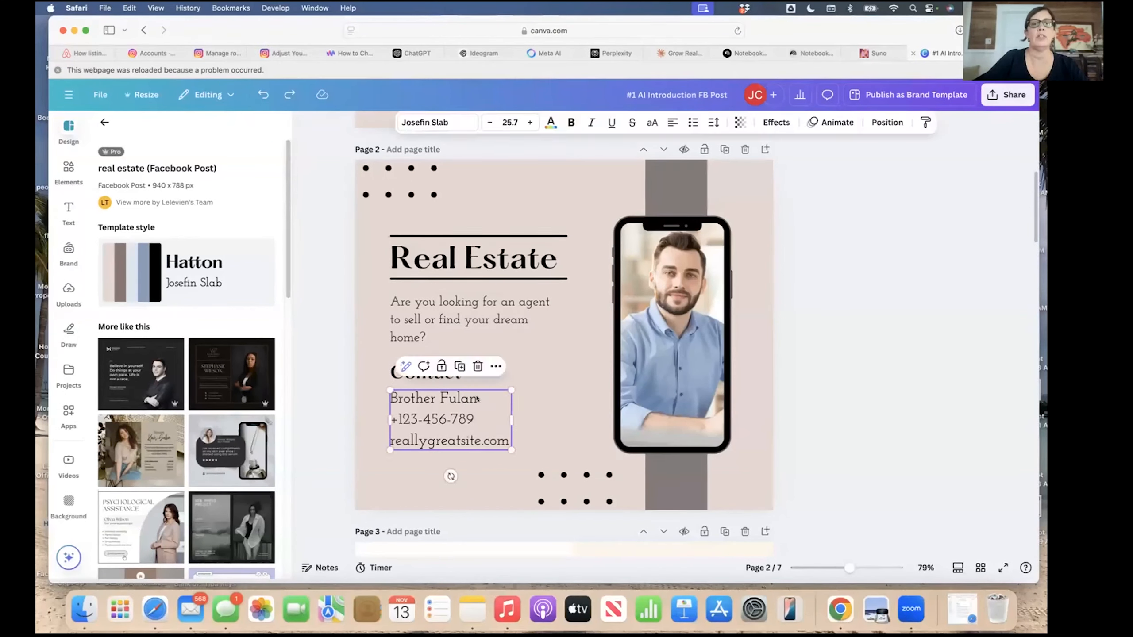
pyautogui.click(475, 397)
pyautogui.press('BackSpace')
pyautogui.press('BackSpace')
pyautogui.press('BackSpace')
pyautogui.press('BackSpace')
pyautogui.press('BackSpace')
pyautogui.press('BackSpace')
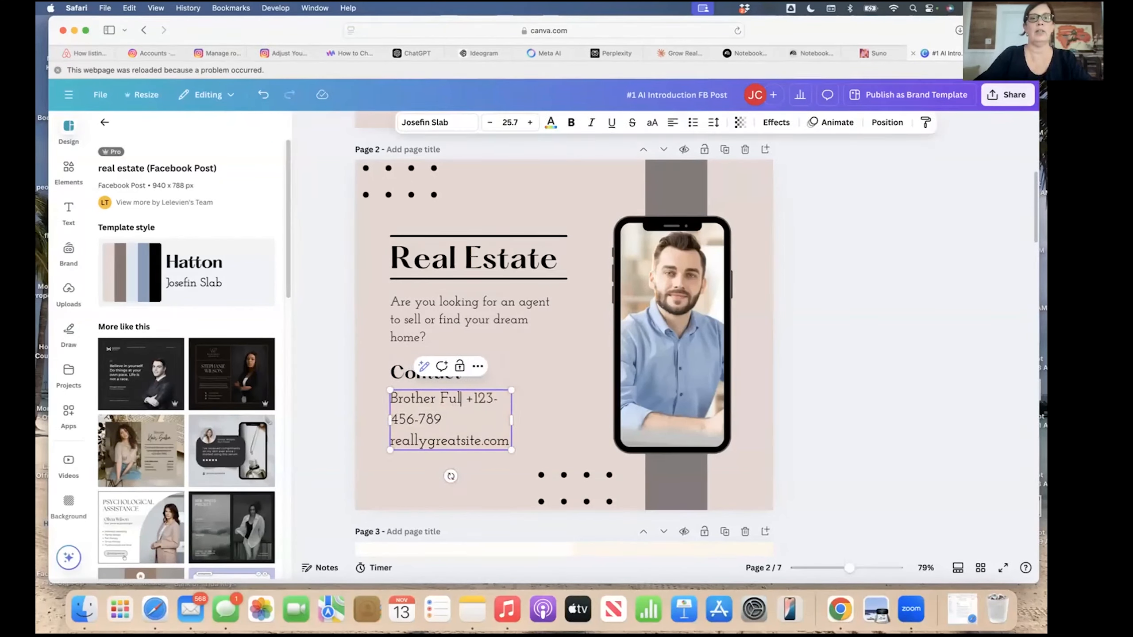
pyautogui.press('BackSpace')
pyautogui.press('BackSpace')
pyautogui.press('BackSpace')
pyautogui.press('BackSpace')
pyautogui.press('BackSpace')
pyautogui.press('BackSpace')
pyautogui.press('BackSpace')
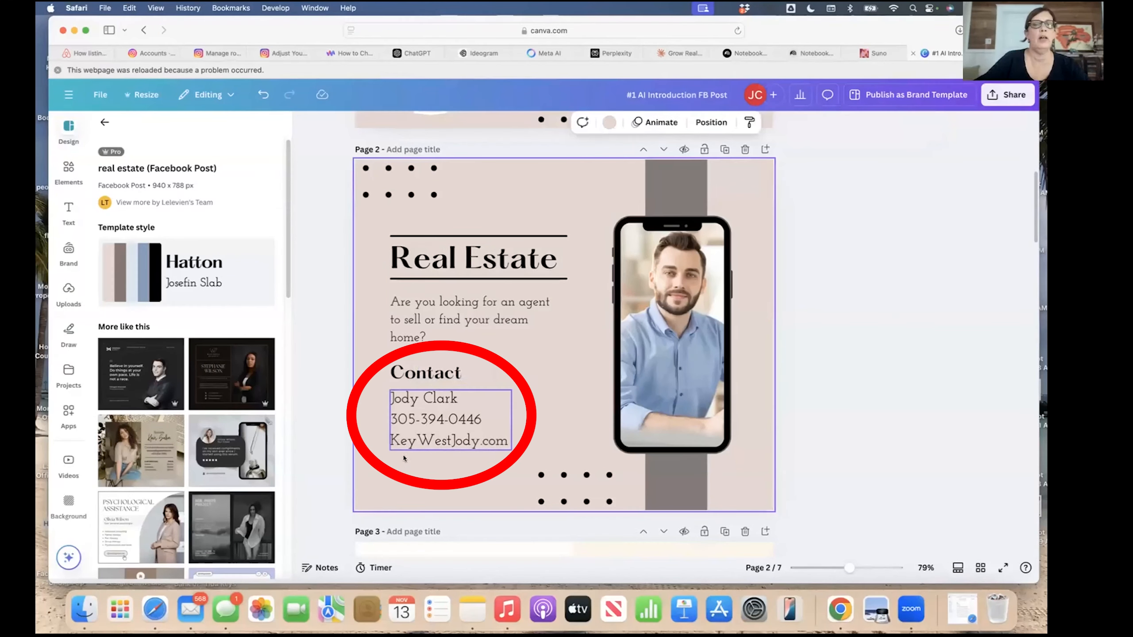
pyautogui.click(419, 429)
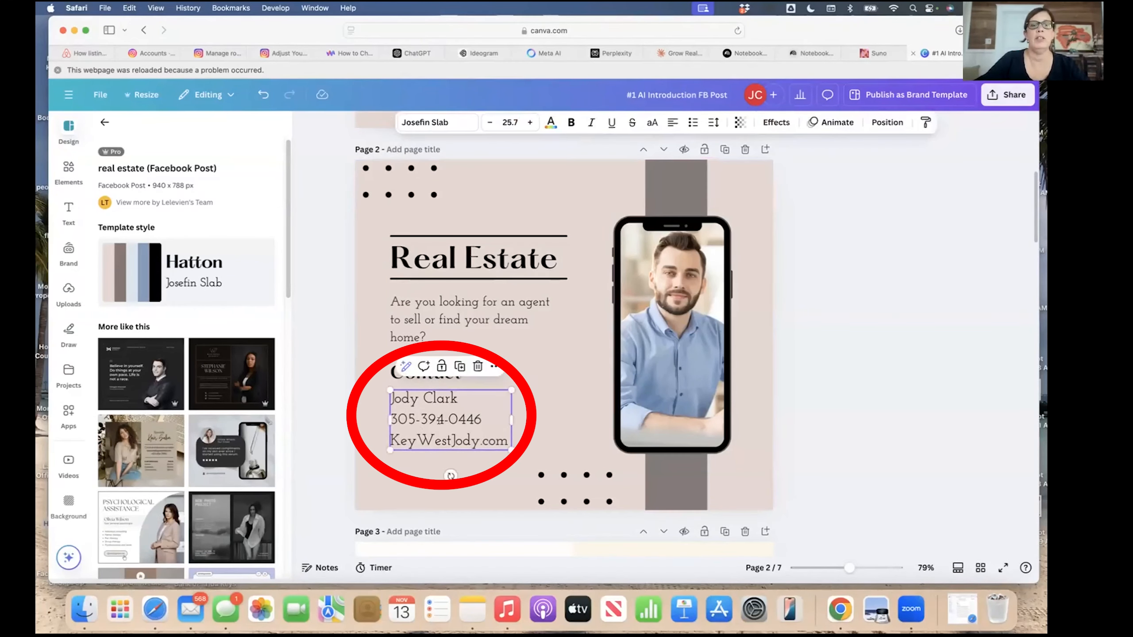
pyautogui.click(561, 389)
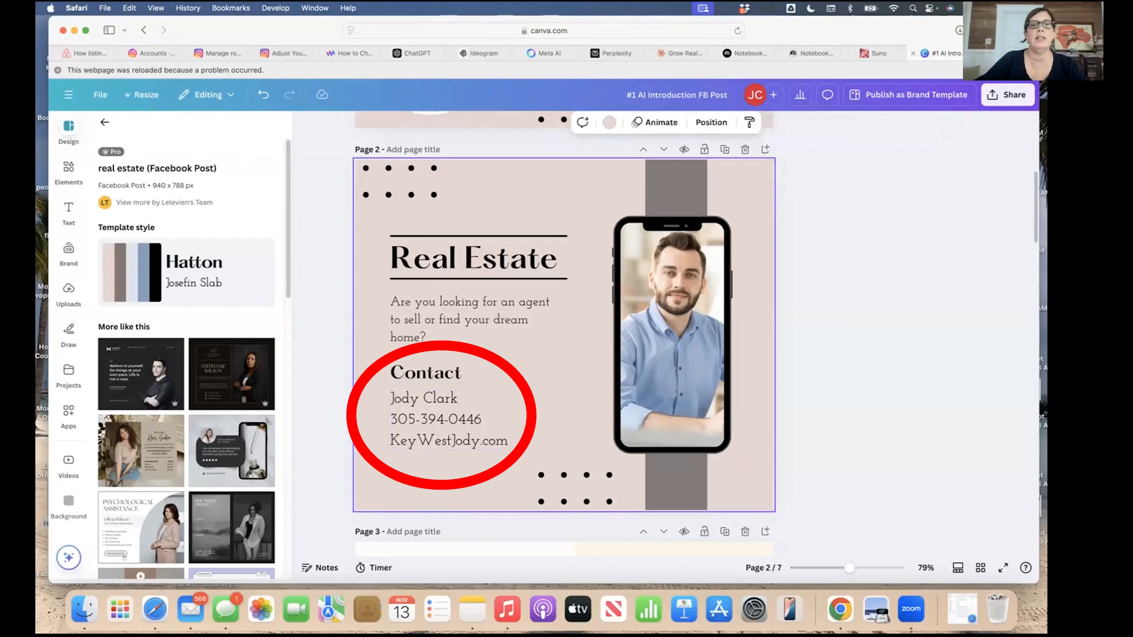
# Select the photo in the phone mockup and return to the full templates list.
pyautogui.click(651, 369)
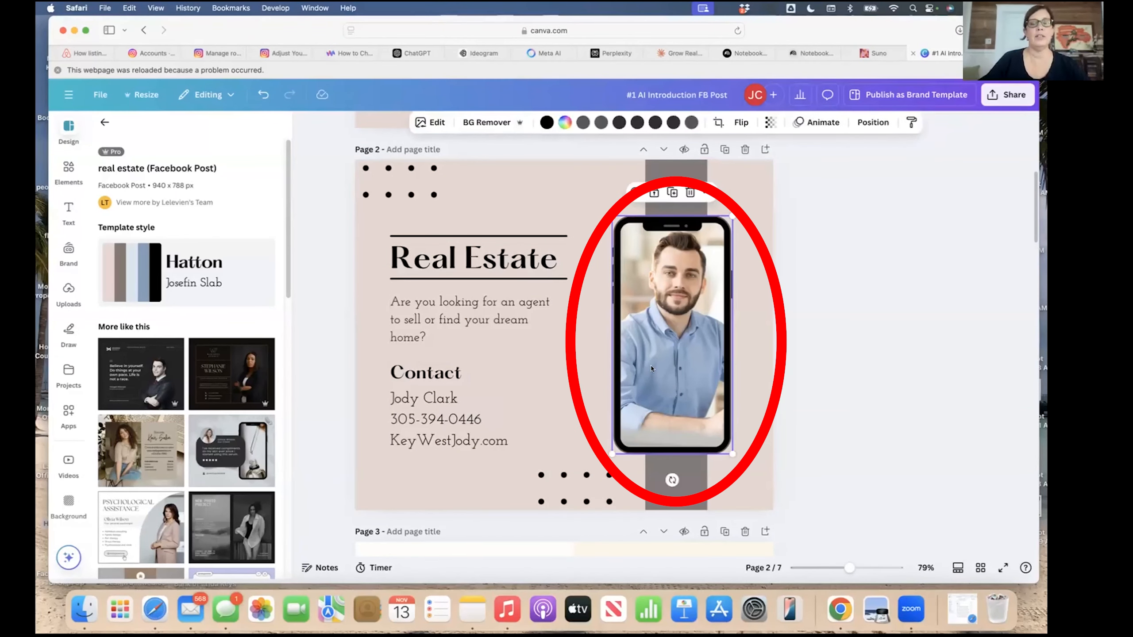
pyautogui.scroll(5, 836, 302)
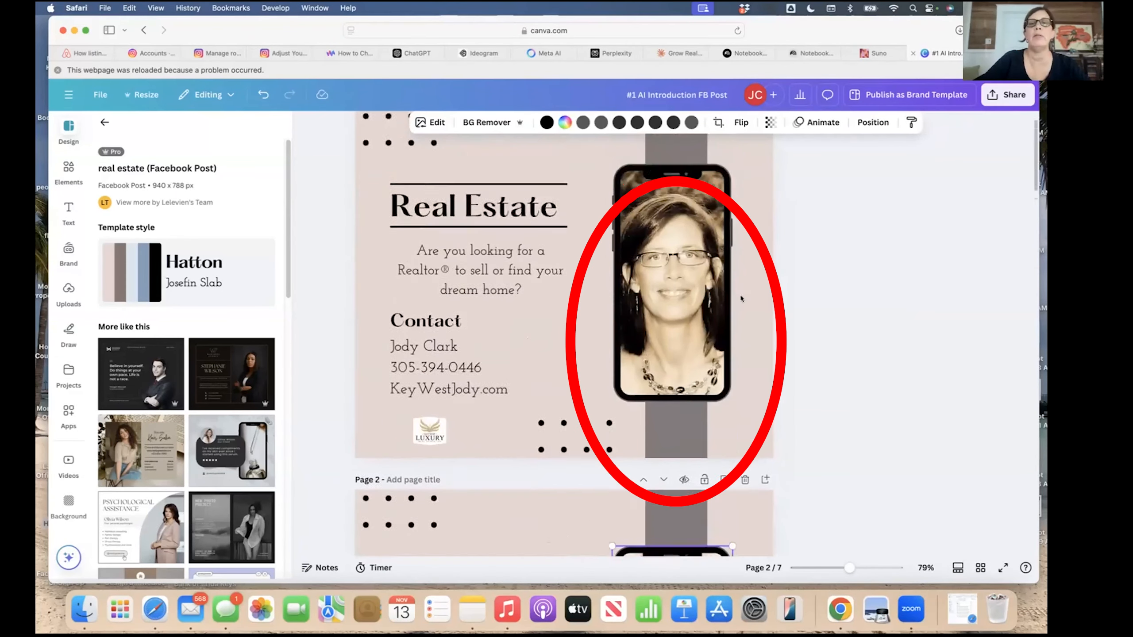
pyautogui.scroll(-4, 809, 349)
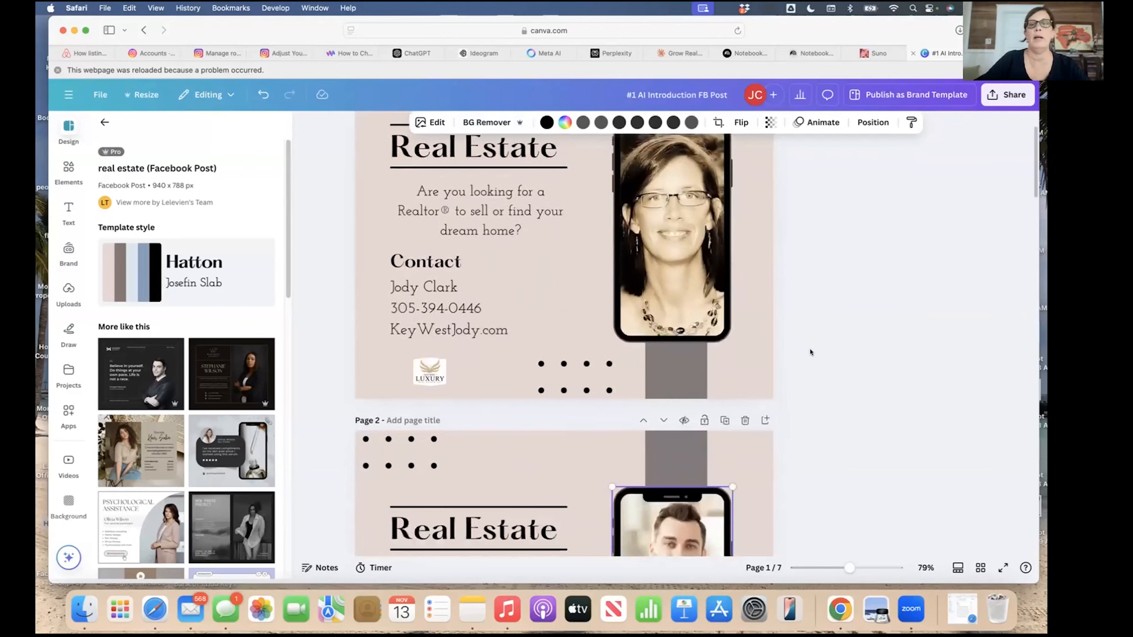
pyautogui.scroll(-3, 810, 352)
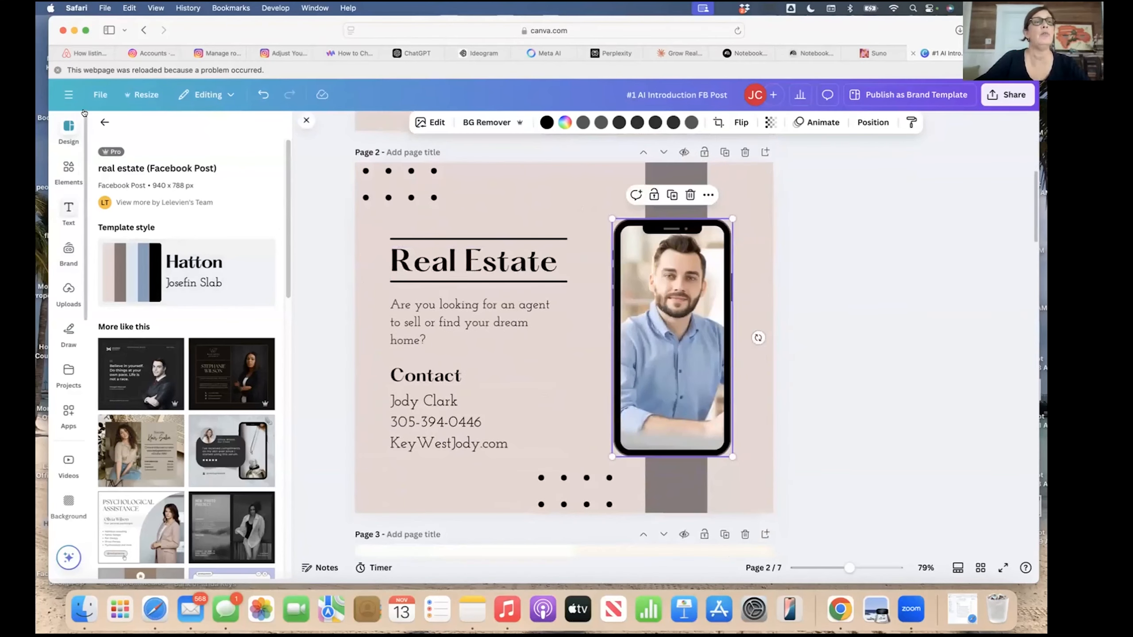
pyautogui.click(102, 122)
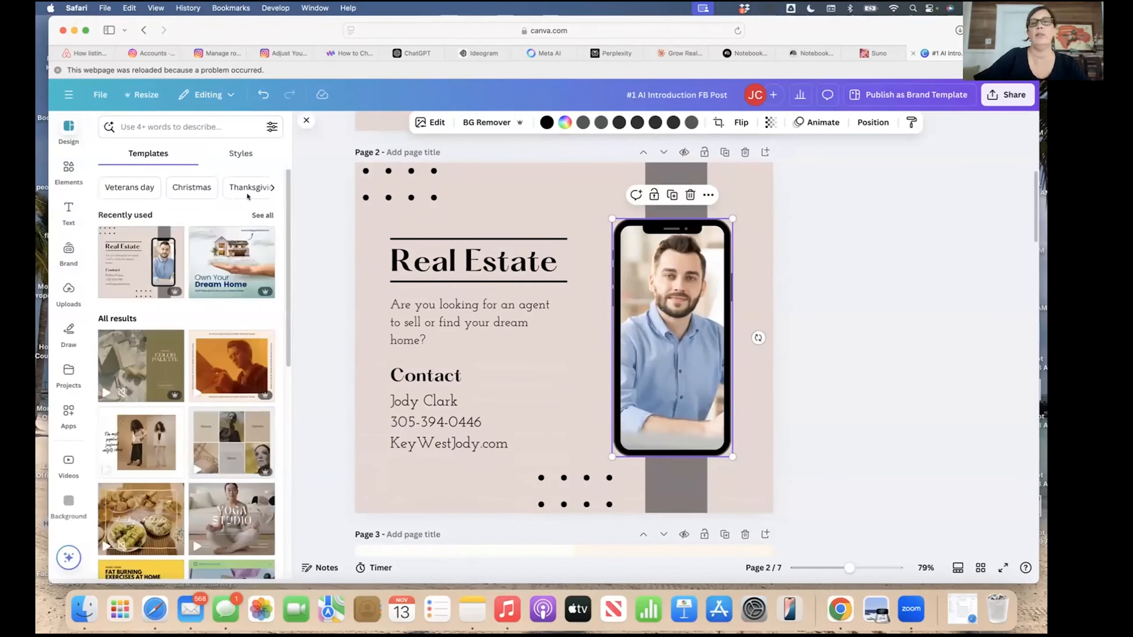
# Delete the man's photo from the phone frame, then undo to restore it.
pyautogui.doubleClick(665, 331)
pyautogui.press('Delete')
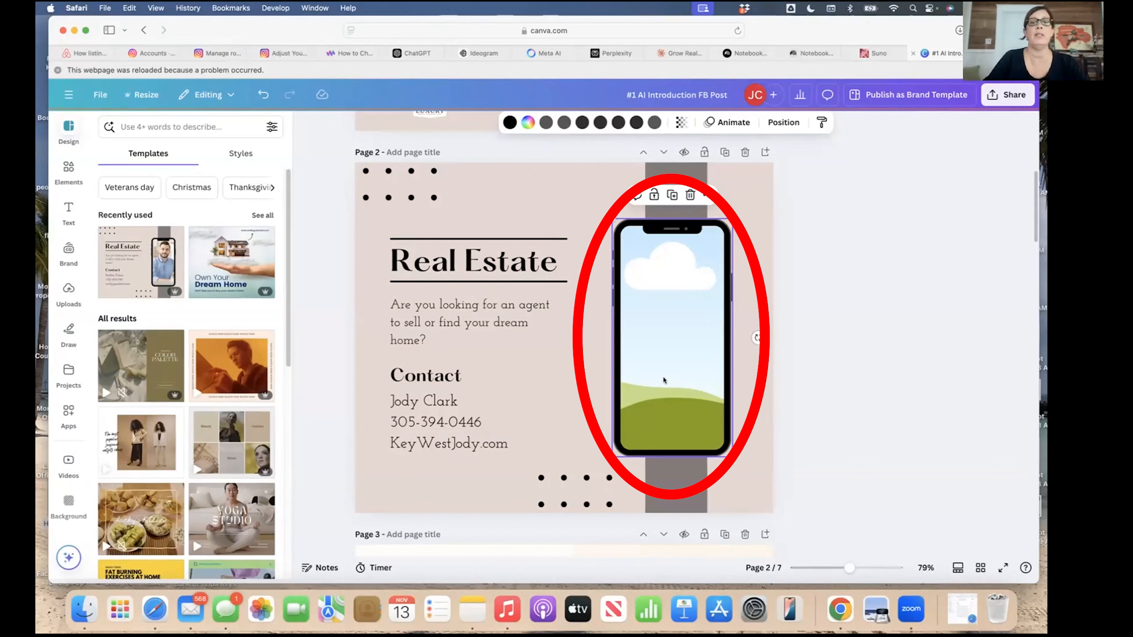
pyautogui.click(264, 95)
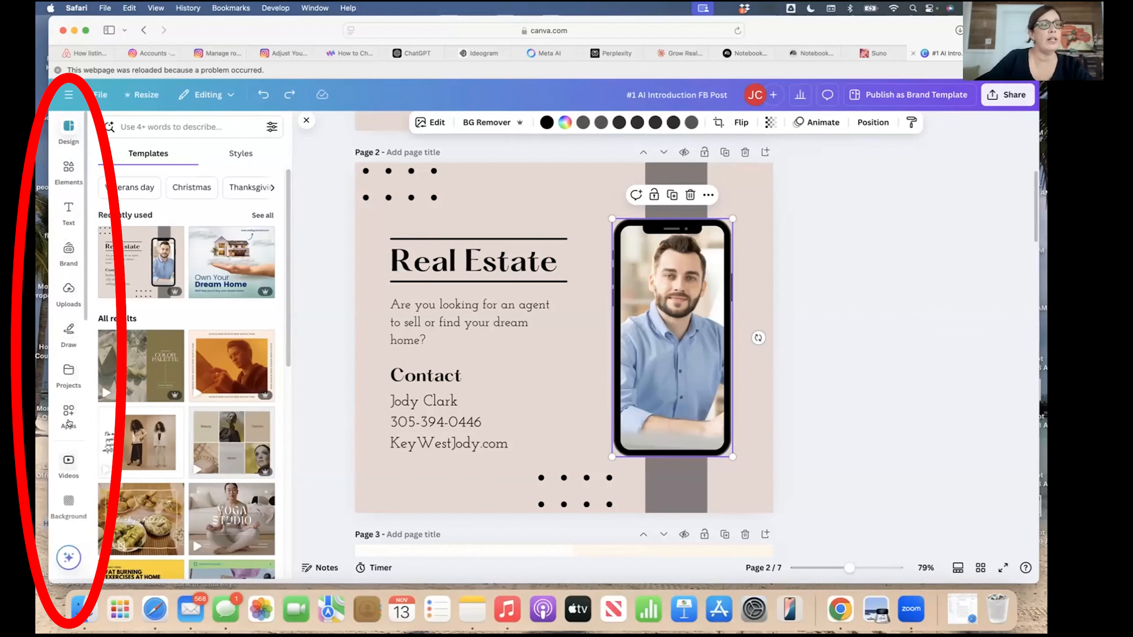
# Search uploads for 'jody' and drop her portrait into page 2's phone frame, replacing the stock photo.
pyautogui.click(67, 290)
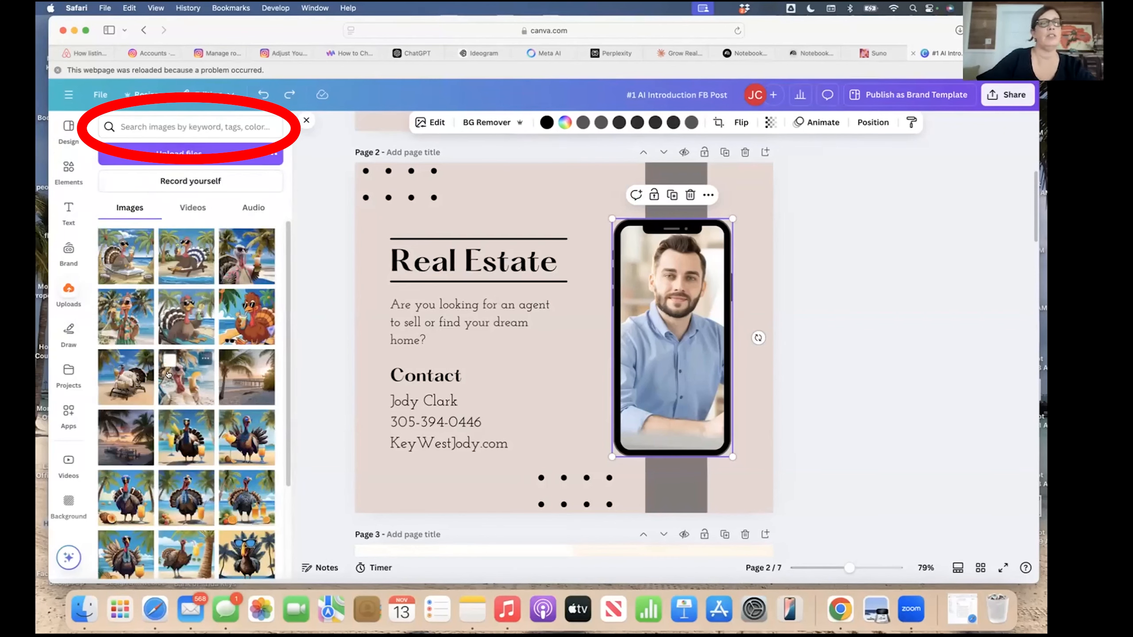
pyautogui.scroll(-15, 166, 357)
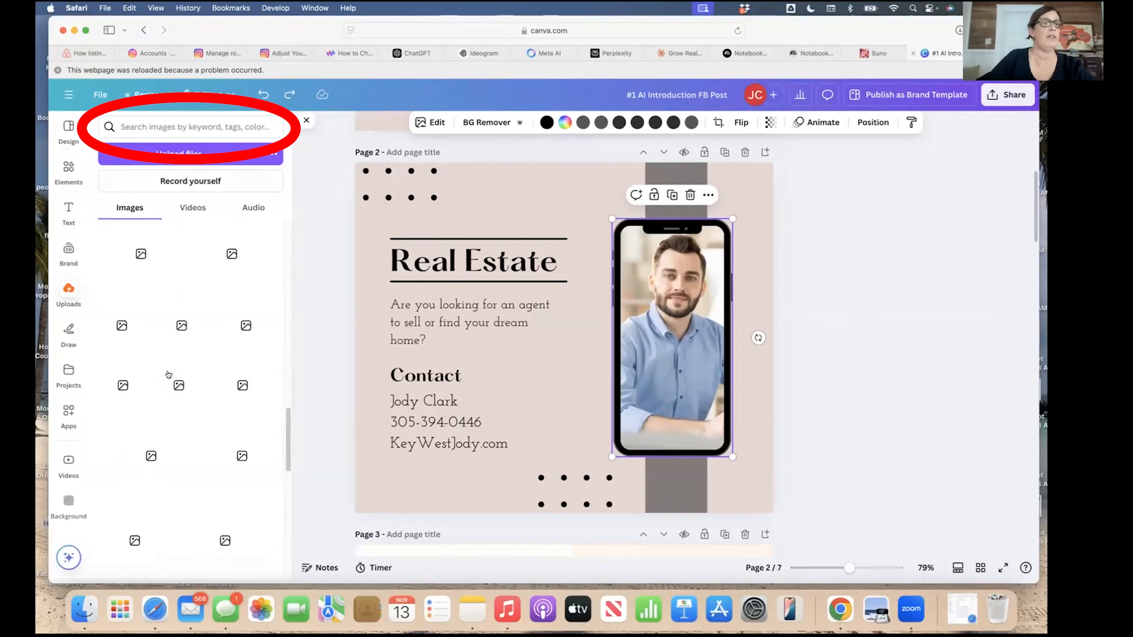
pyautogui.scroll(15, 167, 375)
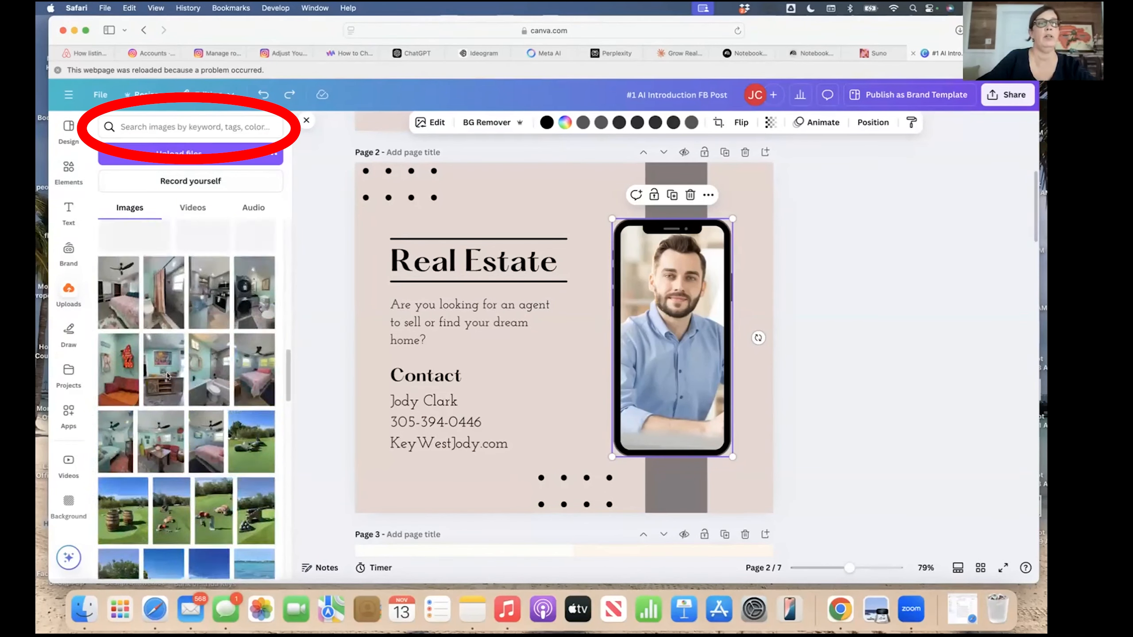
pyautogui.click(139, 126)
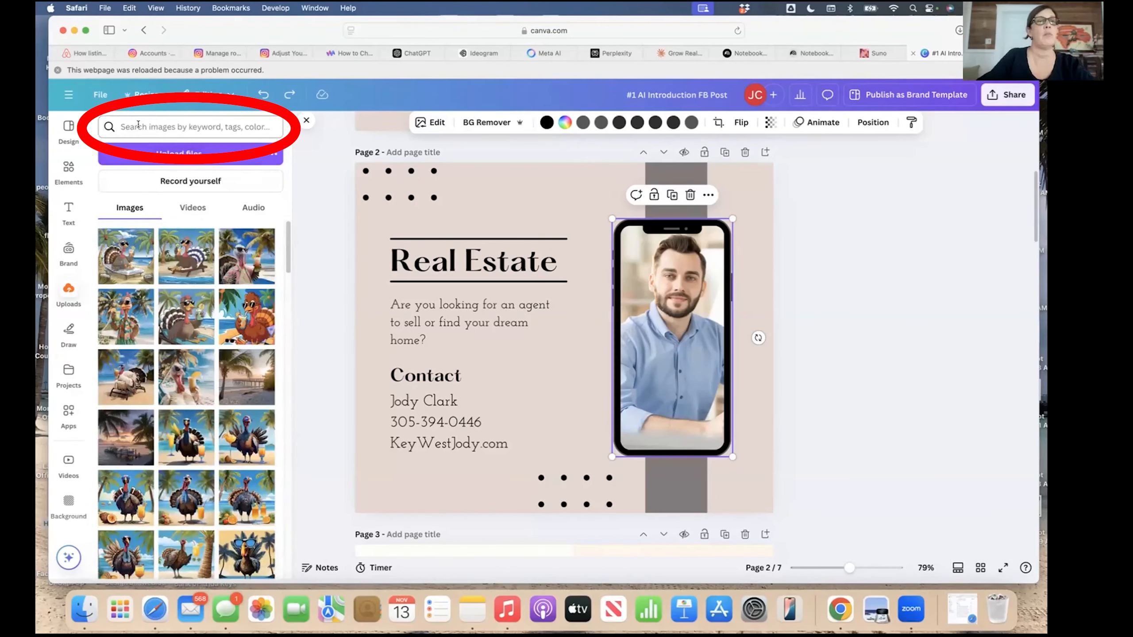
pyautogui.write('jody')
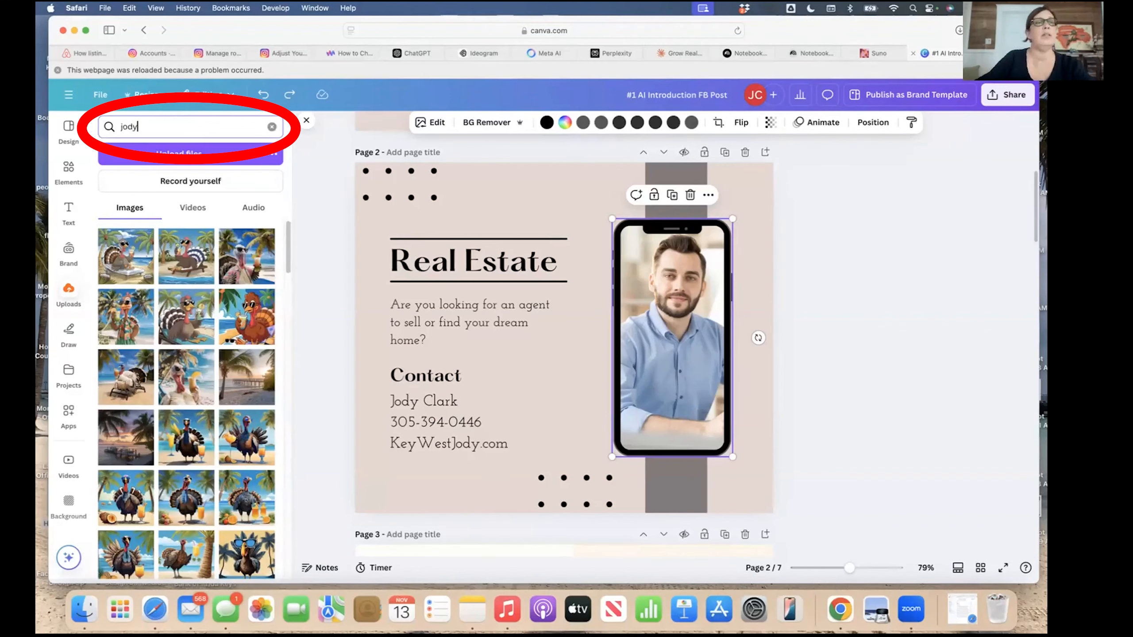
pyautogui.press('Return')
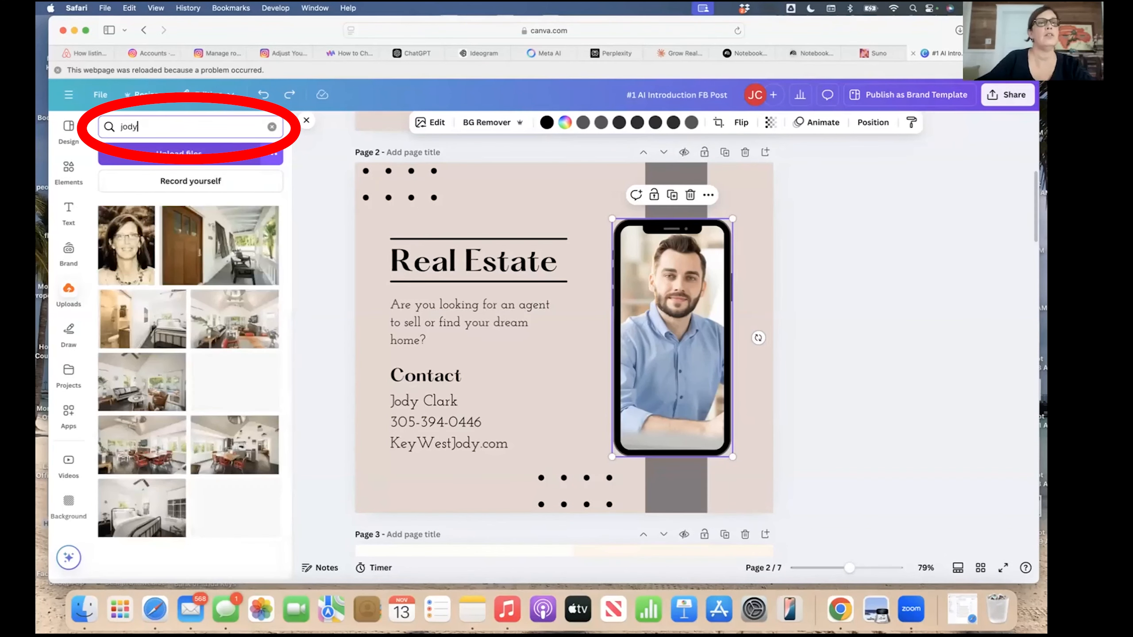
pyautogui.click(129, 258)
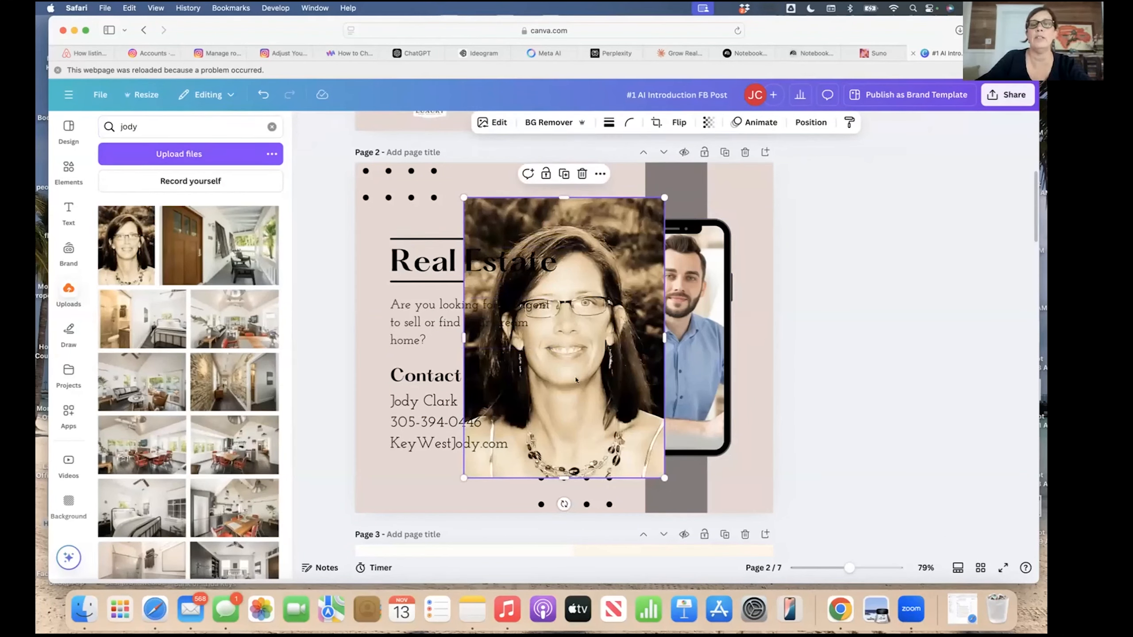
pyautogui.moveTo(557, 366); pyautogui.dragTo(647, 369)
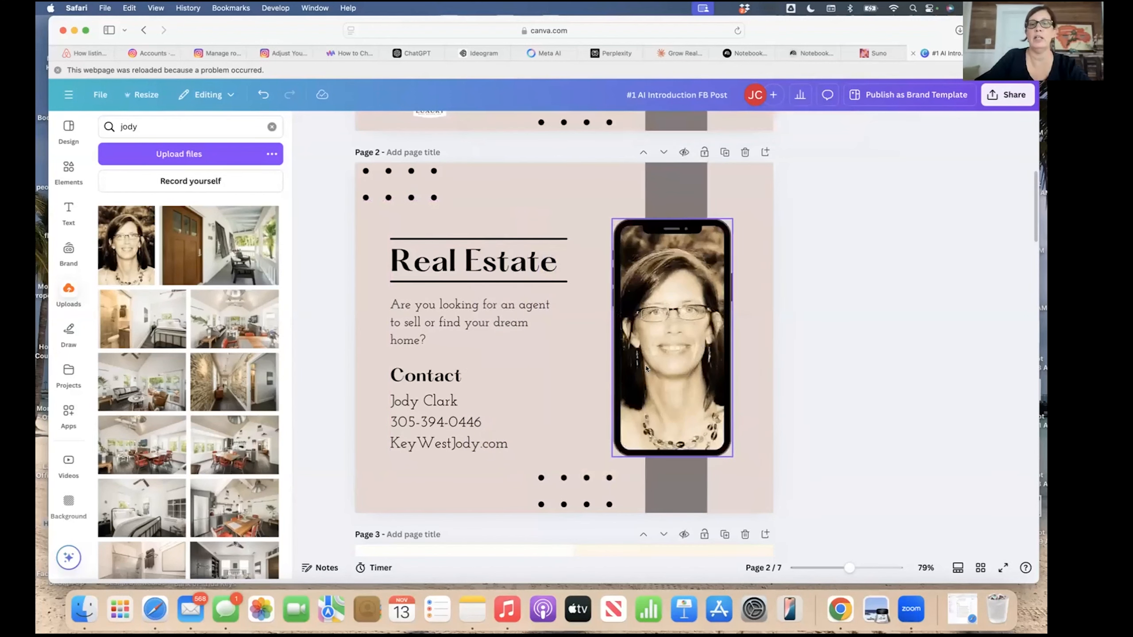
pyautogui.click(575, 389)
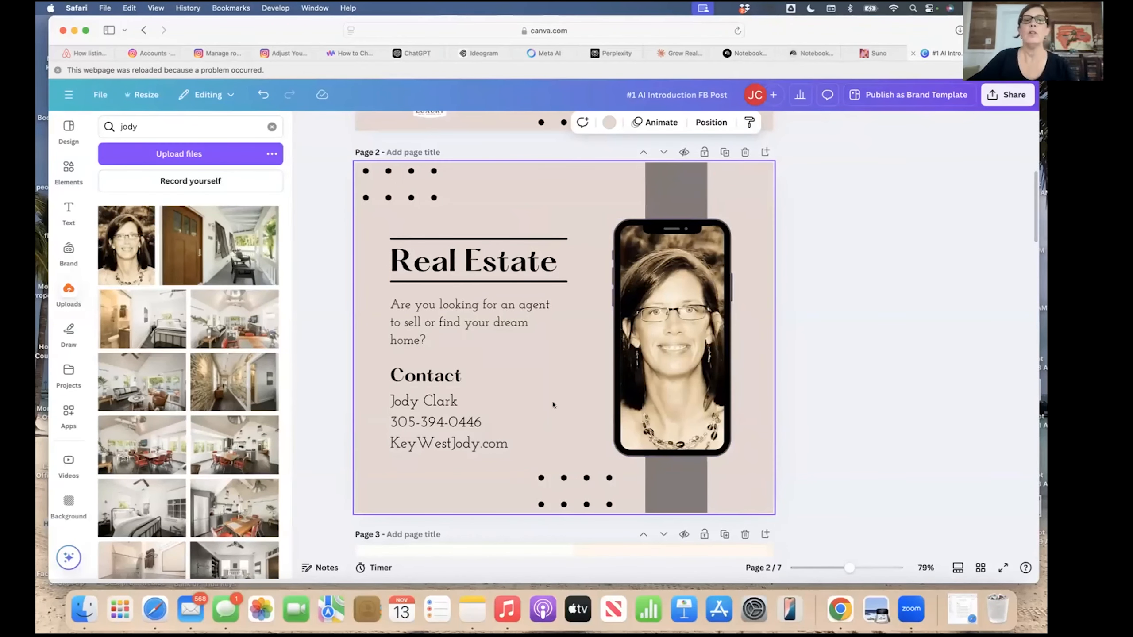
# Select the LUXURY logo on page 1, then return to page 2 and open the Elements library.
pyautogui.scroll(6, 553, 405)
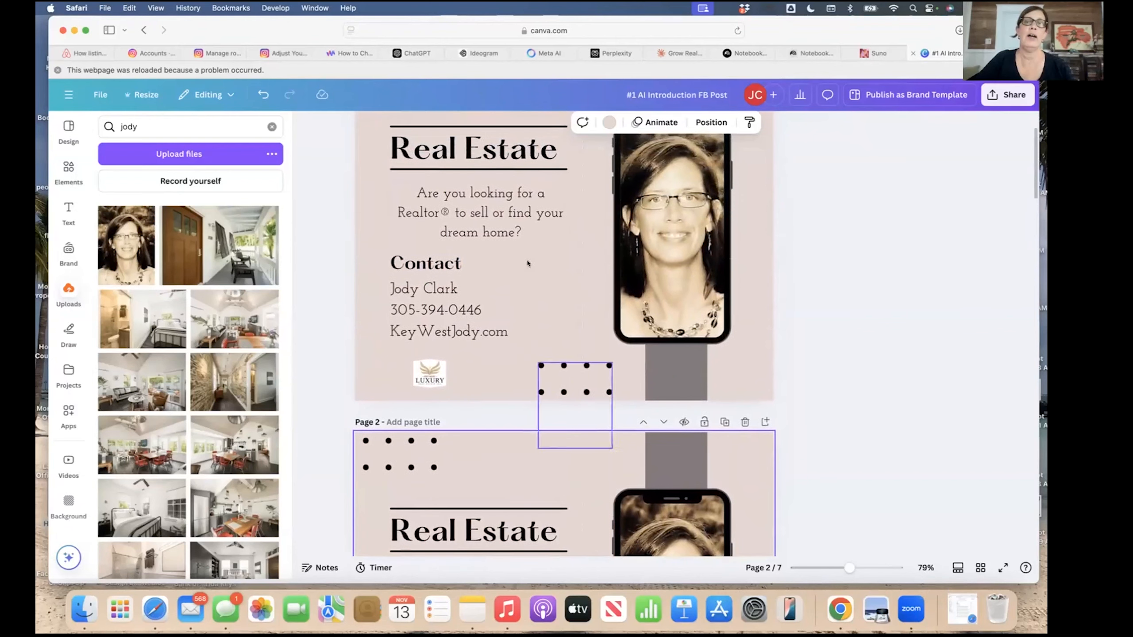
pyautogui.click(435, 381)
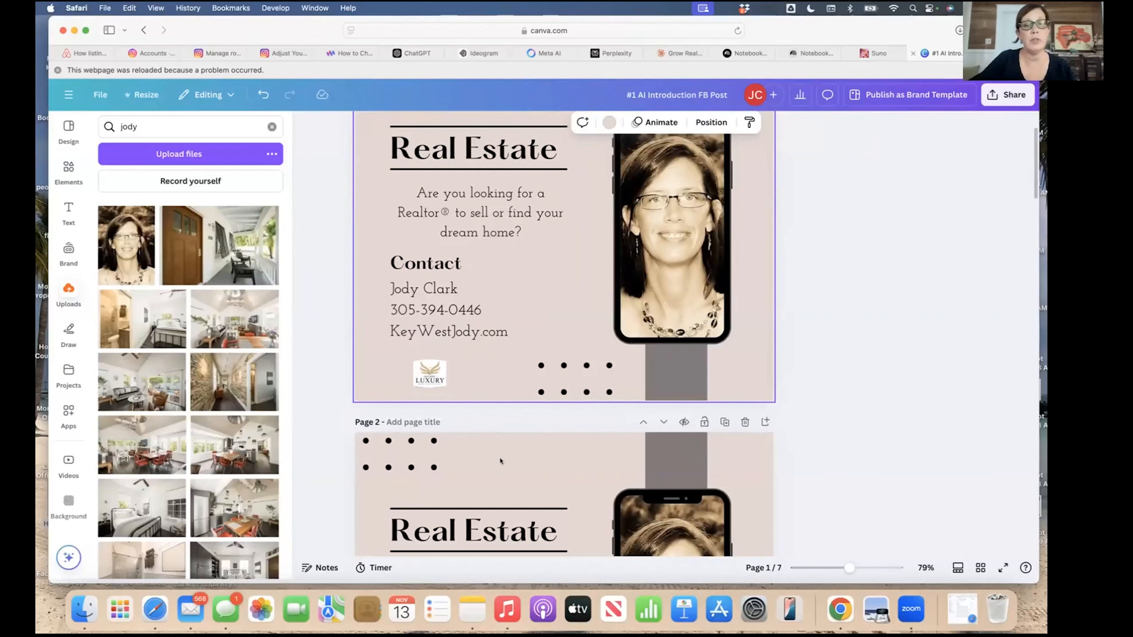
pyautogui.scroll(-6, 500, 461)
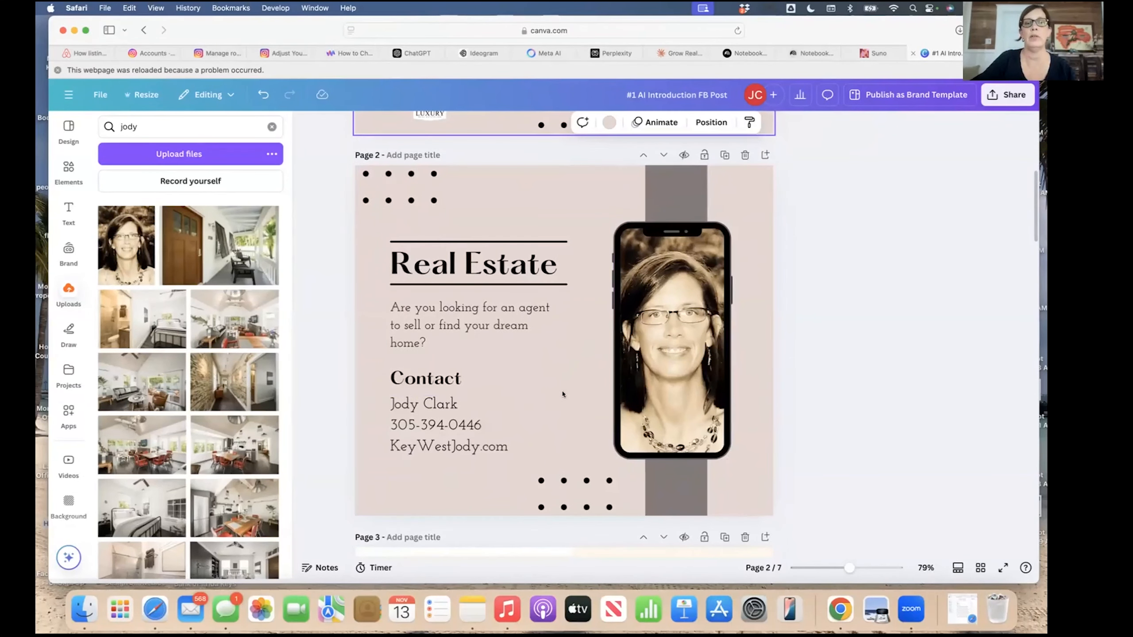
pyautogui.click(68, 129)
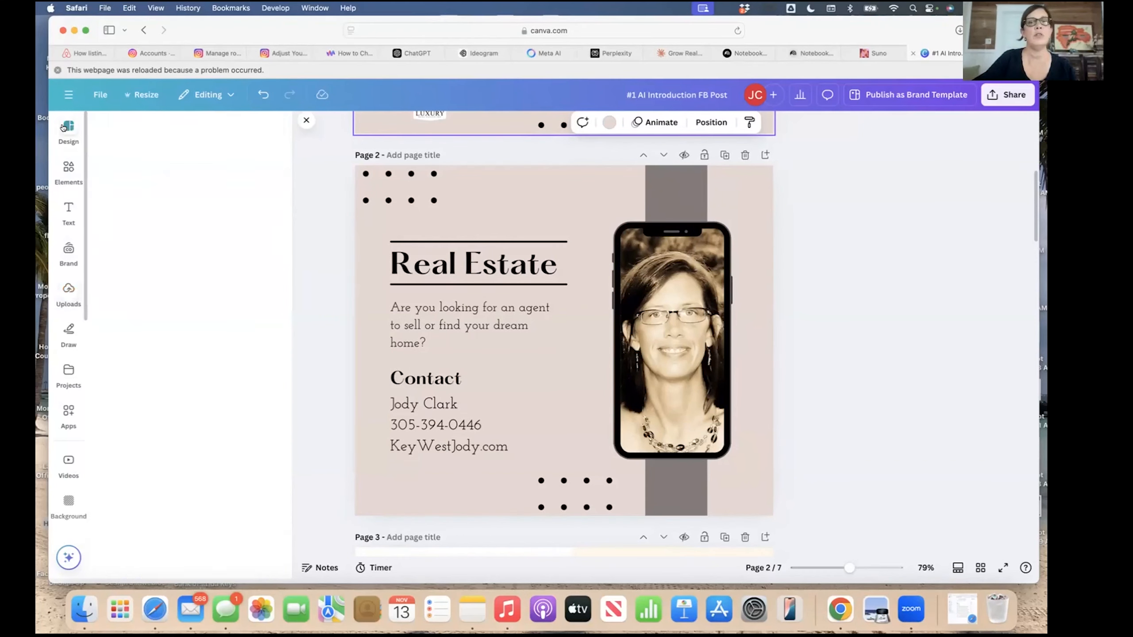
pyautogui.click(65, 170)
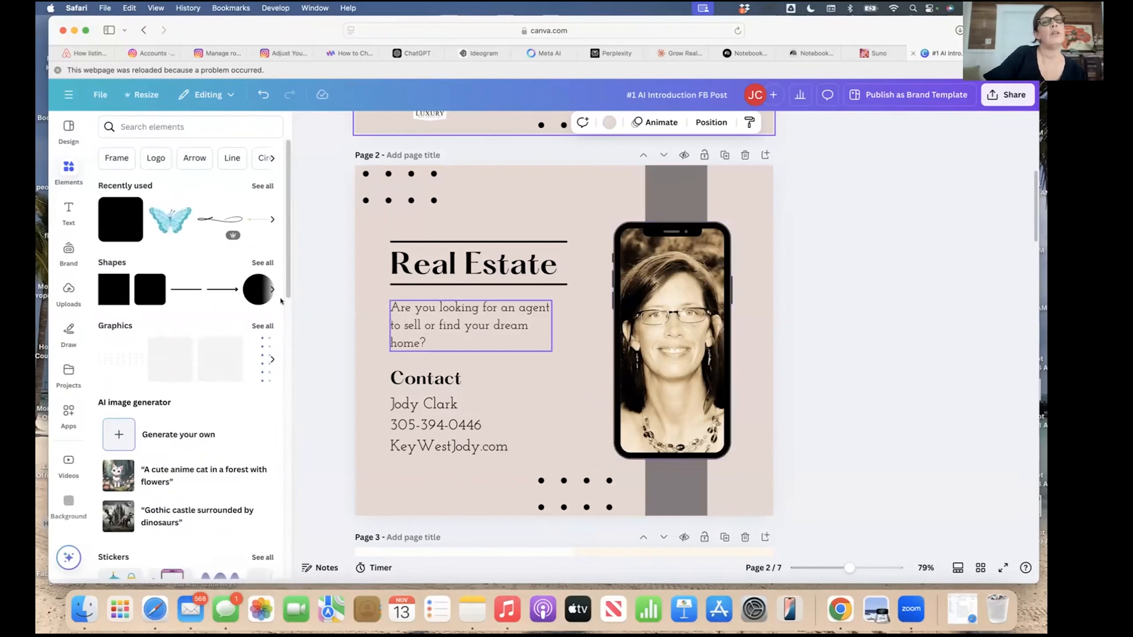
pyautogui.scroll(-15, 161, 425)
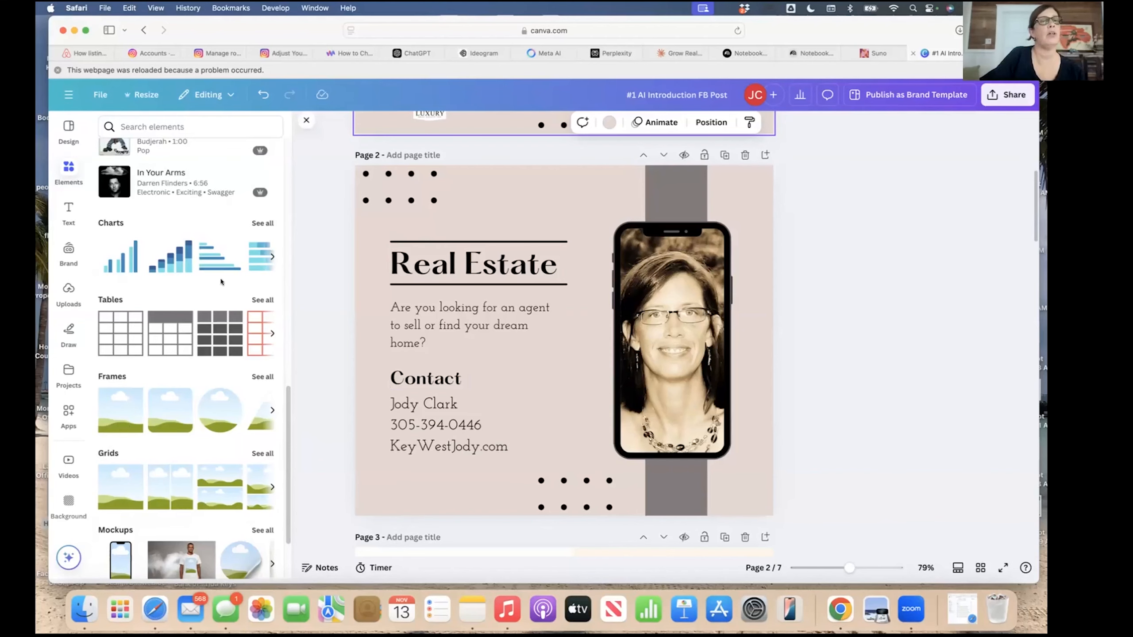
pyautogui.scroll(5, 222, 280)
pyautogui.scroll(10, 221, 280)
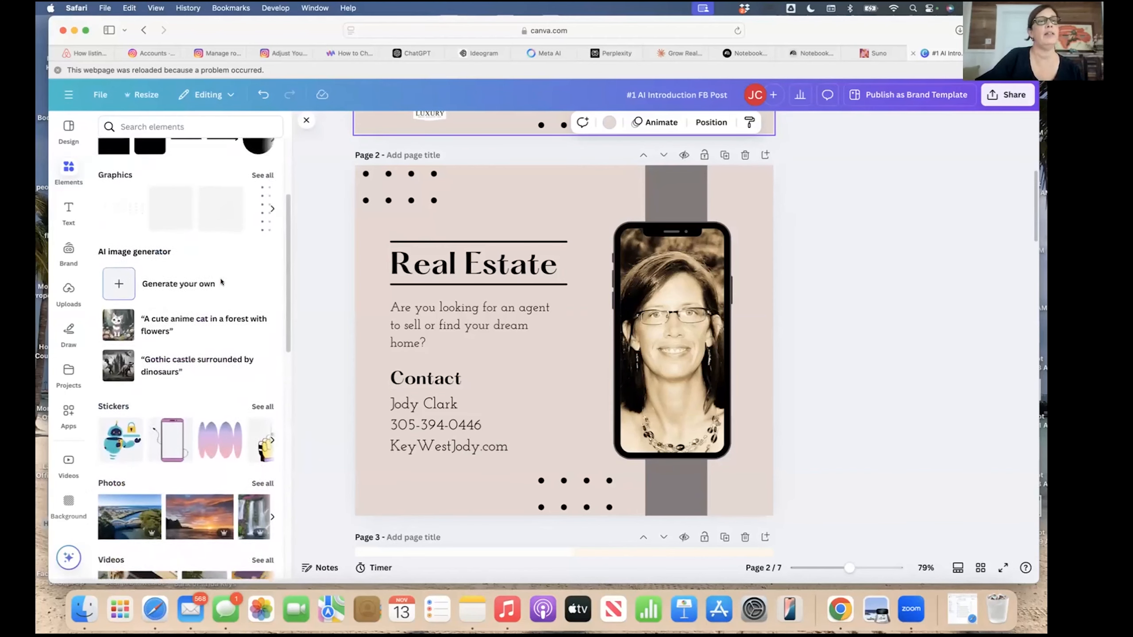
pyautogui.scroll(-5, 71, 504)
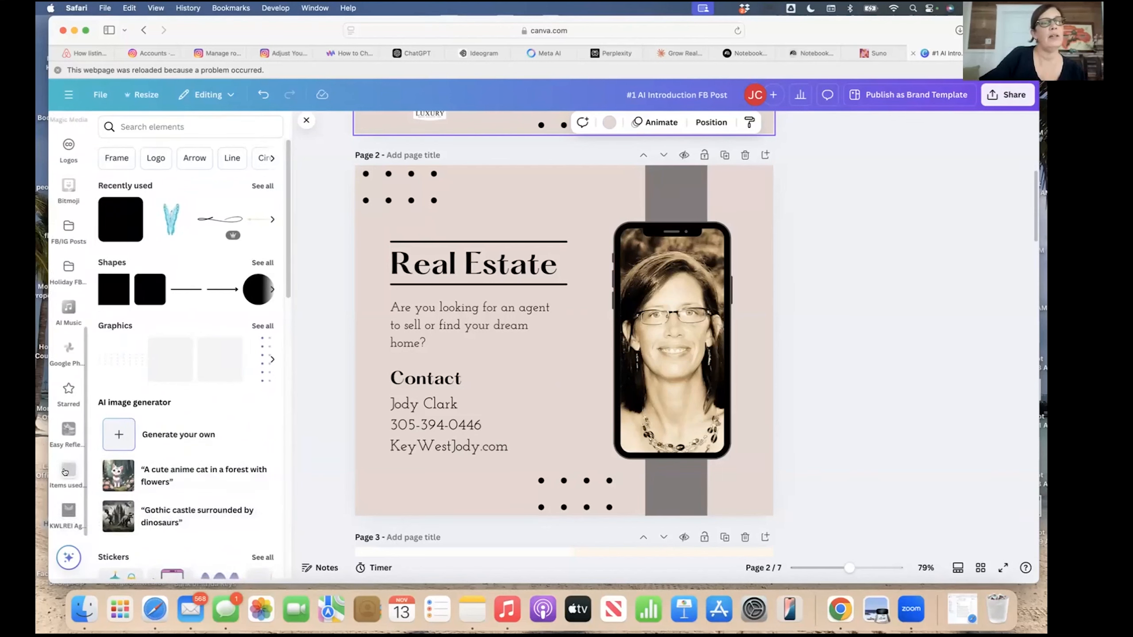
# Place the sky-and-hills image from the 'Items used a lot' folder onto page 2.
pyautogui.click(66, 471)
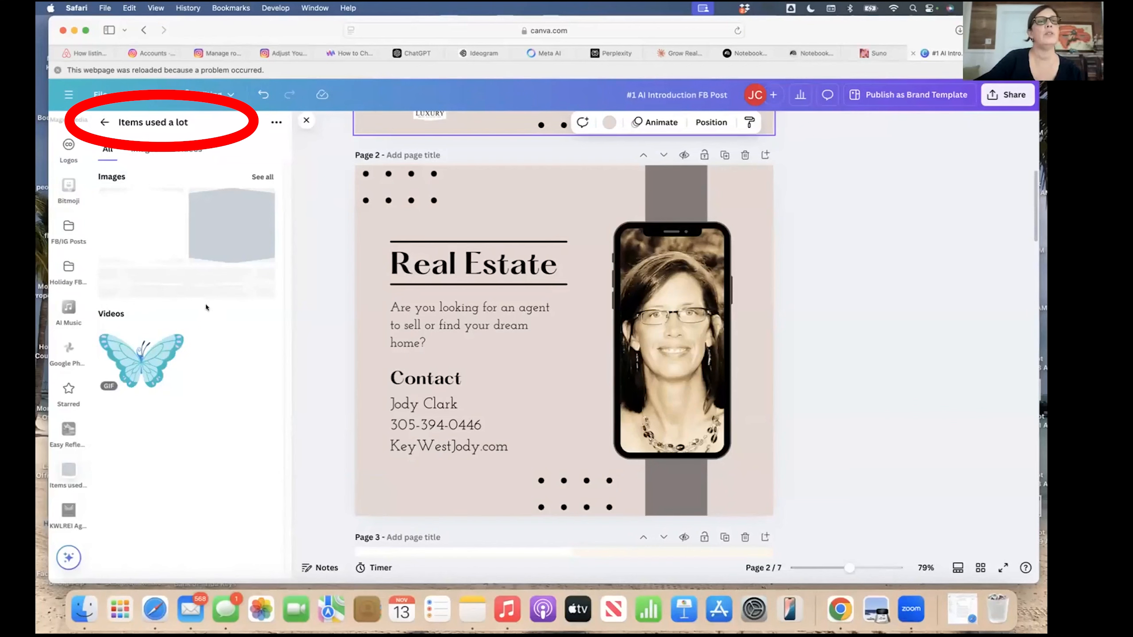
pyautogui.moveTo(140, 222); pyautogui.dragTo(619, 447)
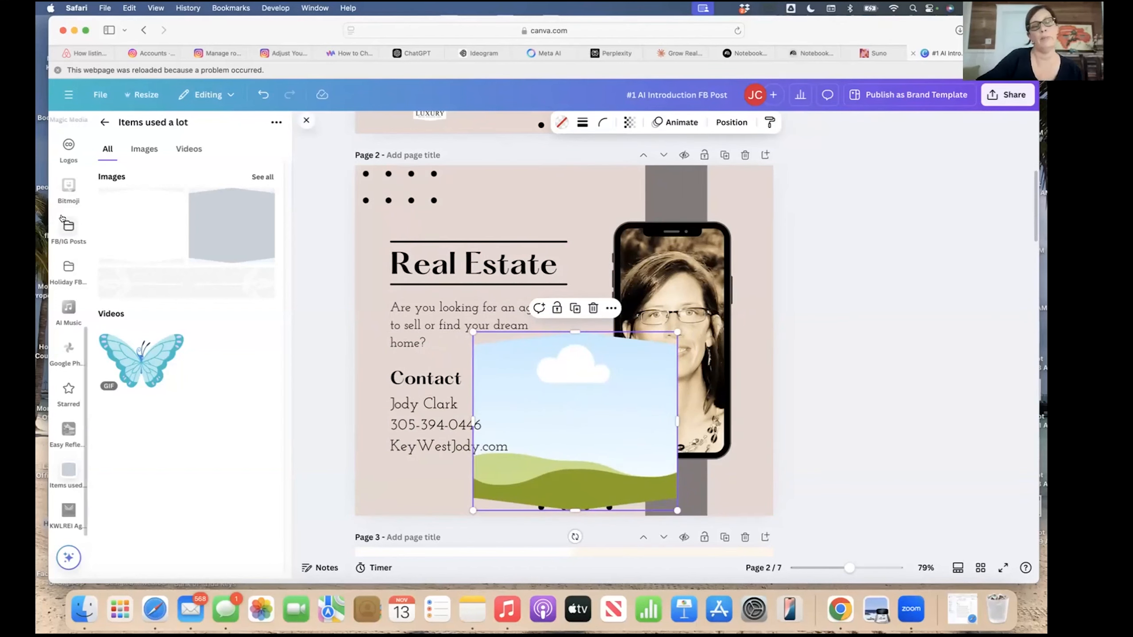
pyautogui.click(102, 122)
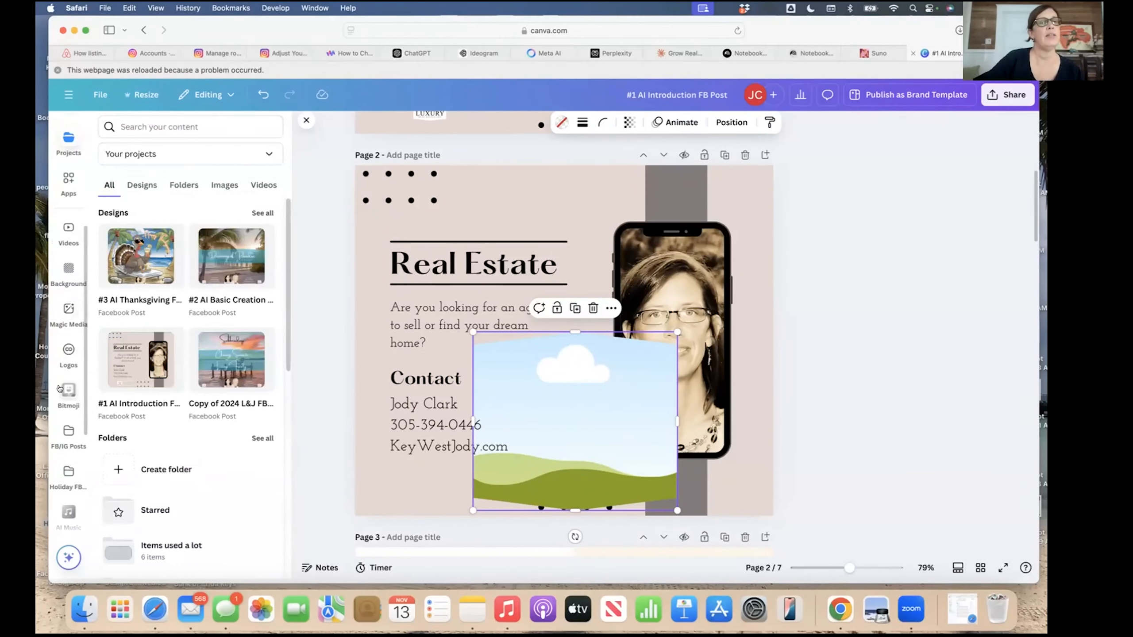
pyautogui.scroll(4, 66, 318)
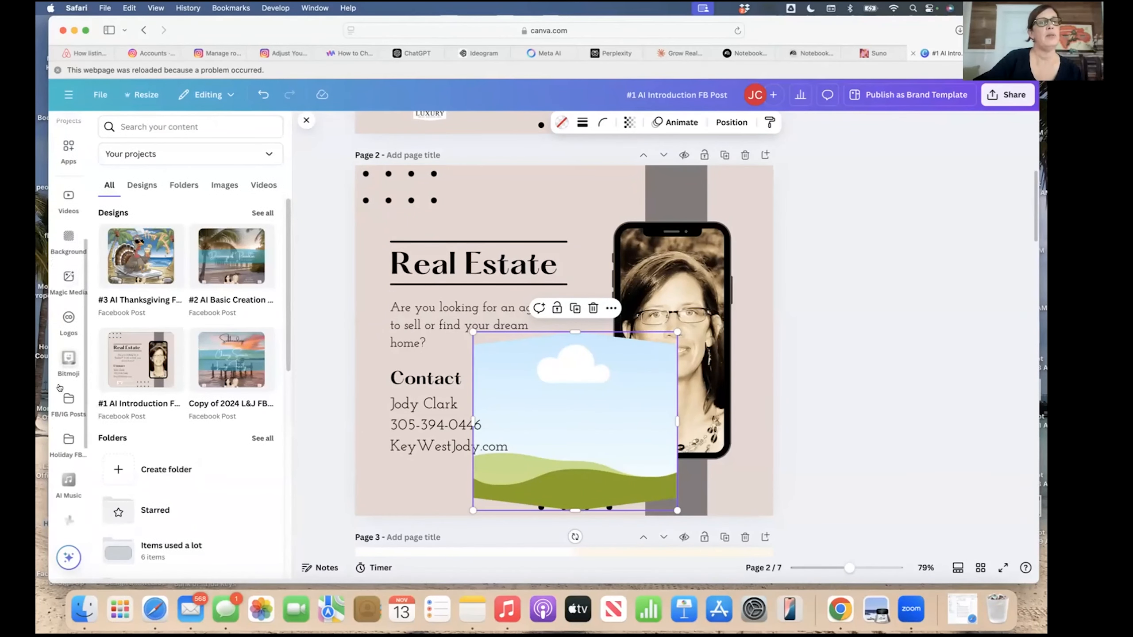
# Add the Key West Luxury brand logo to page 2 and move it toward the lower page.
pyautogui.click(69, 319)
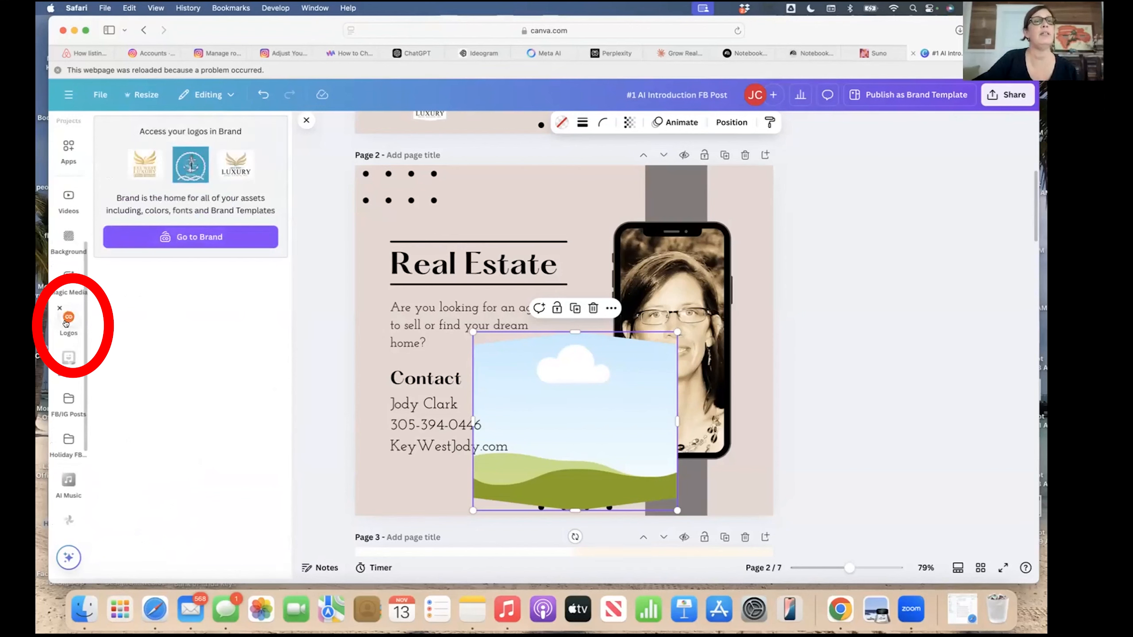
pyautogui.click(195, 237)
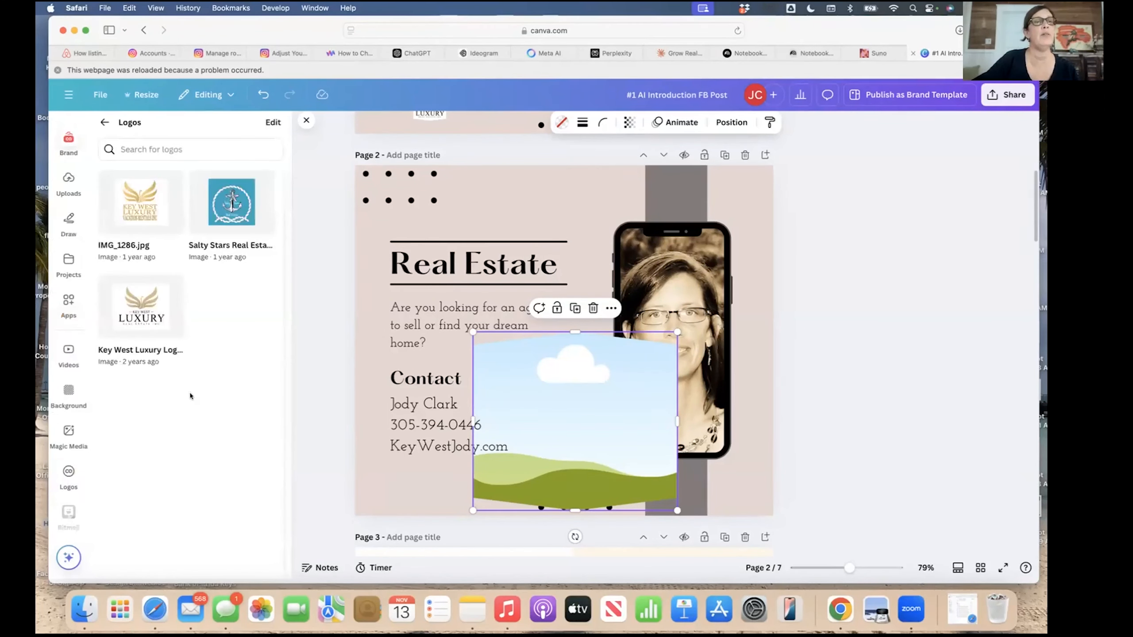
pyautogui.click(138, 317)
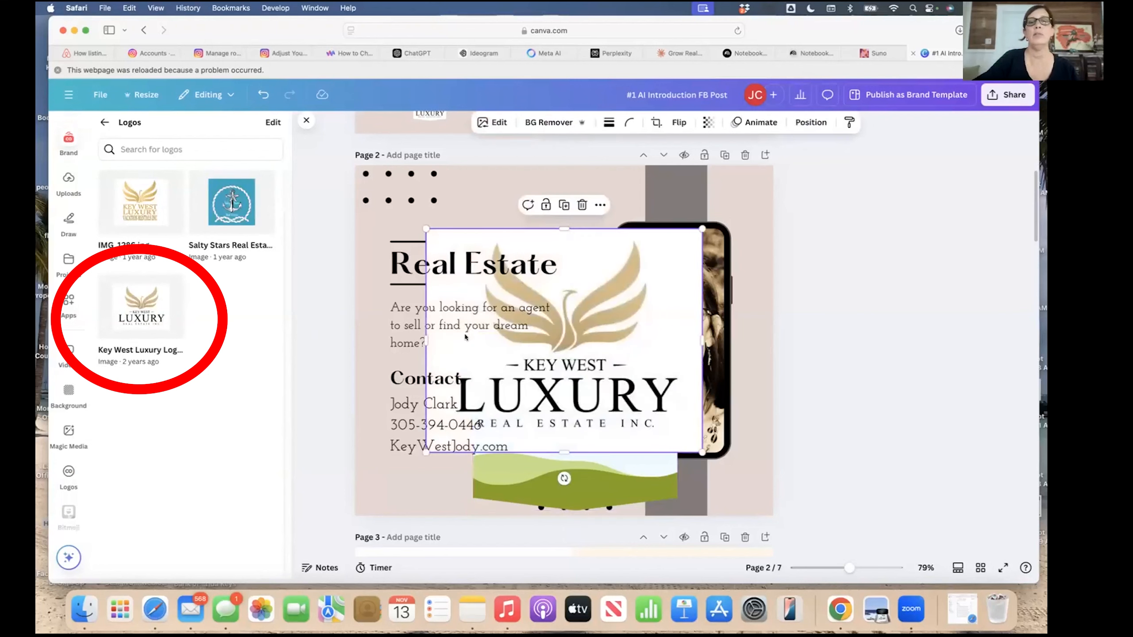
pyautogui.moveTo(584, 331)
pyautogui.mouseDown()
pyautogui.moveTo(709, 351)
pyautogui.moveTo(629, 400)
pyautogui.mouseUp()
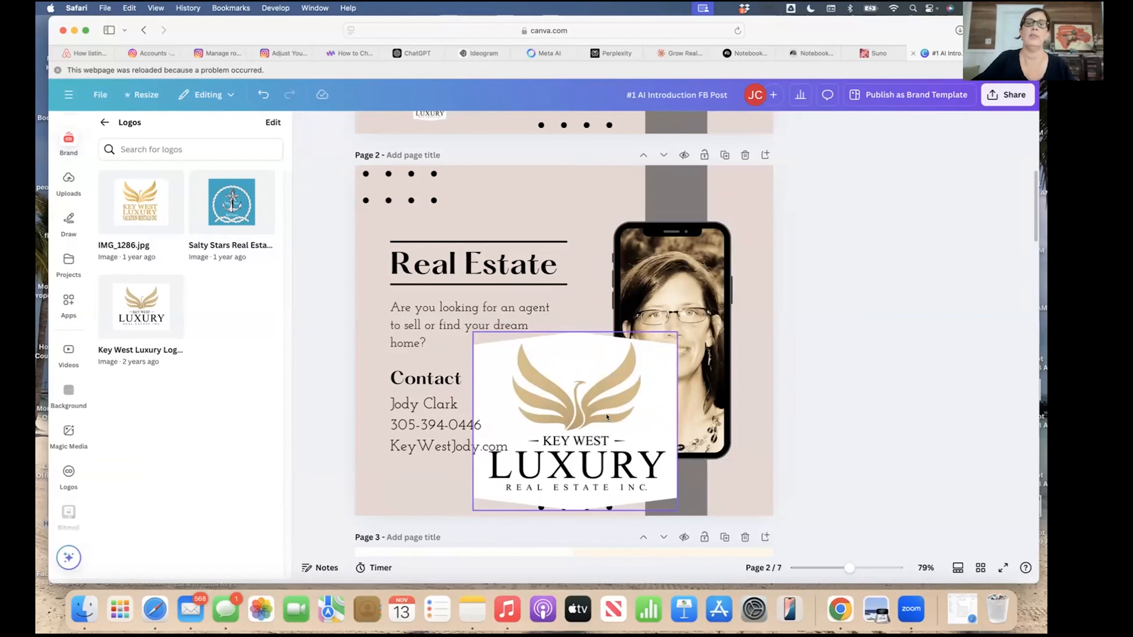
pyautogui.click(105, 122)
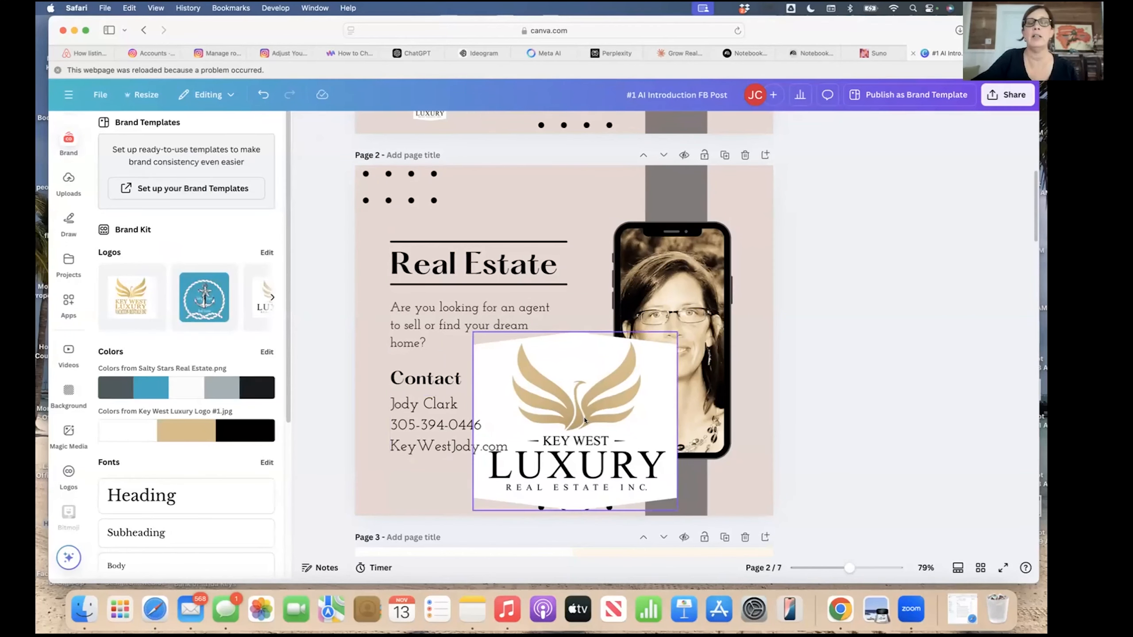
pyautogui.click(585, 420)
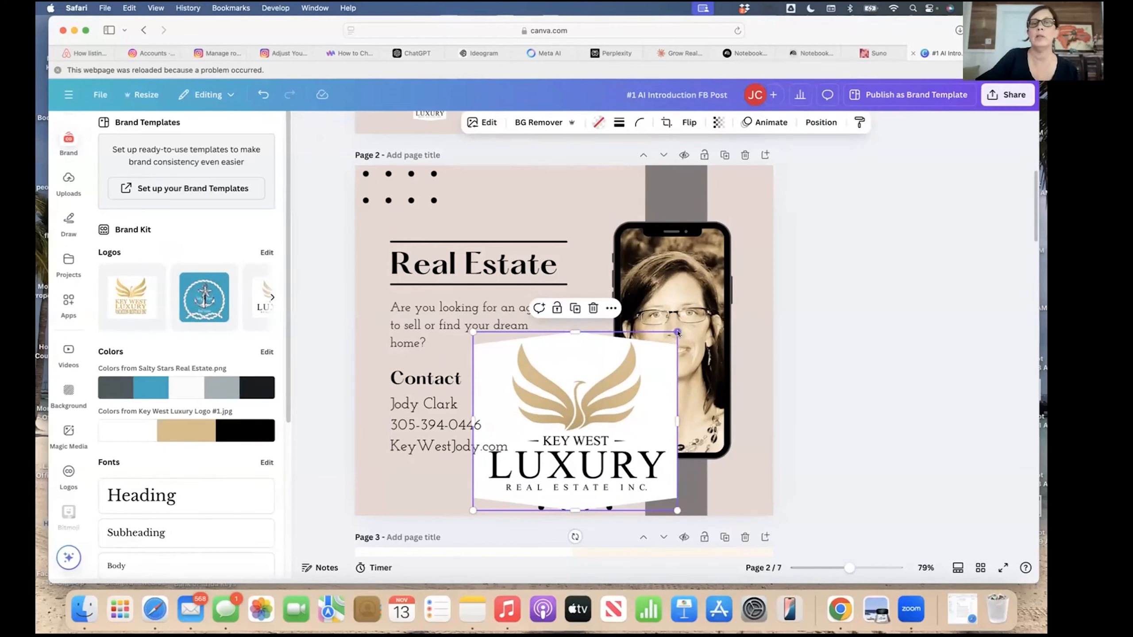
# Resize the Key West Luxury logo to about 87×77 and place it lower-left, aligned with the text.
pyautogui.moveTo(678, 332)
pyautogui.mouseDown()
pyautogui.moveTo(540, 480)
pyautogui.moveTo(445, 485)
pyautogui.moveTo(459, 469)
pyautogui.mouseUp()
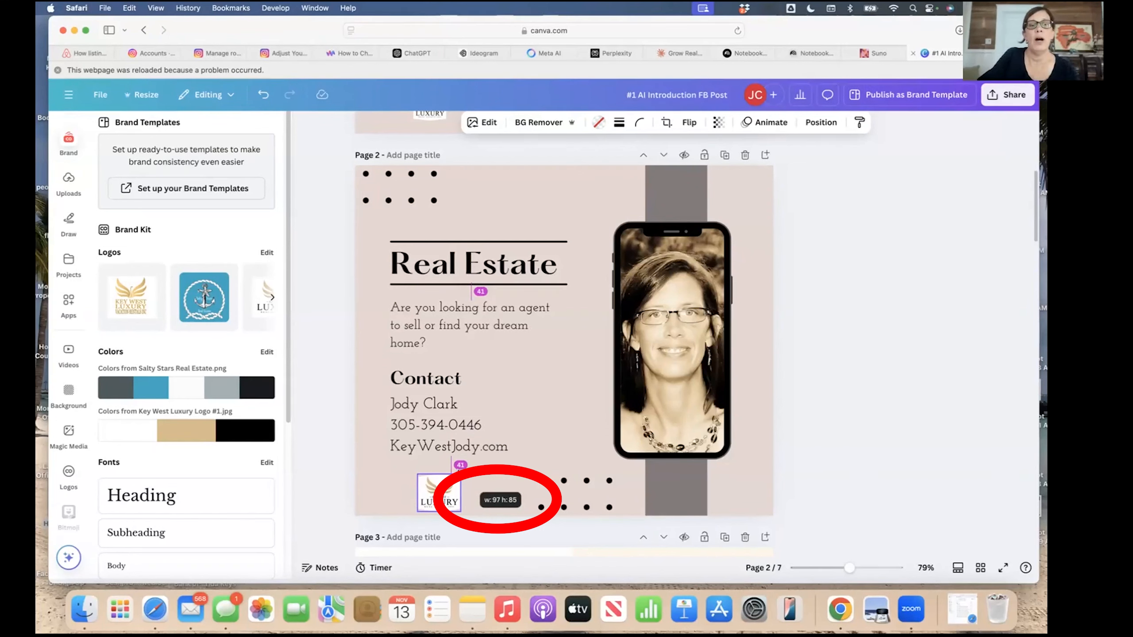
pyautogui.moveTo(459, 471); pyautogui.dragTo(454, 482)
pyautogui.moveTo(442, 536); pyautogui.dragTo(445, 529)
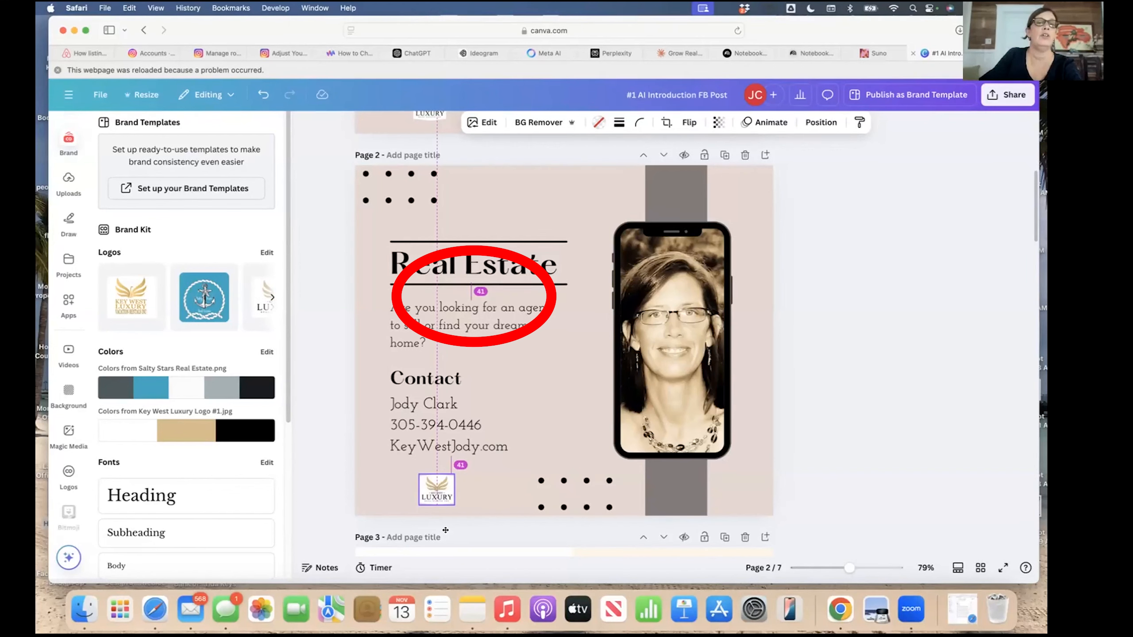
pyautogui.moveTo(446, 530); pyautogui.dragTo(446, 530)
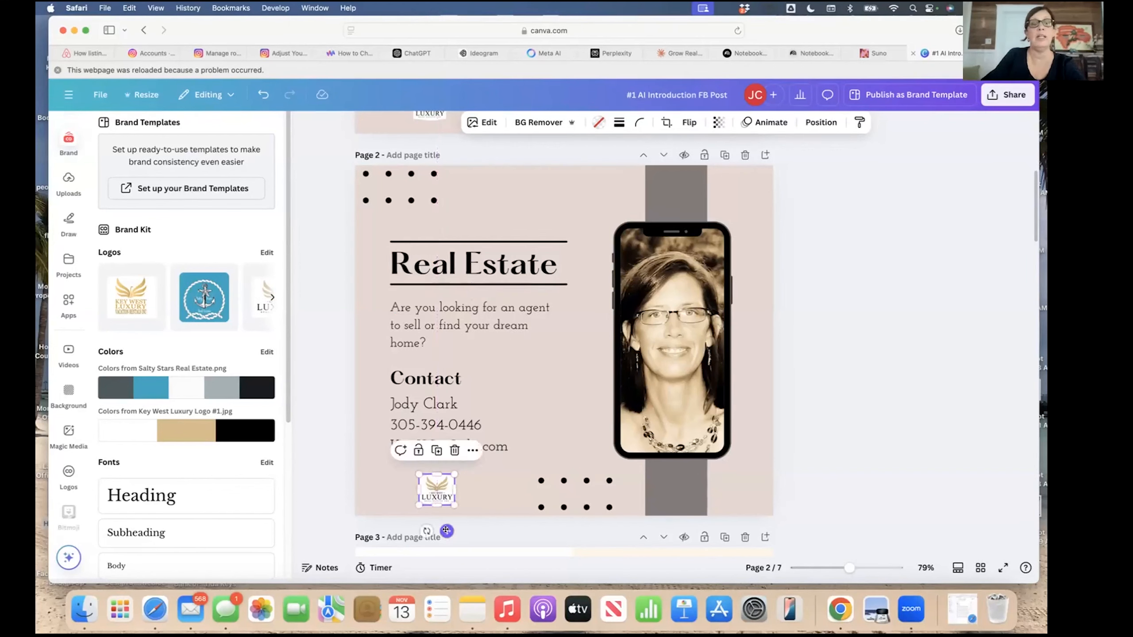
pyautogui.click(500, 486)
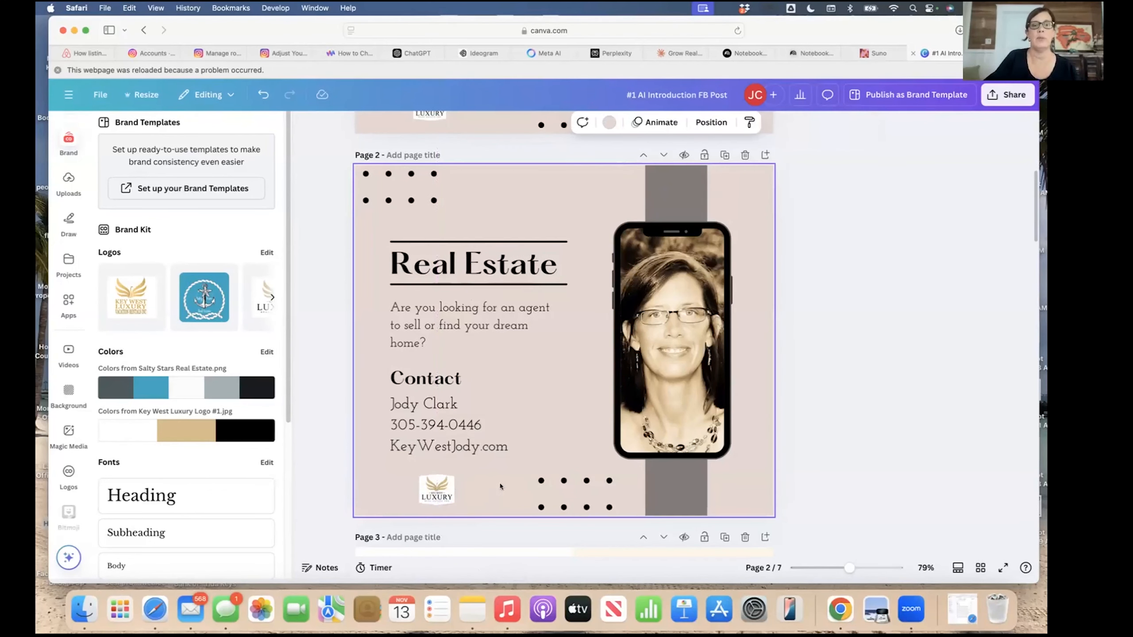
pyautogui.scroll(-1, 831, 422)
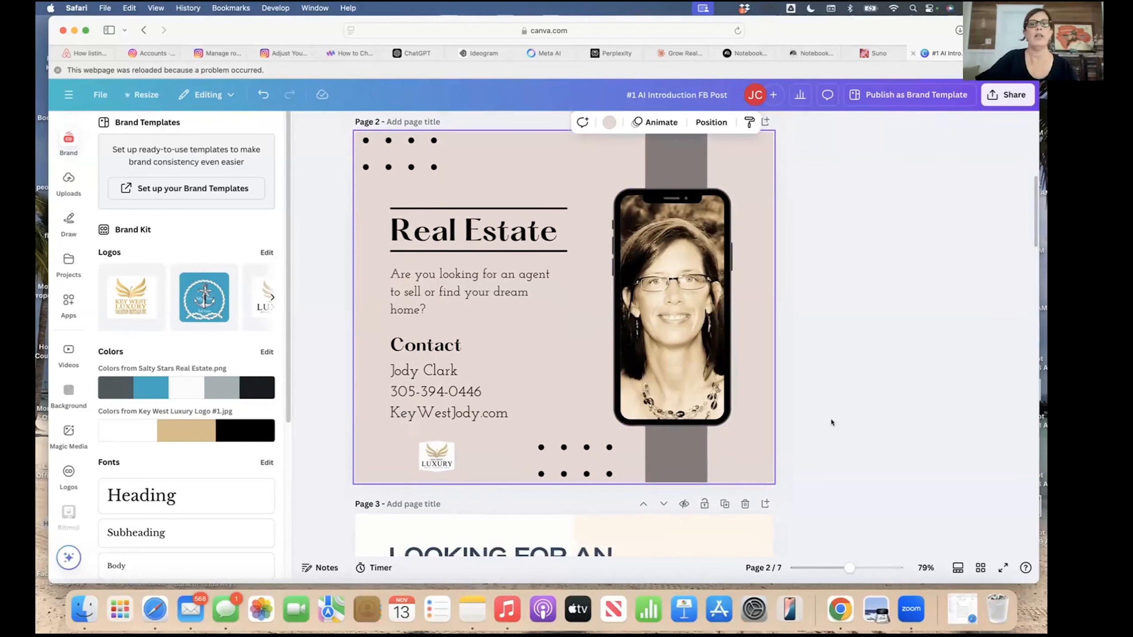
pyautogui.scroll(1, 831, 422)
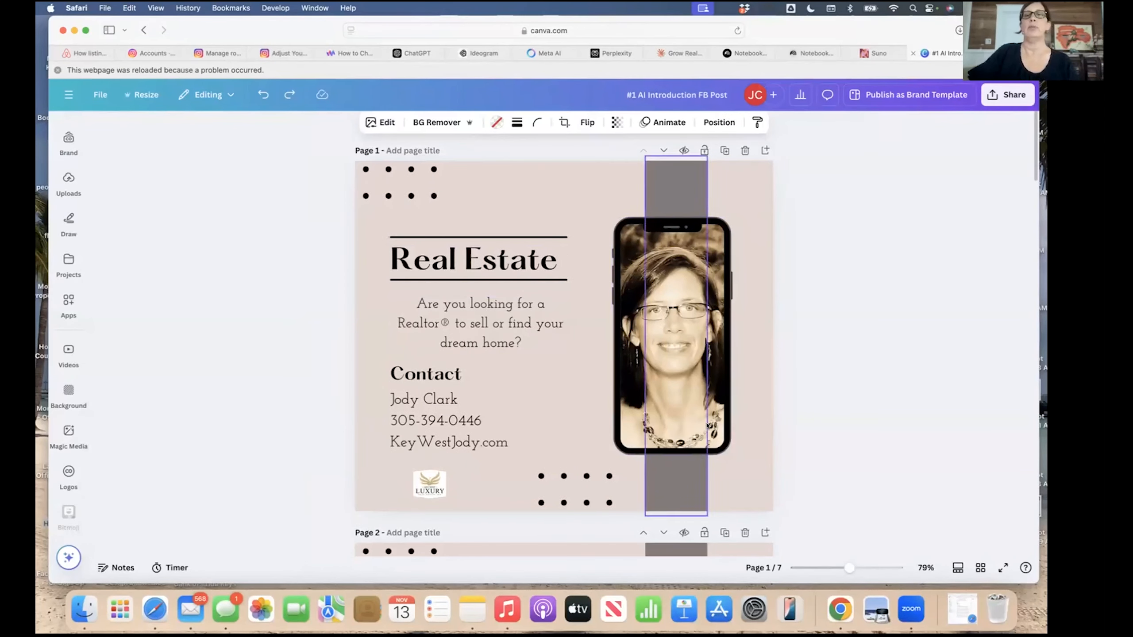
# Clear the selection, then export just Page 1 as '#1 AI Introduction FB Post.png'.
pyautogui.click(555, 206)
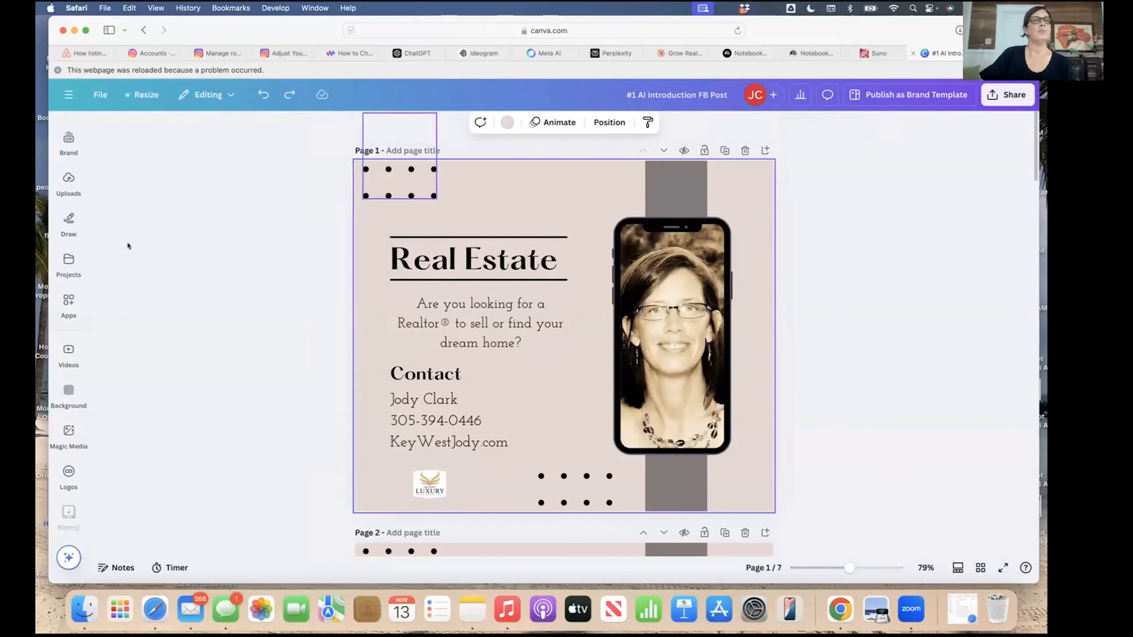
pyautogui.click(323, 162)
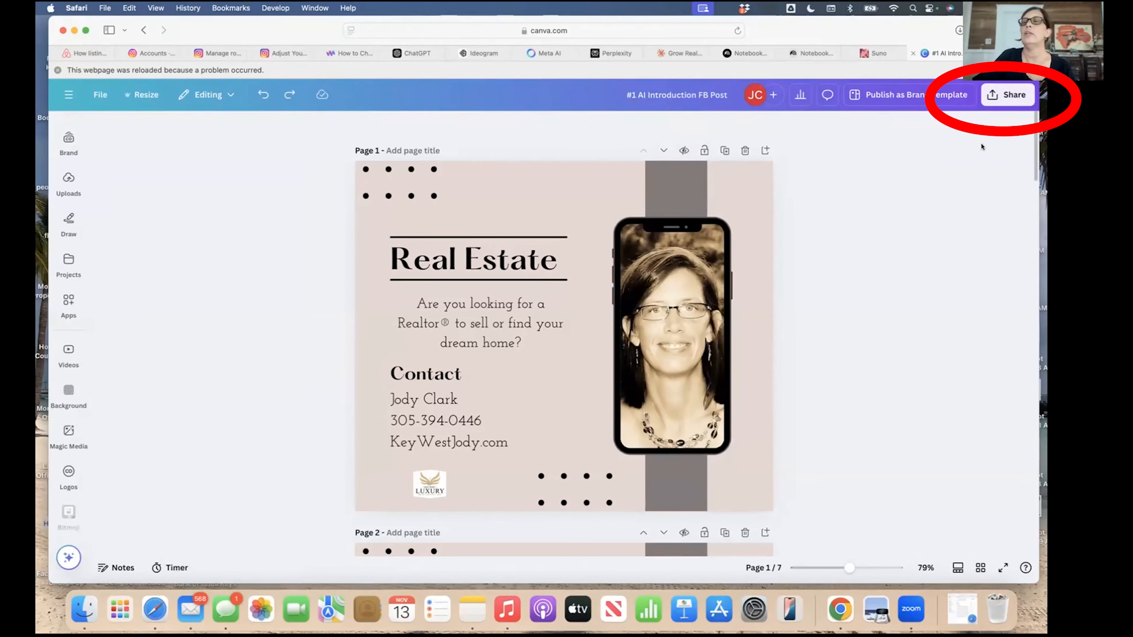
pyautogui.click(993, 92)
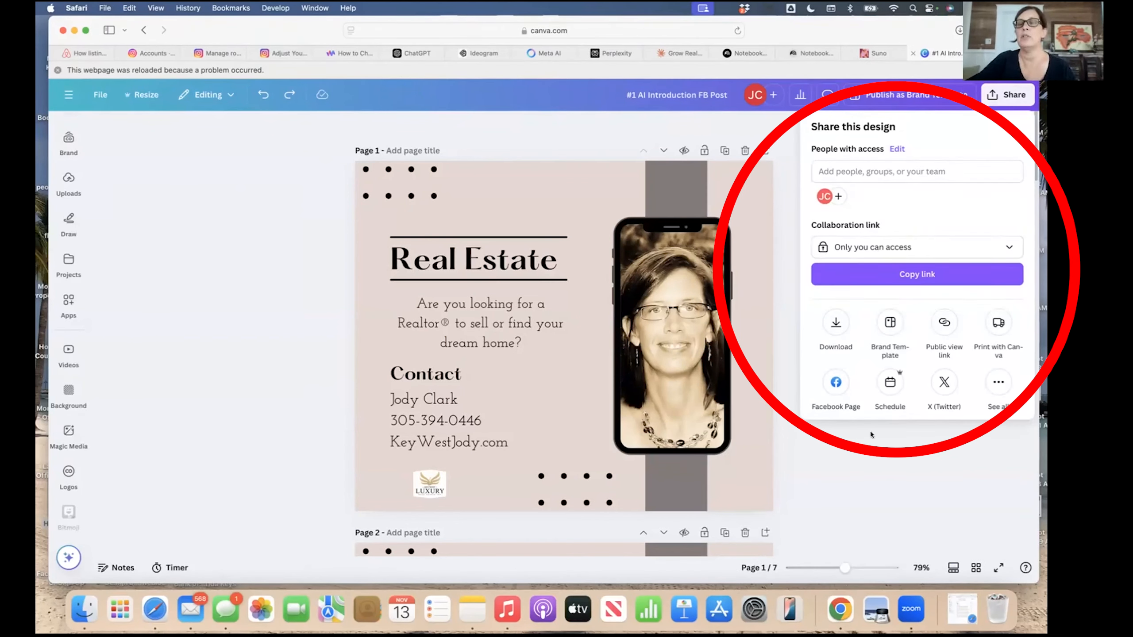
pyautogui.click(833, 323)
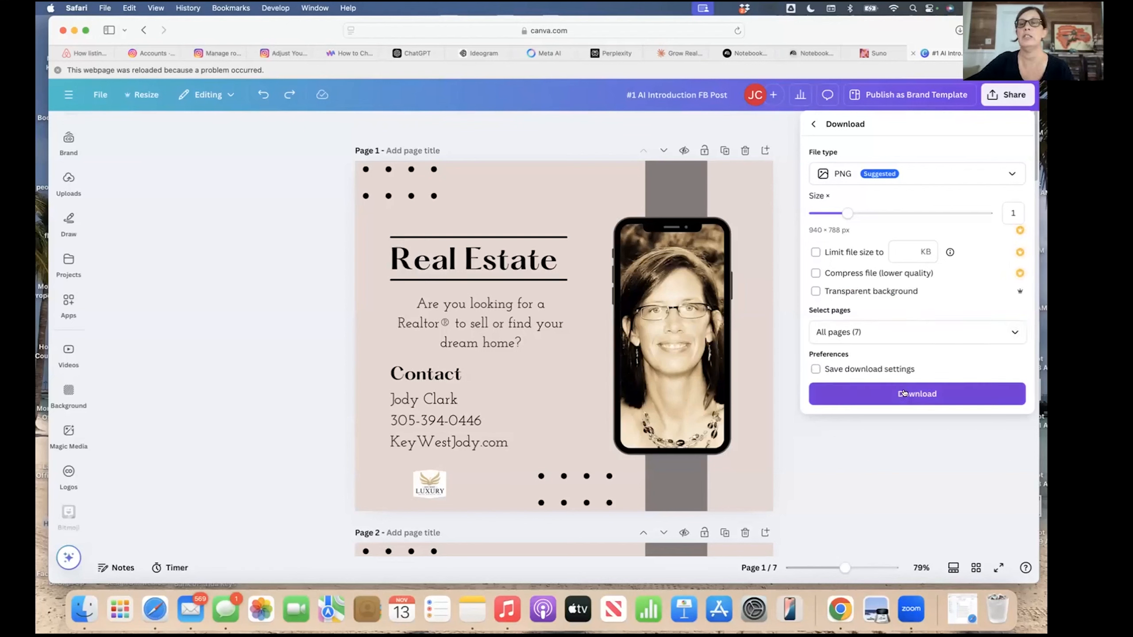
pyautogui.click(1015, 333)
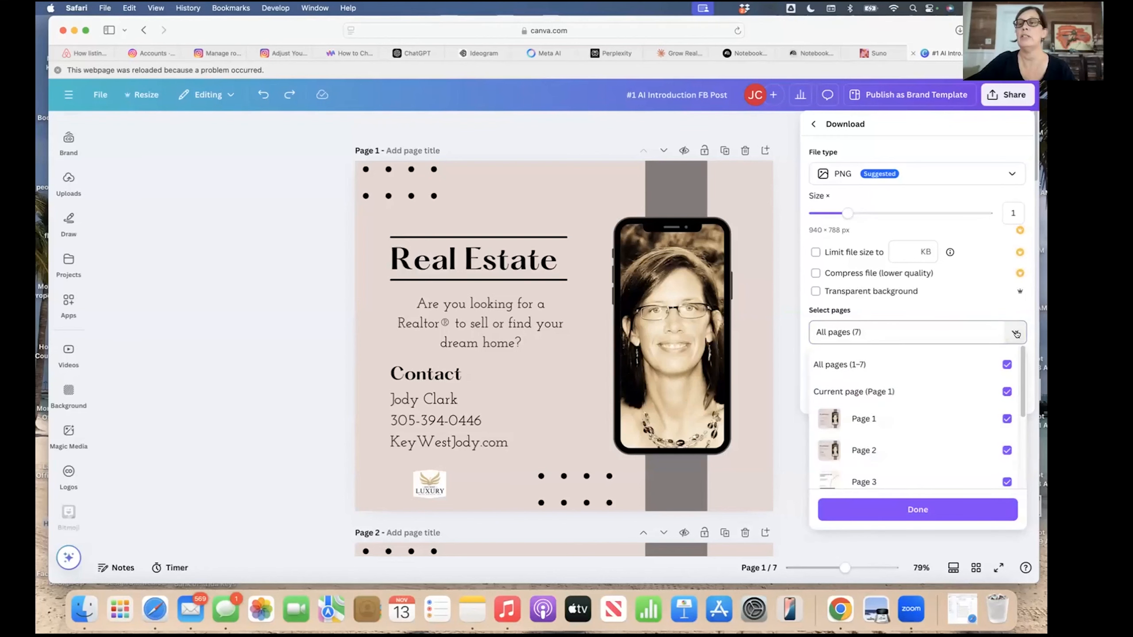
pyautogui.click(1008, 364)
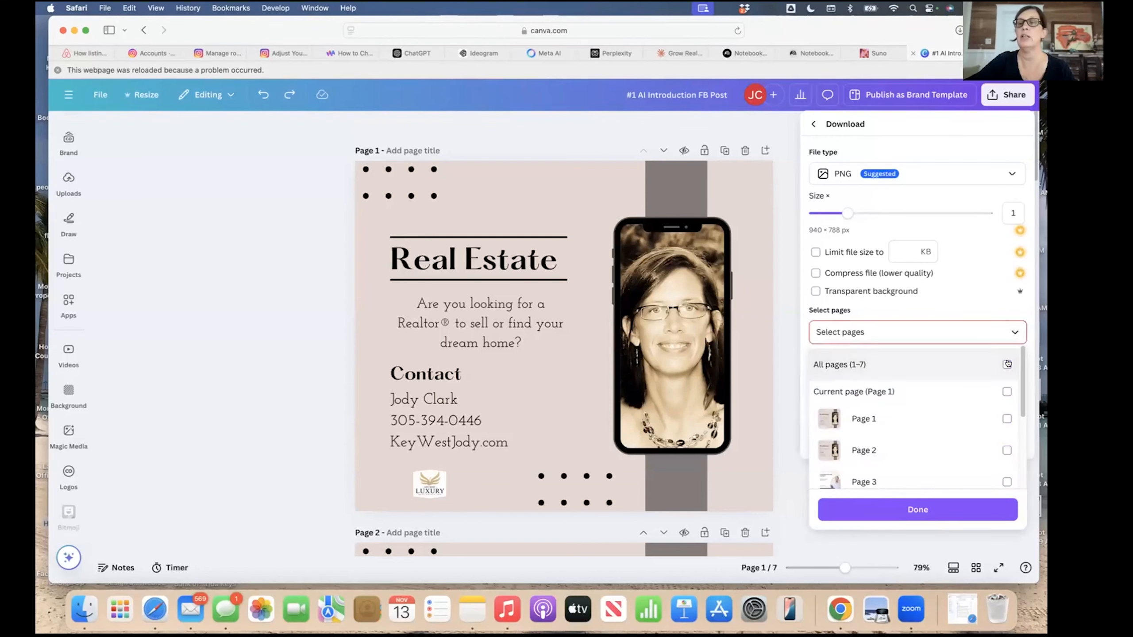
pyautogui.click(1006, 419)
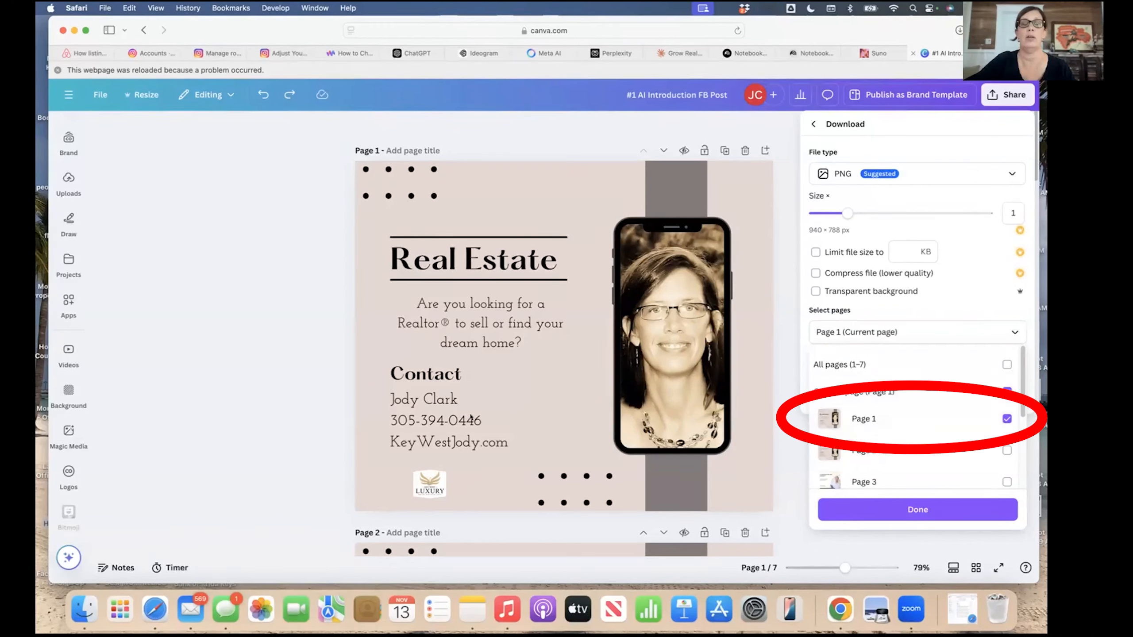
pyautogui.click(918, 509)
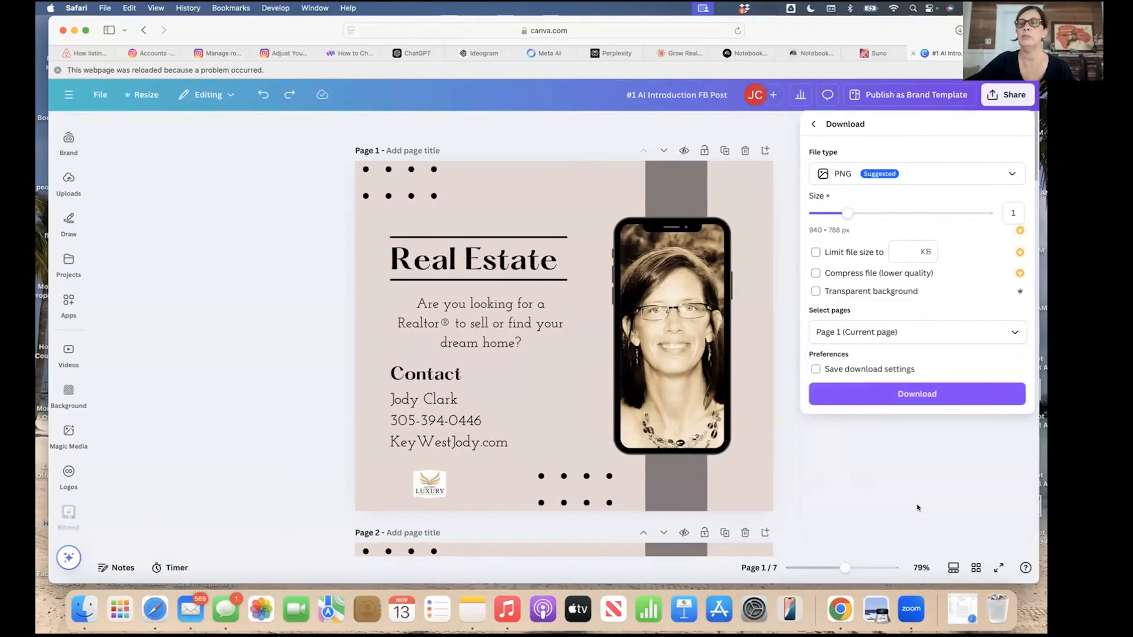
pyautogui.click(899, 395)
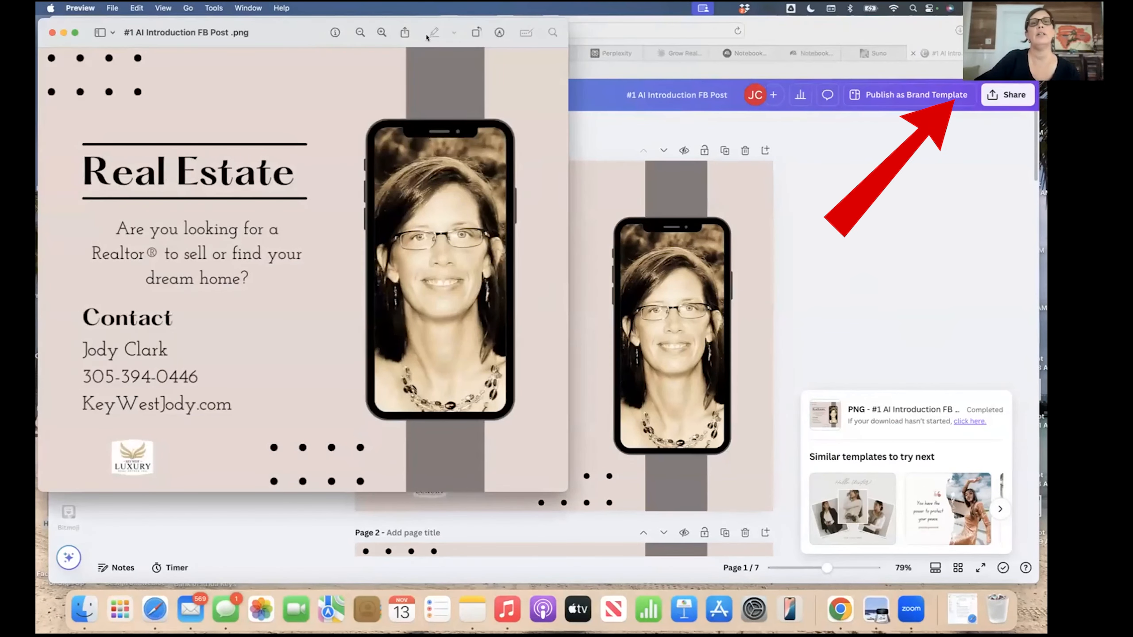
# Add the exported Page 1 PNG to the Photos library from Preview, then close Preview.
pyautogui.moveTo(427, 37); pyautogui.dragTo(670, 78)
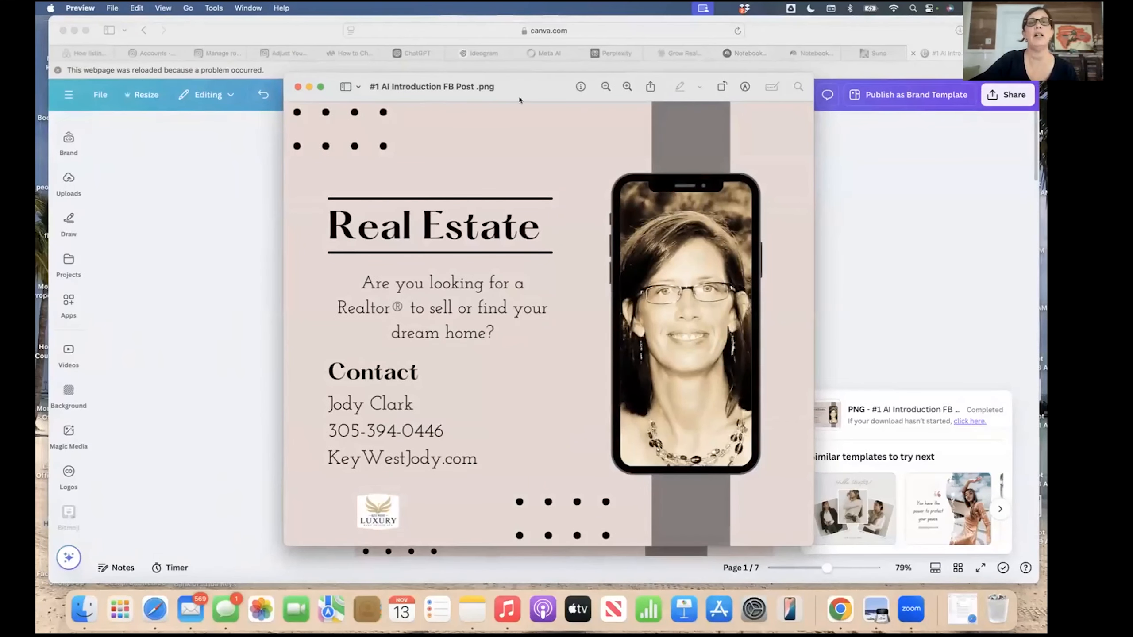
pyautogui.moveTo(526, 92); pyautogui.dragTo(477, 123)
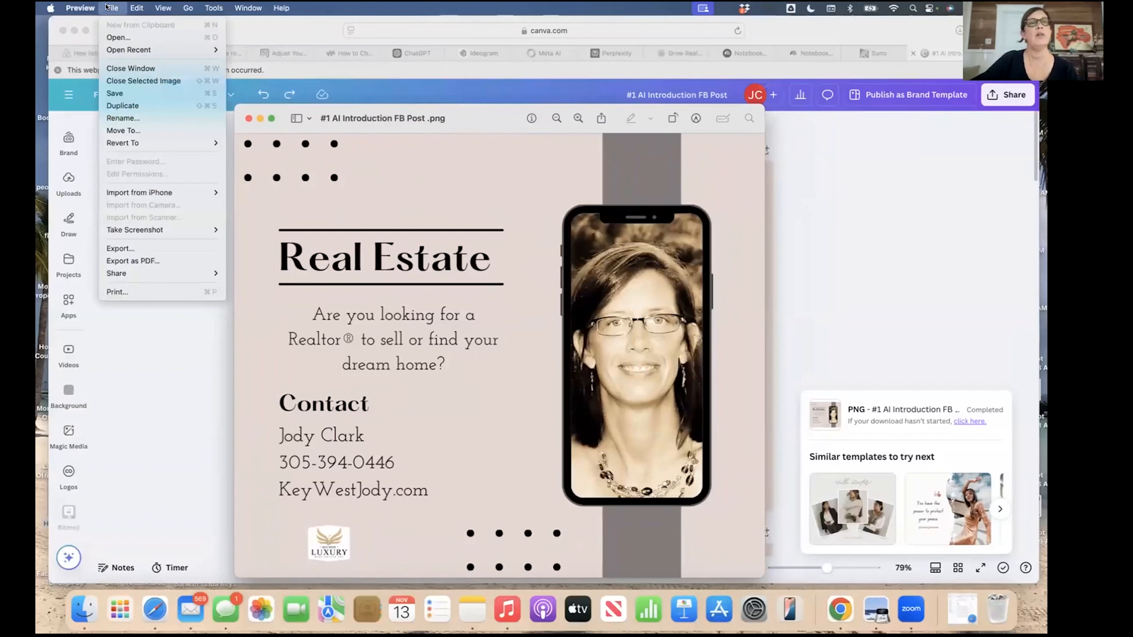
pyautogui.moveTo(146, 270)
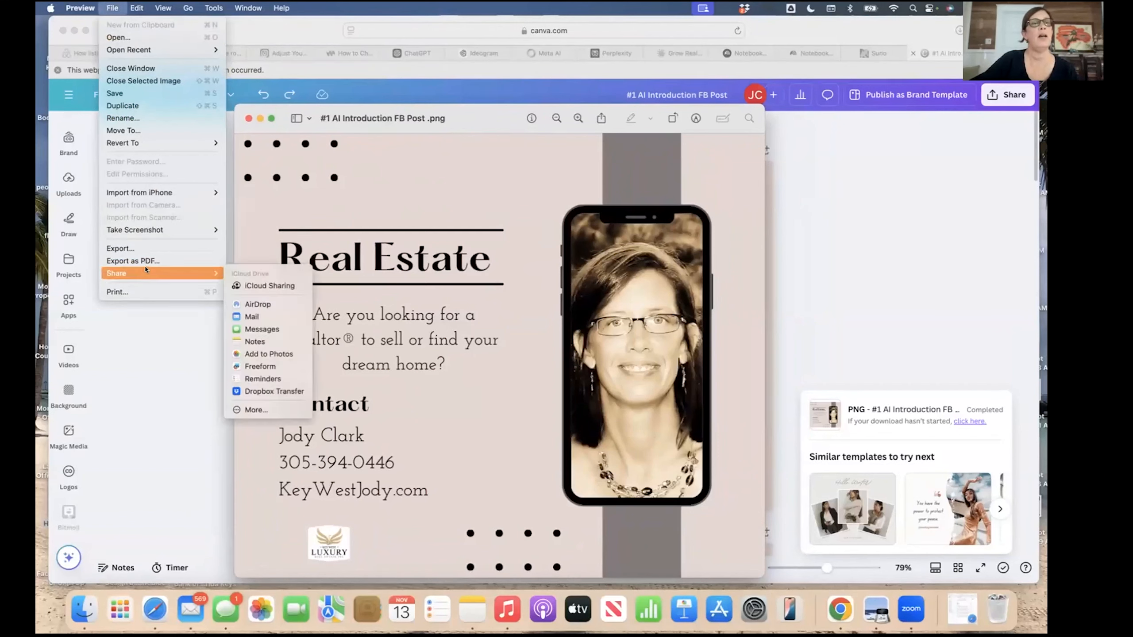
pyautogui.click(251, 353)
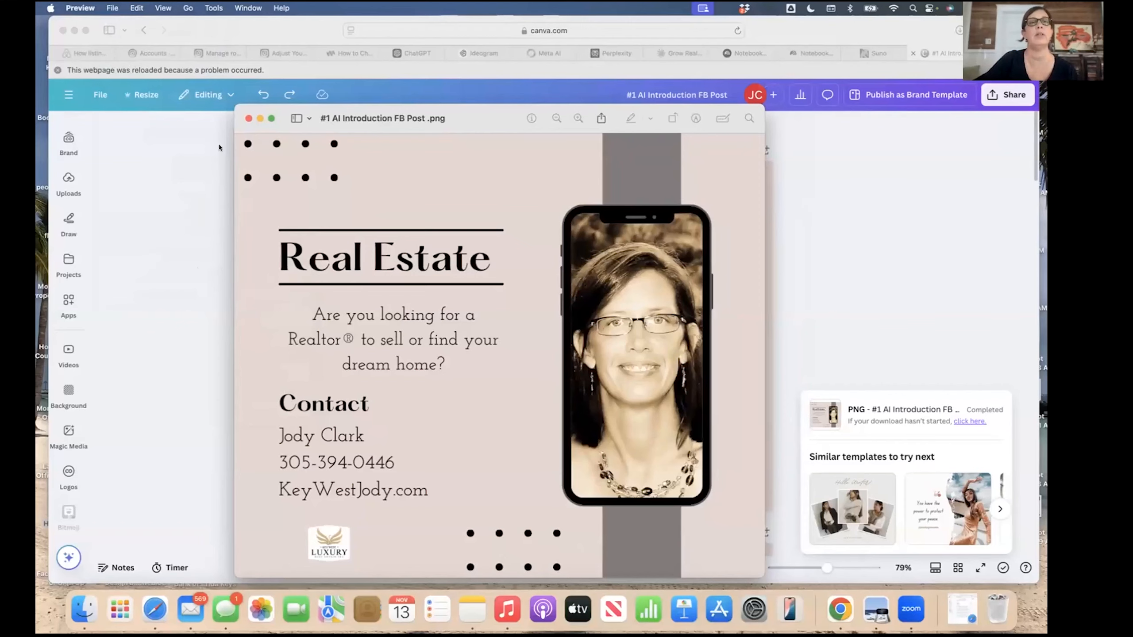
pyautogui.click(204, 226)
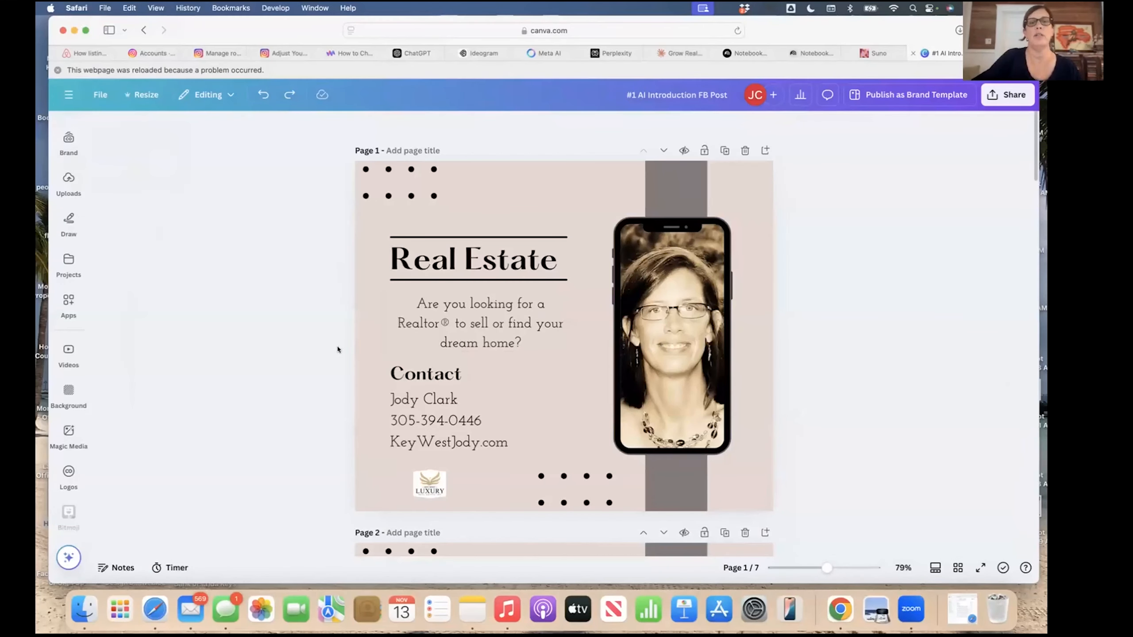
# Close the 7-page design from Canva's main menu to return to Home.
pyautogui.click(748, 304)
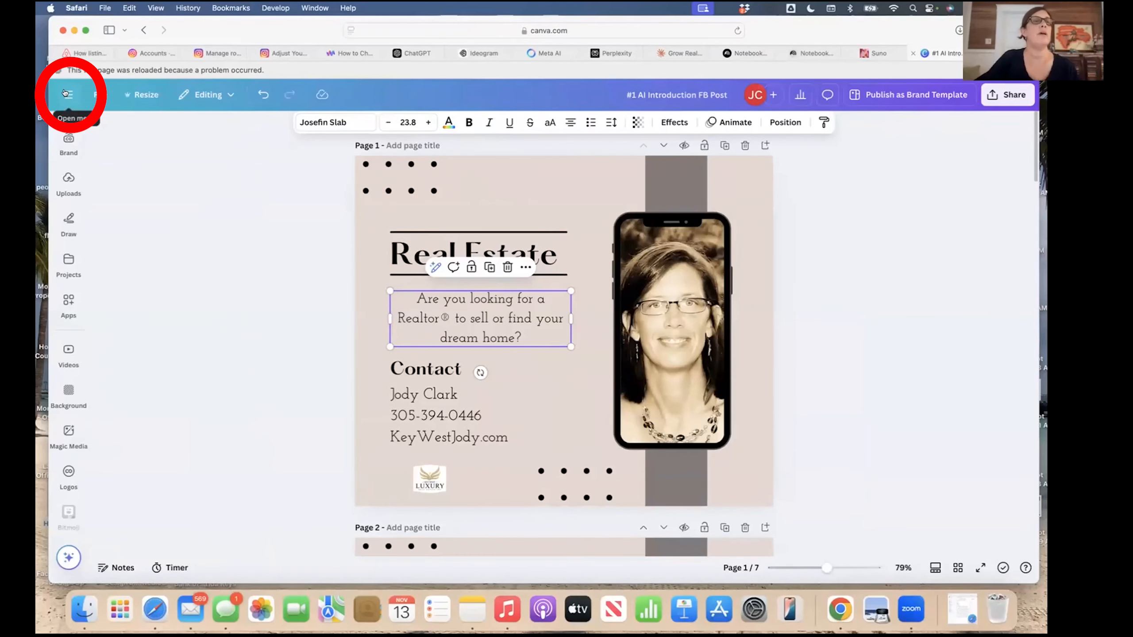
pyautogui.click(66, 94)
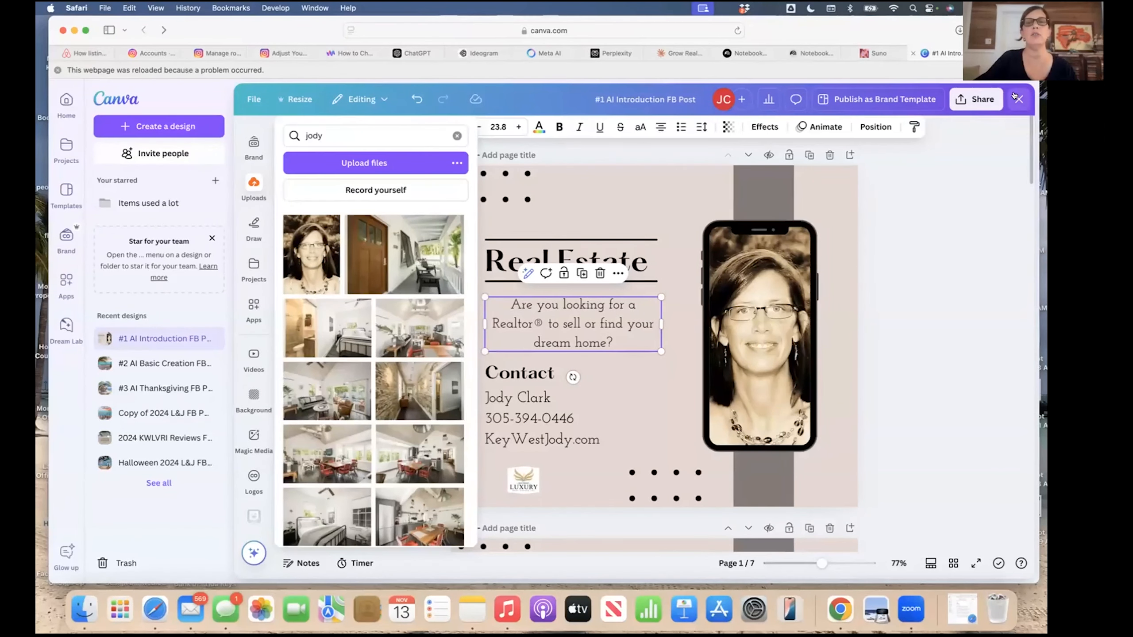
pyautogui.click(1018, 98)
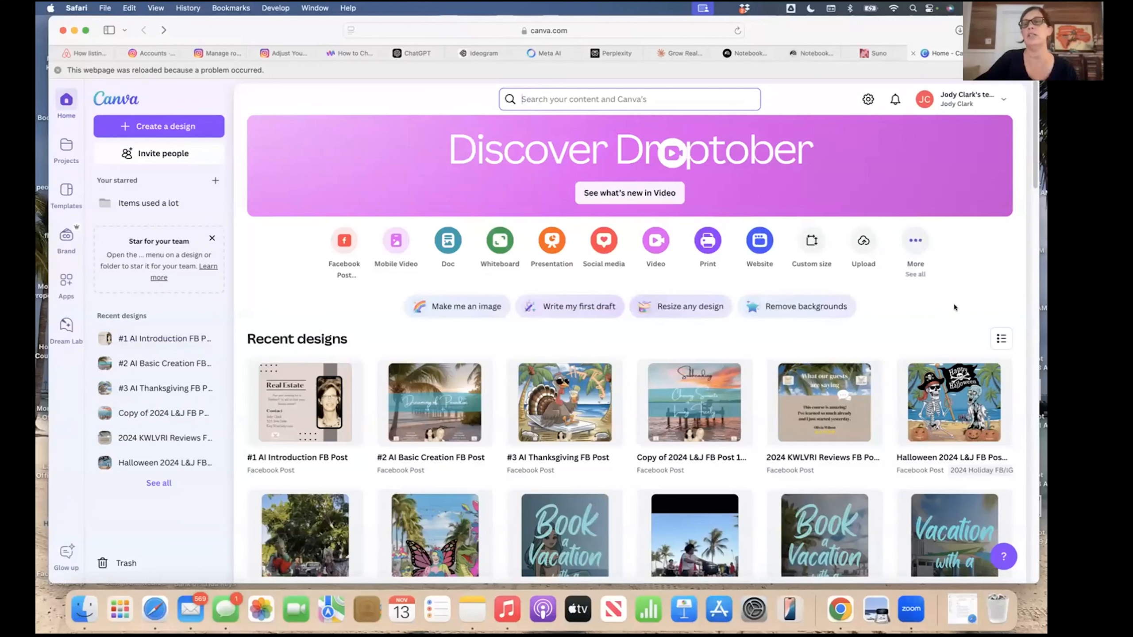
# Open the '#2 AI Basic Creation FB Post' design from Recent designs.
pyautogui.scroll(-1, 955, 308)
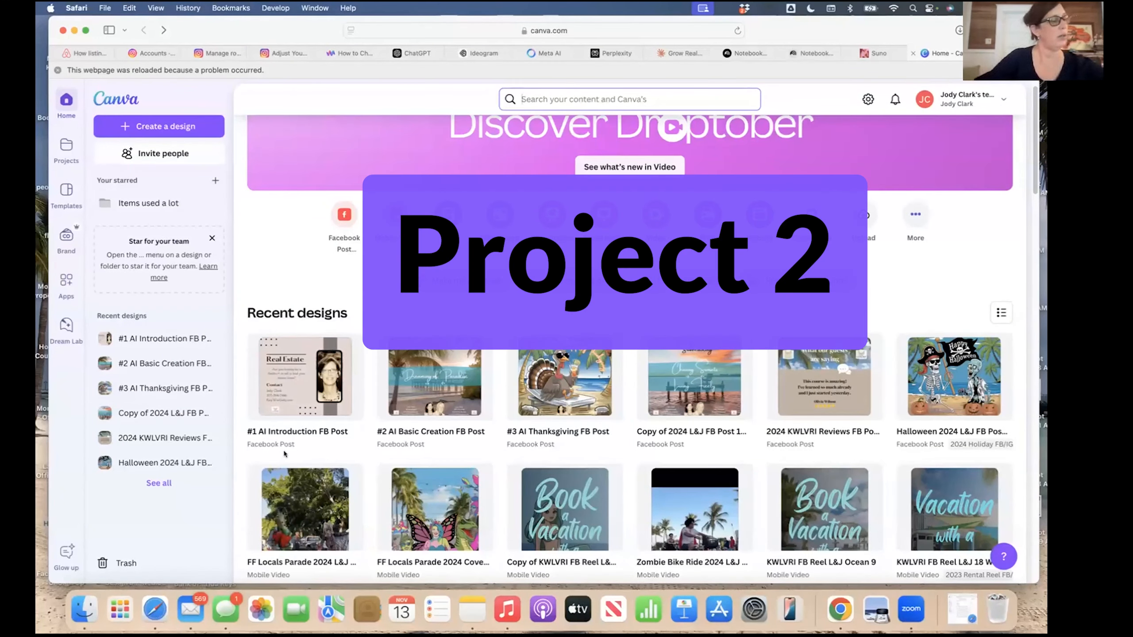
pyautogui.moveTo(434, 425)
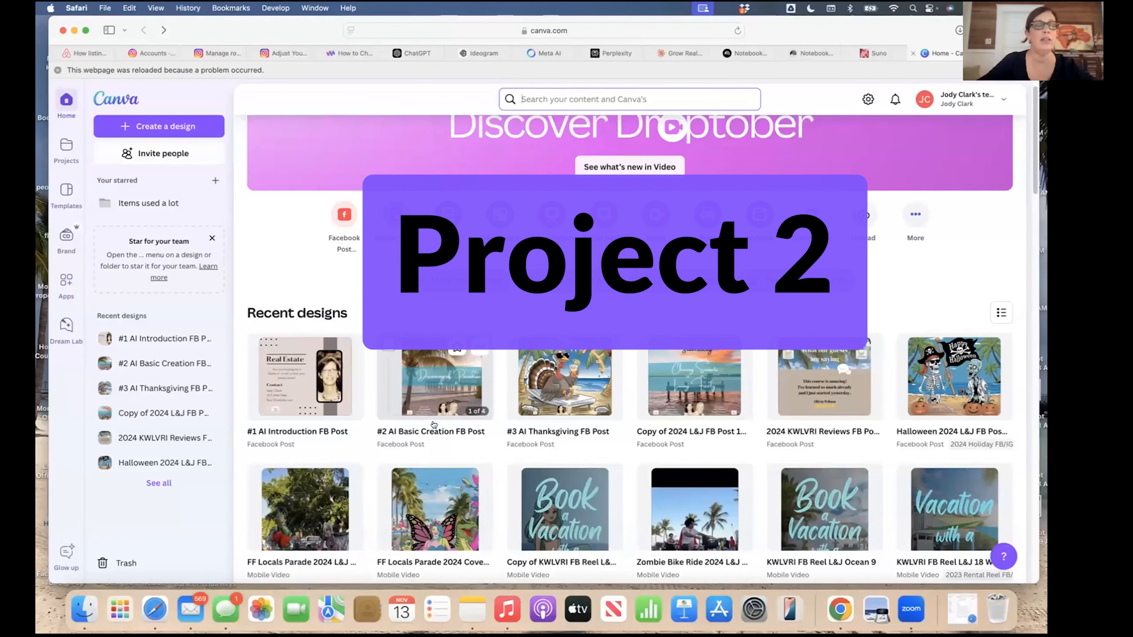
pyautogui.click(434, 391)
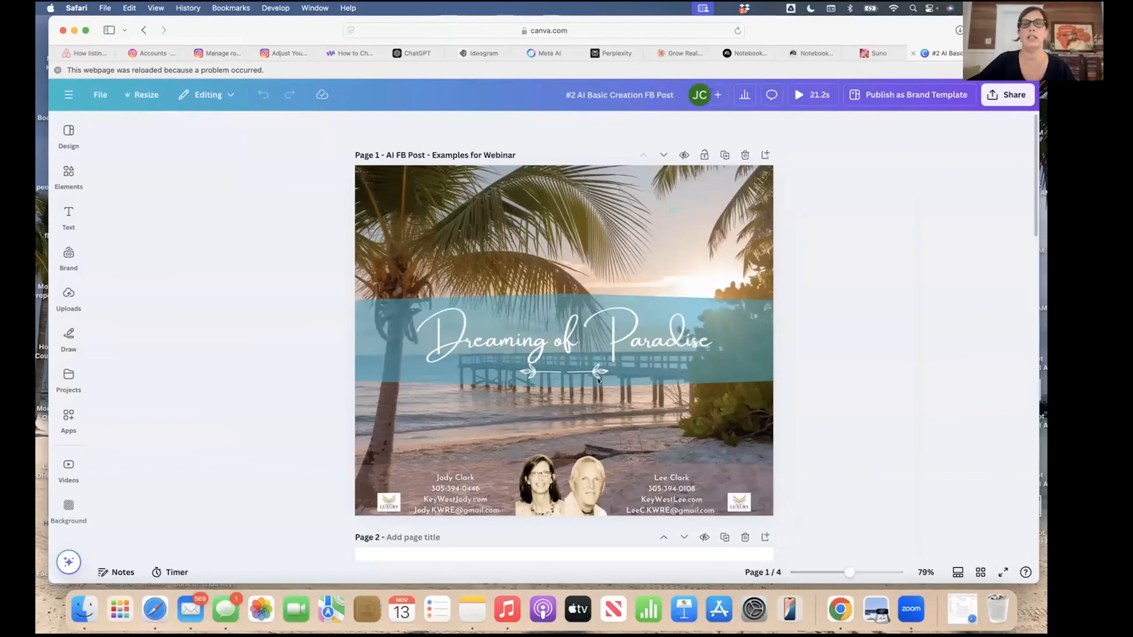
# Inspect Page 1's 'Dreaming of Paradise' title group and its script text.
pyautogui.click(369, 354)
pyautogui.click(484, 343)
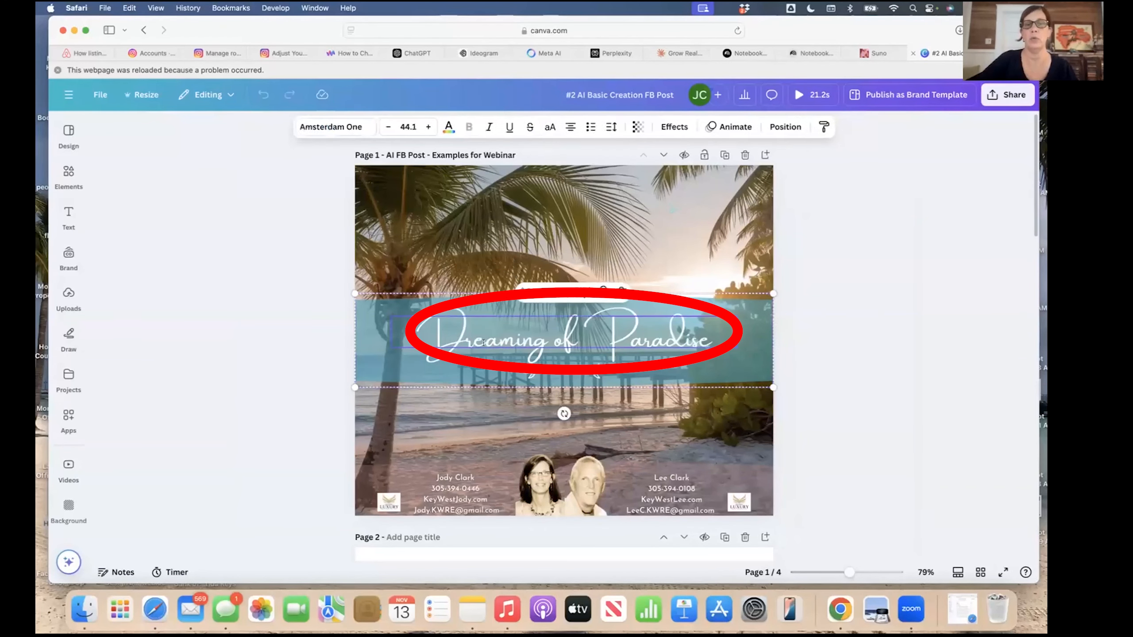
pyautogui.click(566, 369)
pyautogui.click(610, 365)
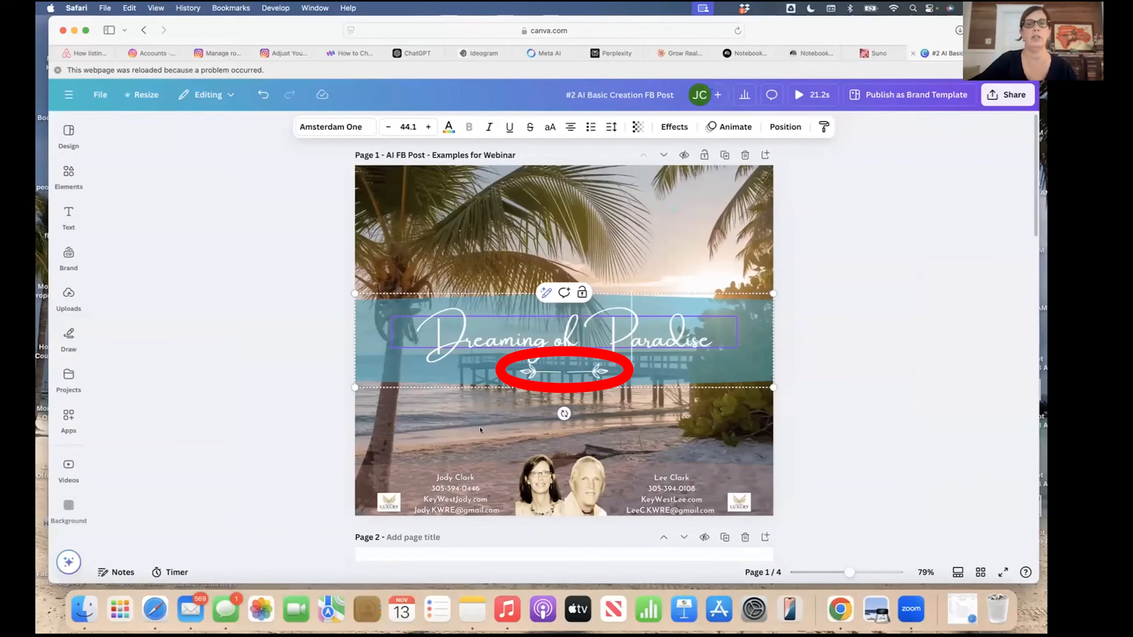
# Select the blank Page 2 and bring up the Design side panel.
pyautogui.scroll(-3, 482, 417)
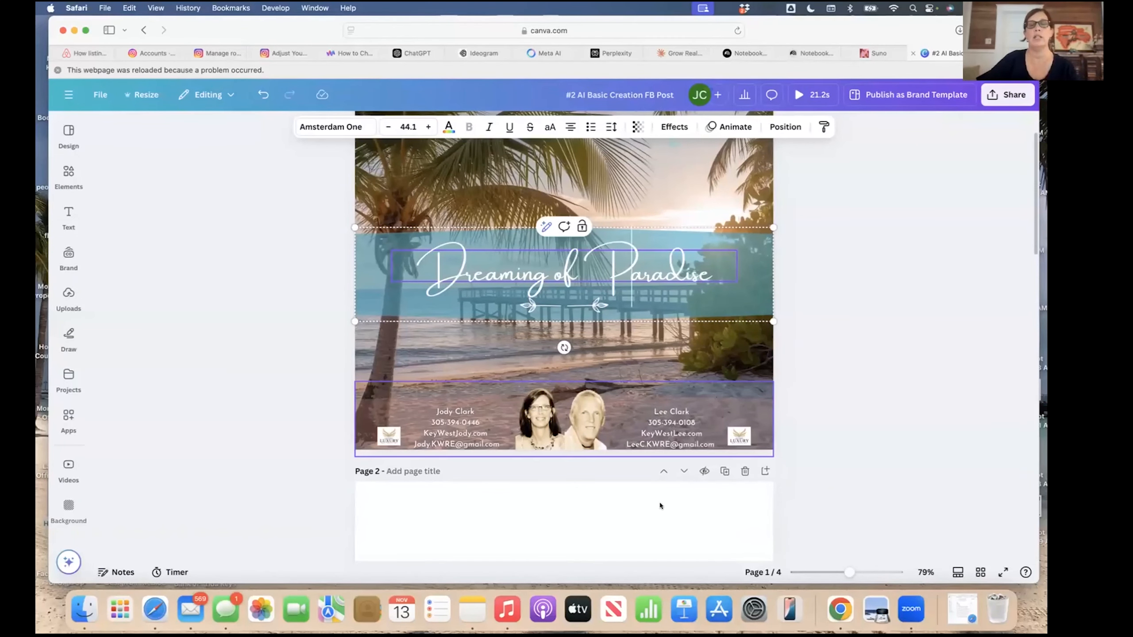
pyautogui.scroll(-4, 718, 509)
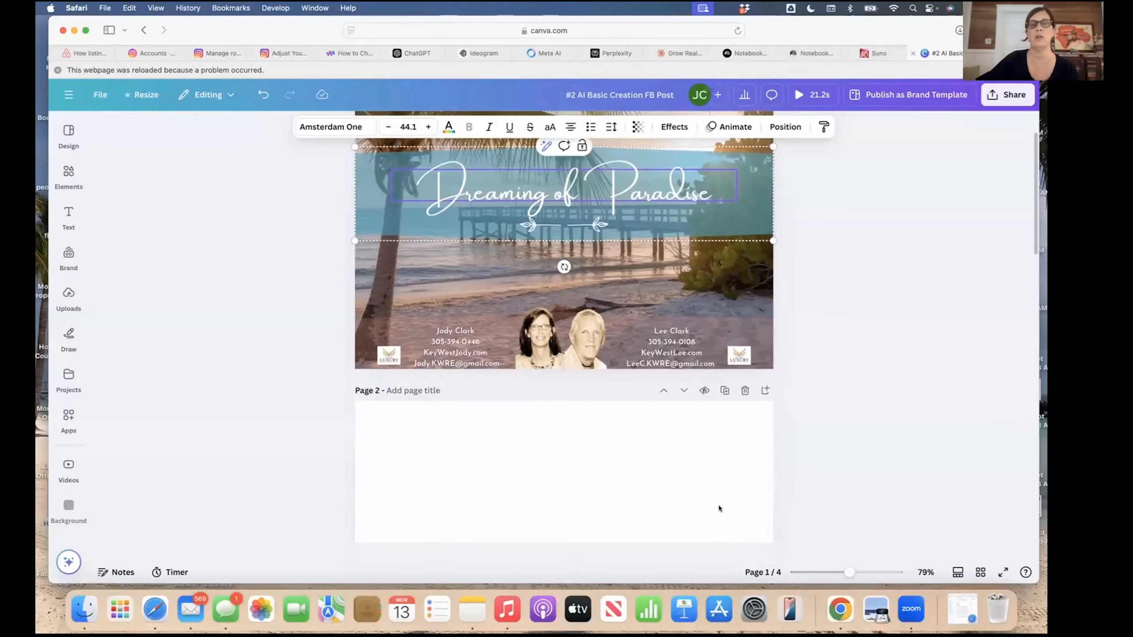
pyautogui.scroll(-4, 719, 508)
pyautogui.scroll(4, 719, 508)
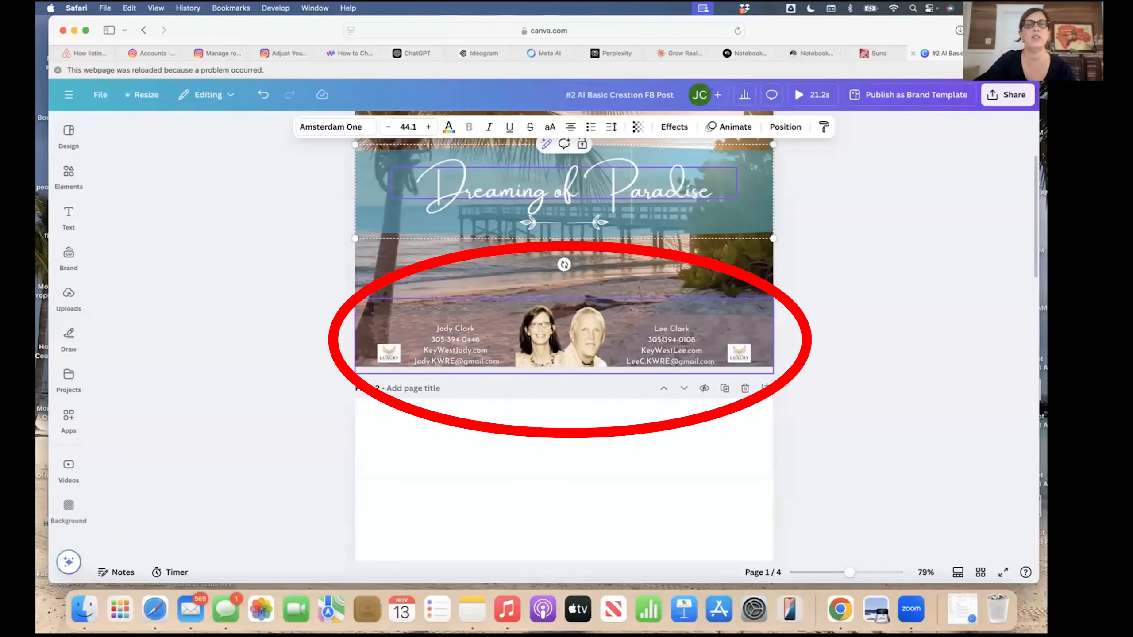
pyautogui.scroll(-5, 570, 488)
pyautogui.scroll(-2, 570, 488)
pyautogui.scroll(15, 570, 488)
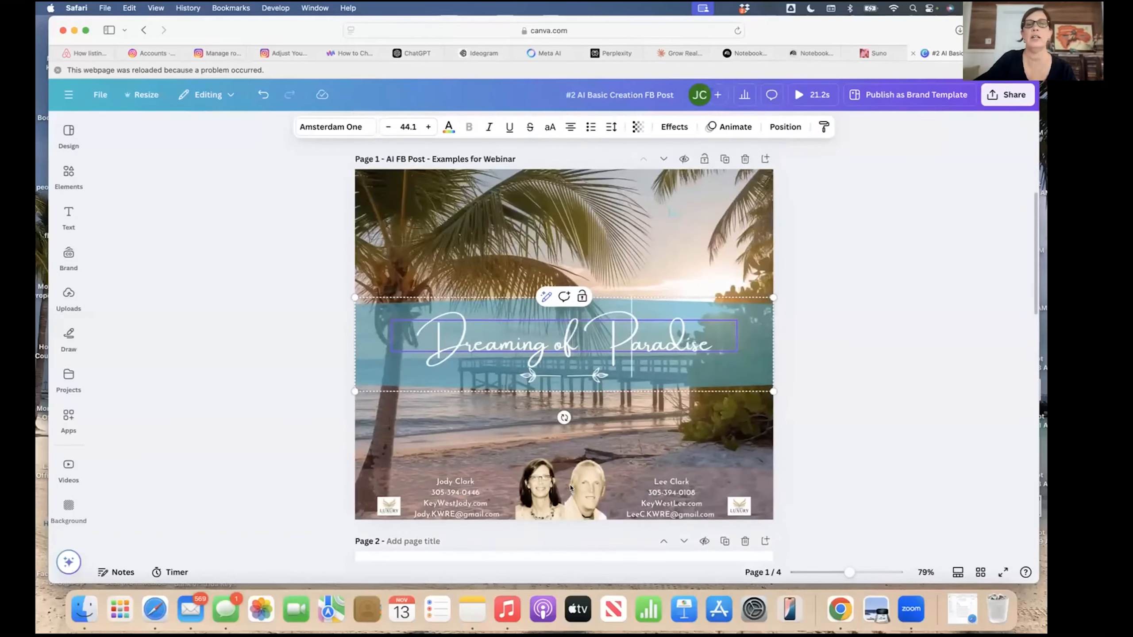
pyautogui.scroll(-12, 570, 488)
pyautogui.scroll(-8, 571, 488)
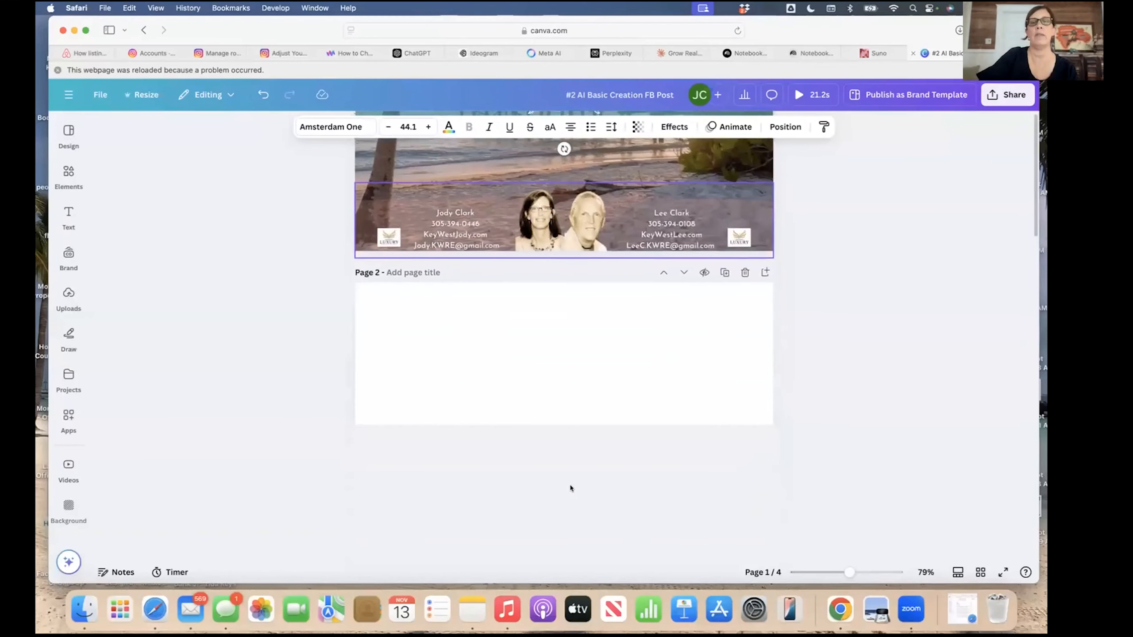
pyautogui.click(560, 327)
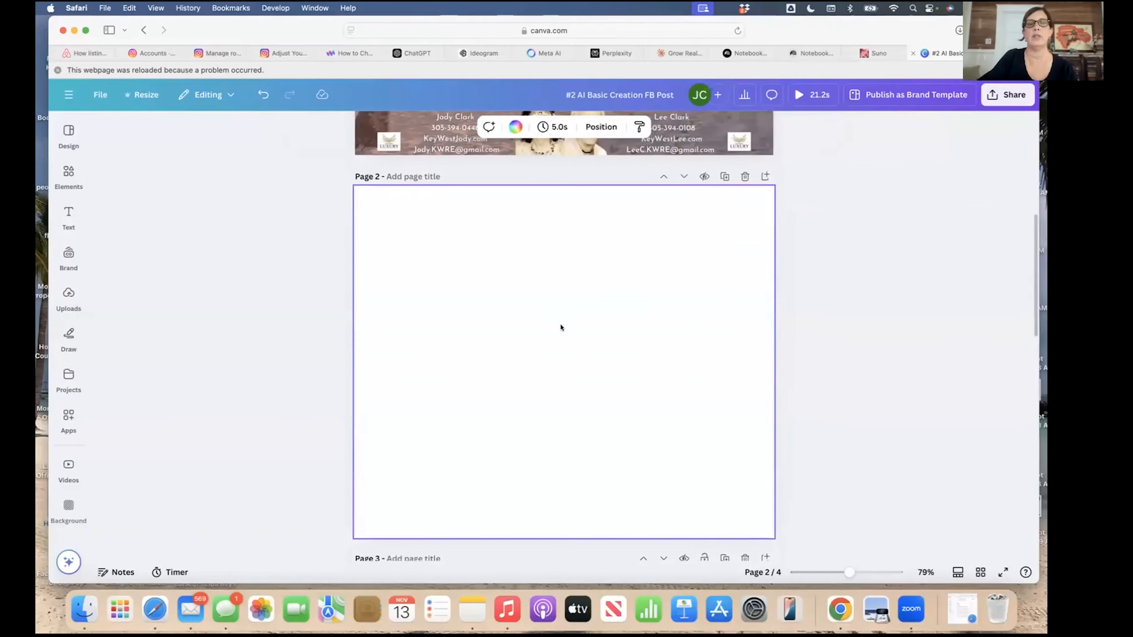
pyautogui.click(65, 134)
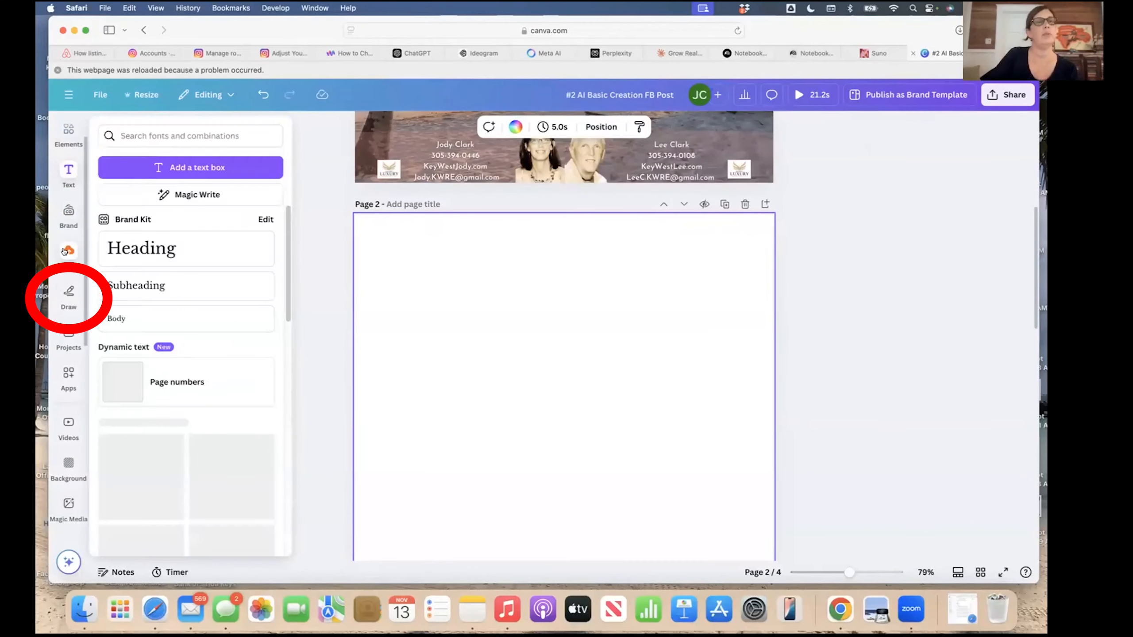
# Add the uploaded beach-with-pier photo to Page 2 and set it as the background.
pyautogui.click(67, 251)
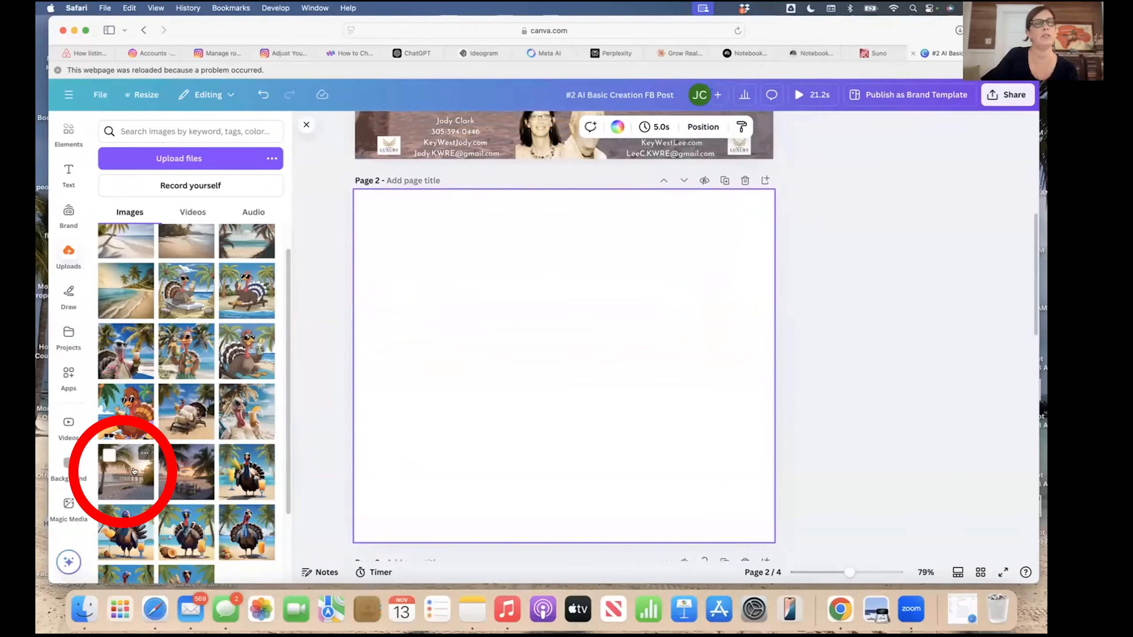
pyautogui.click(132, 471)
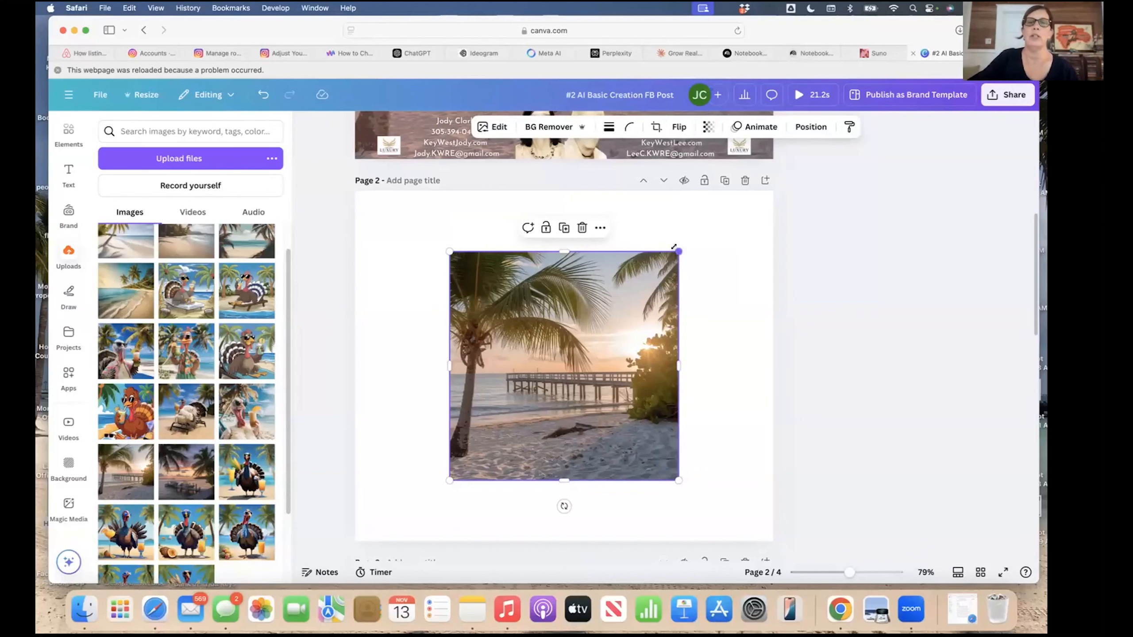
pyautogui.moveTo(674, 247)
pyautogui.mouseDown()
pyautogui.moveTo(713, 219)
pyautogui.moveTo(682, 249)
pyautogui.mouseUp()
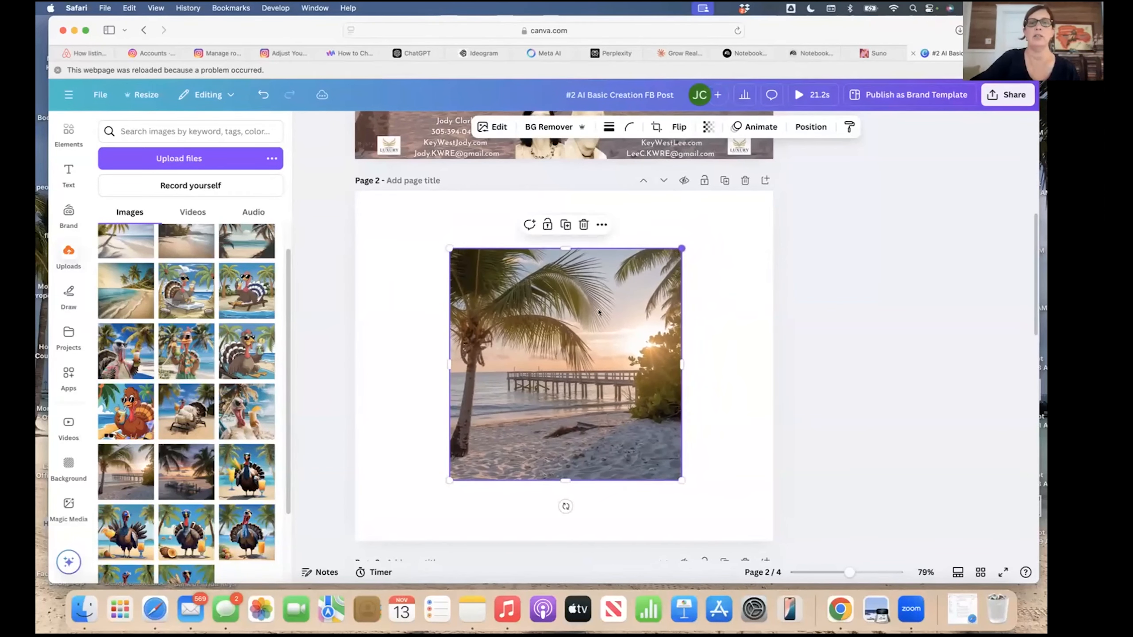
pyautogui.click(600, 225)
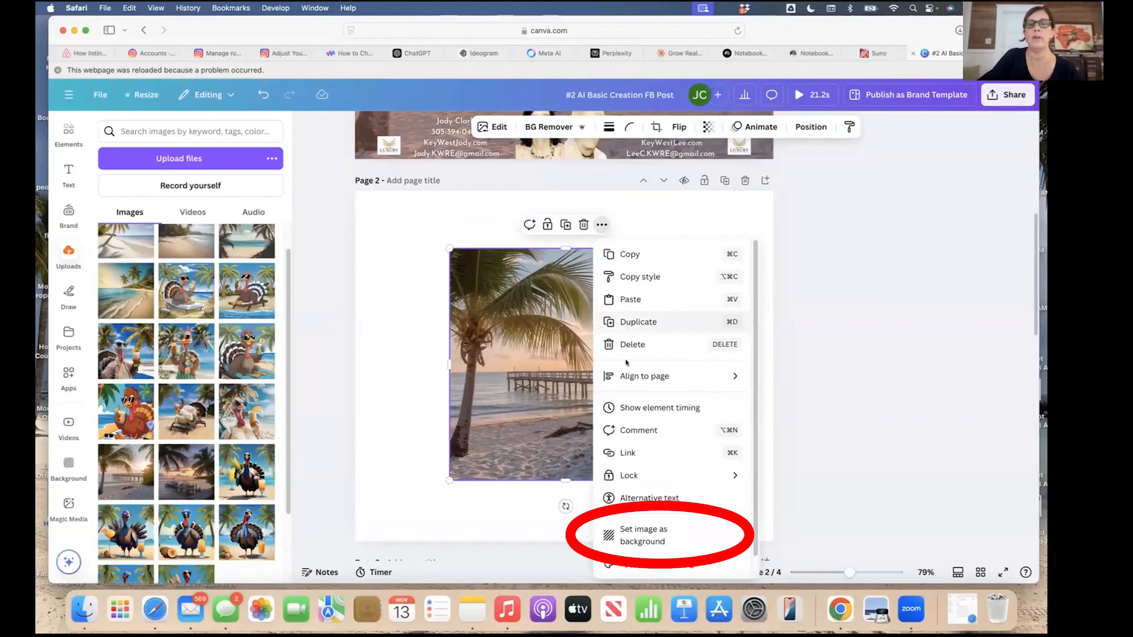
pyautogui.click(642, 537)
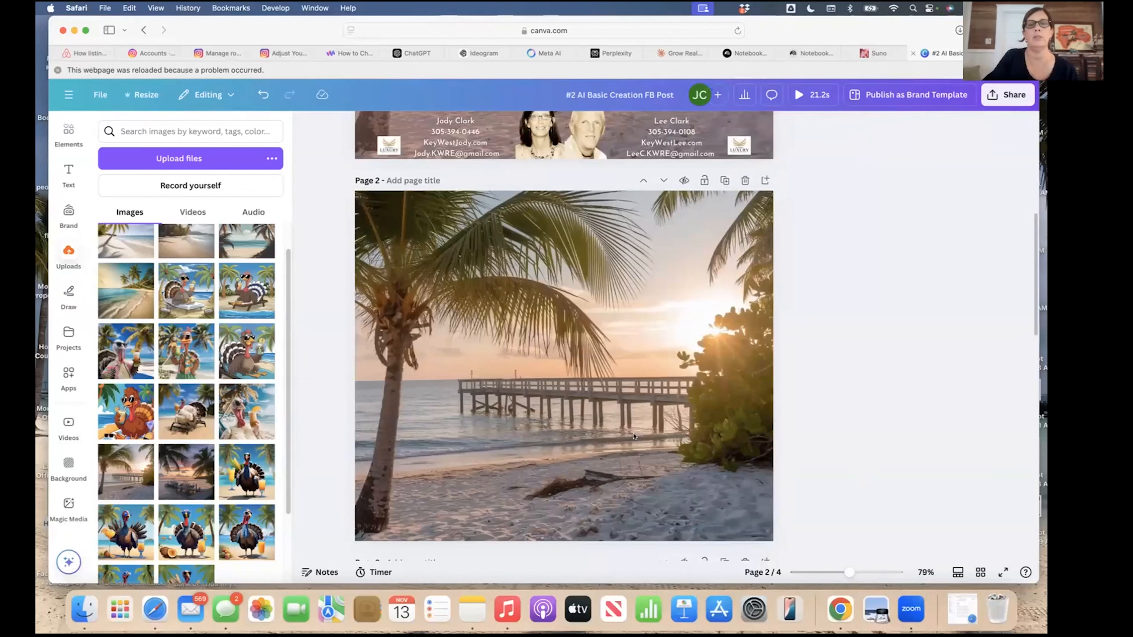
pyautogui.scroll(-1, 862, 404)
pyautogui.scroll(1, 861, 404)
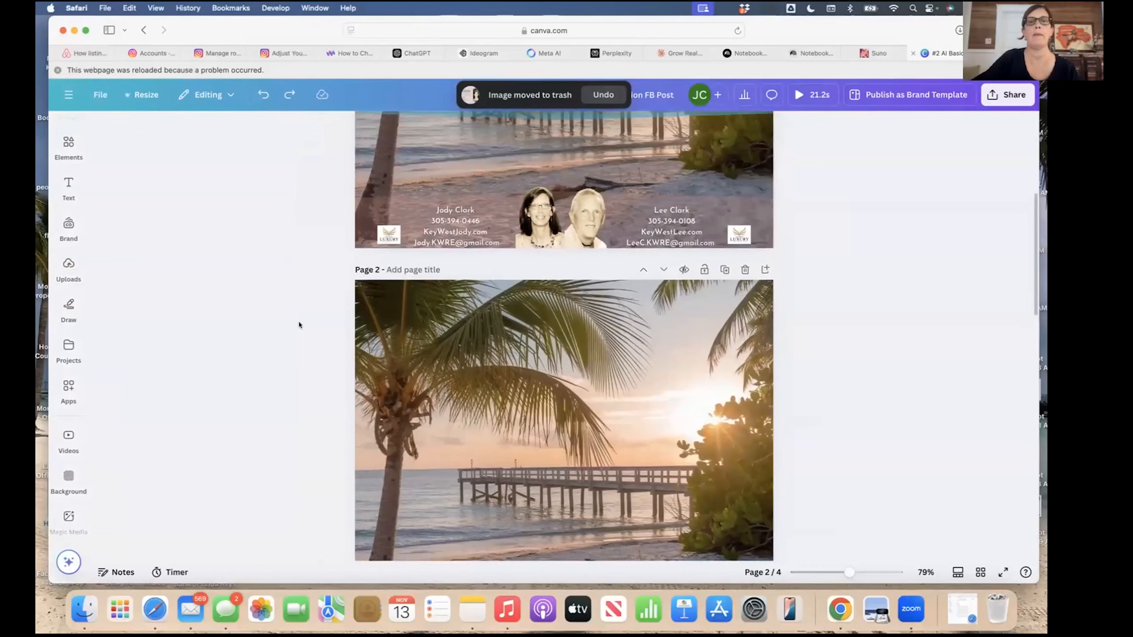
pyautogui.scroll(5, 298, 324)
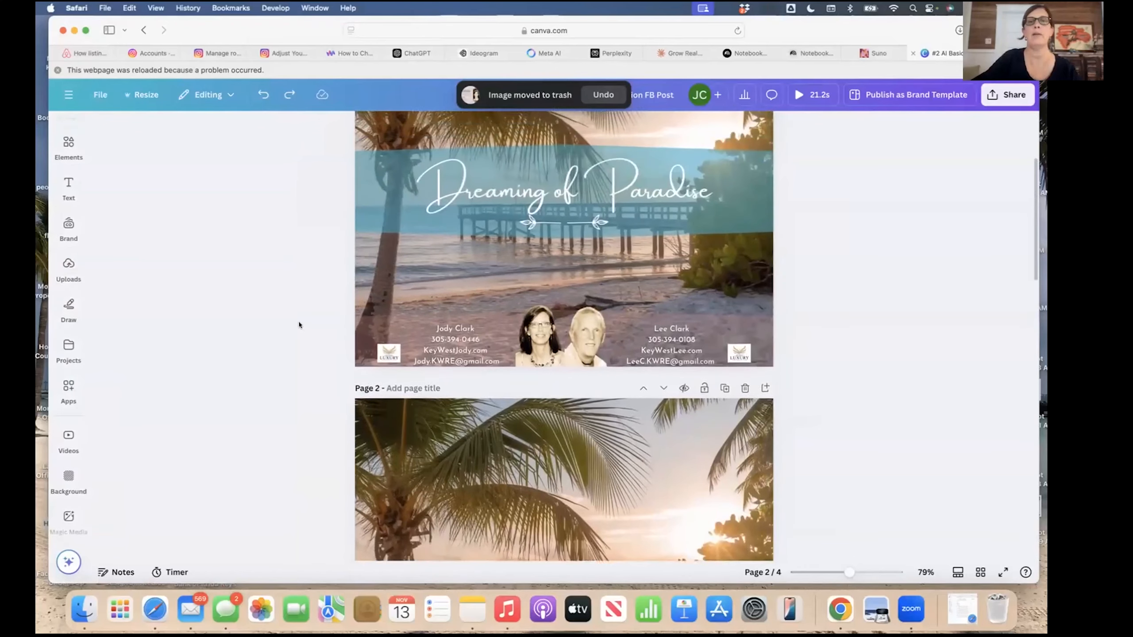
# Insert the tan rectangle from the Elements 'Items used a lot' folder onto Page 2.
pyautogui.click(377, 316)
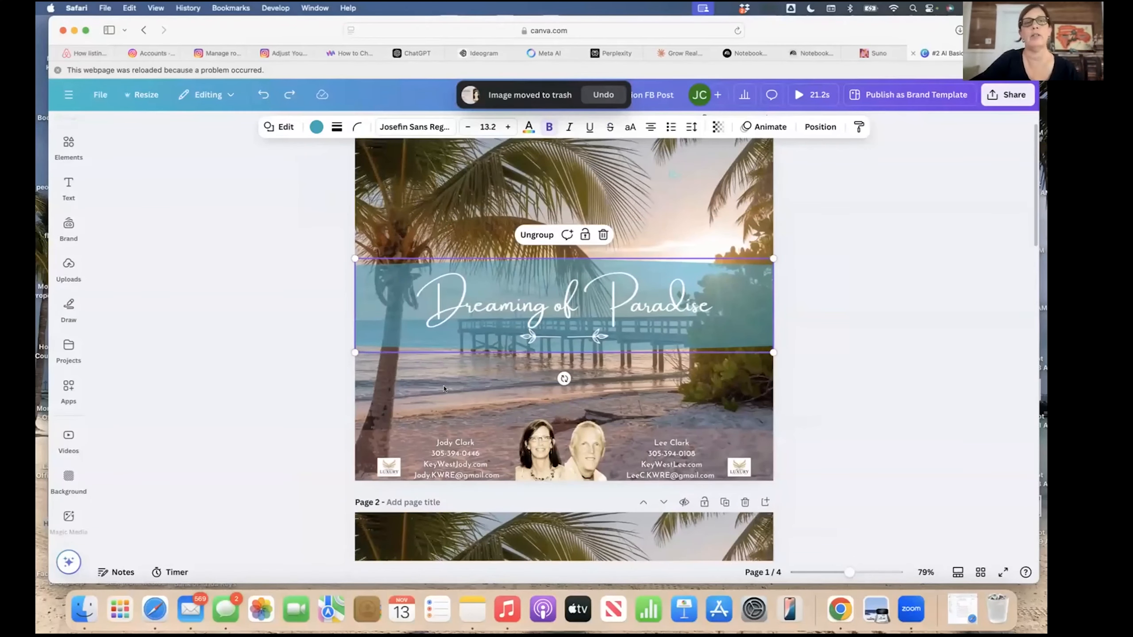
pyautogui.scroll(-2, 444, 388)
pyautogui.click(66, 147)
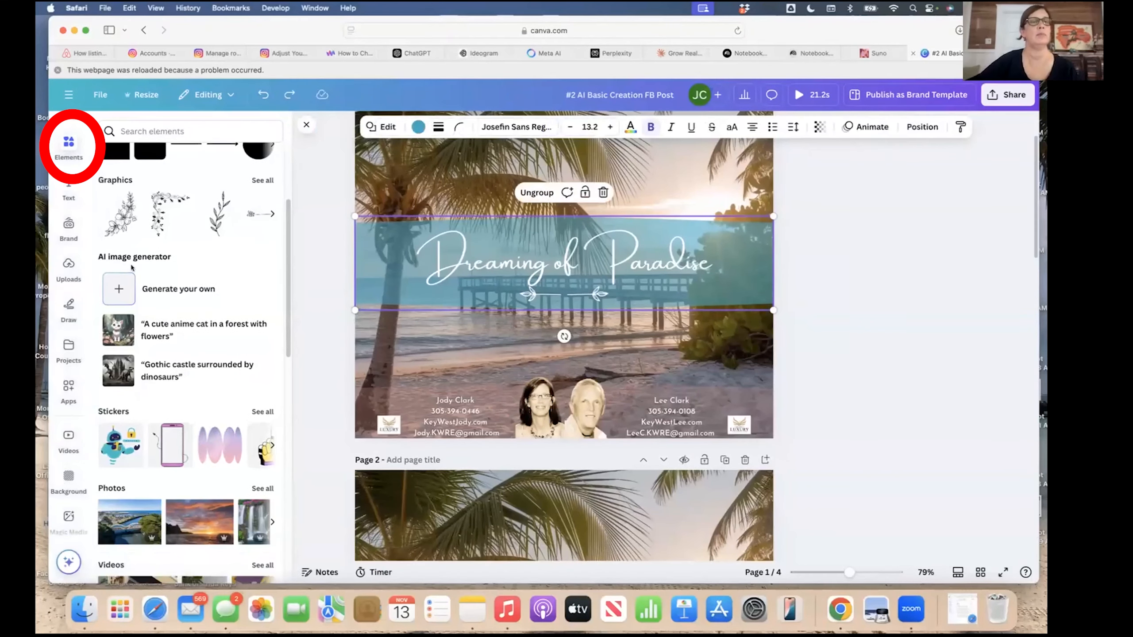
pyautogui.scroll(4, 131, 267)
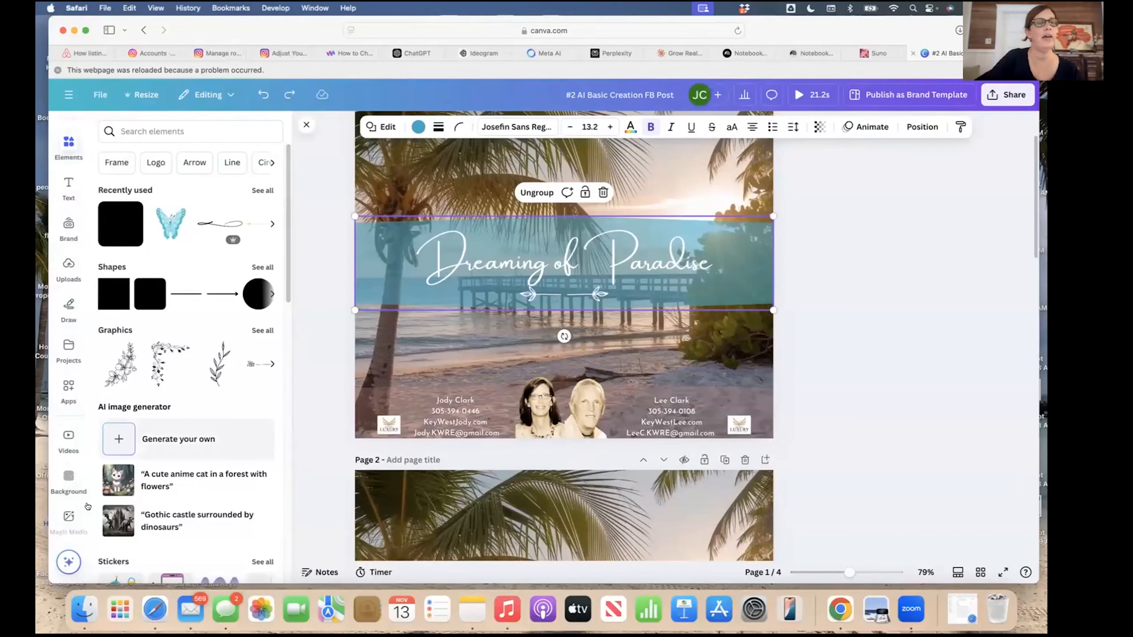
pyautogui.scroll(-5, 63, 504)
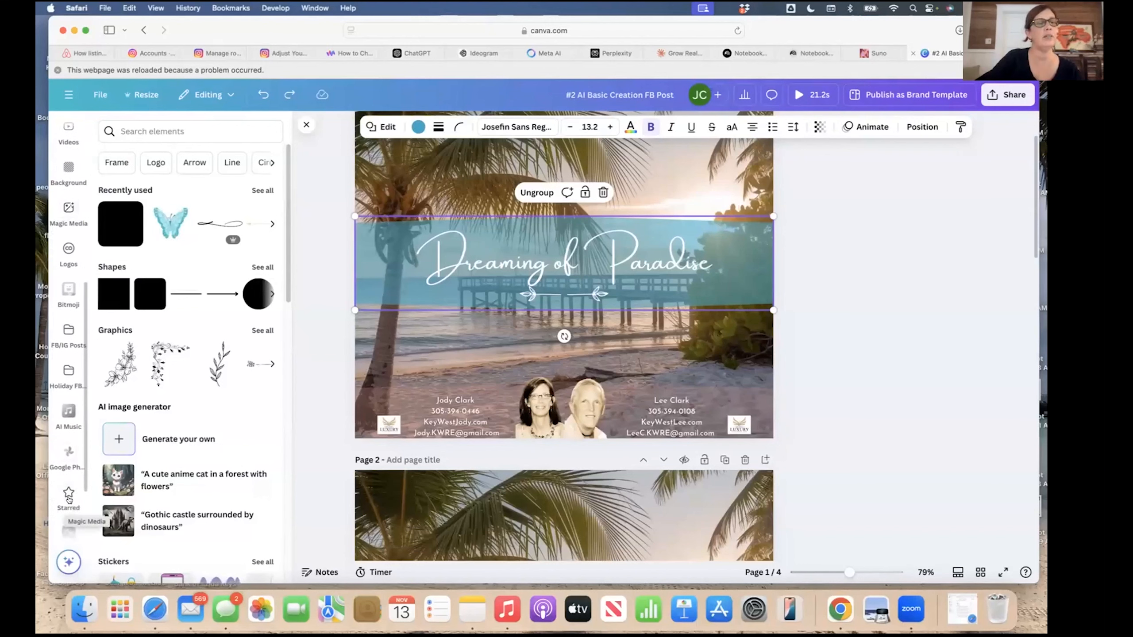
pyautogui.scroll(-3, 67, 491)
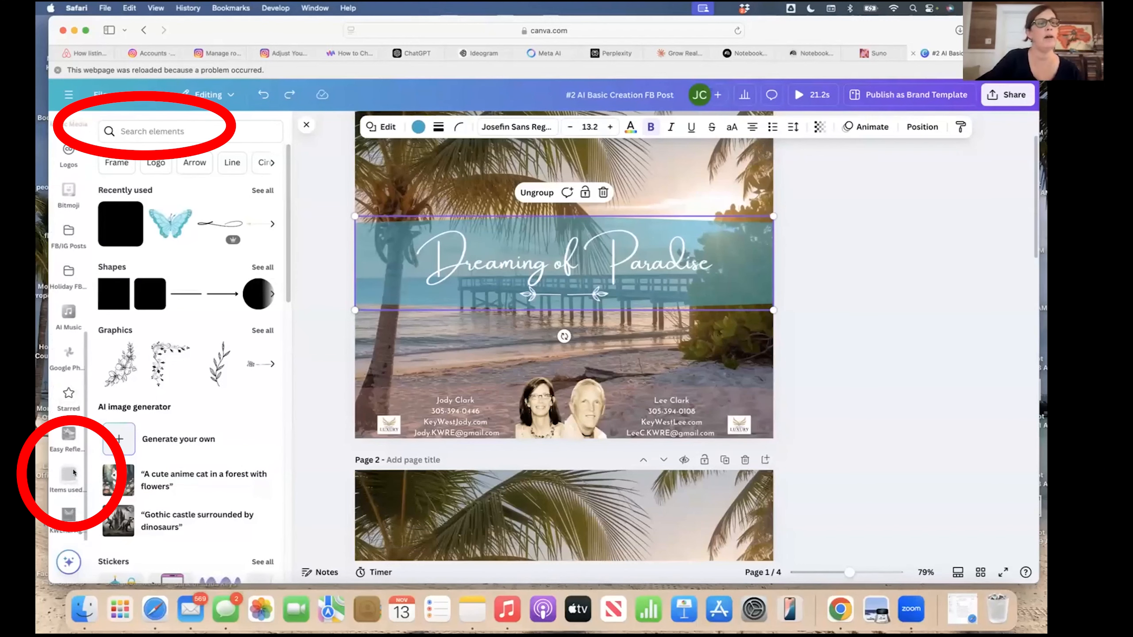
pyautogui.click(69, 474)
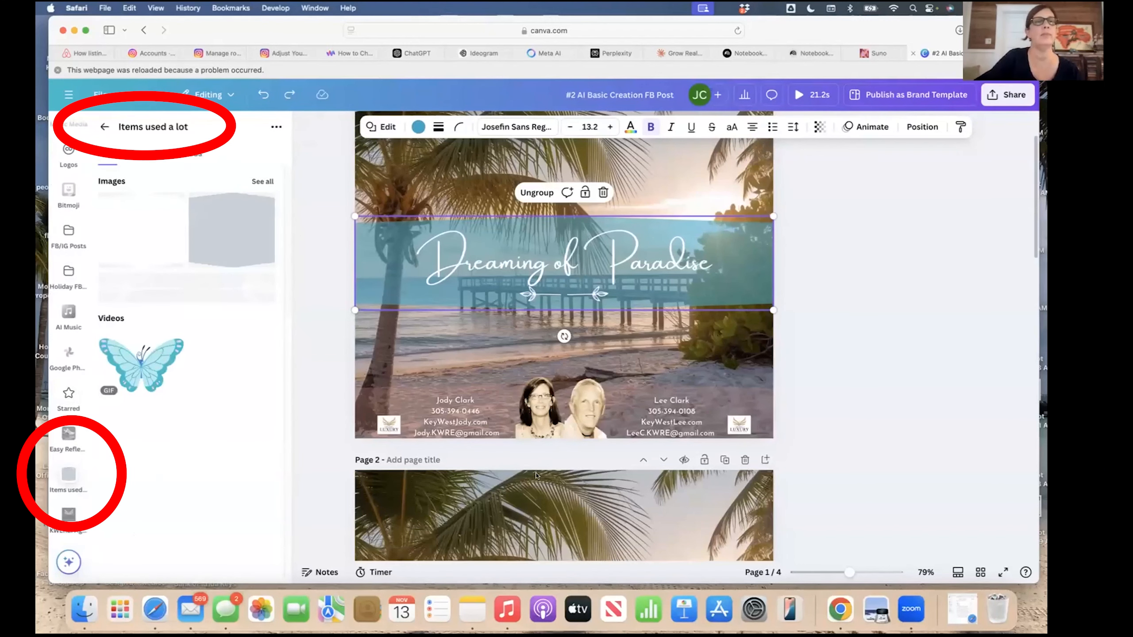
pyautogui.scroll(-5, 536, 476)
pyautogui.scroll(-2, 535, 475)
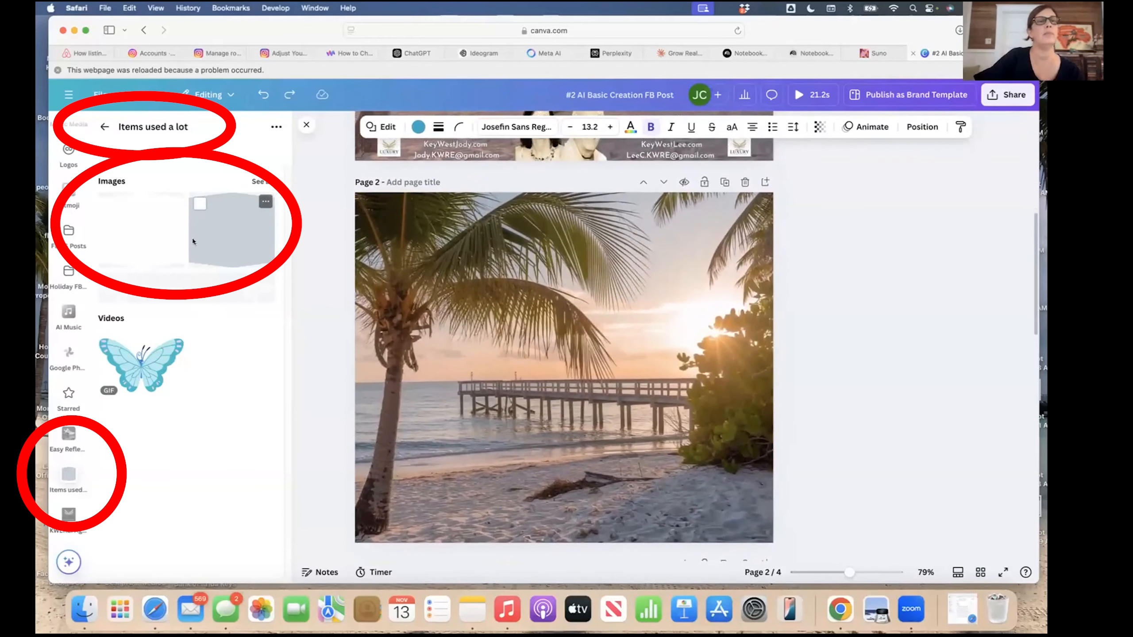
pyautogui.click(145, 247)
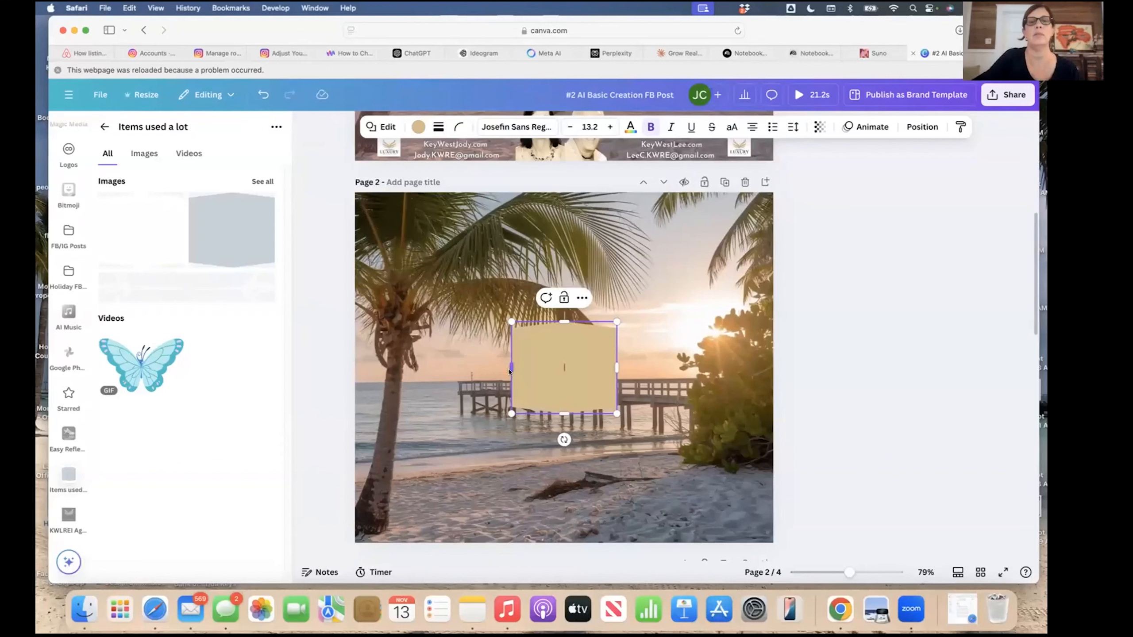
# Stretch the tan rectangle across Page 2's full width.
pyautogui.moveTo(473, 373); pyautogui.dragTo(353, 379)
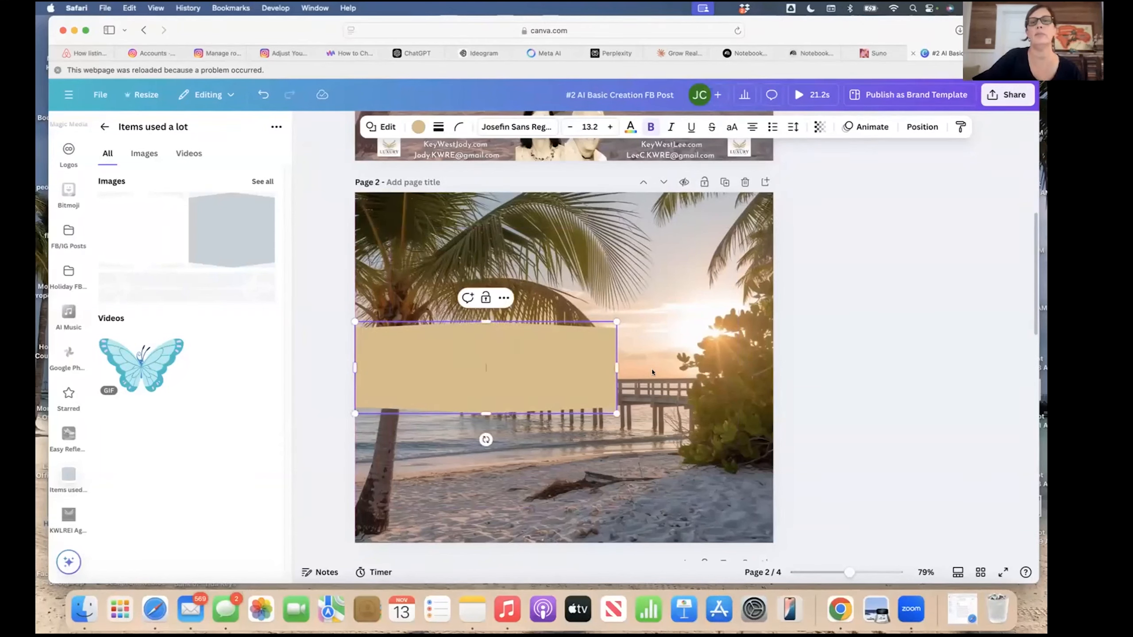
pyautogui.moveTo(618, 369); pyautogui.dragTo(771, 373)
pyautogui.click(609, 304)
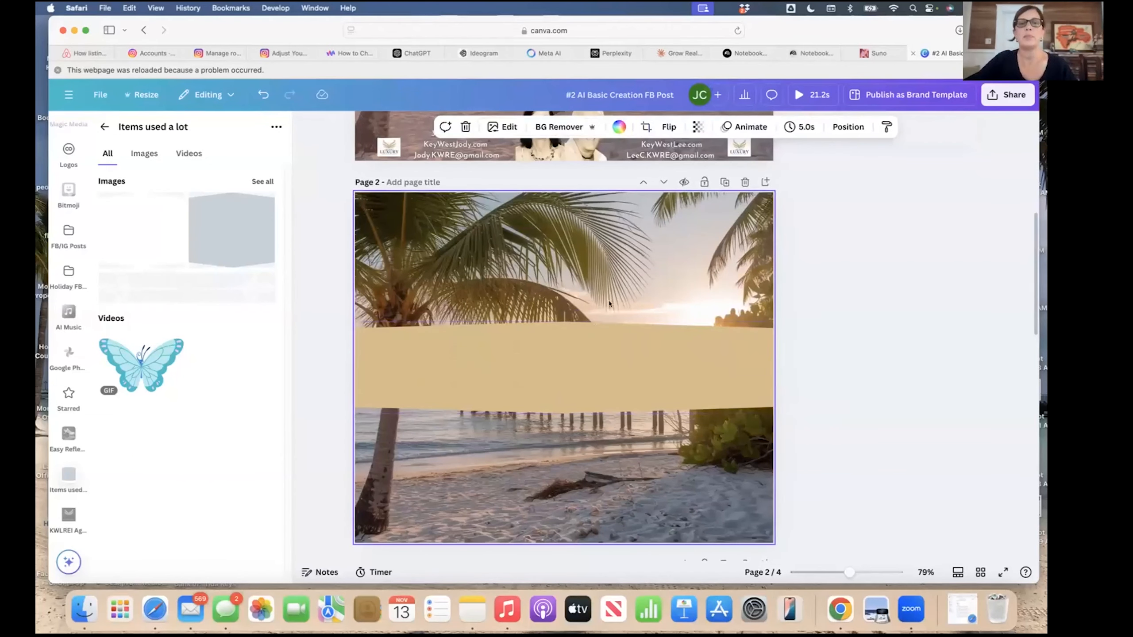
pyautogui.scroll(8, 624, 277)
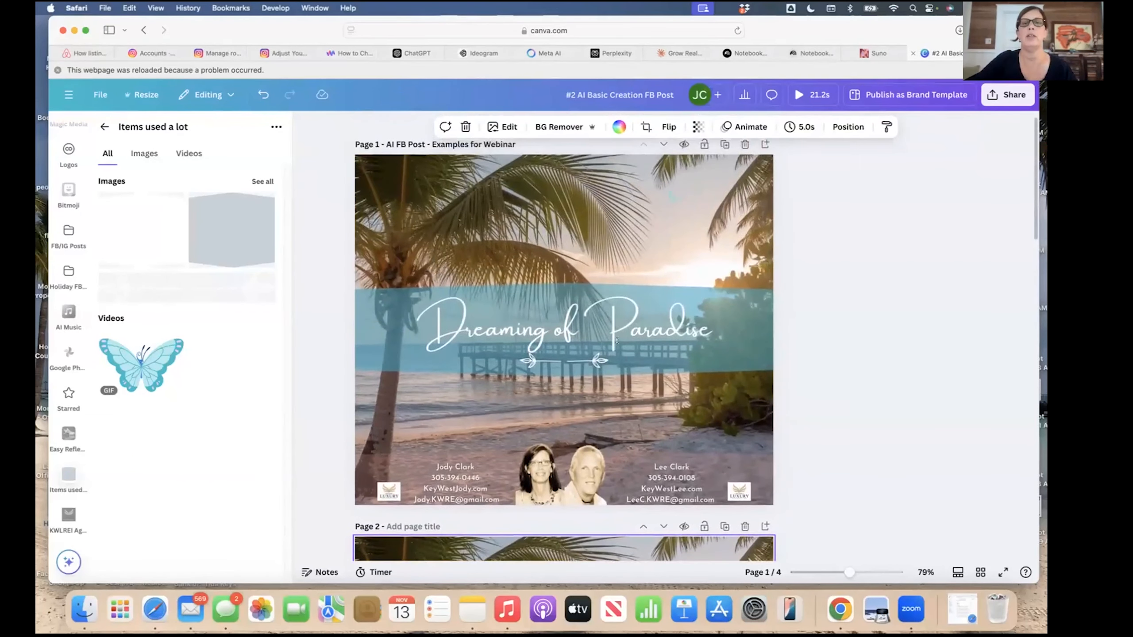
pyautogui.scroll(-7, 592, 417)
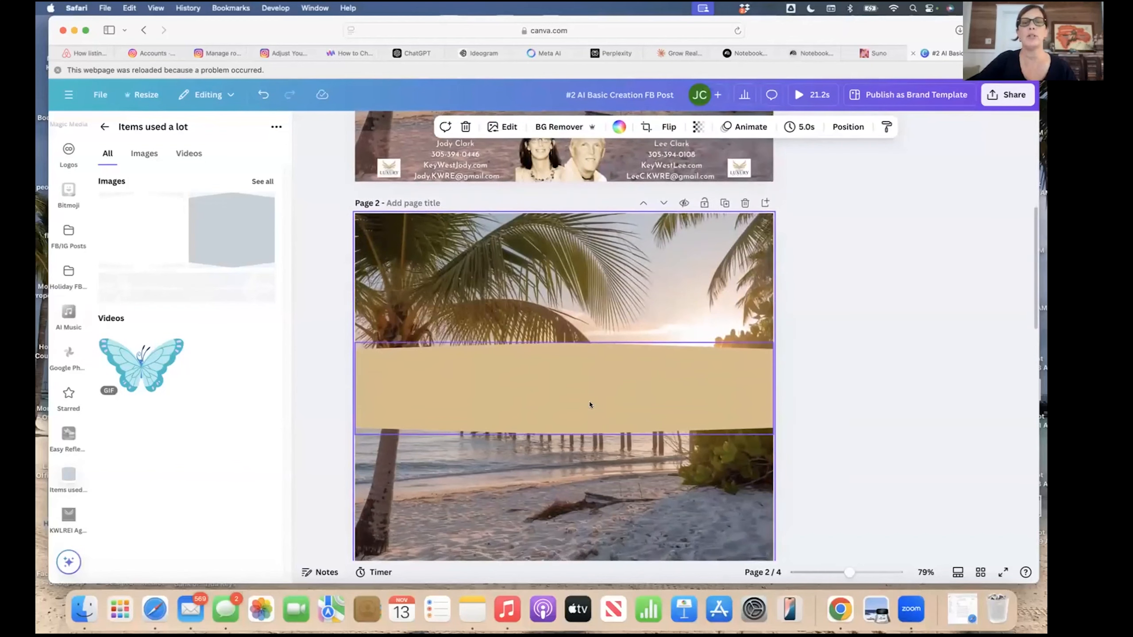
# Recolour the tan banner with the blue Brand Kit colour.
pyautogui.click(590, 405)
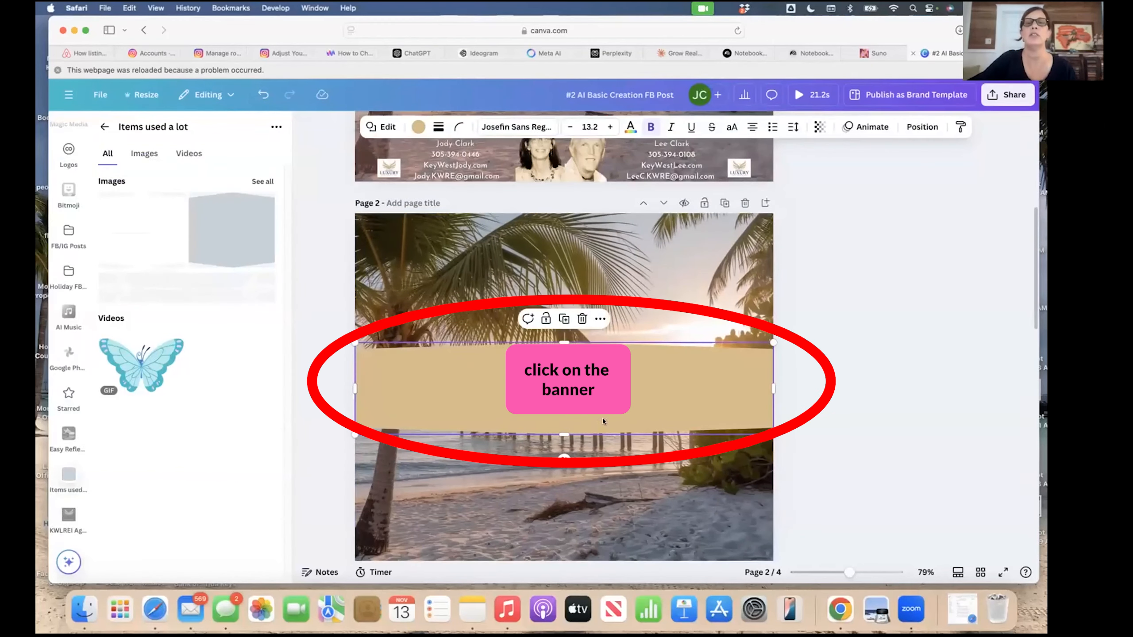
pyautogui.scroll(-1, 645, 385)
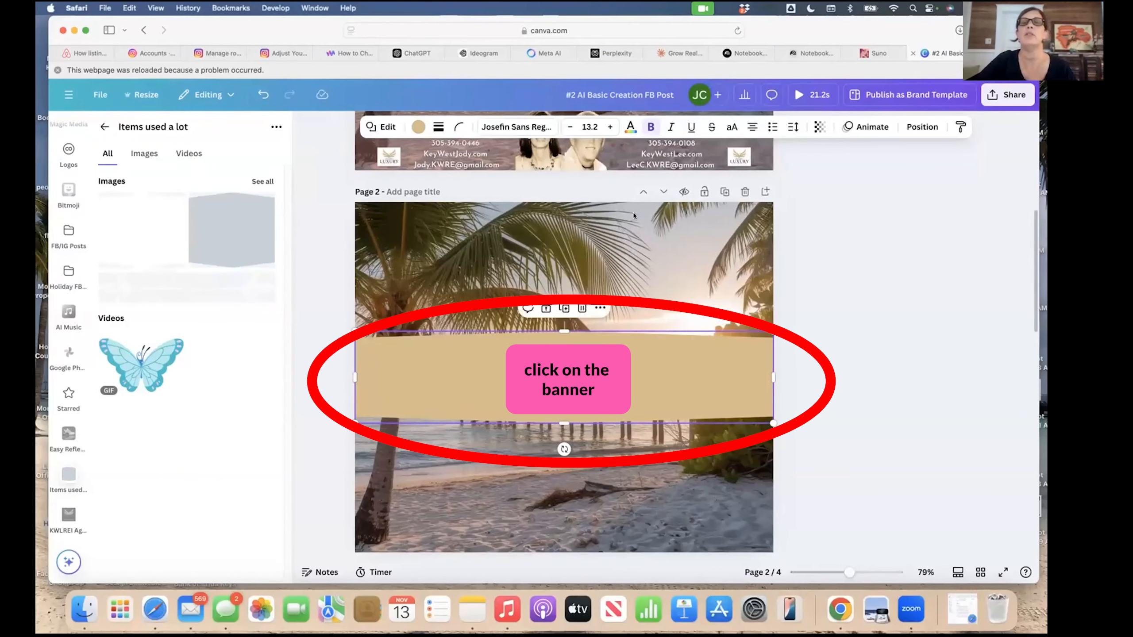
pyautogui.click(418, 128)
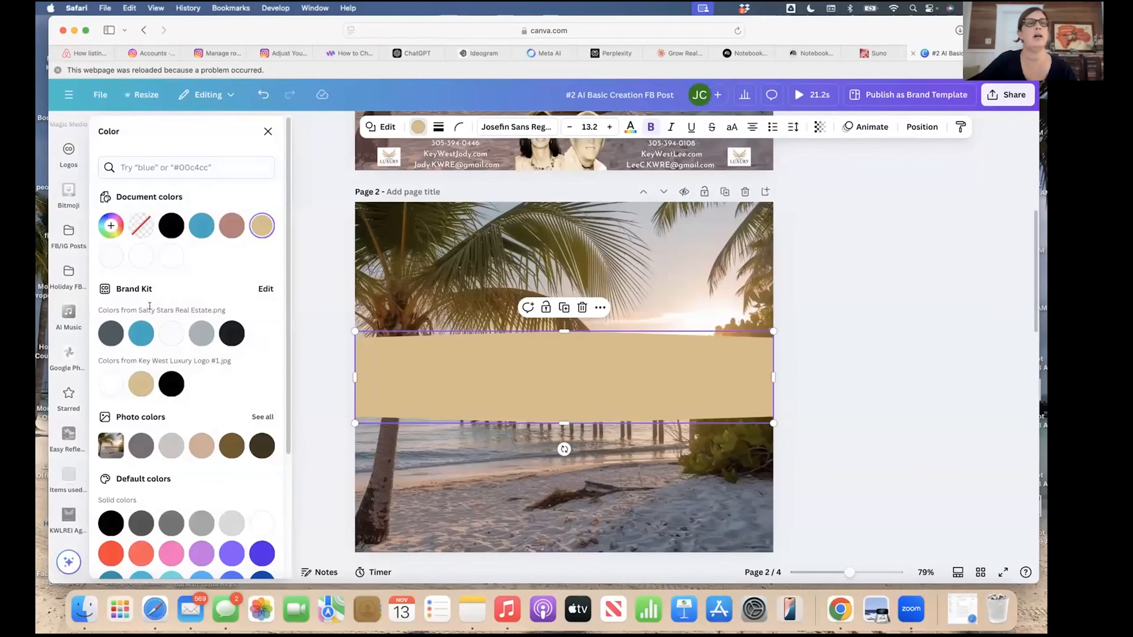
pyautogui.click(137, 334)
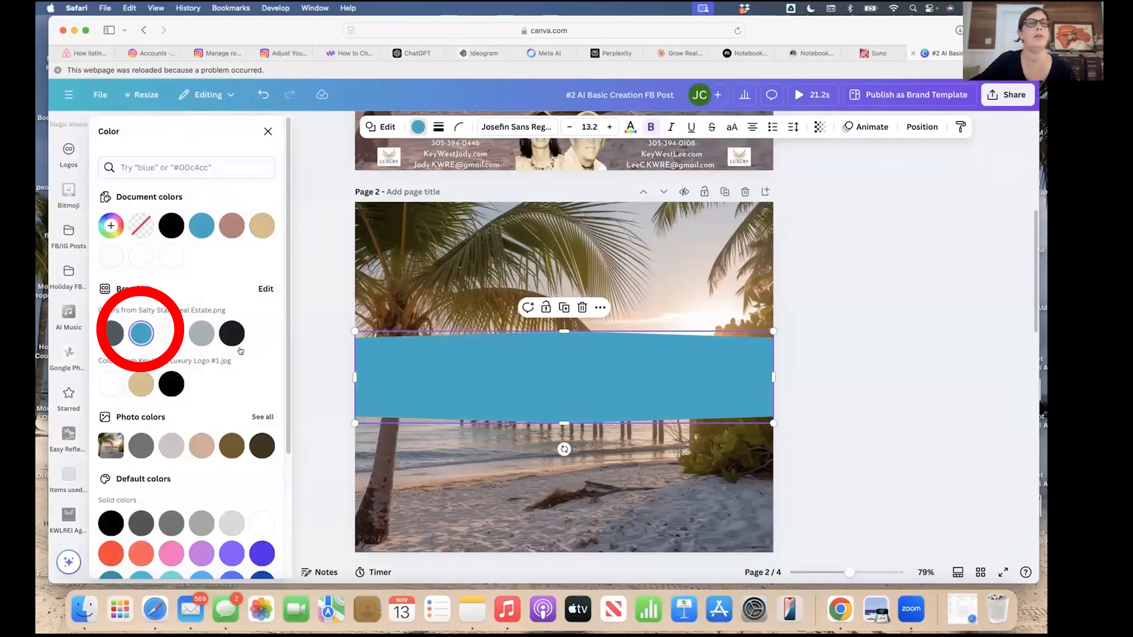
pyautogui.click(268, 131)
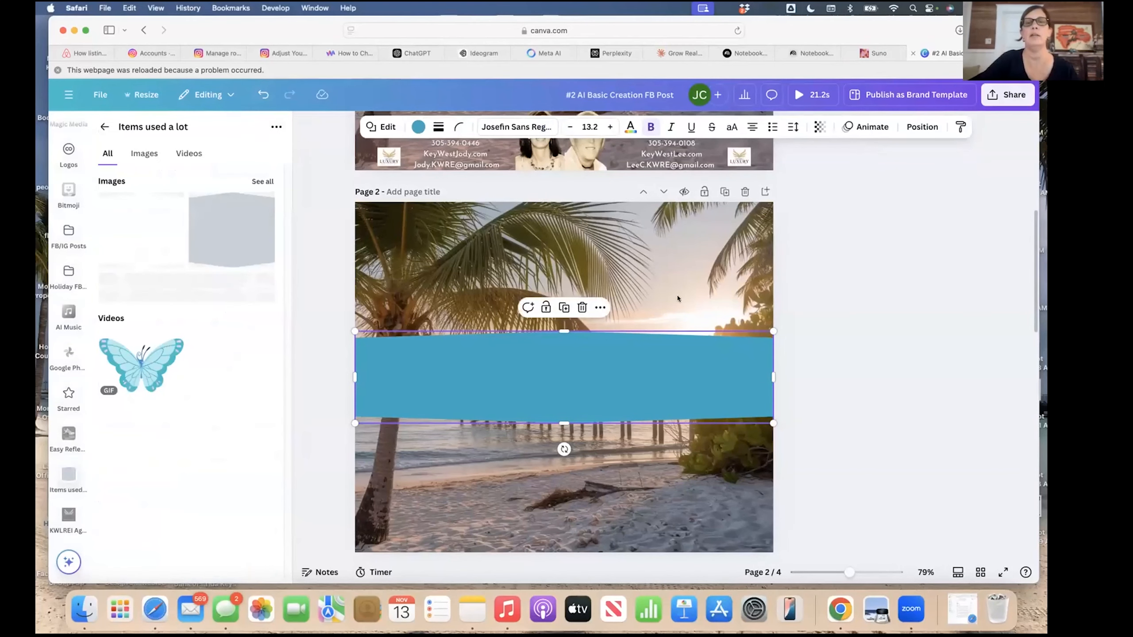
pyautogui.scroll(5, 677, 299)
pyautogui.scroll(3, 677, 299)
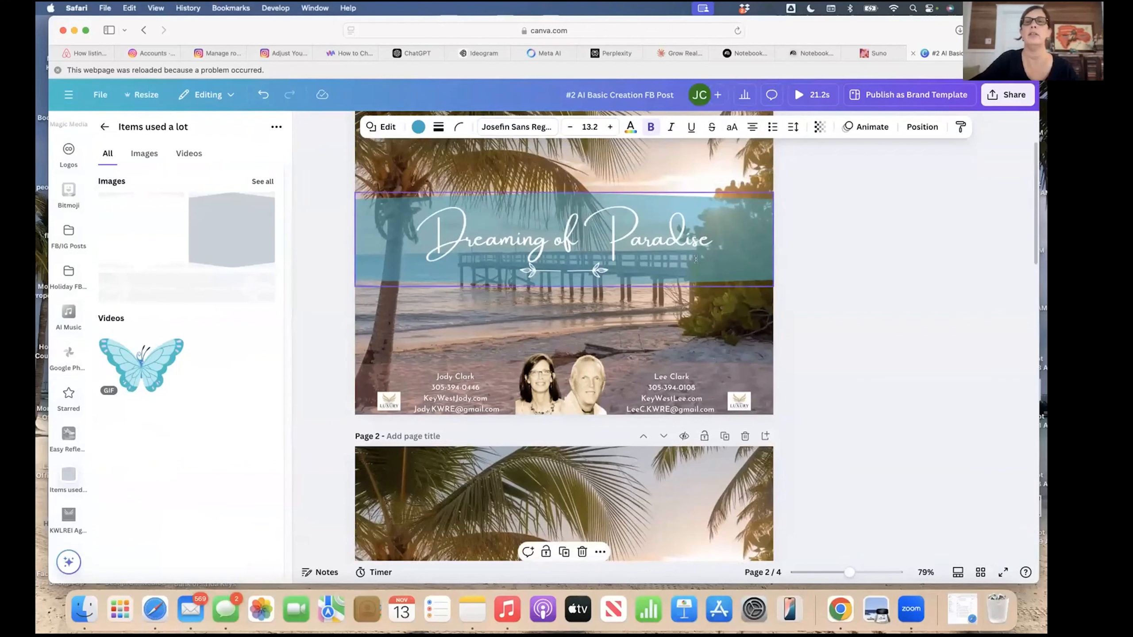
pyautogui.scroll(-5, 580, 476)
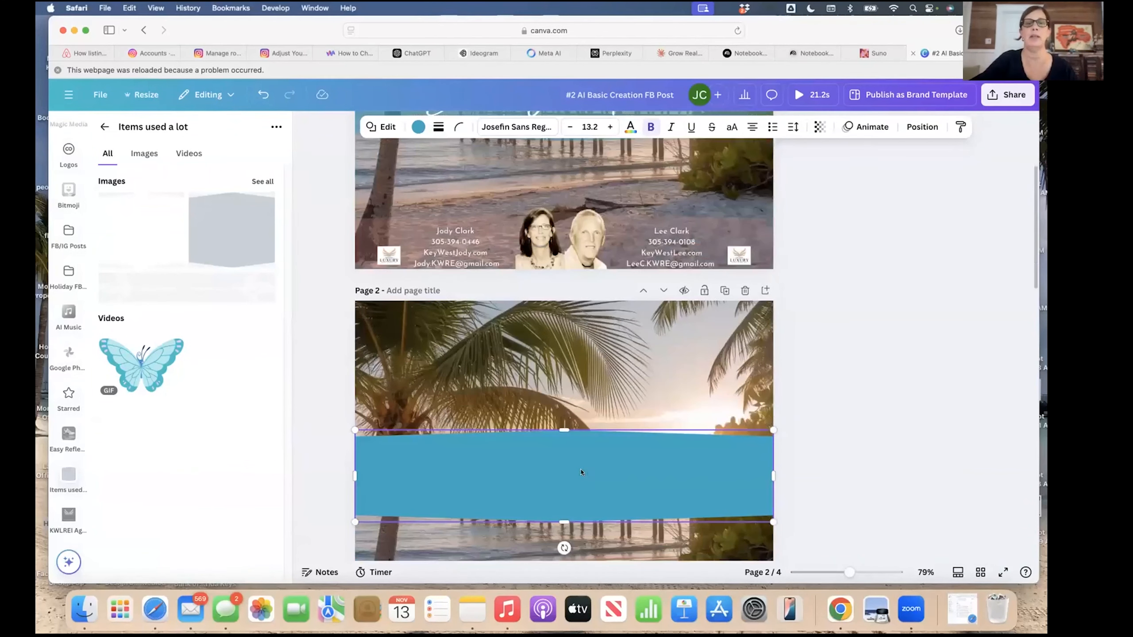
# Set the blue banner's transparency to about 56.
pyautogui.doubleClick(601, 444)
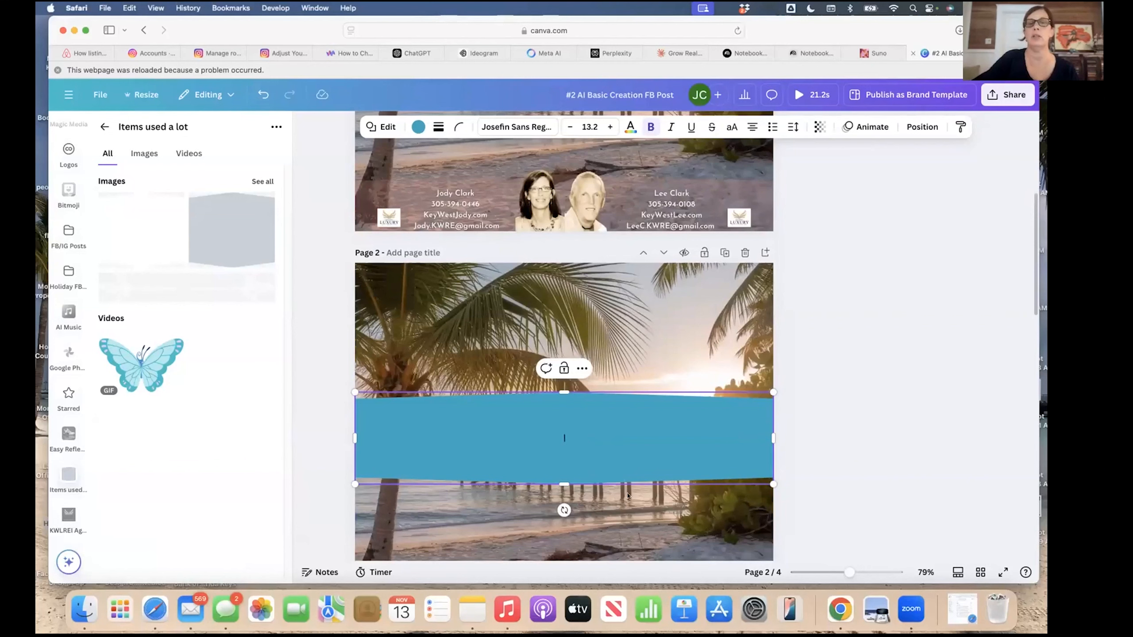
pyautogui.click(638, 503)
pyautogui.click(627, 459)
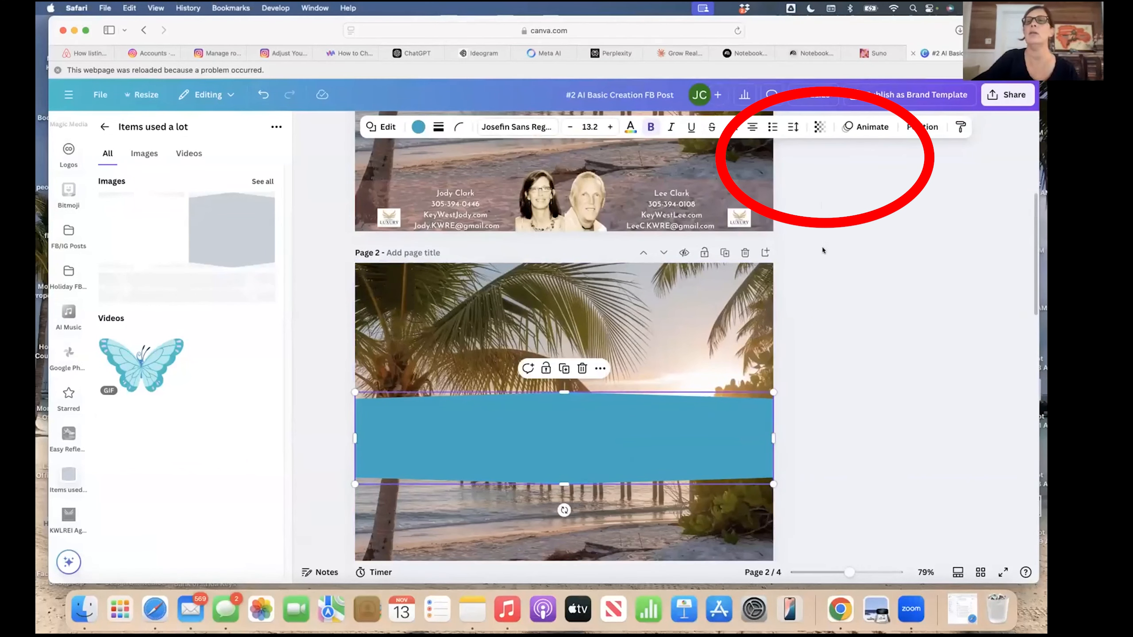
pyautogui.click(820, 127)
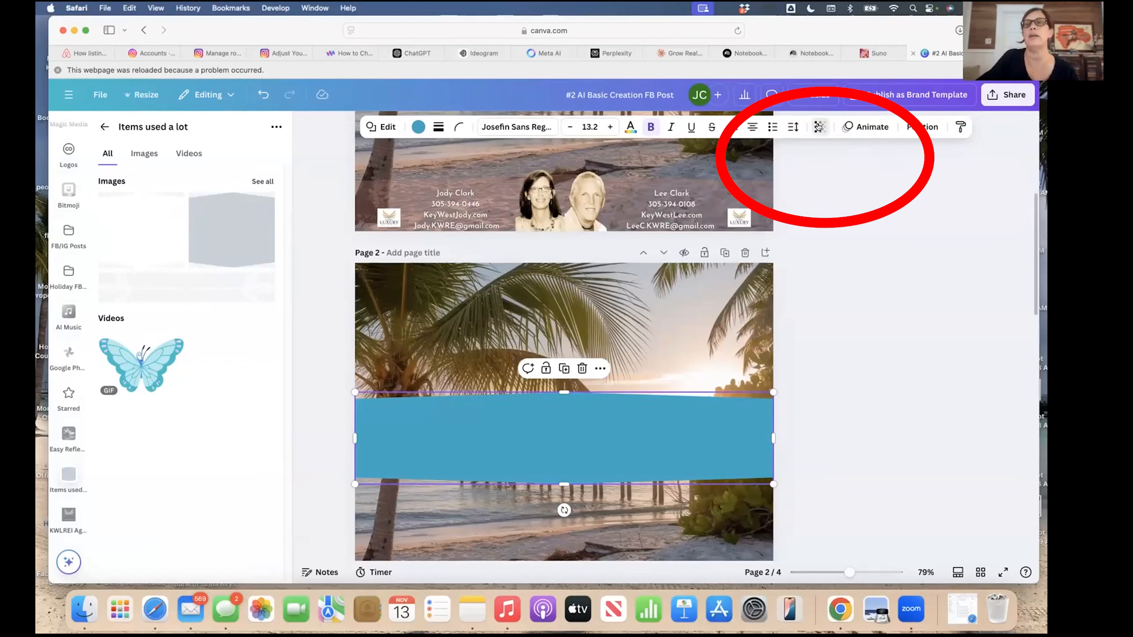
pyautogui.moveTo(832, 172)
pyautogui.mouseDown()
pyautogui.moveTo(757, 173)
pyautogui.moveTo(848, 173)
pyautogui.moveTo(785, 172)
pyautogui.moveTo(809, 173)
pyautogui.mouseUp()
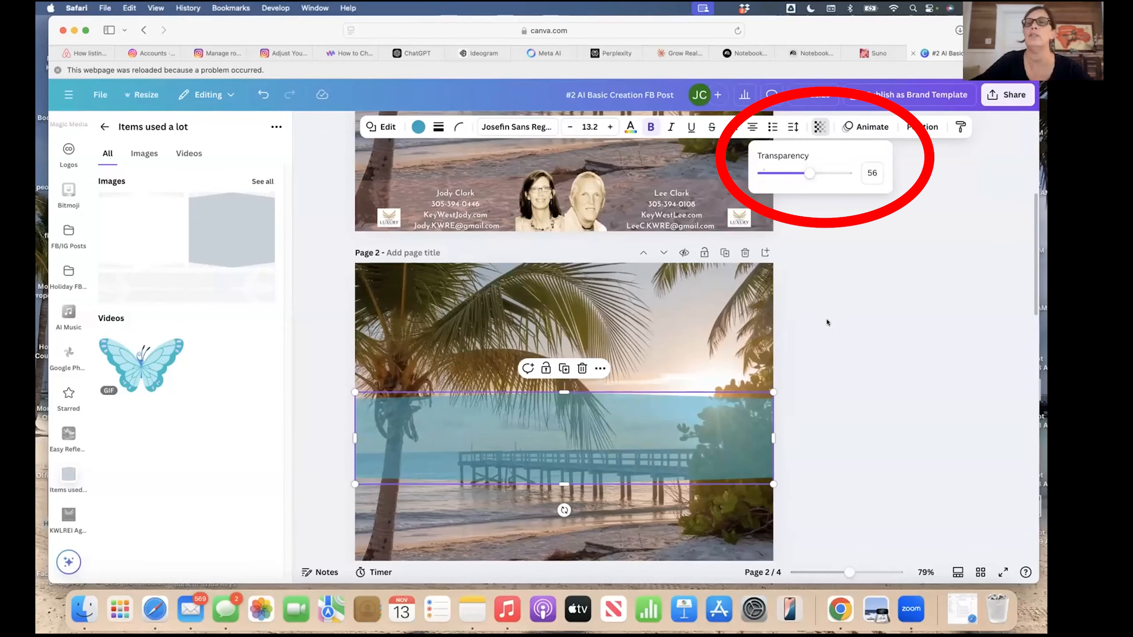
pyautogui.click(827, 322)
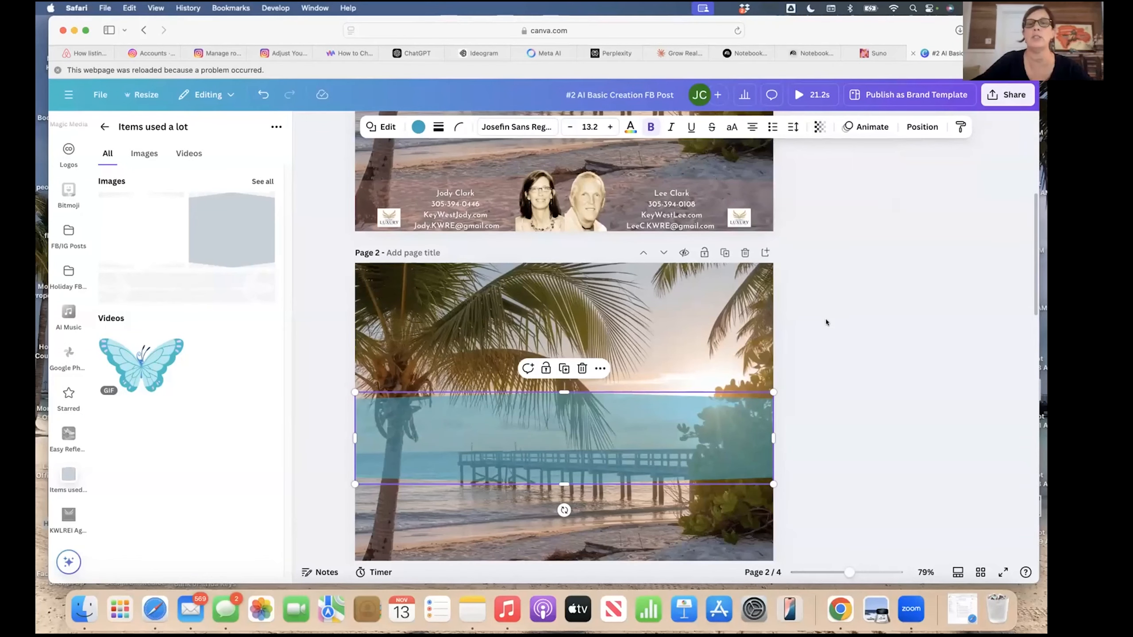
pyautogui.click(699, 312)
# Compare the translucent banner with page 1's blue band, then reselect page 2's banner.
pyautogui.scroll(5, 699, 314)
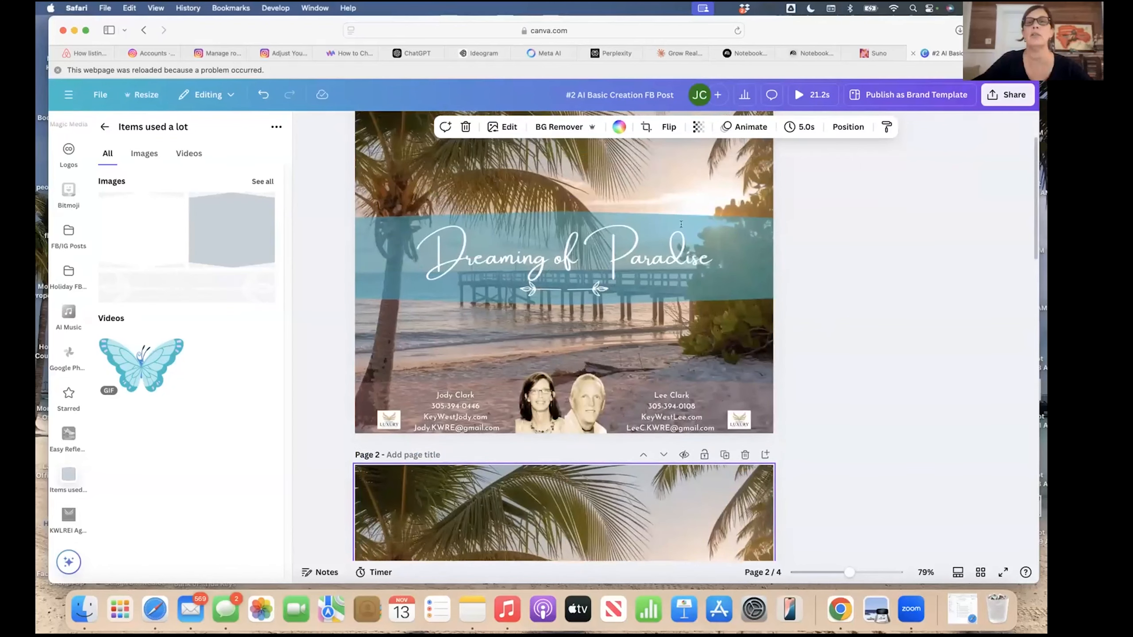
pyautogui.scroll(-1, 652, 543)
pyautogui.scroll(2, 652, 543)
pyautogui.click(719, 299)
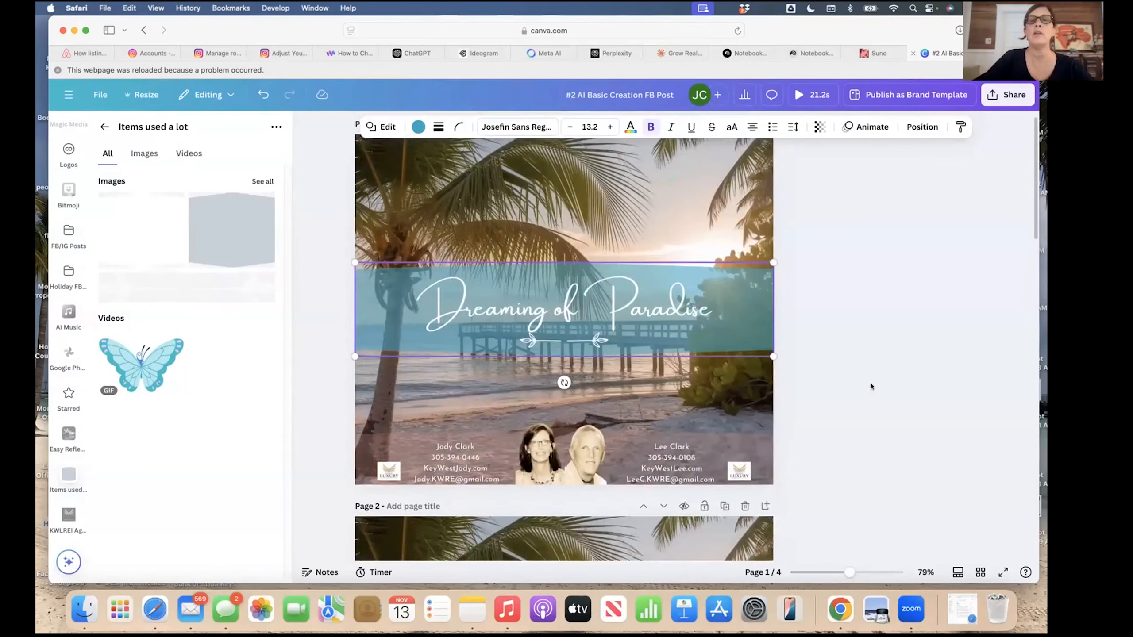
pyautogui.scroll(-5, 856, 386)
pyautogui.scroll(-1, 856, 386)
pyautogui.click(672, 457)
pyautogui.scroll(-2, 671, 456)
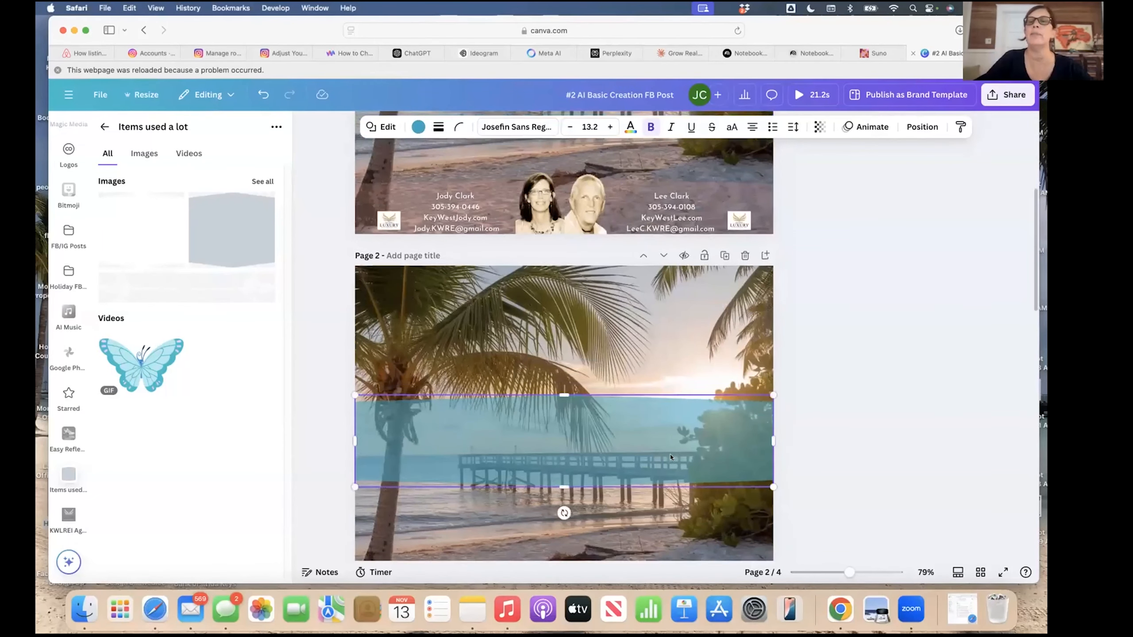
# Align the blue banner to the middle of page 2 using Position's Align to page.
pyautogui.click(917, 128)
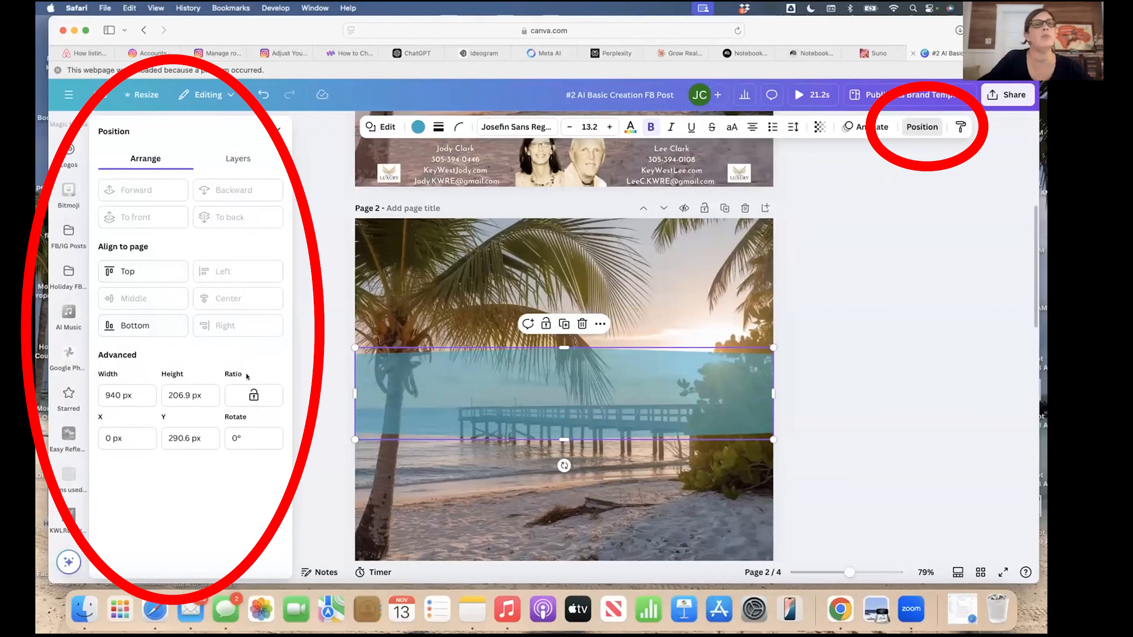
pyautogui.click(127, 273)
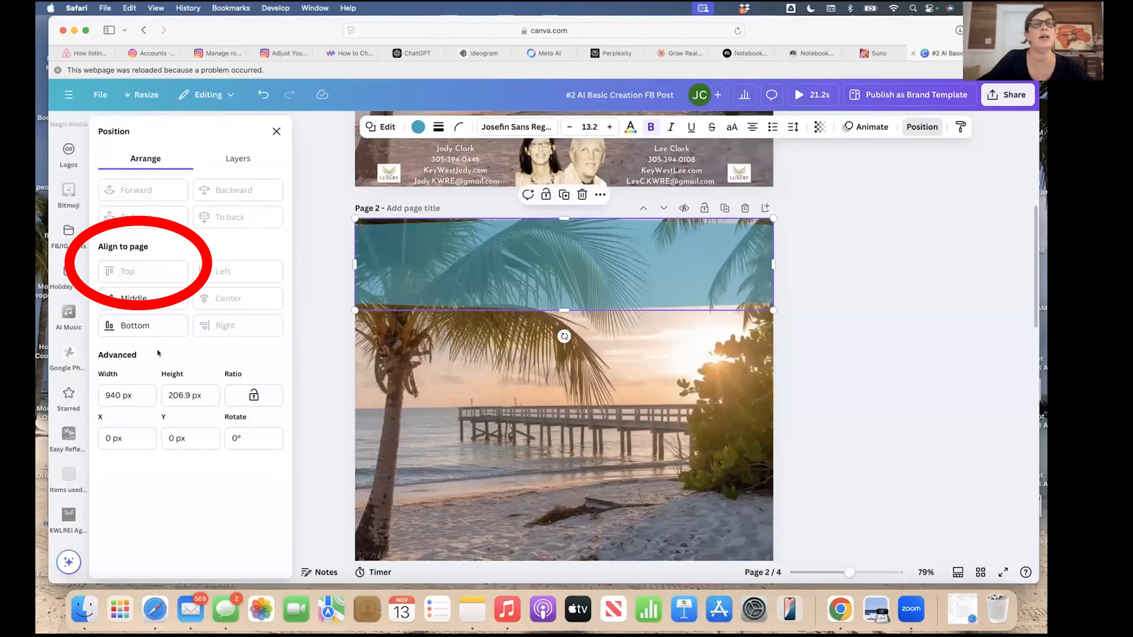
pyautogui.moveTo(541, 308); pyautogui.dragTo(541, 376)
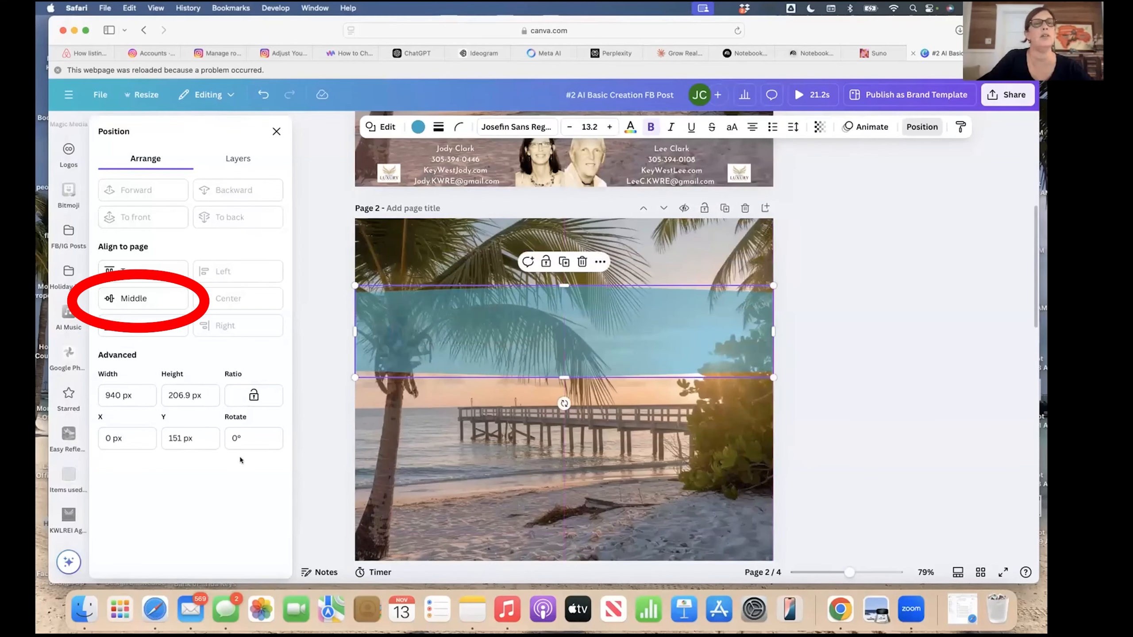
pyautogui.click(134, 299)
pyautogui.click(446, 486)
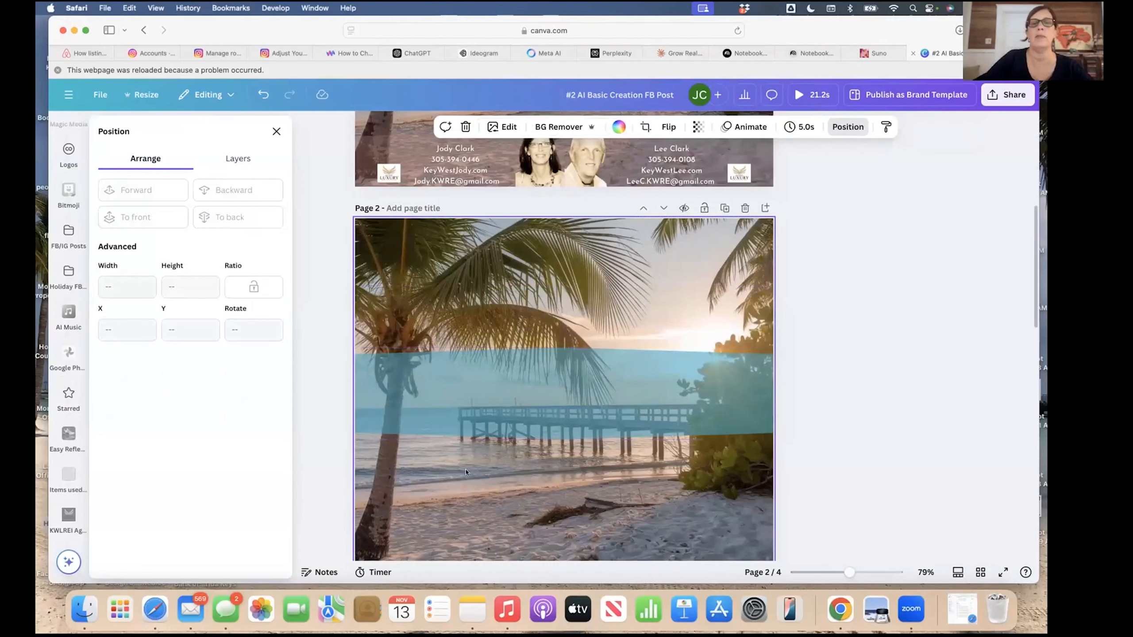
pyautogui.scroll(5, 617, 306)
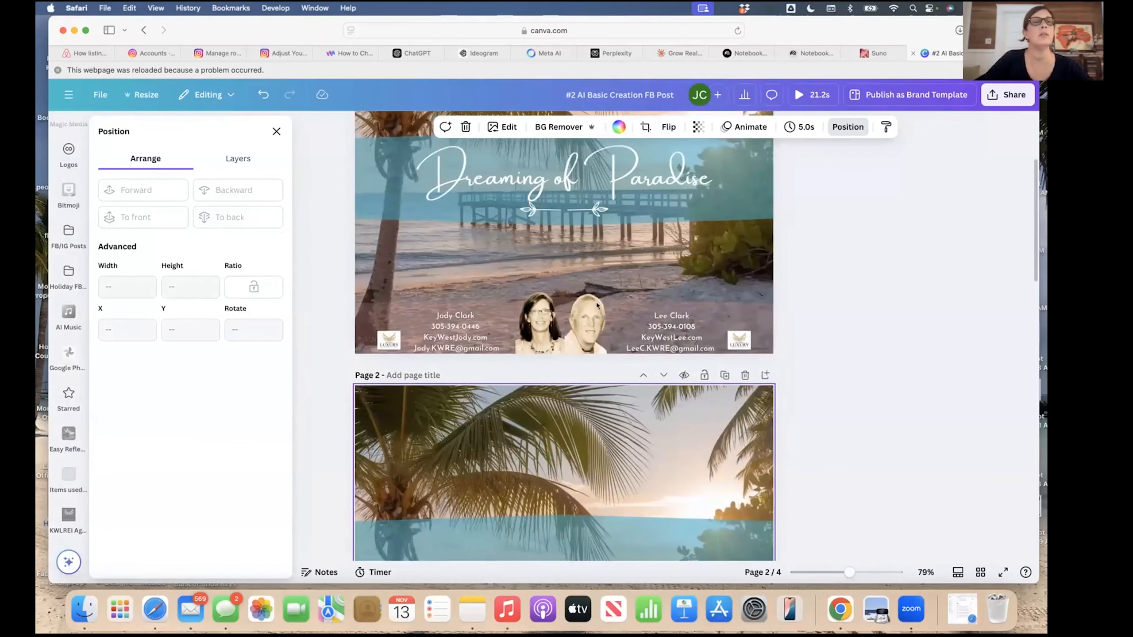
pyautogui.click(276, 130)
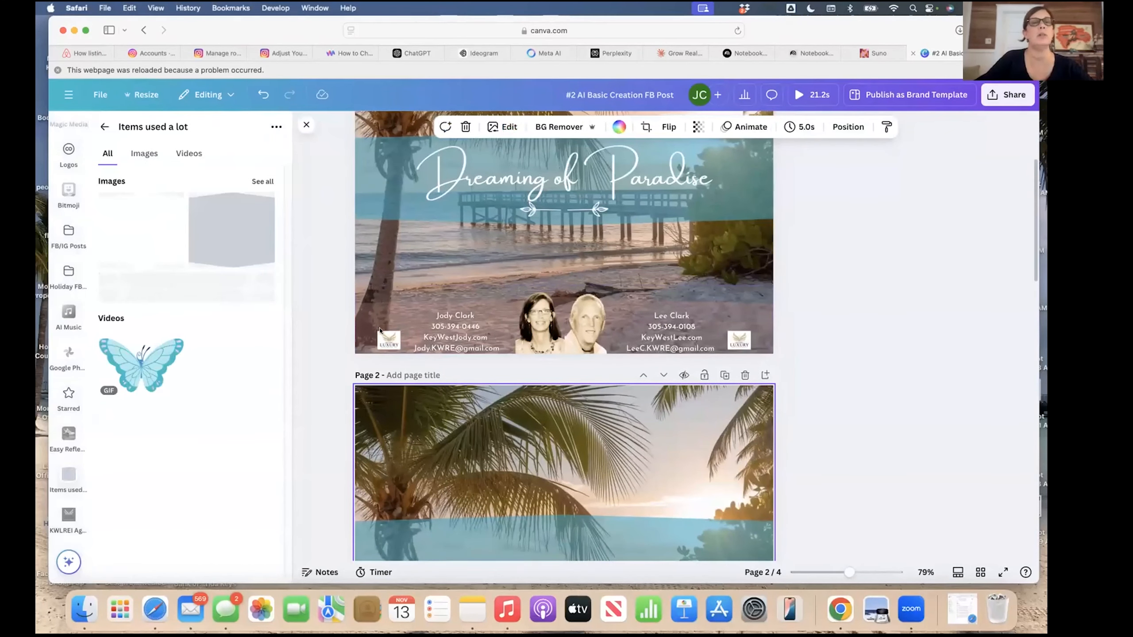
# Check page 1's title group and background photo, then reselect page 2's banner.
pyautogui.scroll(3, 443, 409)
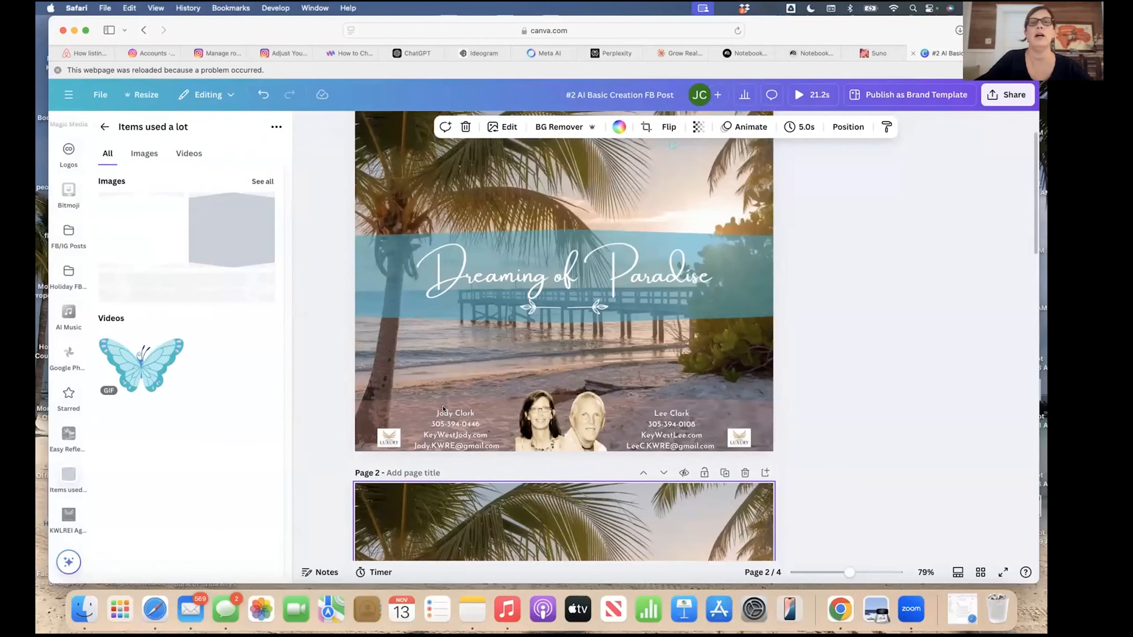
pyautogui.click(520, 268)
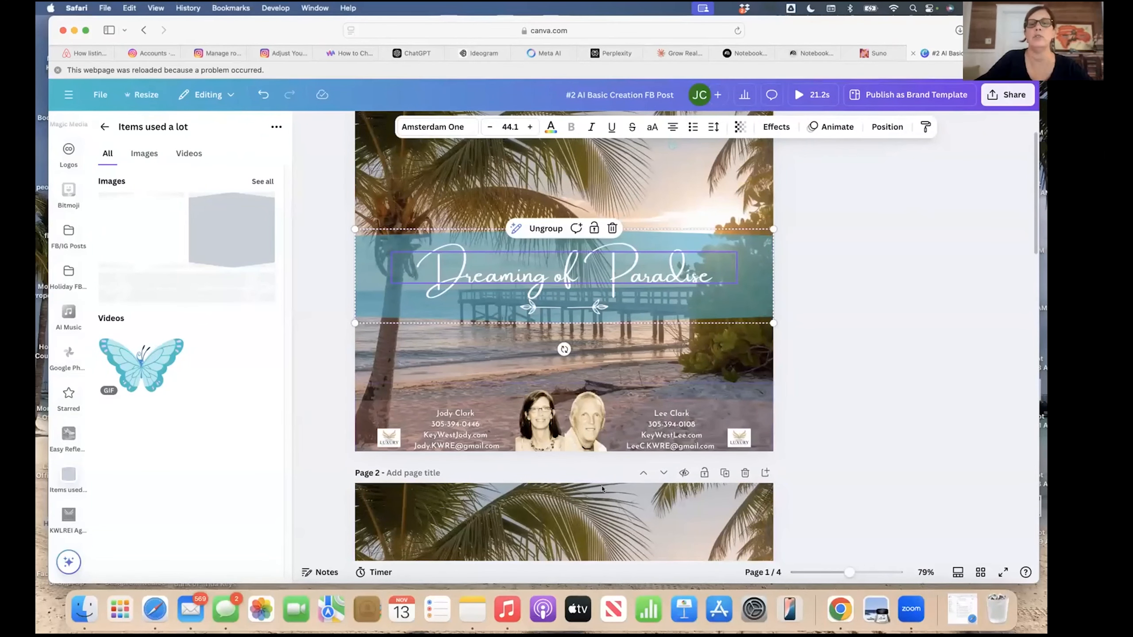
pyautogui.scroll(-5, 602, 489)
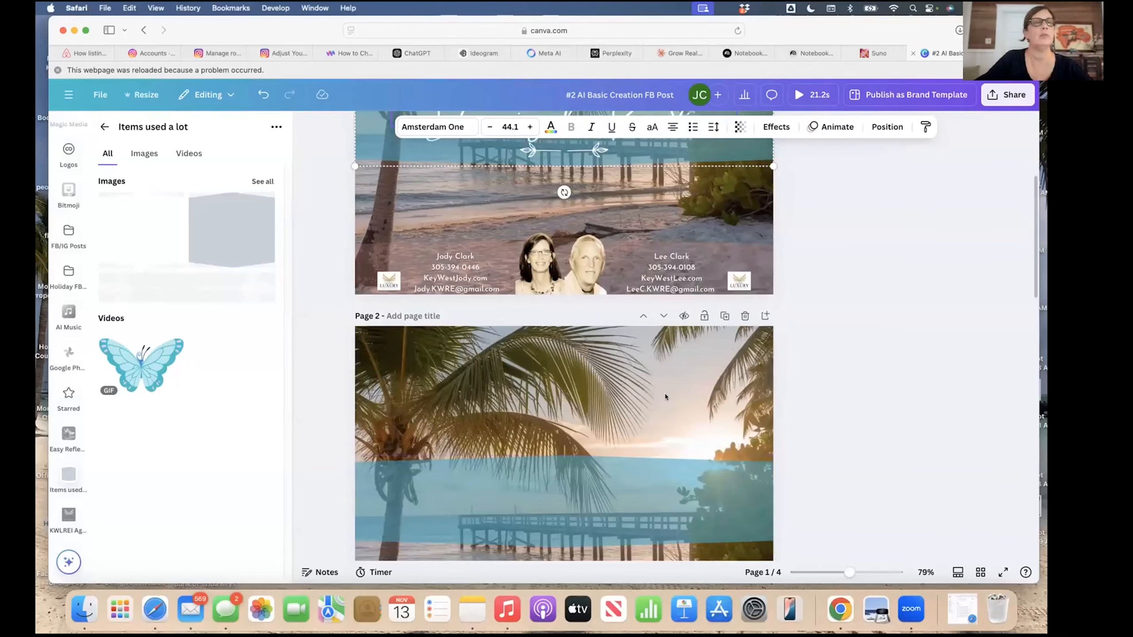
pyautogui.scroll(3, 665, 397)
pyautogui.click(649, 334)
pyautogui.scroll(-5, 625, 402)
pyautogui.click(599, 433)
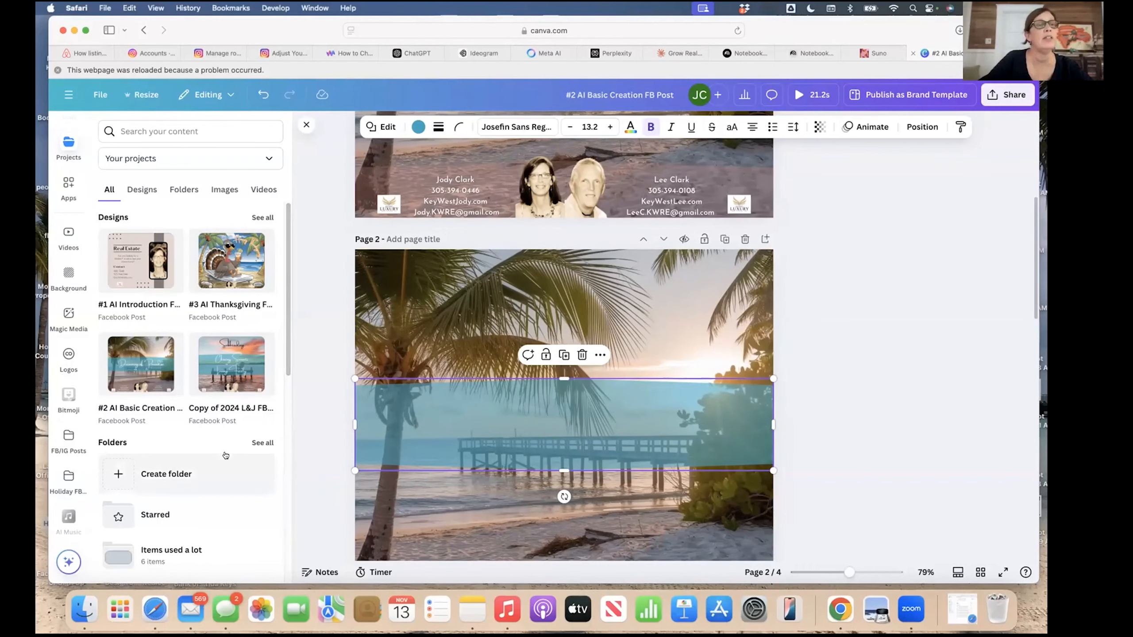
# Select page 2's beach background and close the home navigation sidebar back to the editor.
pyautogui.scroll(-2, 225, 455)
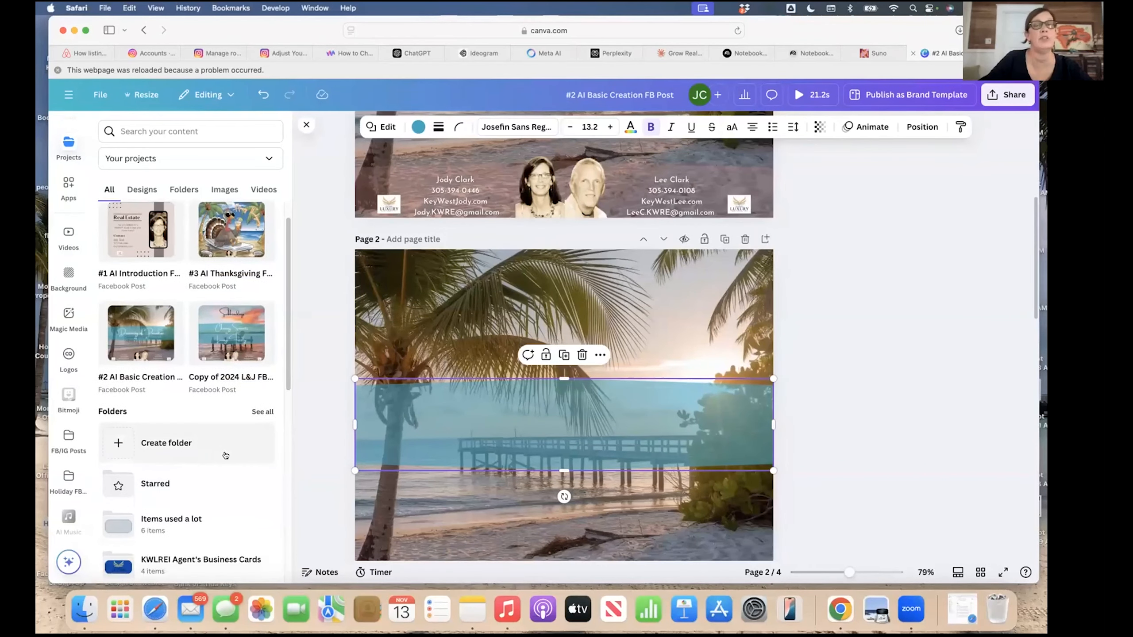
pyautogui.scroll(-3, 474, 318)
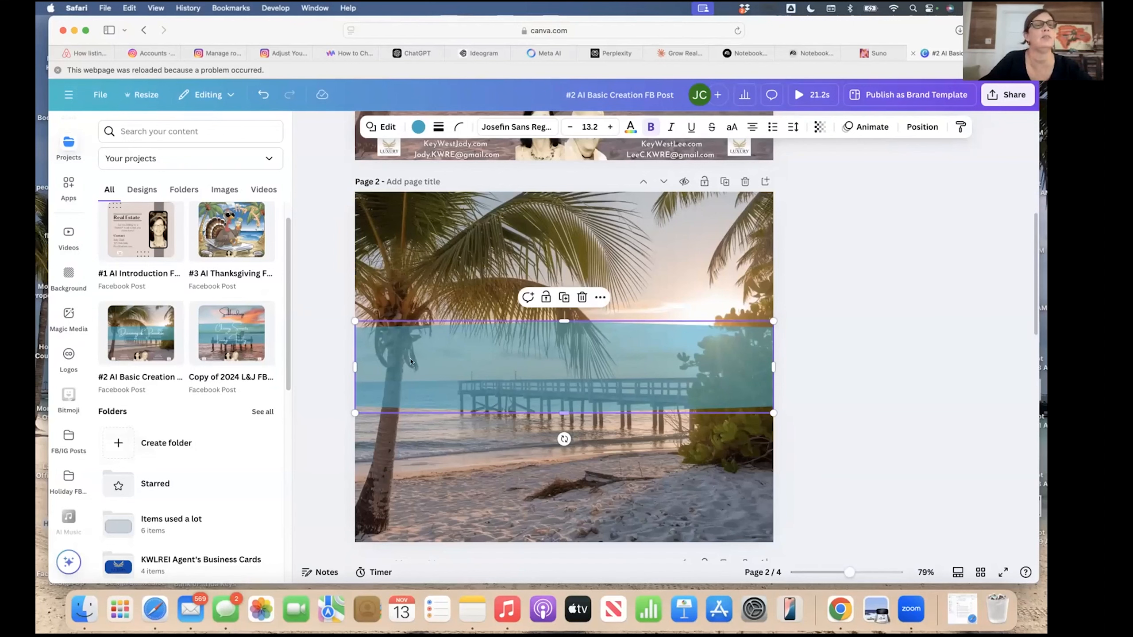
pyautogui.click(548, 447)
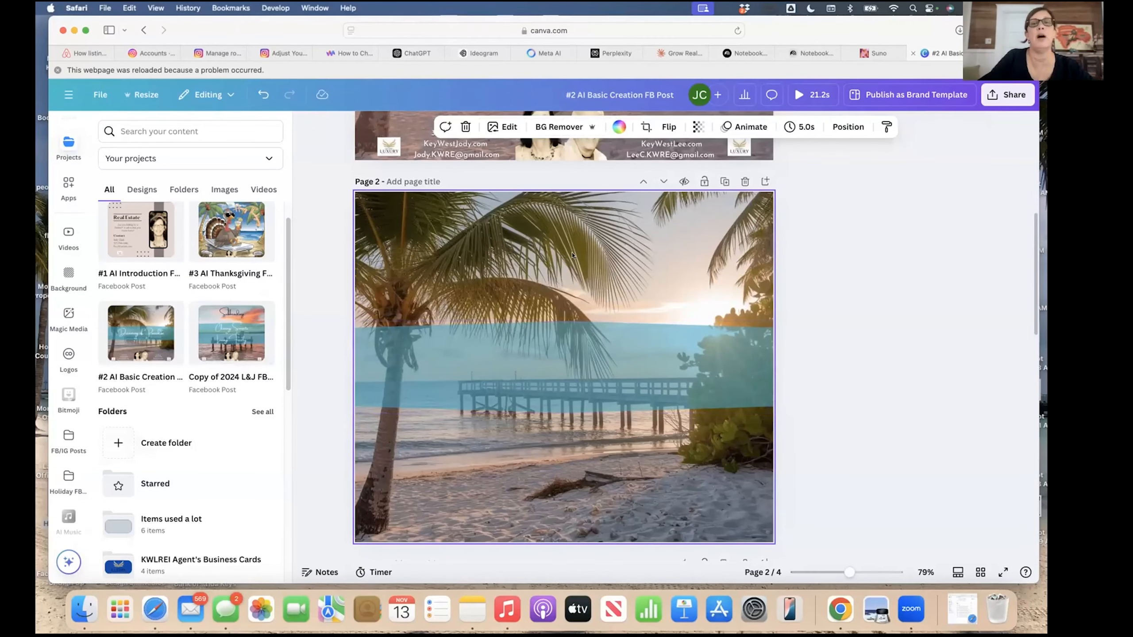
pyautogui.scroll(3, 572, 255)
pyautogui.scroll(3, 564, 249)
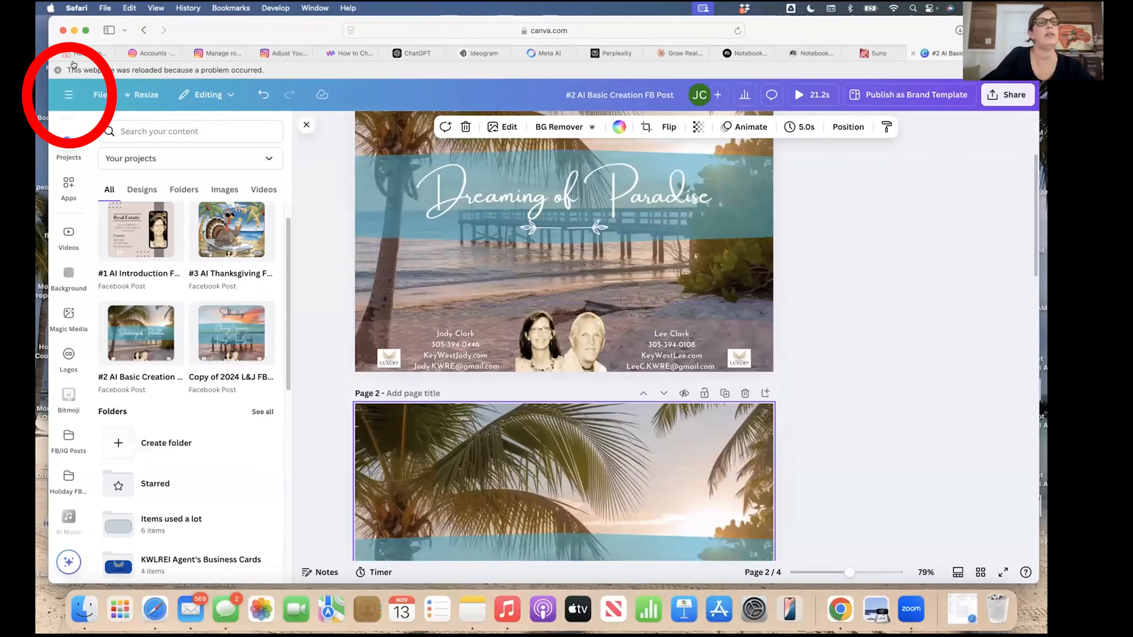
pyautogui.click(68, 95)
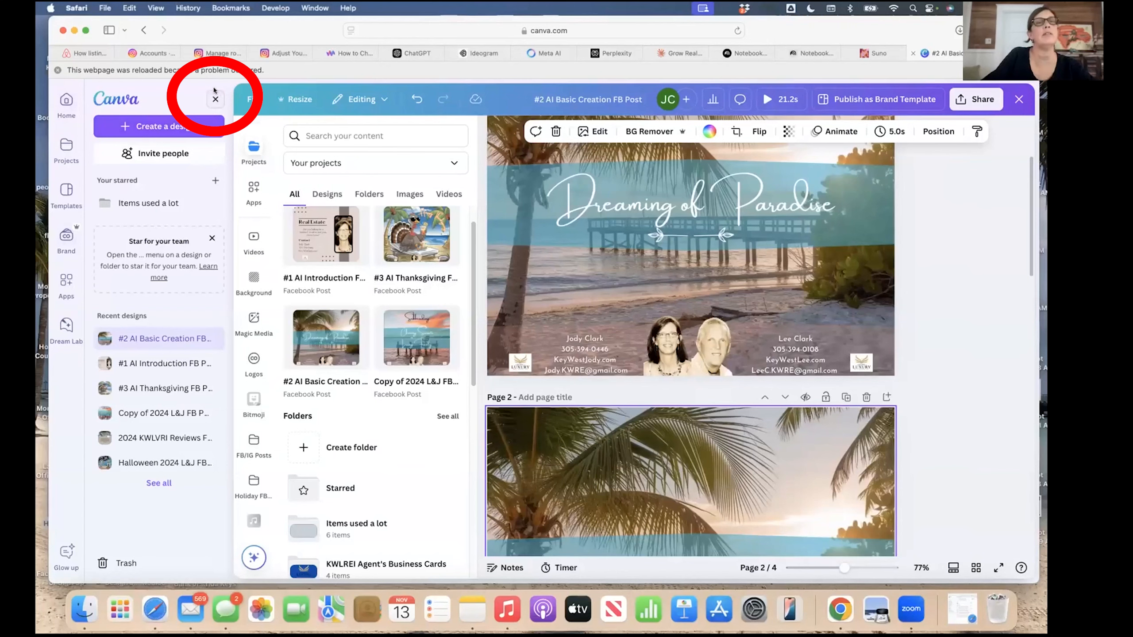
pyautogui.click(214, 98)
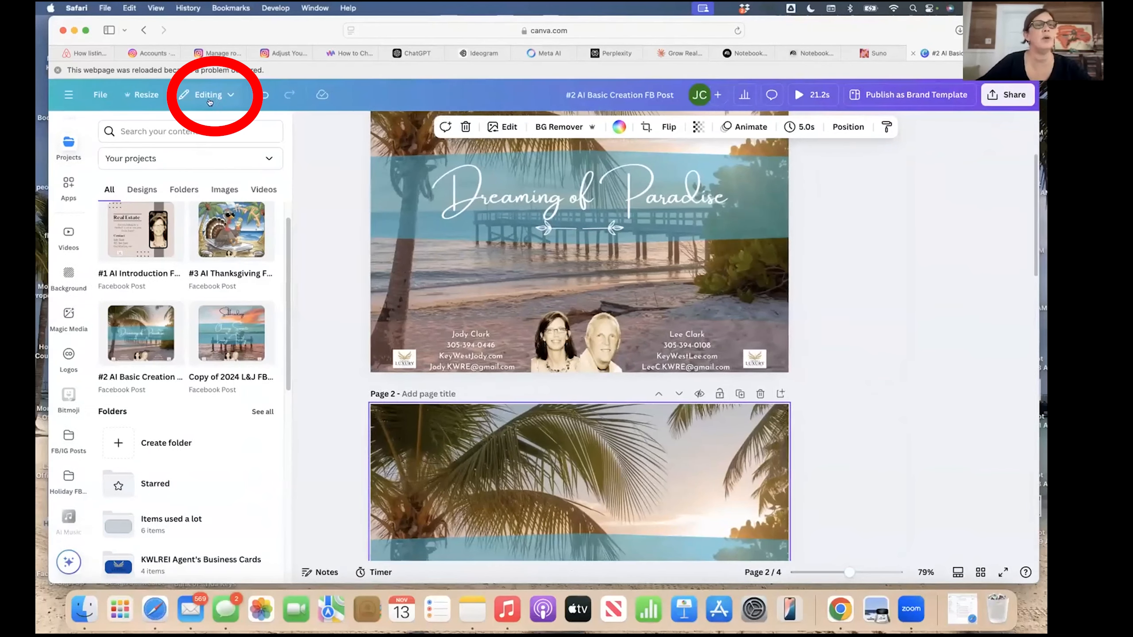
# Bring Page 2 into view and show the Text panel's brand-kit heading and body styles.
pyautogui.scroll(2, 71, 380)
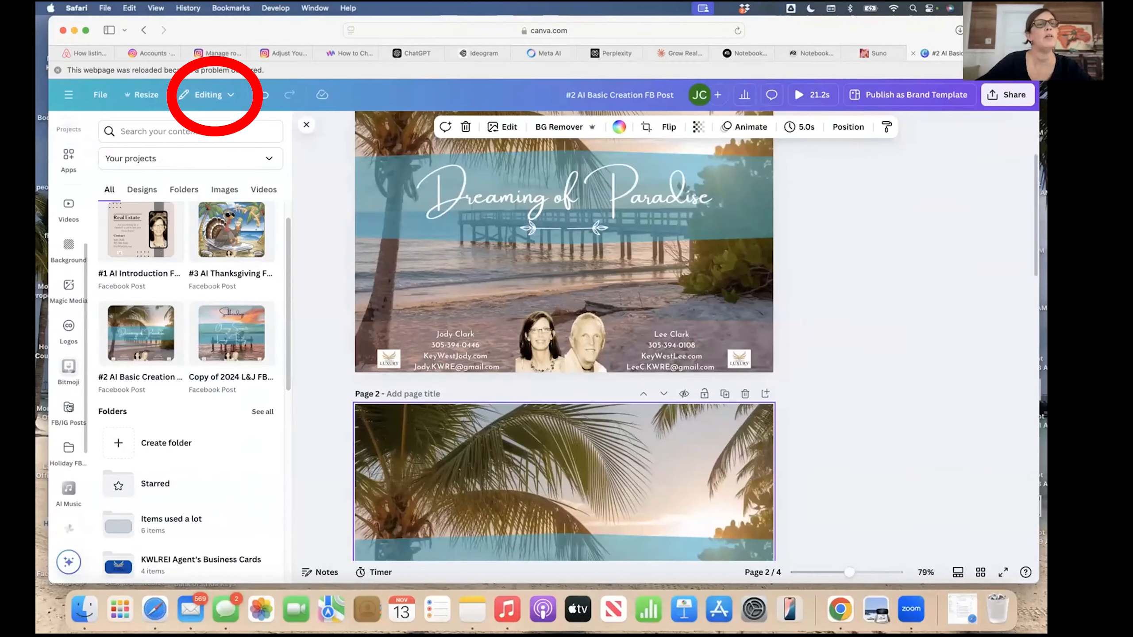
pyautogui.scroll(5, 69, 407)
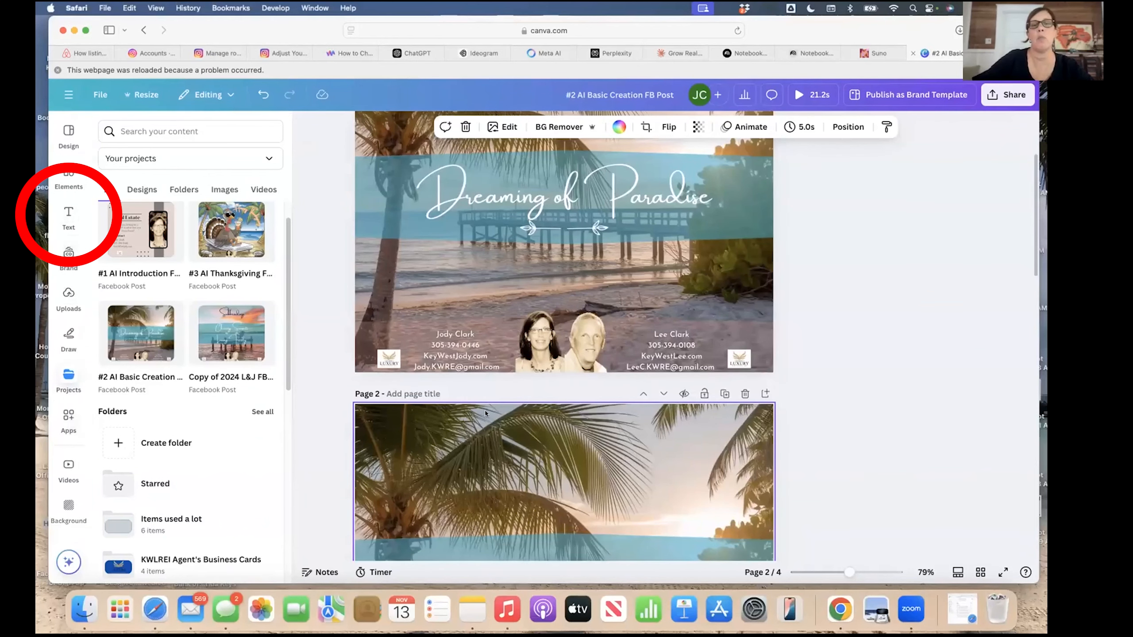
pyautogui.scroll(-5, 486, 413)
pyautogui.scroll(-2, 486, 413)
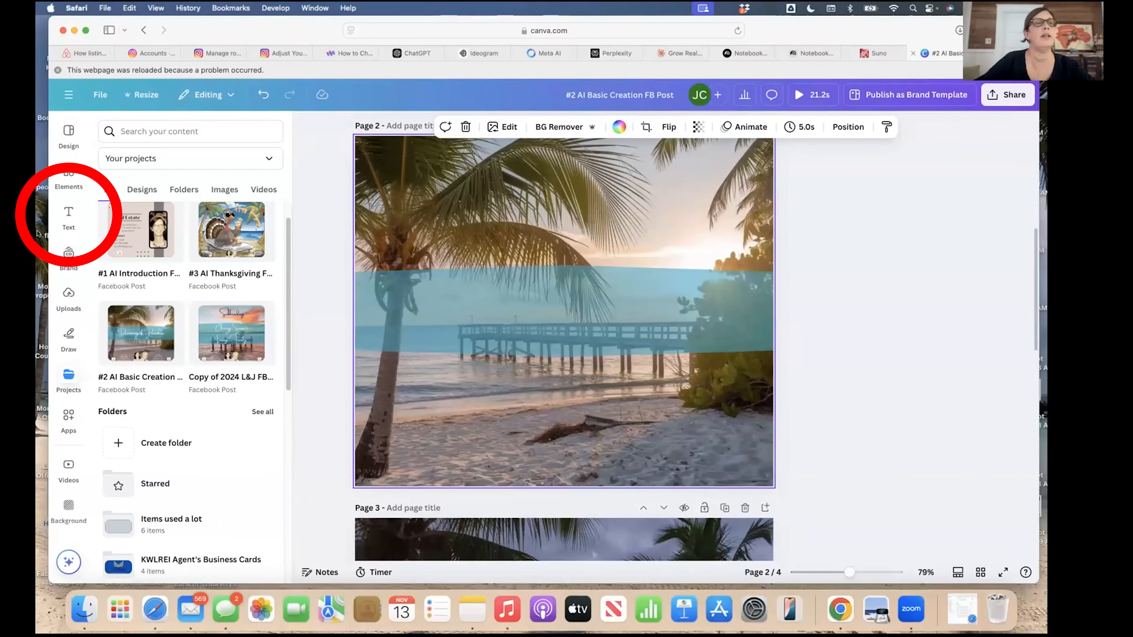
pyautogui.click(65, 215)
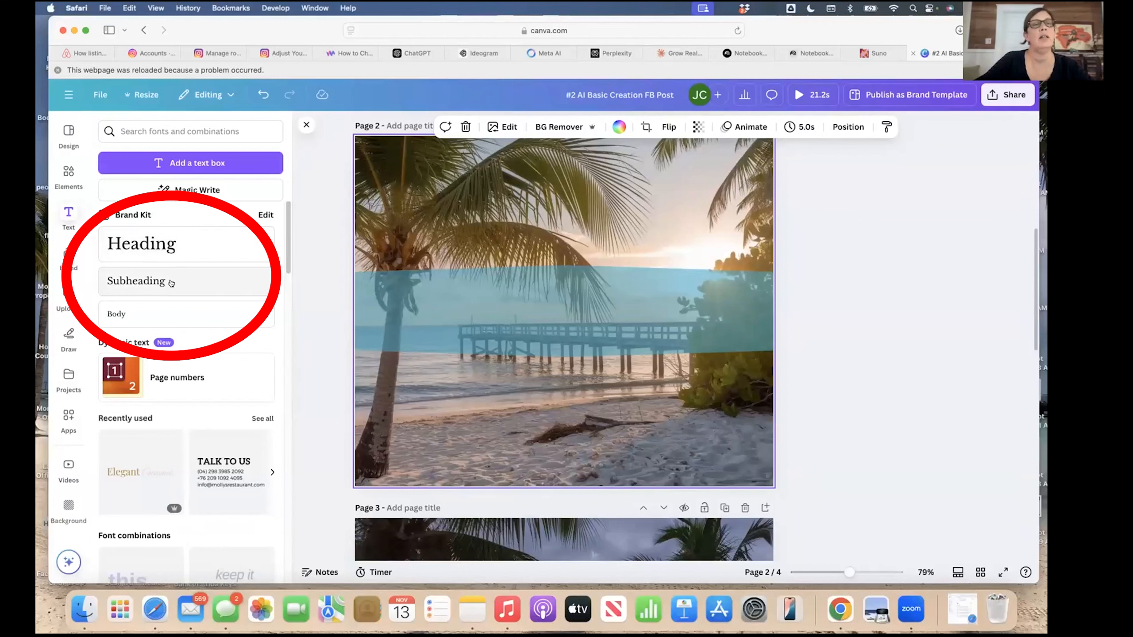
# Add a Subheading text box on page 2's blue band, widen it and scale it to size 28.5.
pyautogui.click(137, 279)
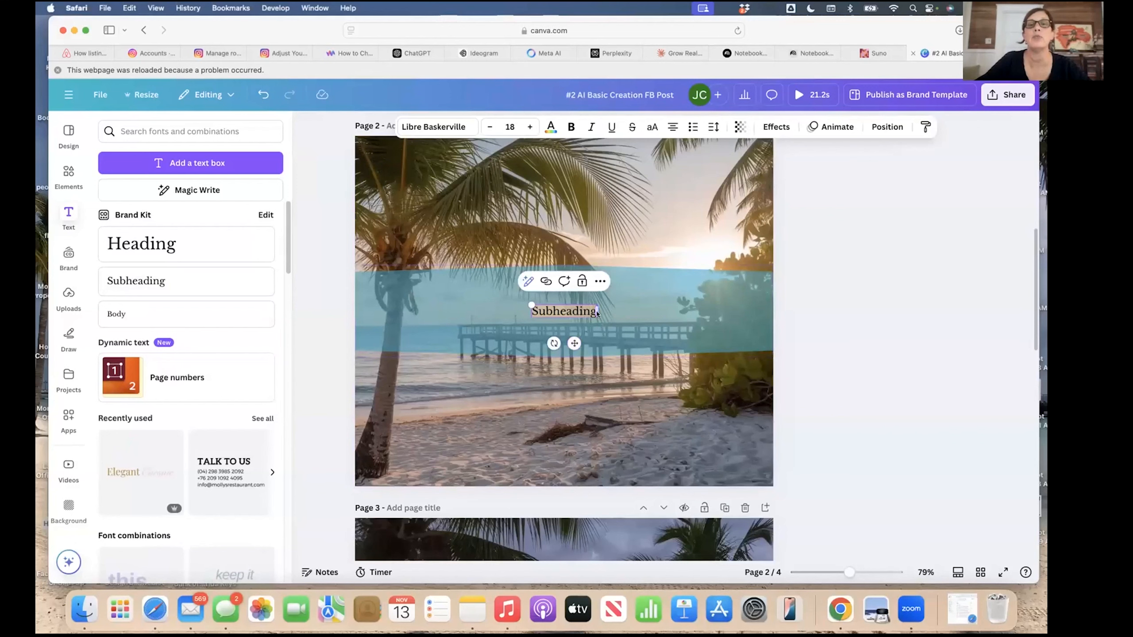
pyautogui.moveTo(598, 311); pyautogui.dragTo(704, 311)
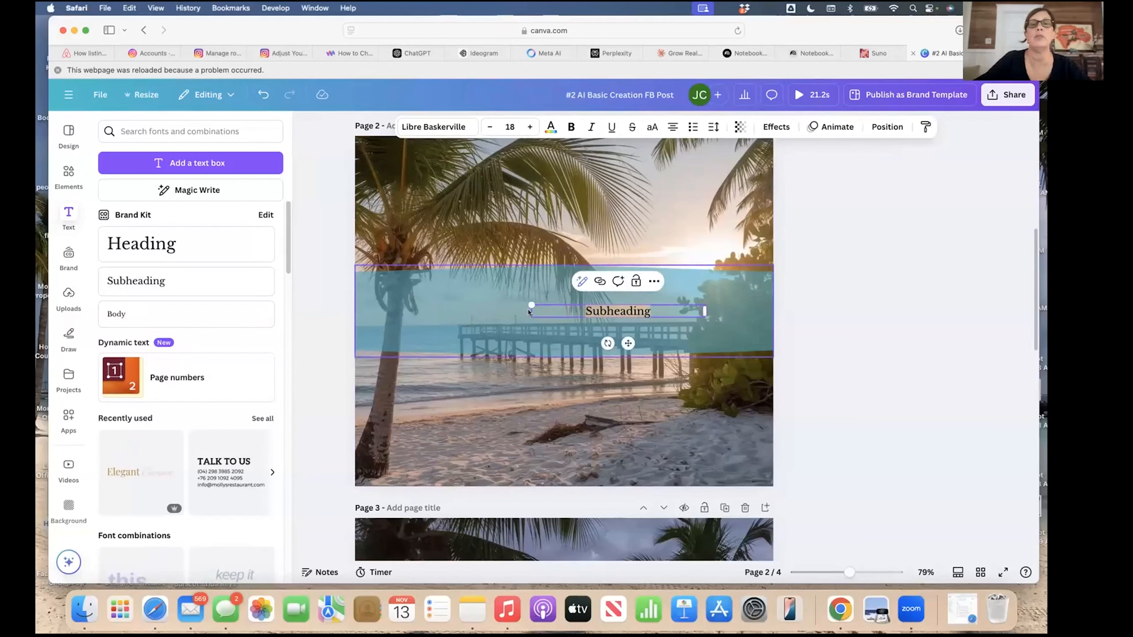
pyautogui.moveTo(531, 305); pyautogui.dragTo(430, 298)
pyautogui.moveTo(620, 308); pyautogui.dragTo(512, 309)
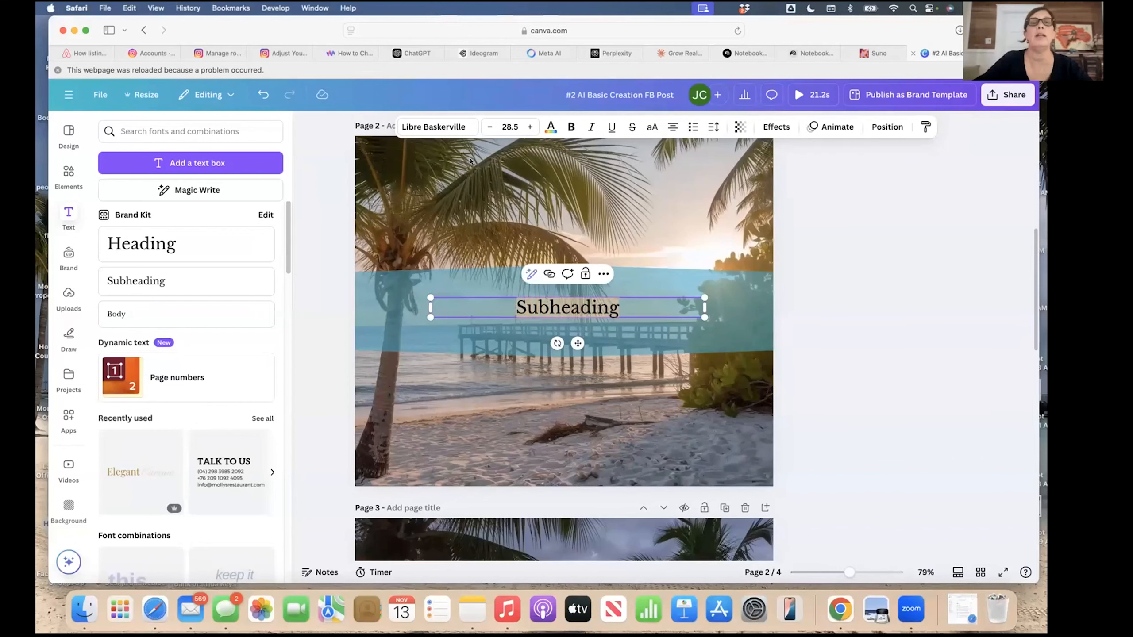
pyautogui.click(461, 127)
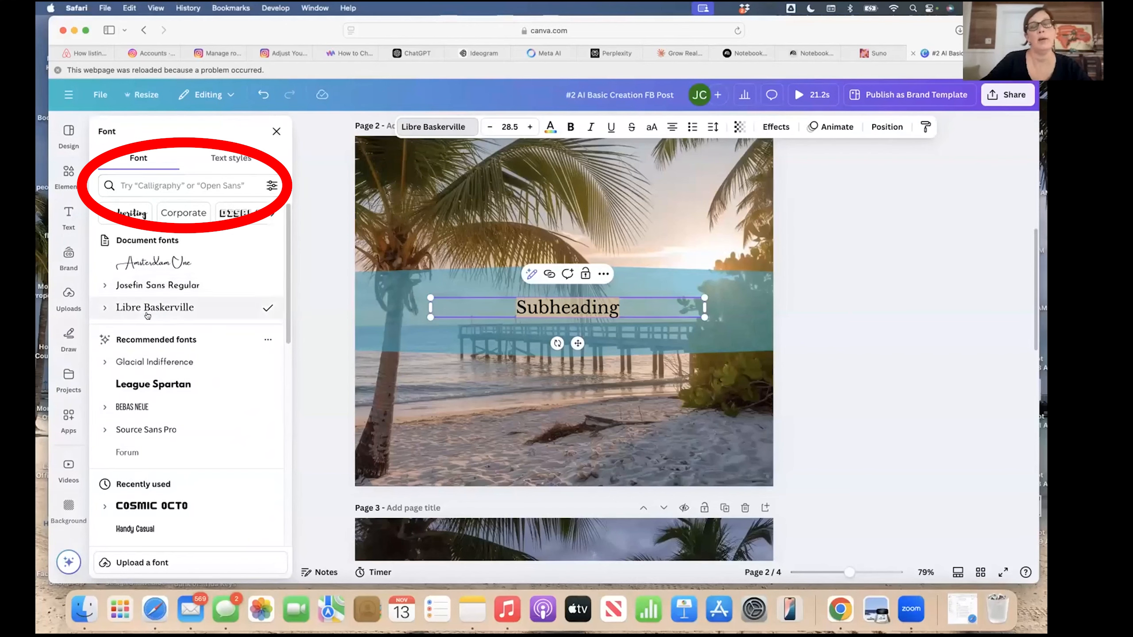
# Apply the Amsterdam One document font to the Subheading text.
pyautogui.scroll(-10, 144, 422)
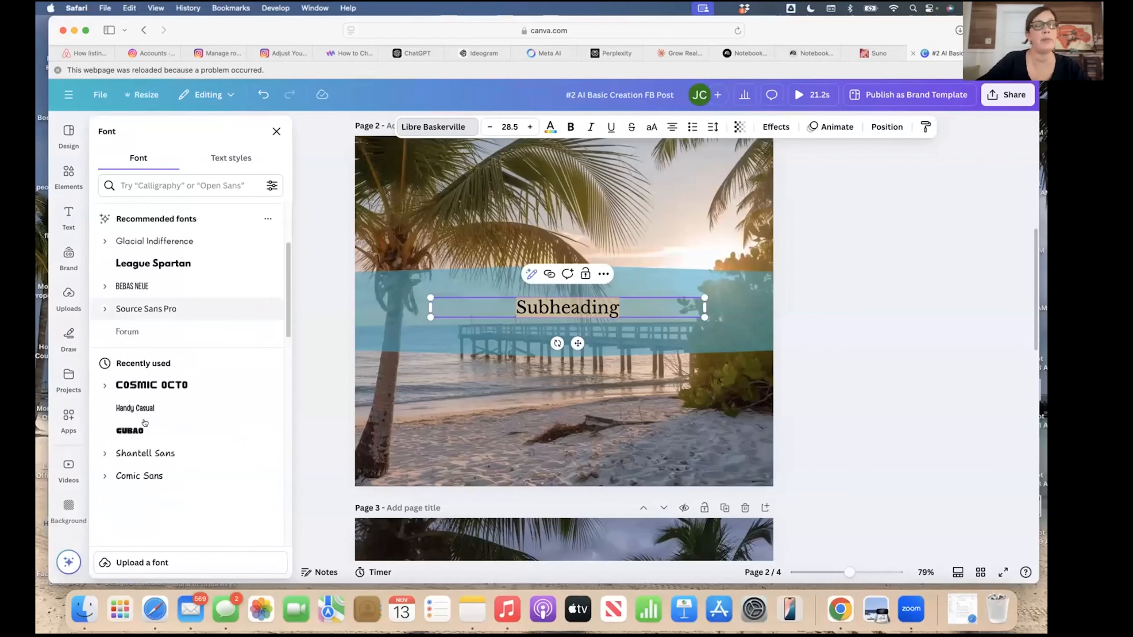
pyautogui.scroll(-10, 144, 422)
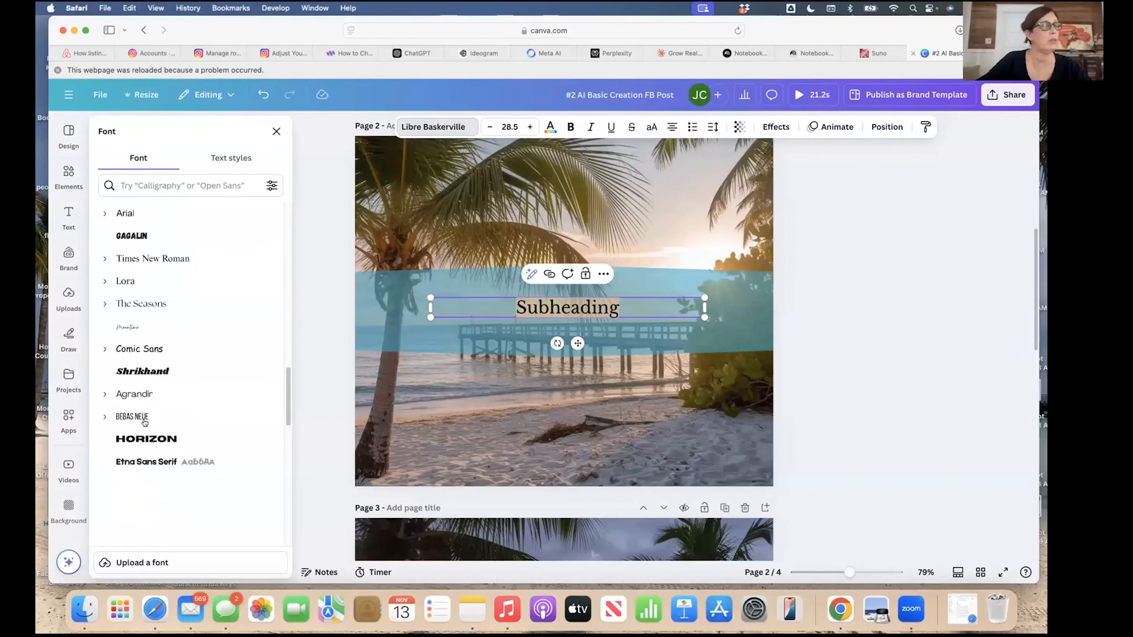
pyautogui.scroll(-10, 145, 422)
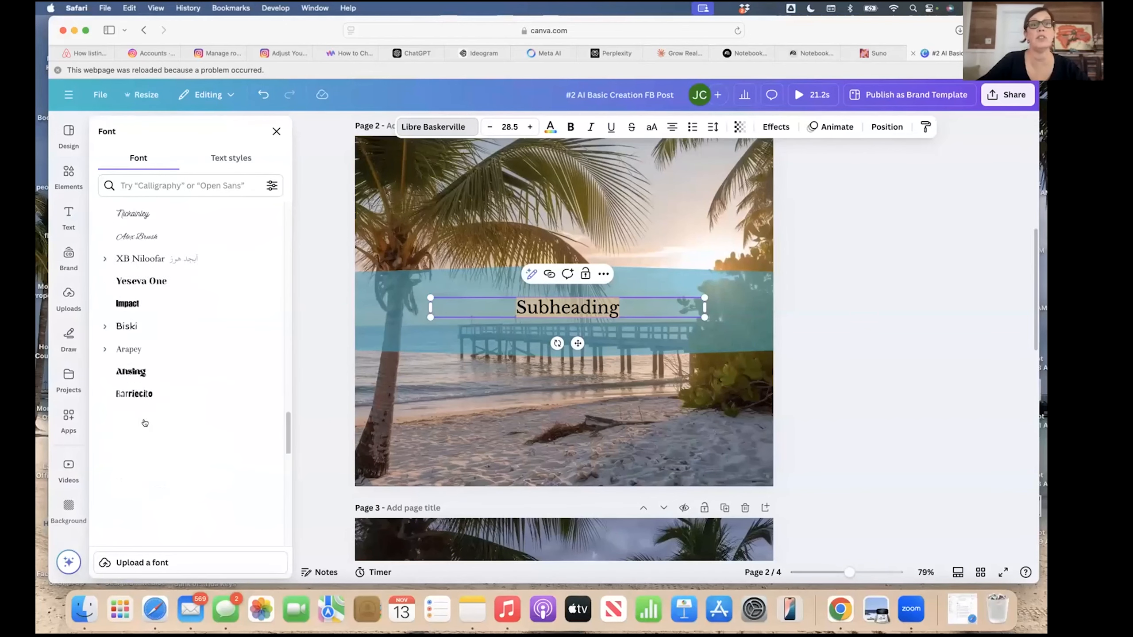
pyautogui.scroll(-10, 146, 422)
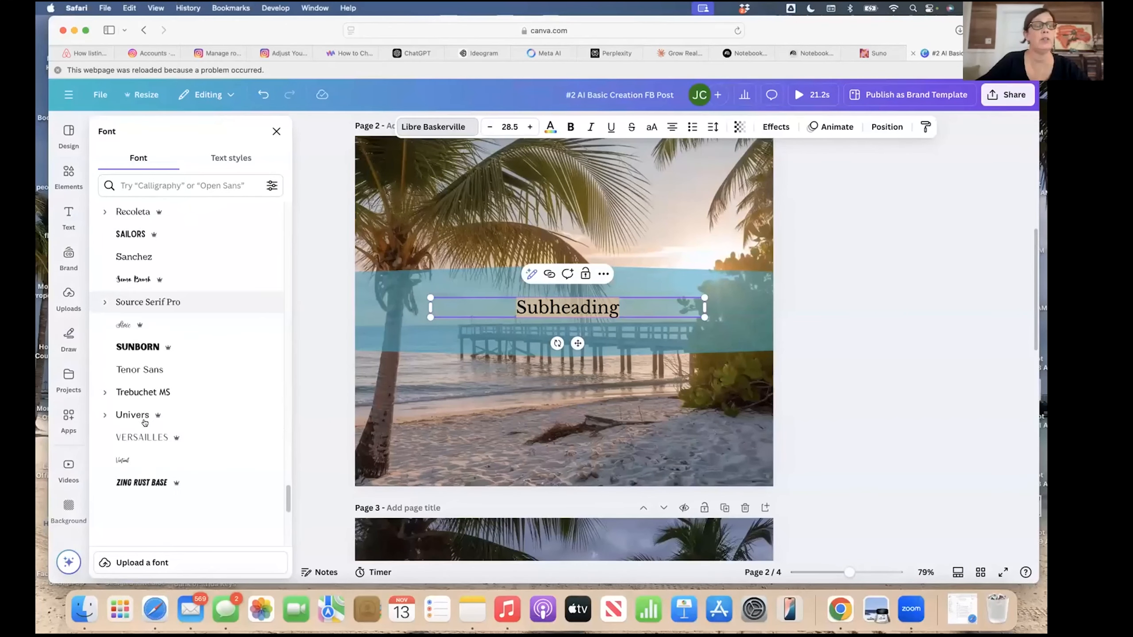
pyautogui.scroll(-5, 147, 422)
pyautogui.scroll(10, 147, 422)
pyautogui.scroll(15, 146, 422)
pyautogui.scroll(10, 147, 422)
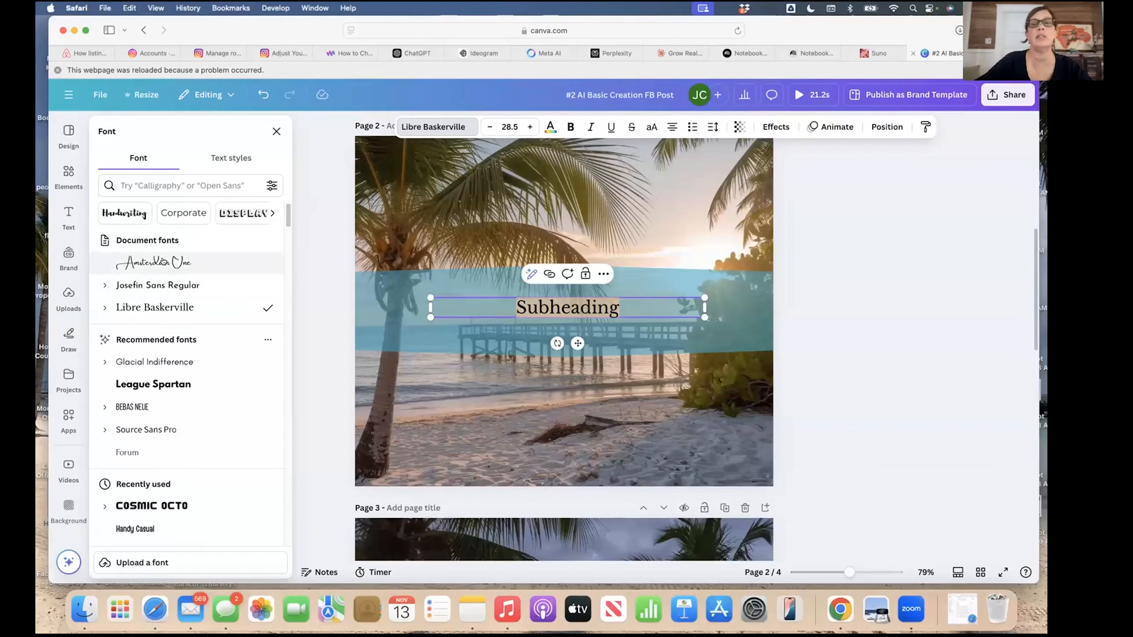
pyautogui.click(163, 262)
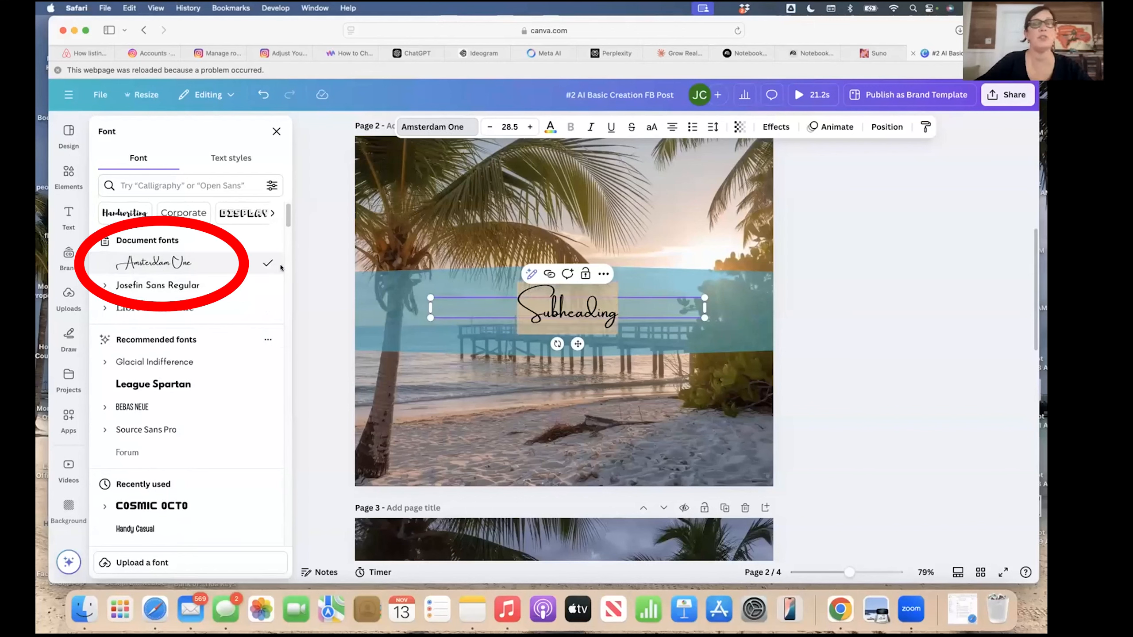
pyautogui.click(530, 395)
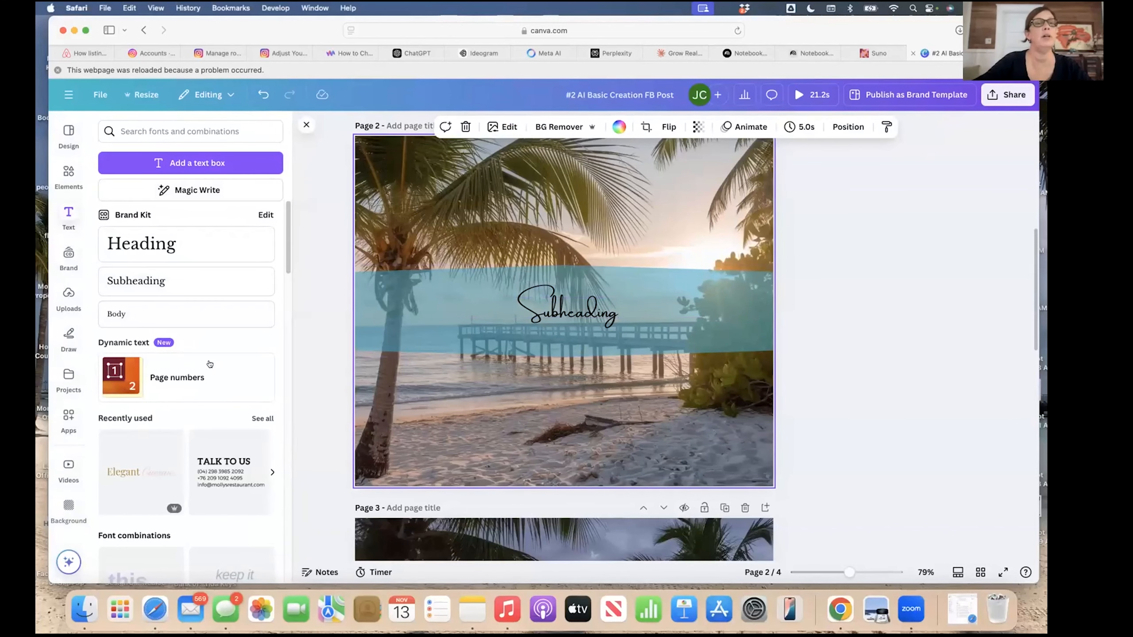
# Search the font list for 'scary', then clear the search and close the font list.
pyautogui.click(589, 309)
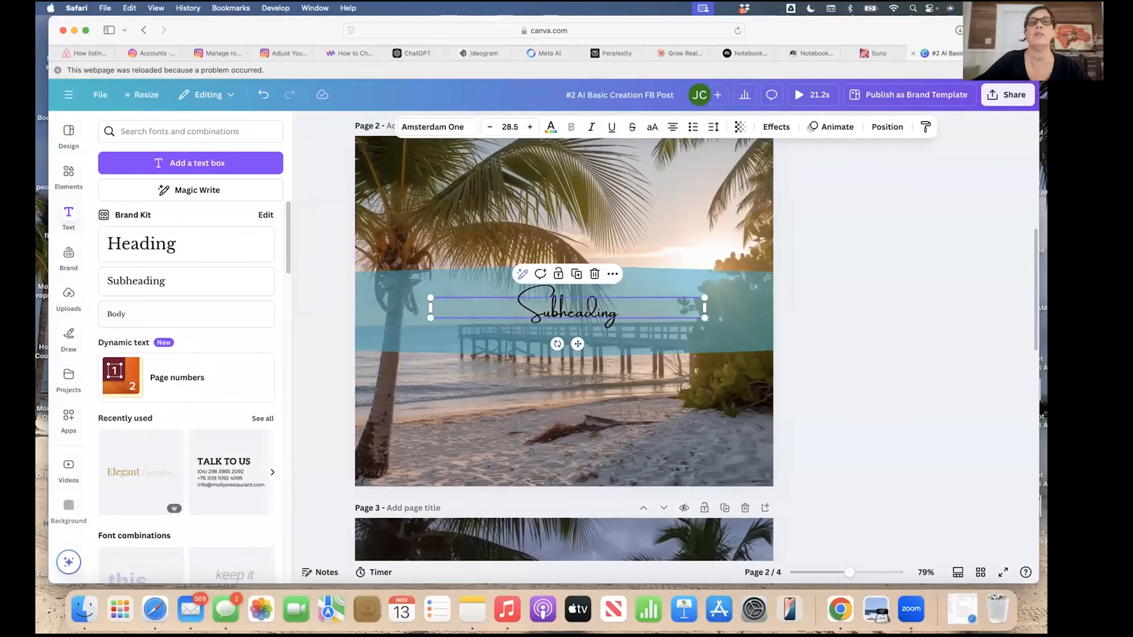
pyautogui.click(459, 129)
pyautogui.click(141, 183)
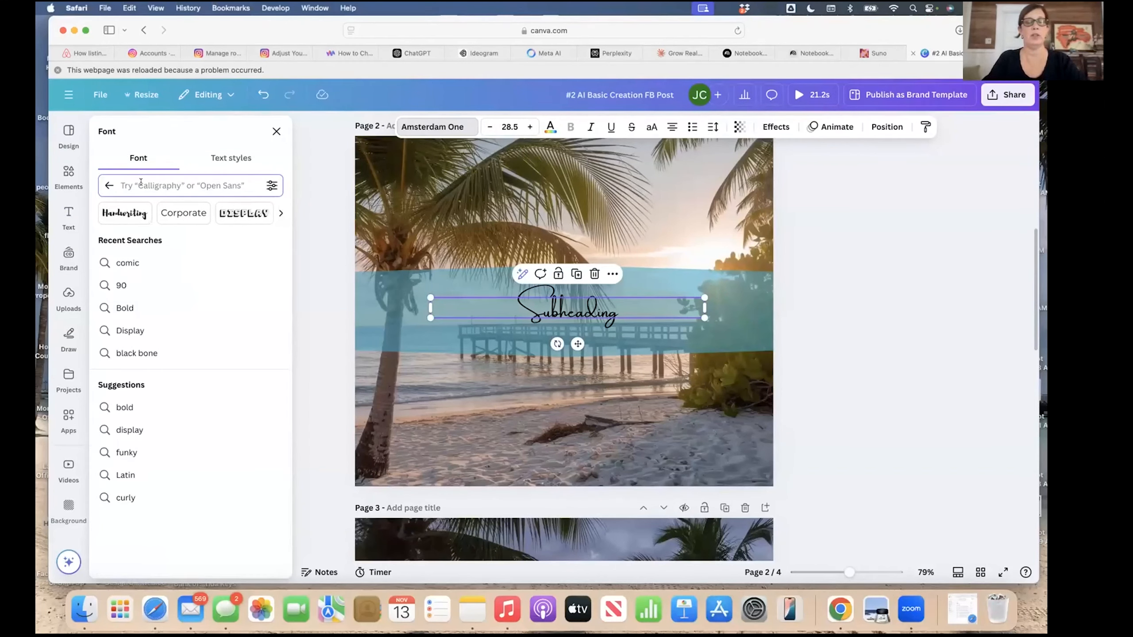
pyautogui.write('sca')
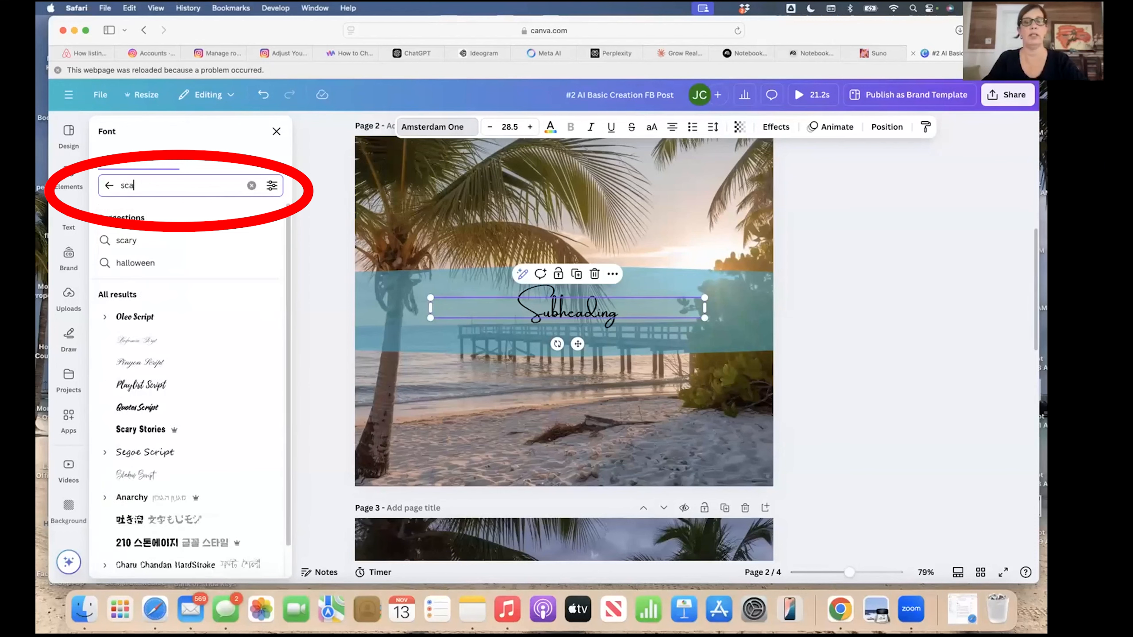
pyautogui.write('ry')
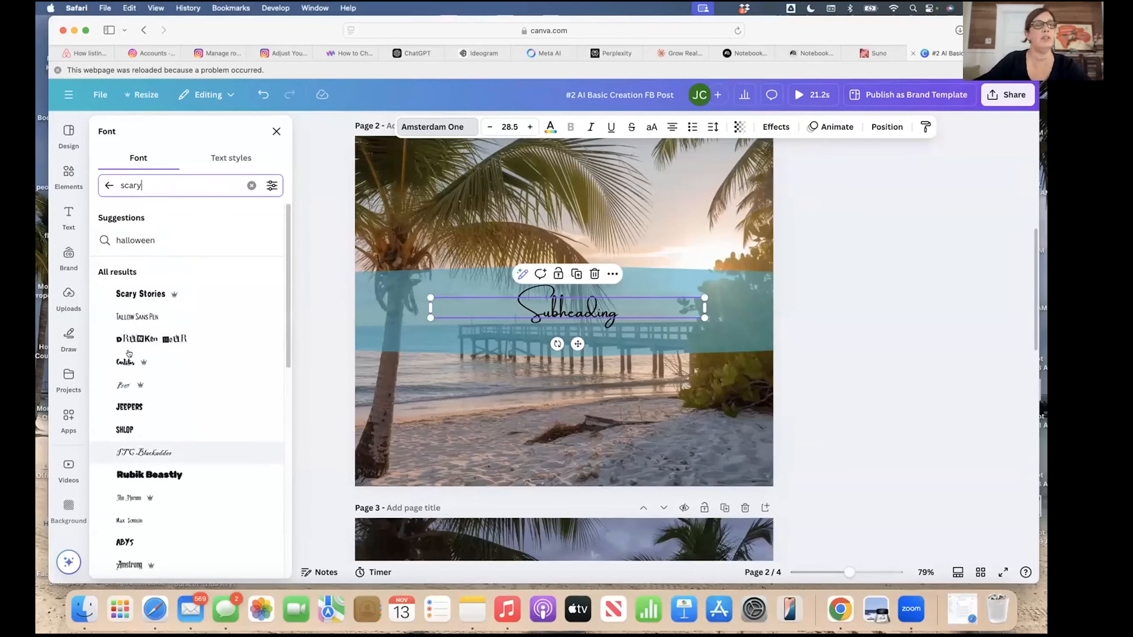
pyautogui.scroll(-2, 137, 427)
pyautogui.scroll(-3, 137, 427)
pyautogui.scroll(4, 178, 342)
pyautogui.scroll(-10, 180, 343)
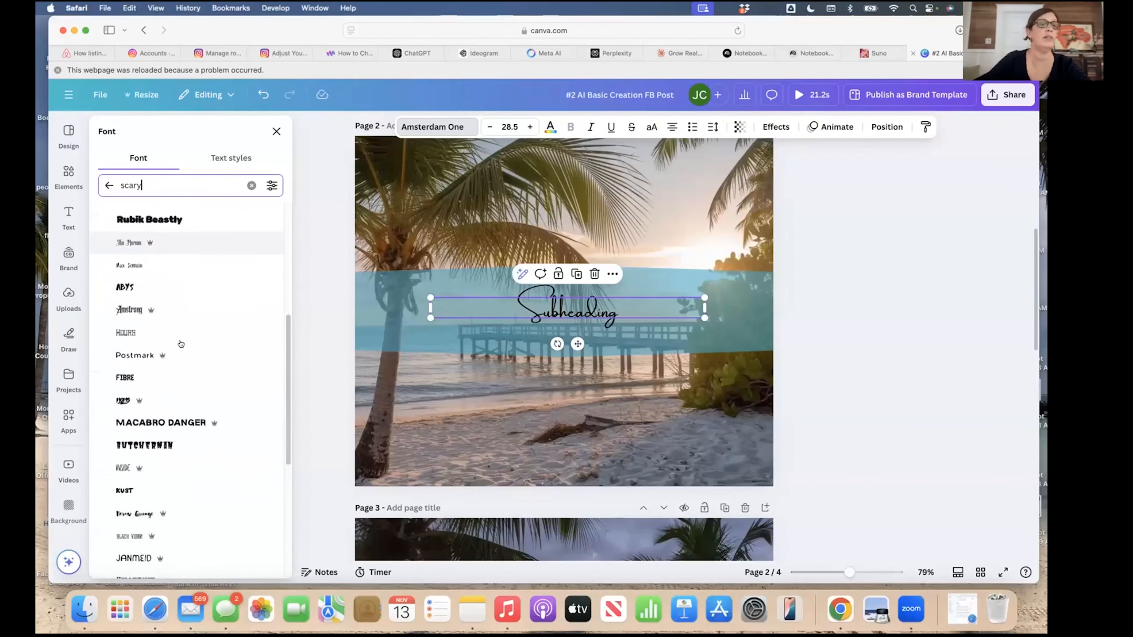
pyautogui.click(108, 184)
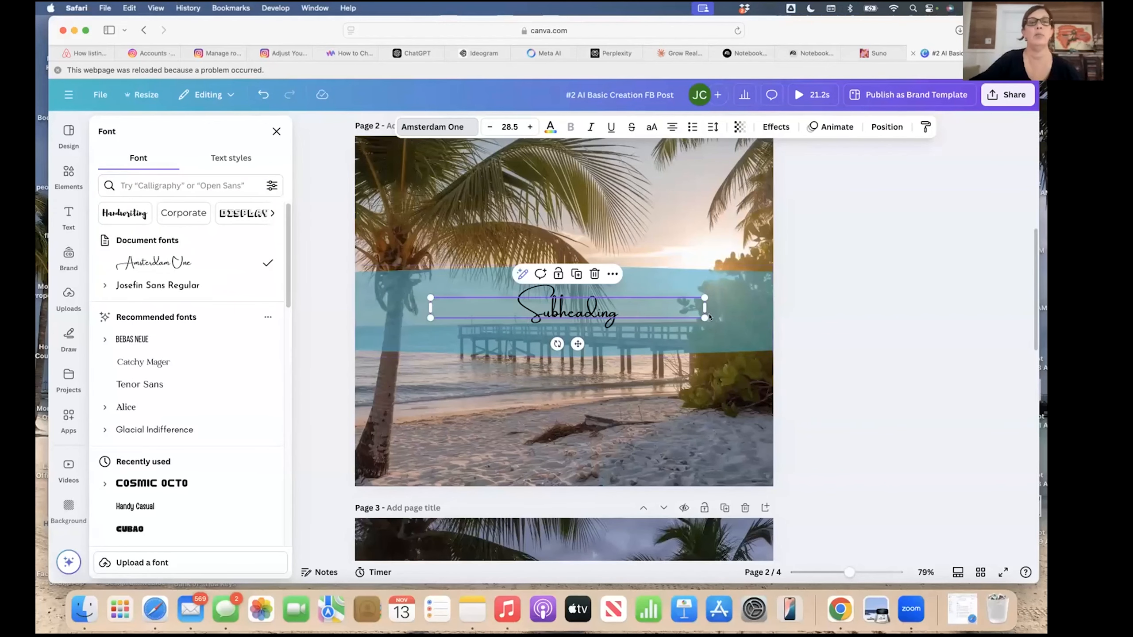
pyautogui.click(277, 131)
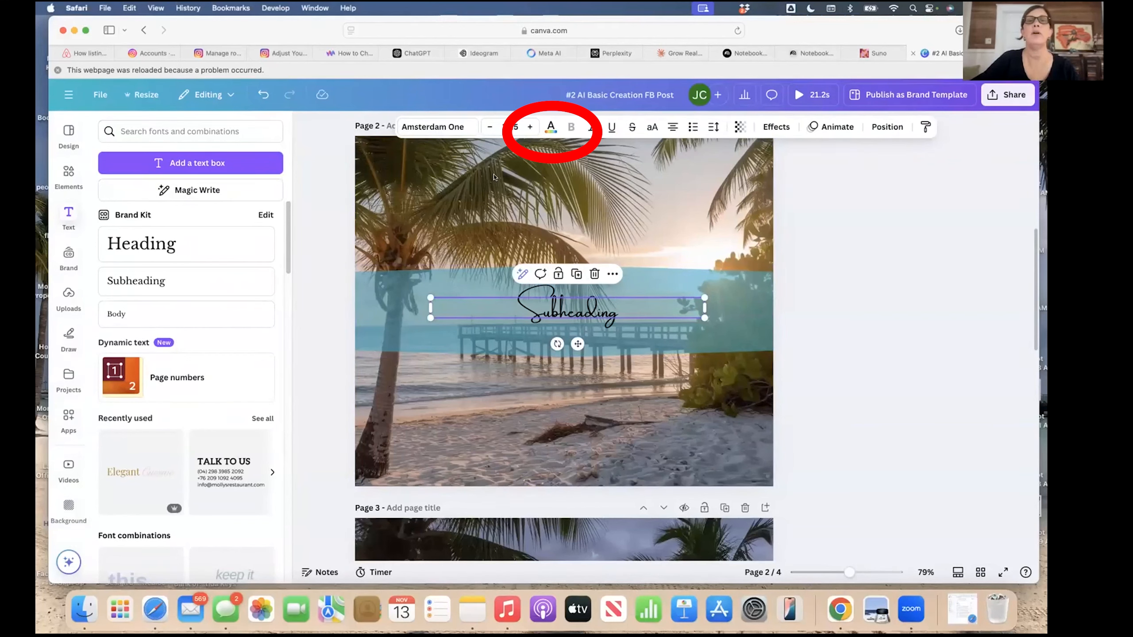
# Make the Subheading text white and enlarge it to font size 44.1.
pyautogui.click(551, 125)
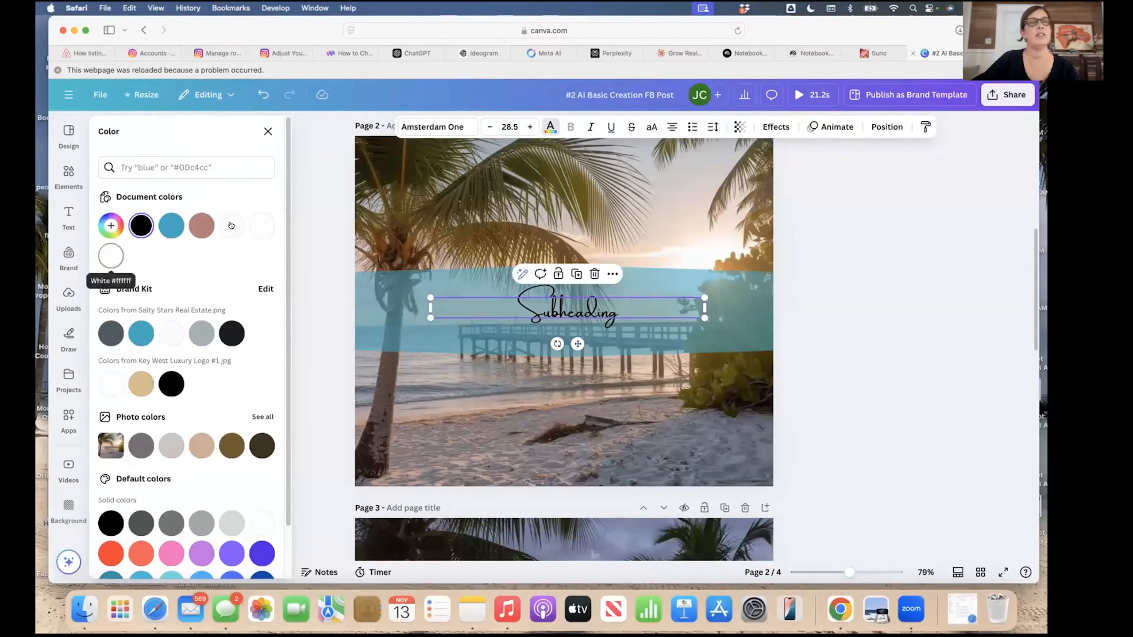
pyautogui.click(113, 257)
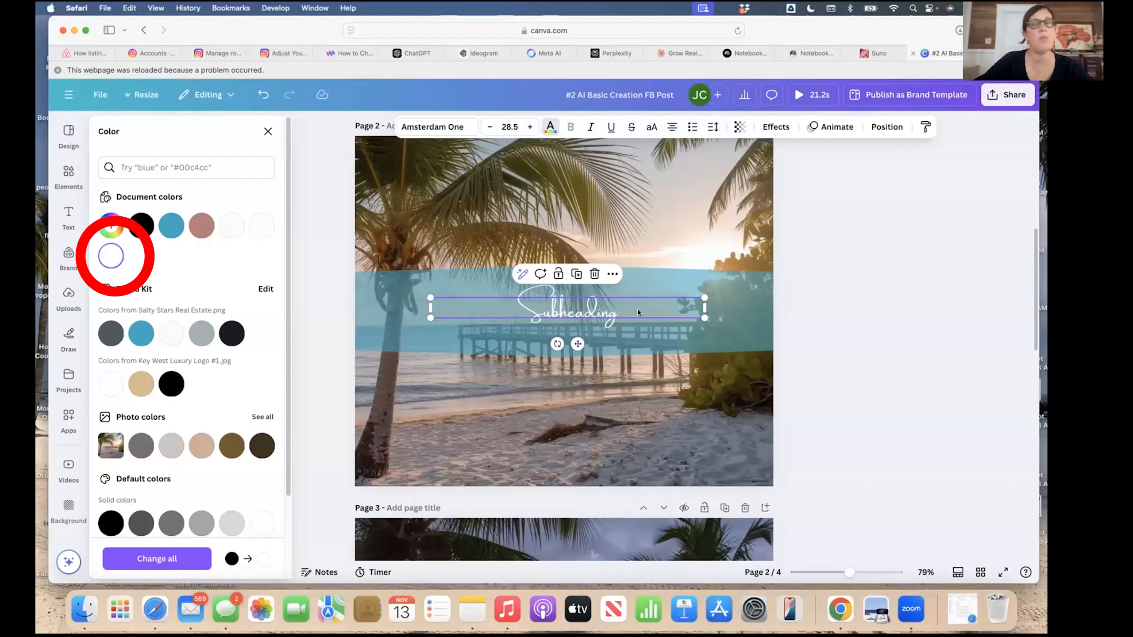
pyautogui.click(531, 128)
pyautogui.click(531, 128)
pyautogui.click(532, 128)
pyautogui.click(531, 127)
pyautogui.click(531, 128)
pyautogui.click(531, 128)
pyautogui.click(532, 127)
pyautogui.click(531, 128)
pyautogui.click(531, 127)
pyautogui.click(531, 128)
pyautogui.click(531, 128)
pyautogui.click(532, 128)
pyautogui.click(531, 127)
pyautogui.click(531, 127)
pyautogui.click(531, 127)
pyautogui.click(531, 127)
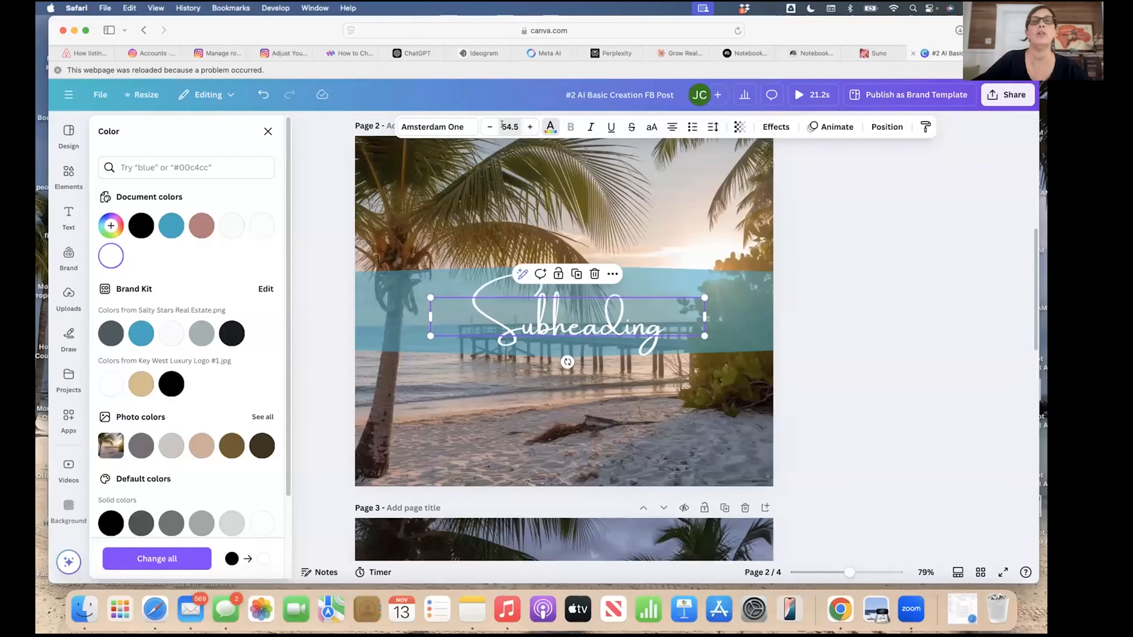
pyautogui.click(500, 123)
pyautogui.press('BackSpace')
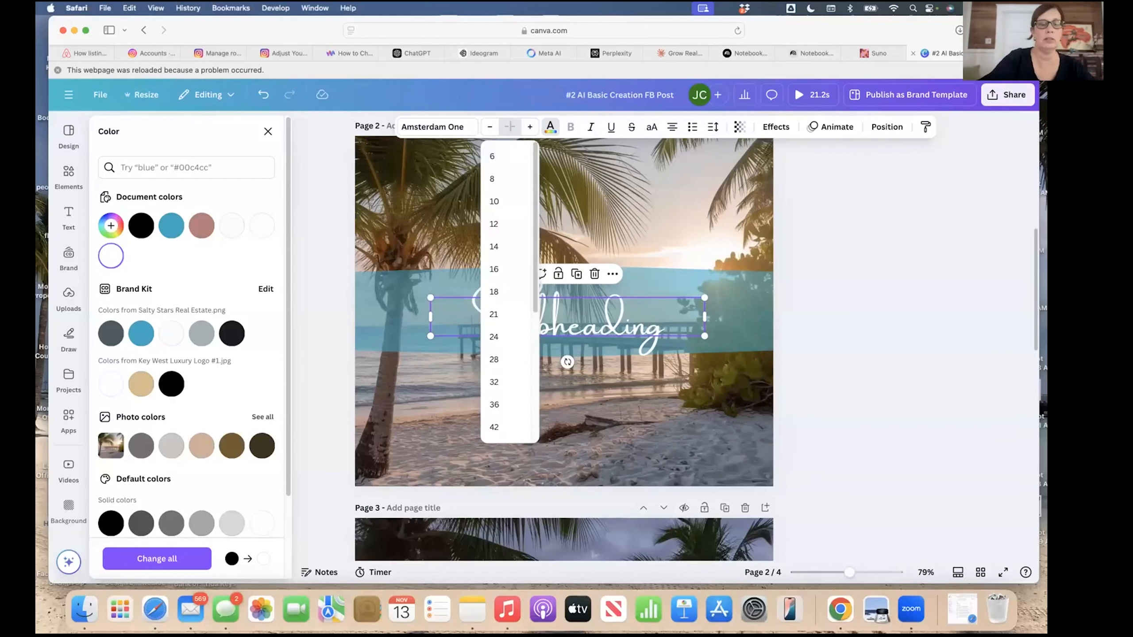
pyautogui.write('44.1')
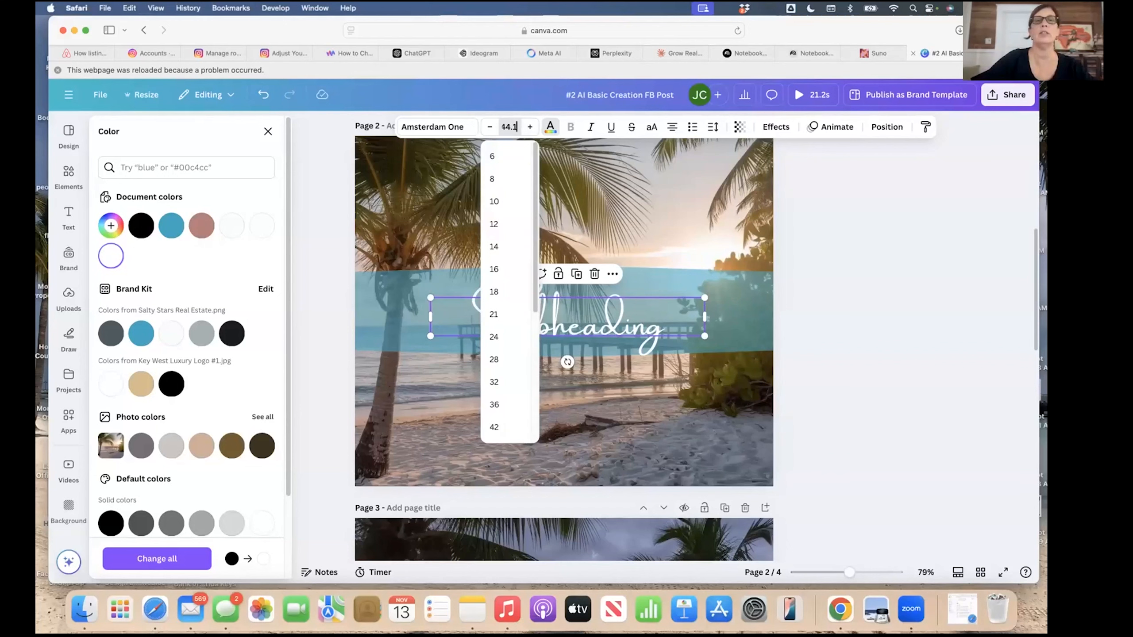
pyautogui.press('Return')
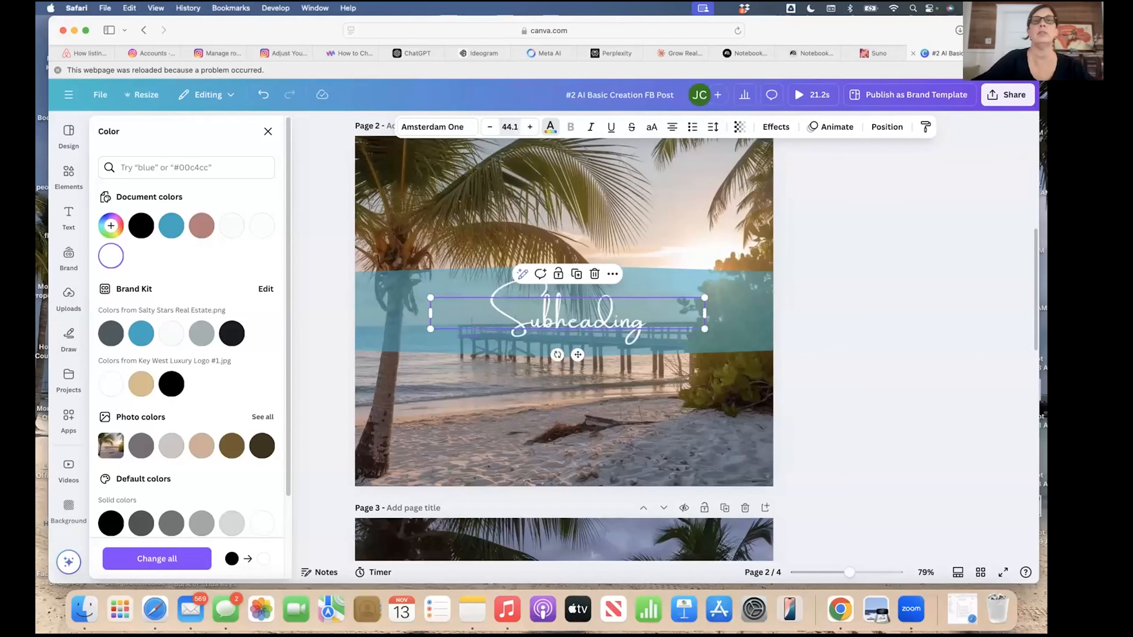
# Nudge the Subheading text slightly left on the blue banner.
pyautogui.moveTo(579, 361); pyautogui.dragTo(570, 359)
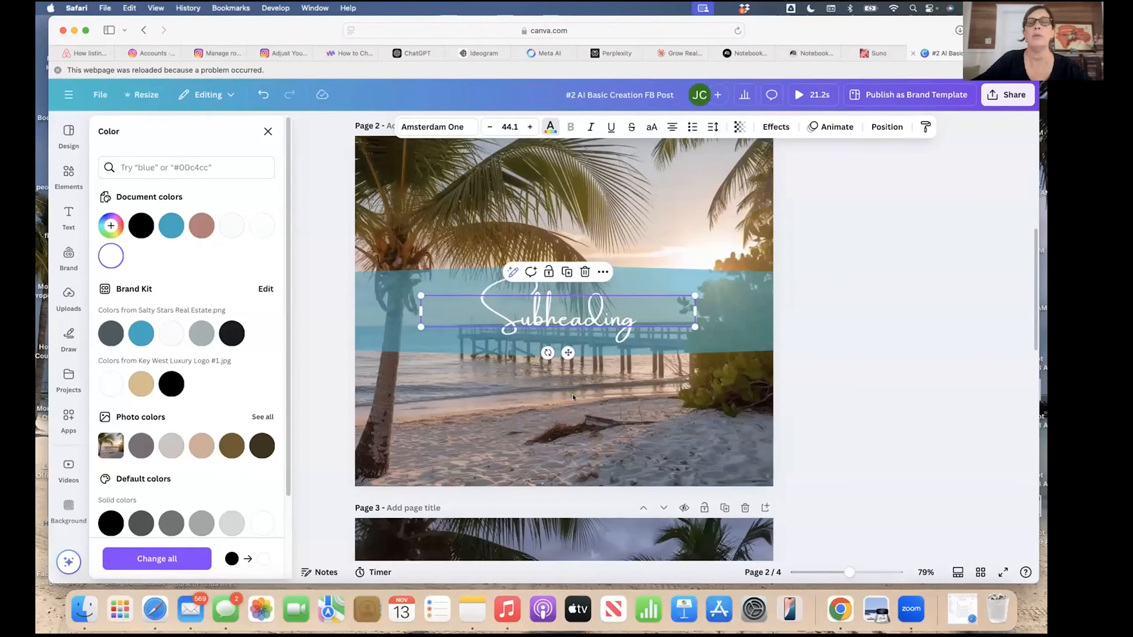
pyautogui.click(724, 316)
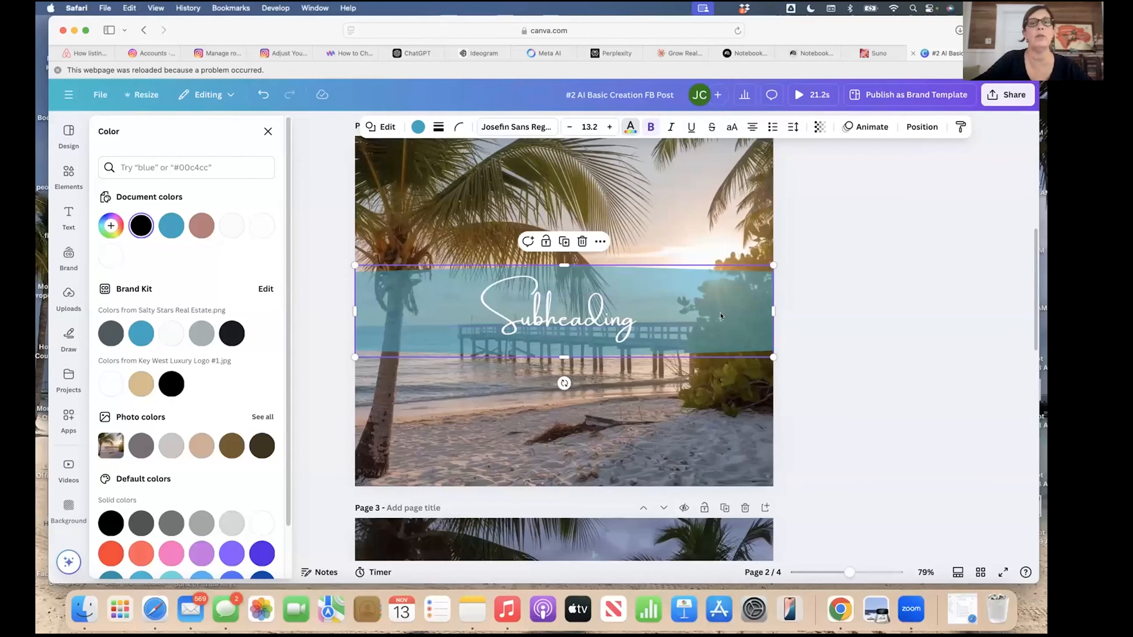
pyautogui.click(571, 317)
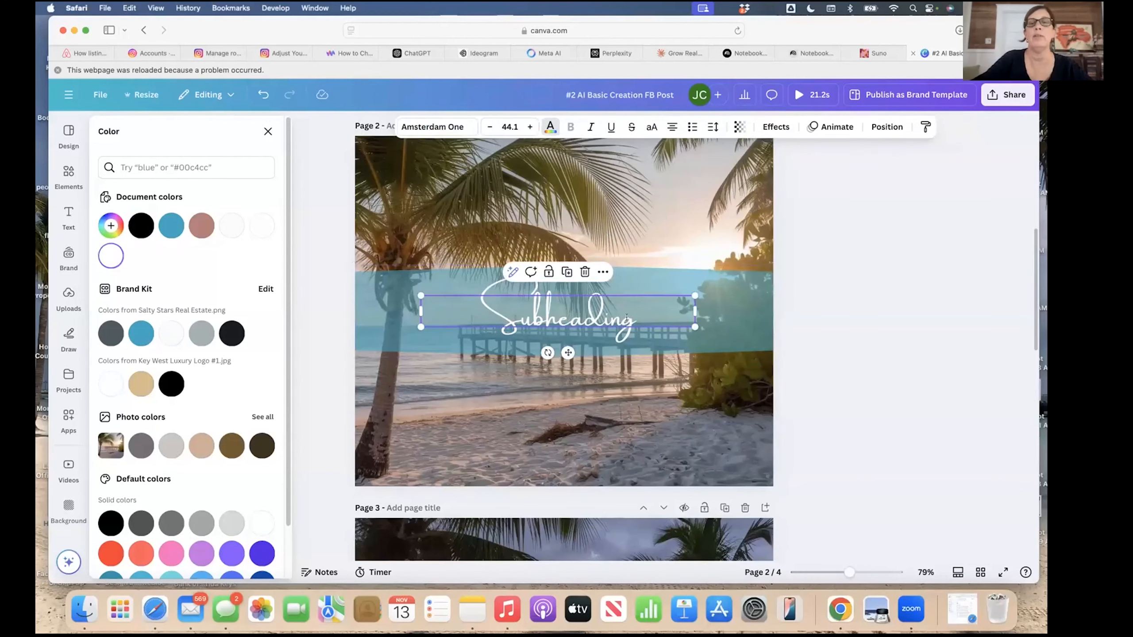
pyautogui.doubleClick(642, 318)
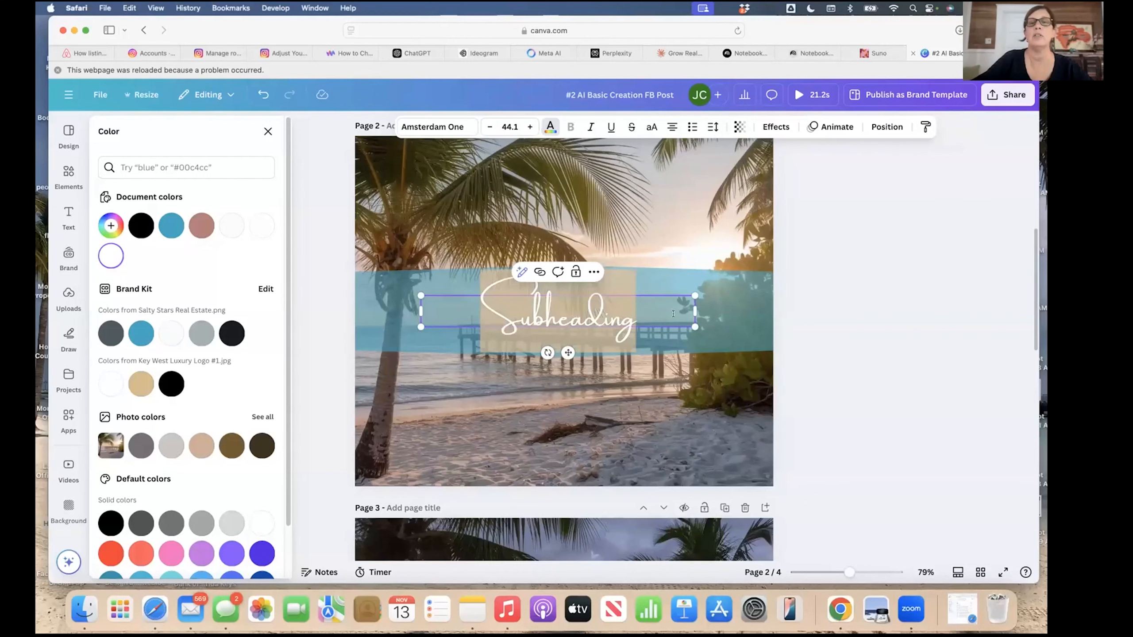
pyautogui.click(673, 314)
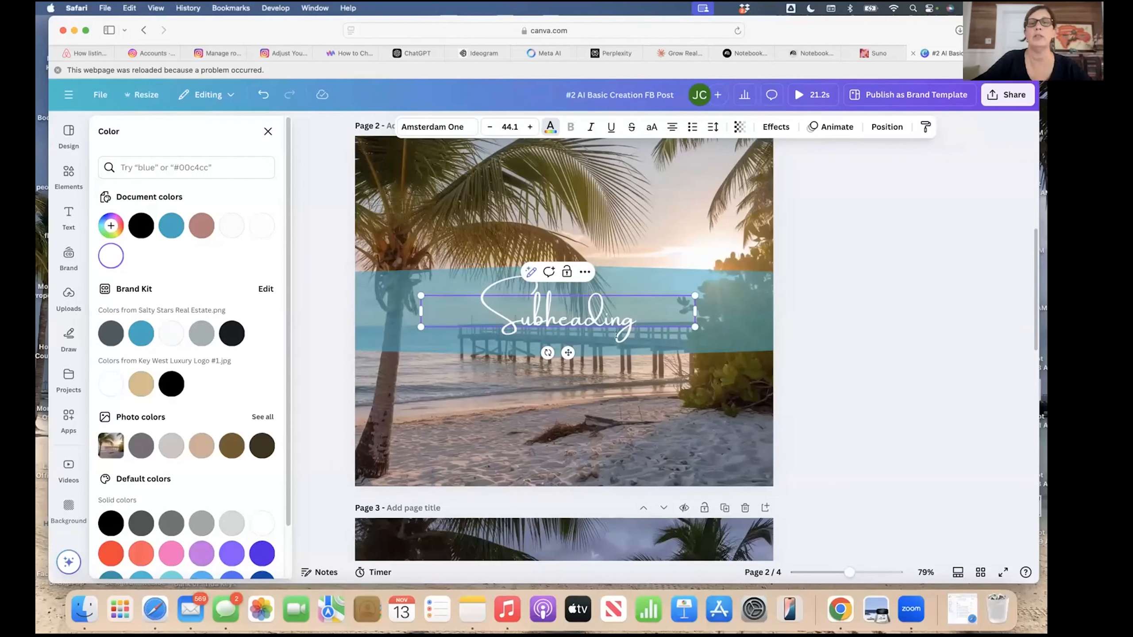
pyautogui.click(887, 127)
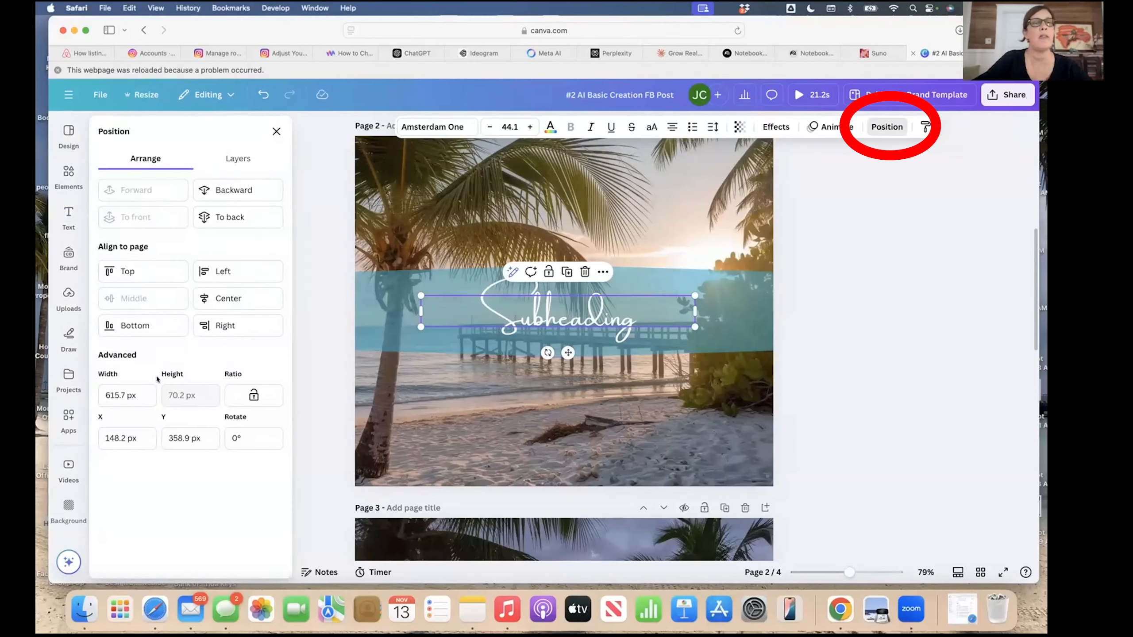
# Centre the Subheading on the page and retype it as 'Dreaming of Paradise'.
pyautogui.click(224, 299)
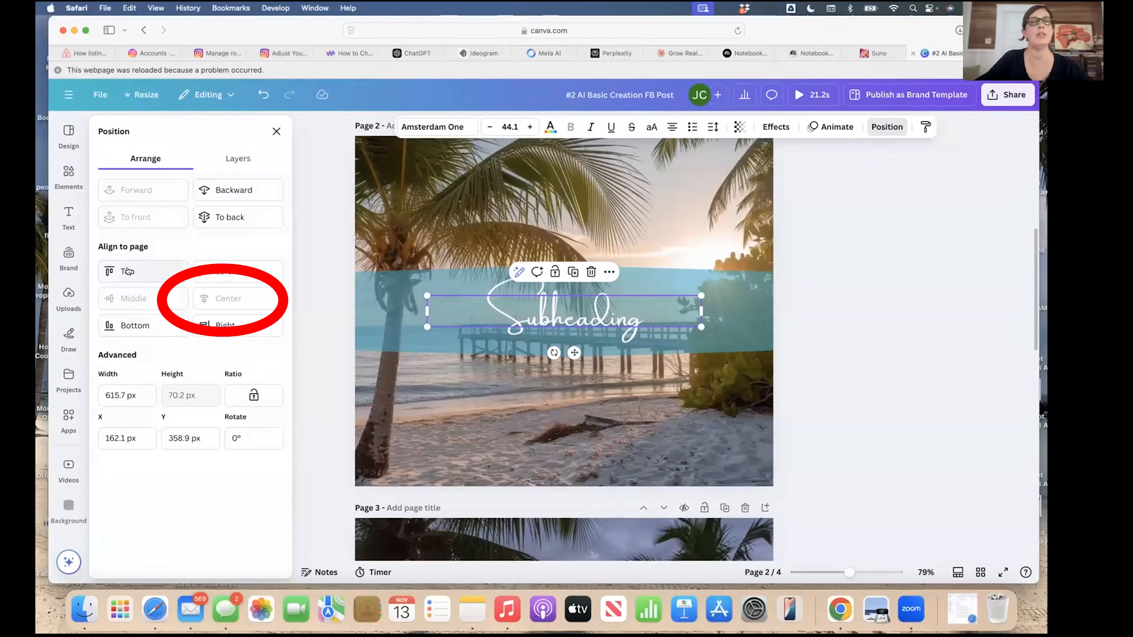
pyautogui.doubleClick(643, 318)
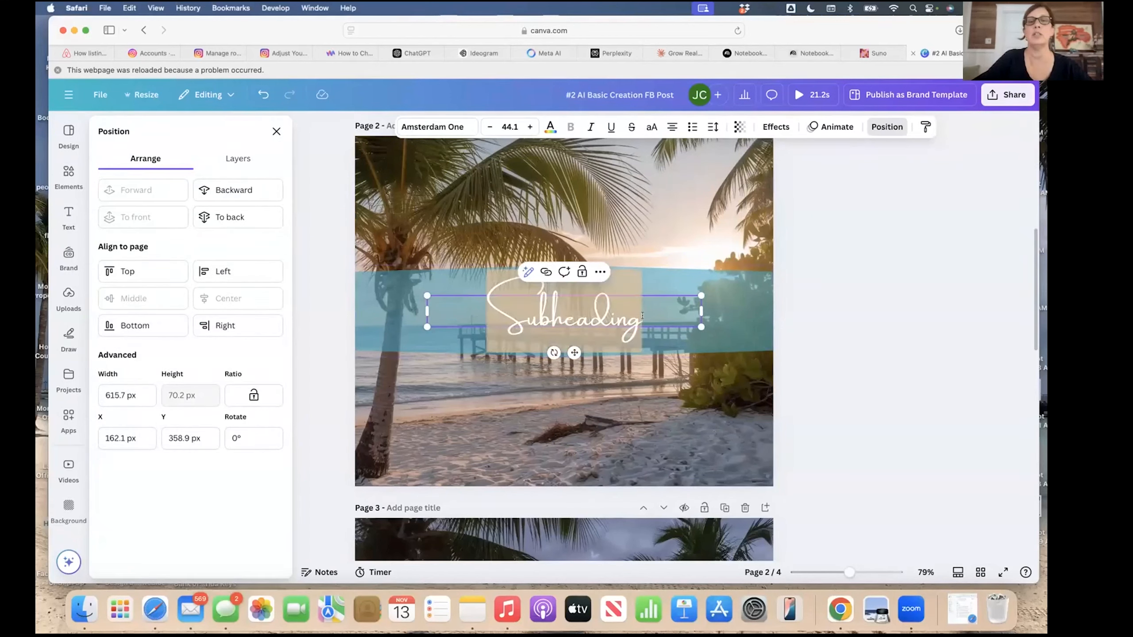
pyautogui.click(642, 315)
pyautogui.press('BackSpace')
pyautogui.press('BackSpace')
pyautogui.press('BackSpace')
pyautogui.press('BackSpace')
pyautogui.press('BackSpace')
pyautogui.press('BackSpace')
pyautogui.press('BackSpace')
pyautogui.press('BackSpace')
pyautogui.press('BackSpace')
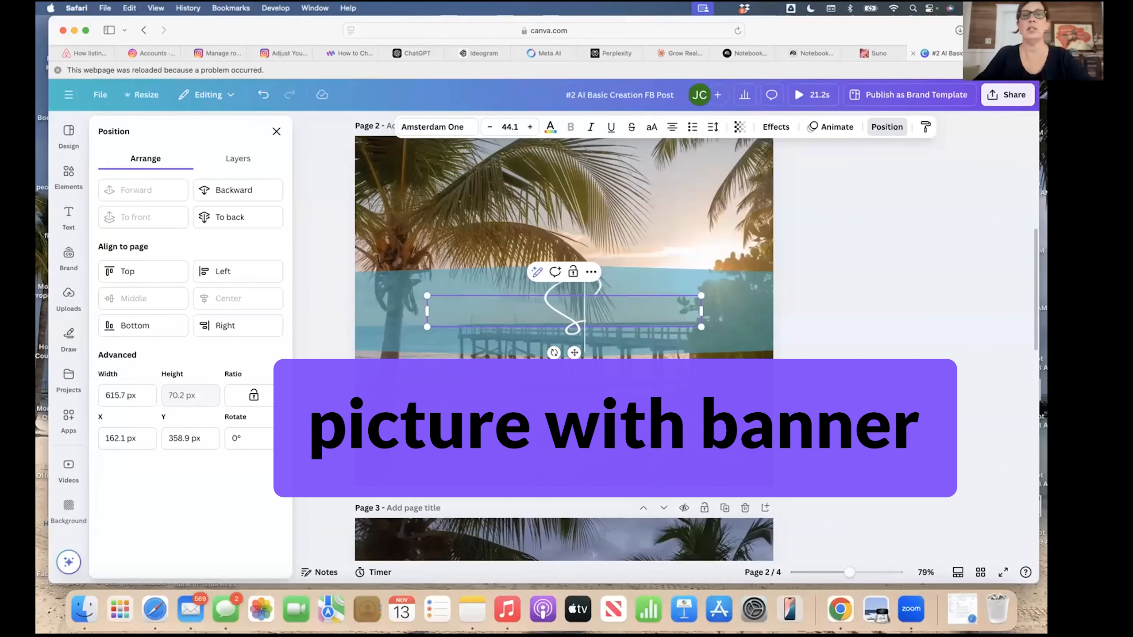
pyautogui.press('BackSpace')
pyautogui.write('Dream')
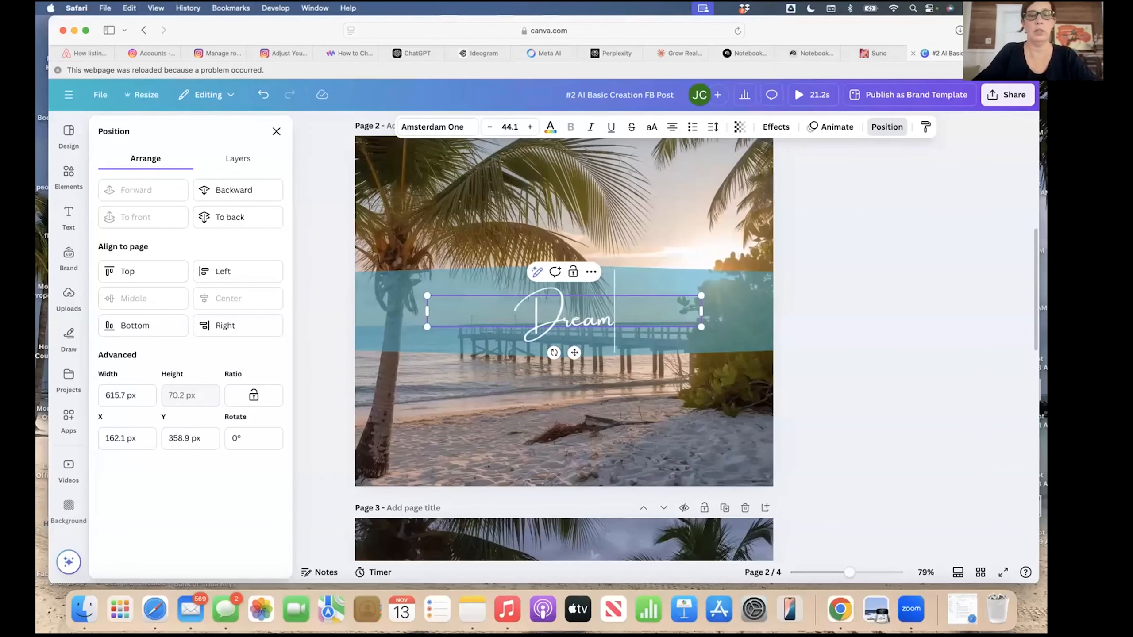
pyautogui.write('ing of P')
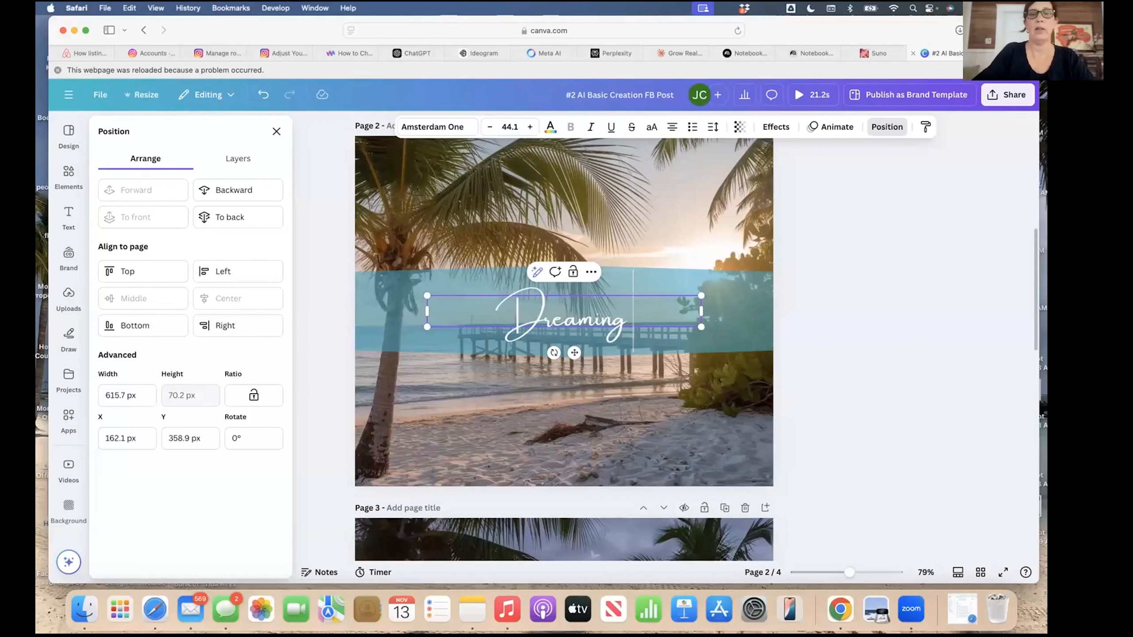
pyautogui.write('ar')
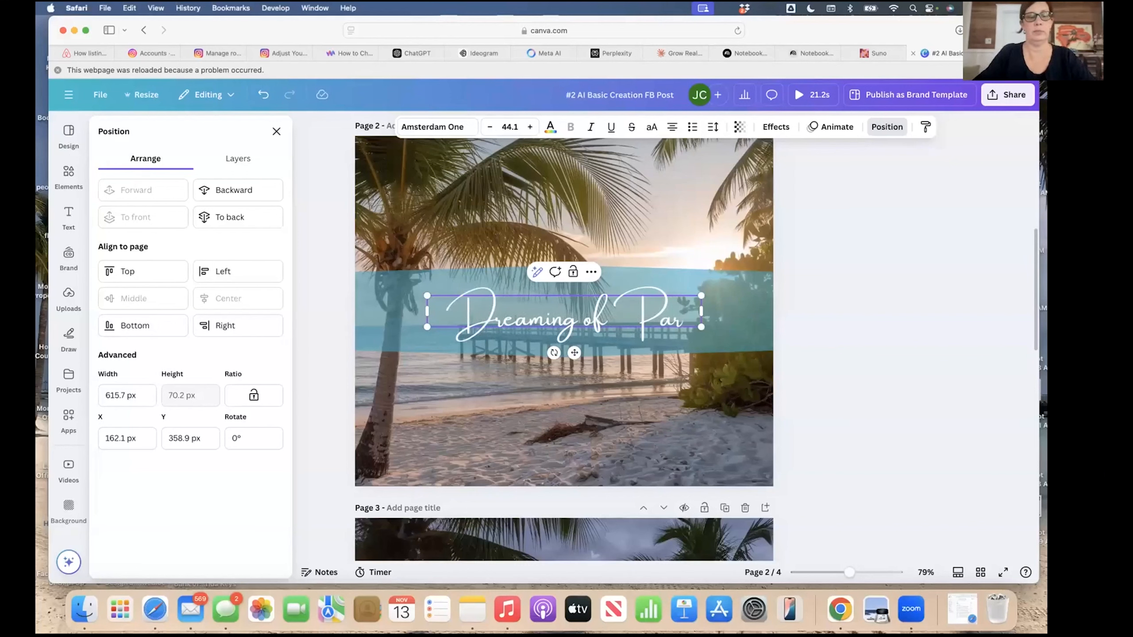
pyautogui.write('adise')
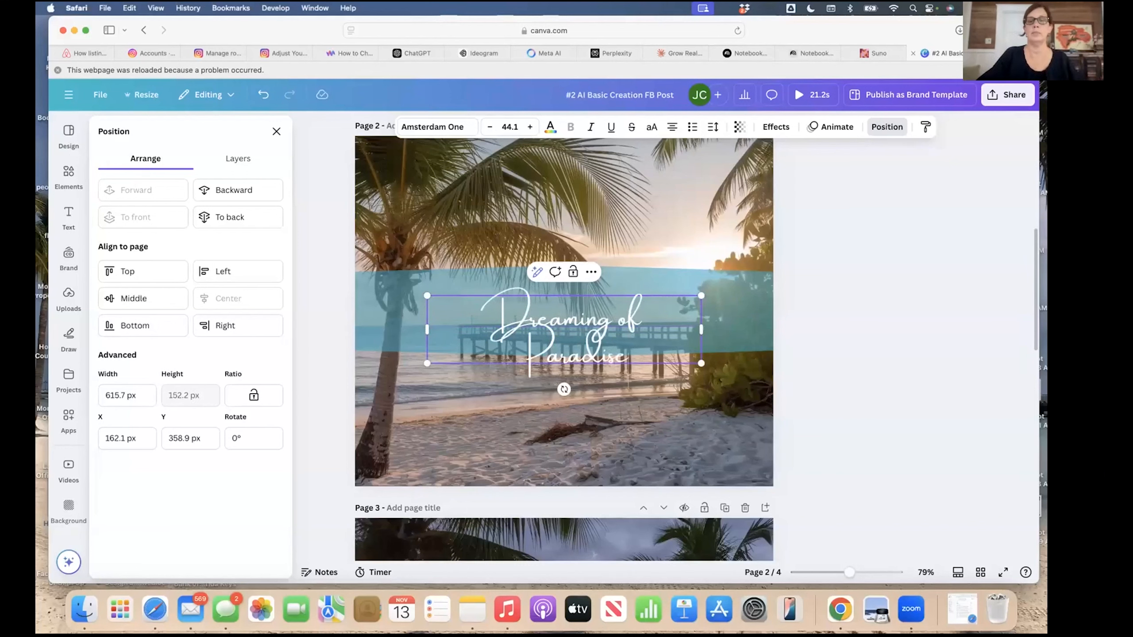
pyautogui.click(638, 402)
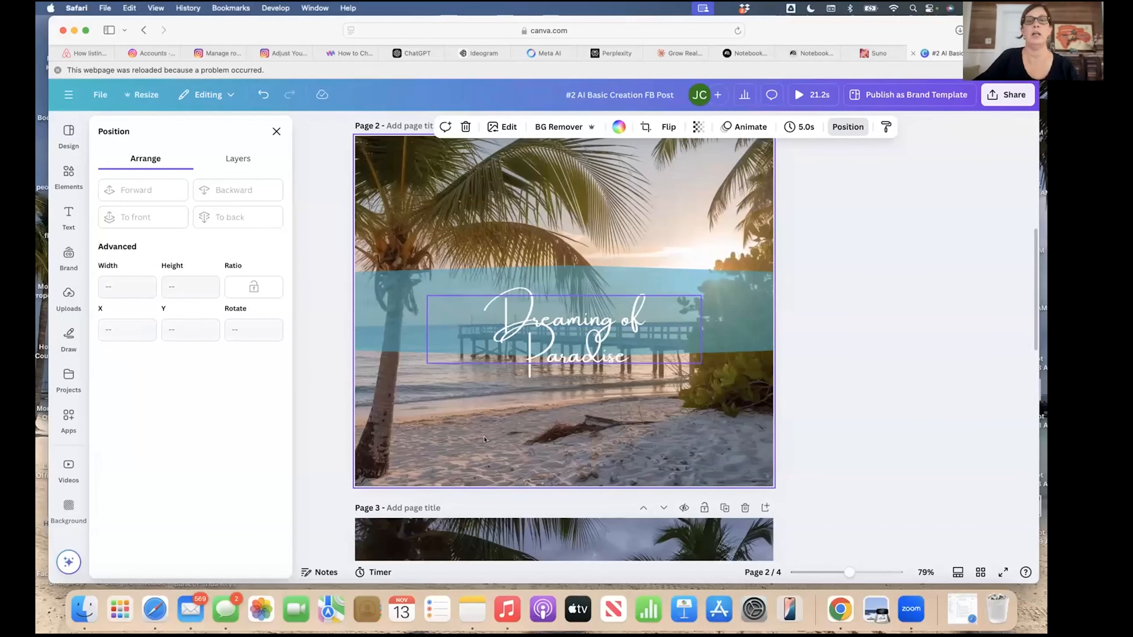
# Widen the title box on both sides so the script sits on one line.
pyautogui.click(528, 353)
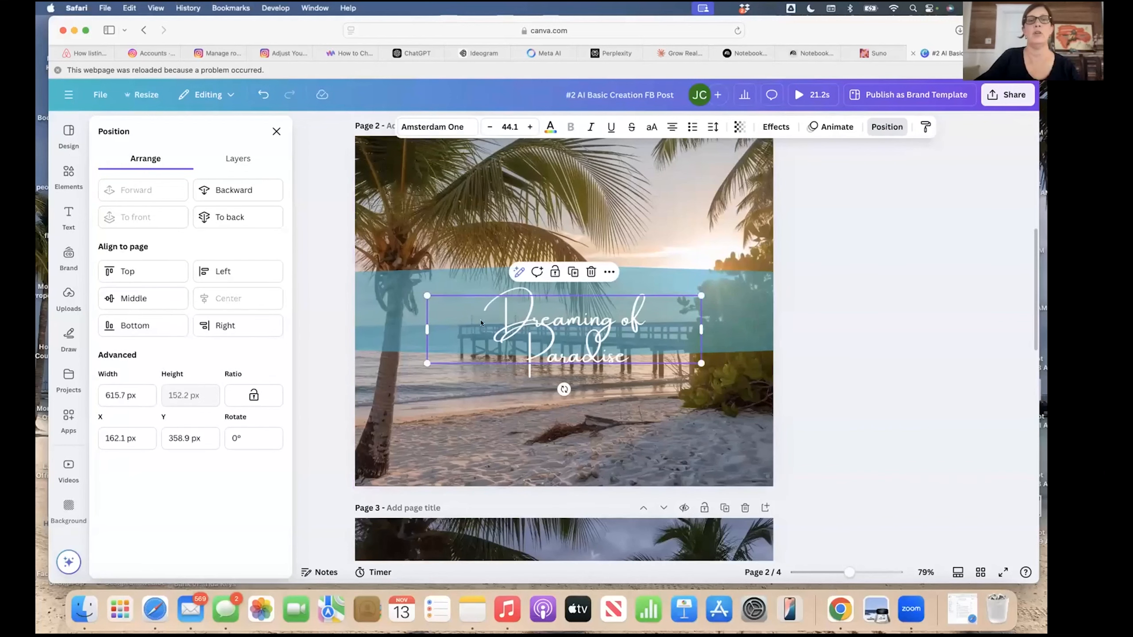
pyautogui.click(428, 331)
pyautogui.moveTo(431, 335); pyautogui.dragTo(359, 328)
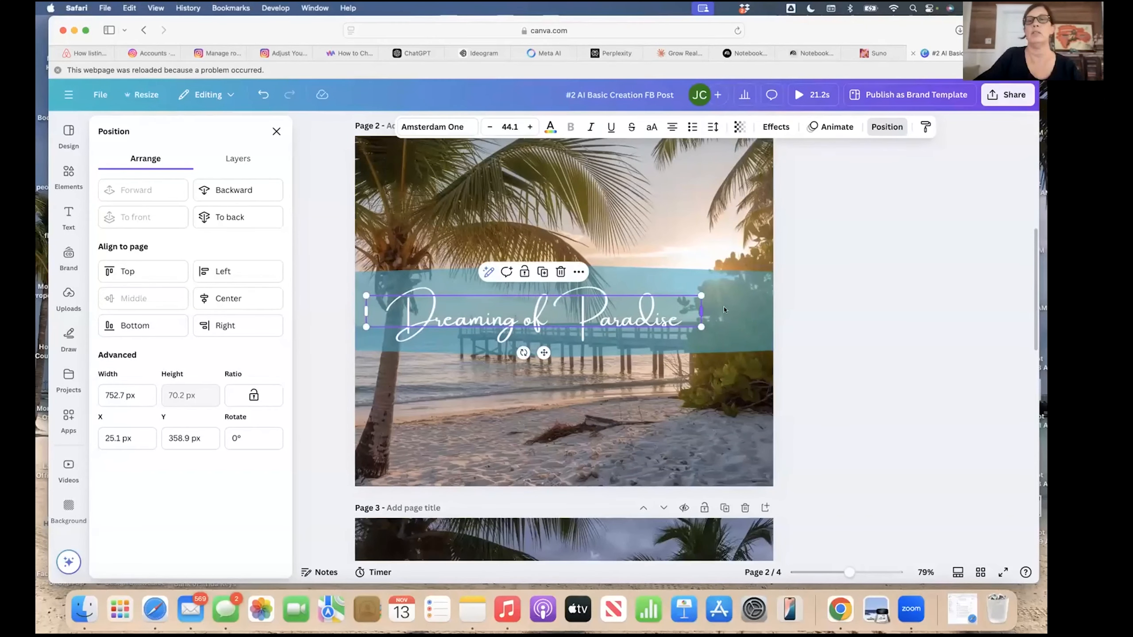
pyautogui.moveTo(724, 309); pyautogui.dragTo(726, 311)
# Compare with page 1 and centre the 'Dreaming of Paradise' title horizontally on page 2.
pyautogui.scroll(8, 525, 441)
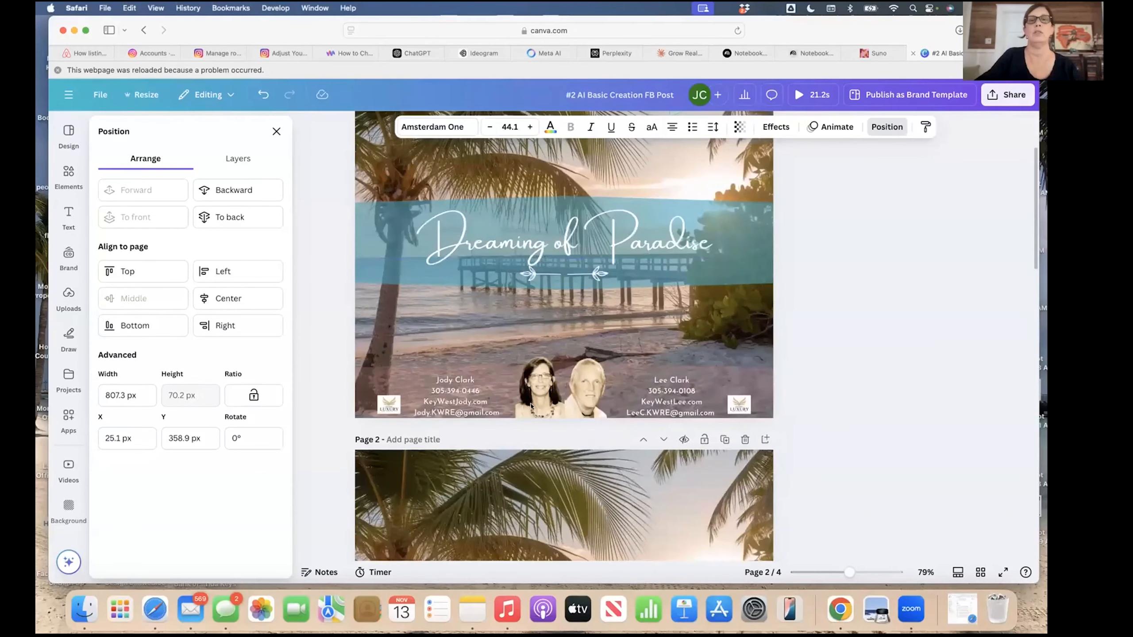
pyautogui.click(554, 306)
pyautogui.scroll(-5, 545, 357)
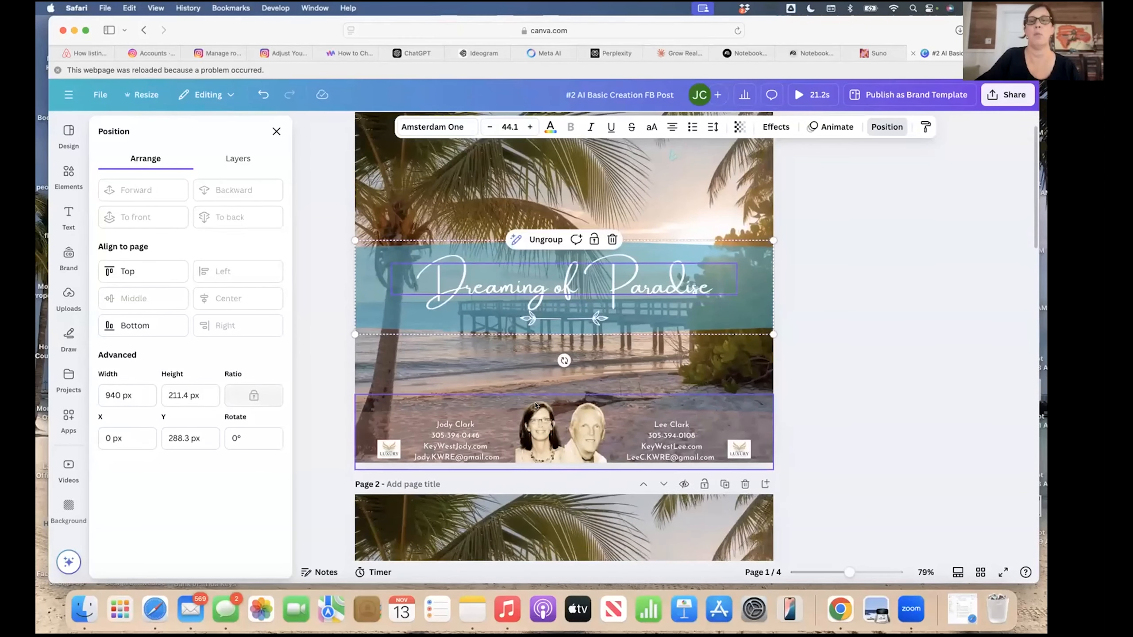
pyautogui.click(538, 379)
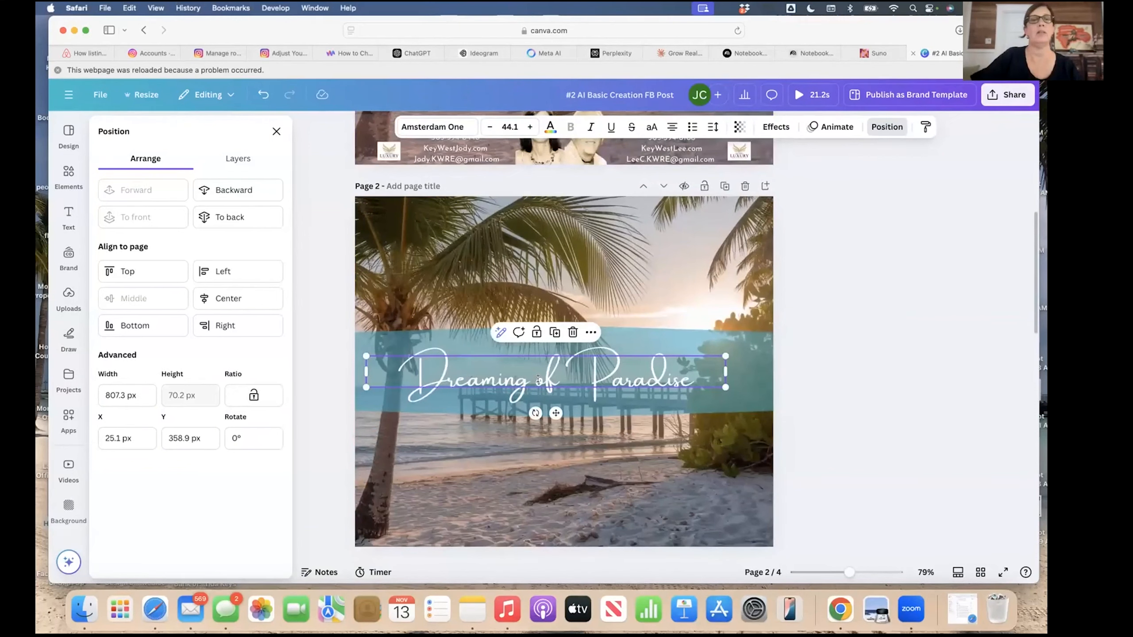
pyautogui.click(882, 128)
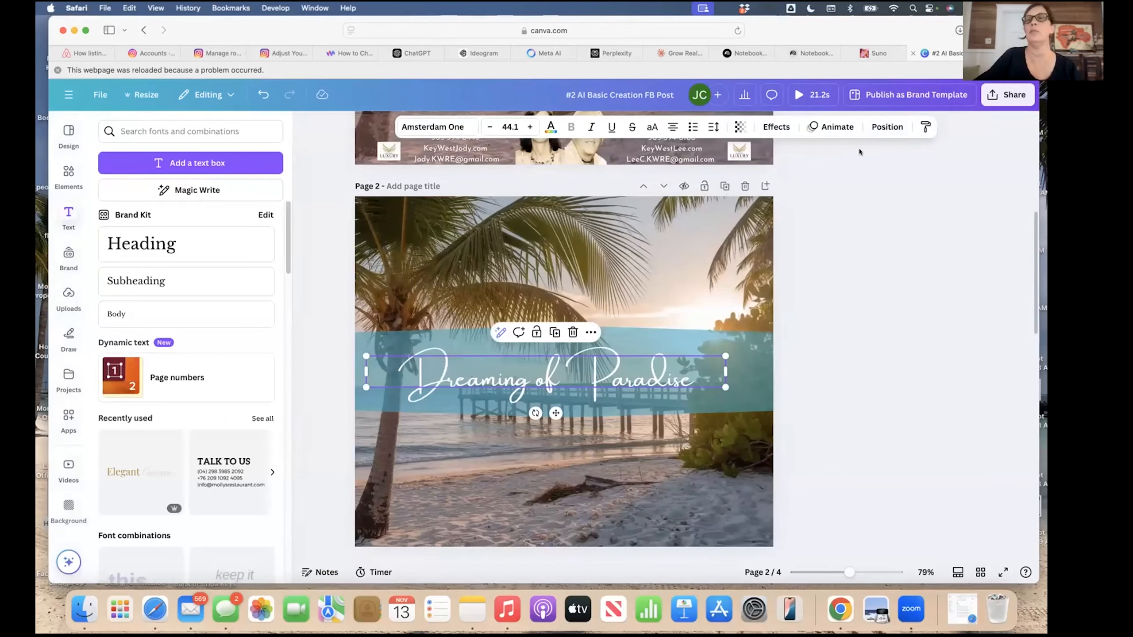
pyautogui.click(888, 127)
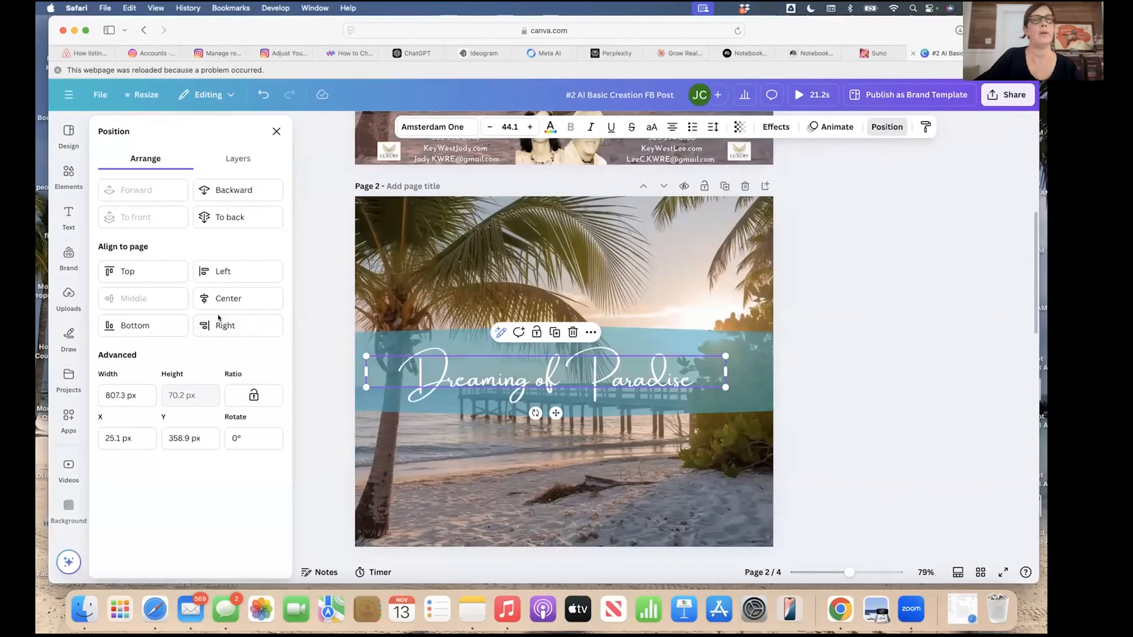
pyautogui.click(223, 304)
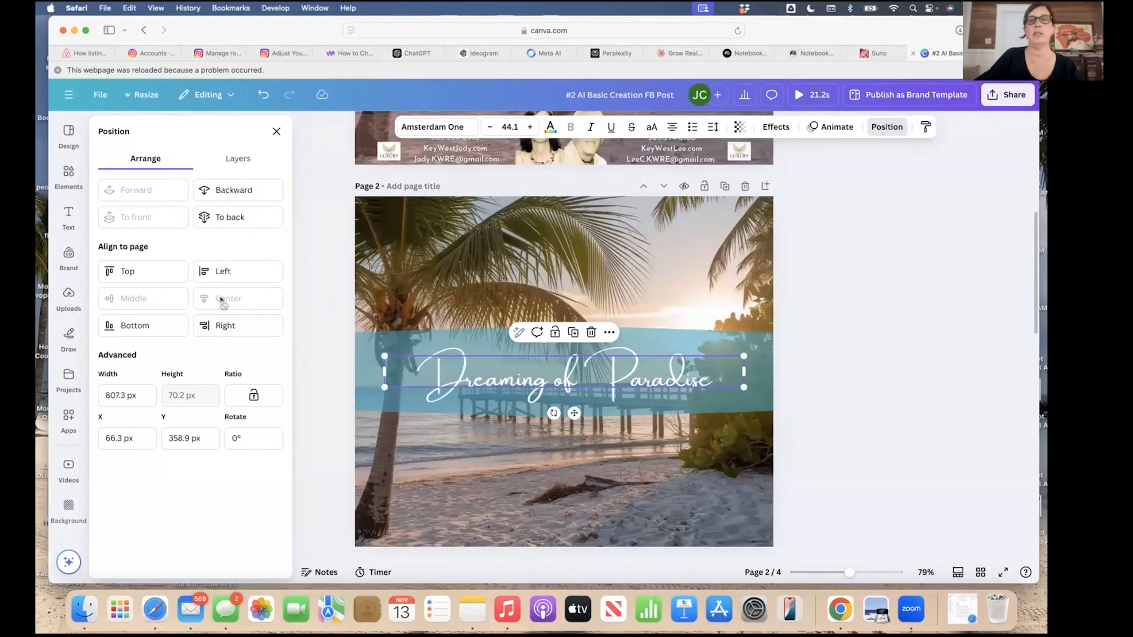
pyautogui.click(534, 442)
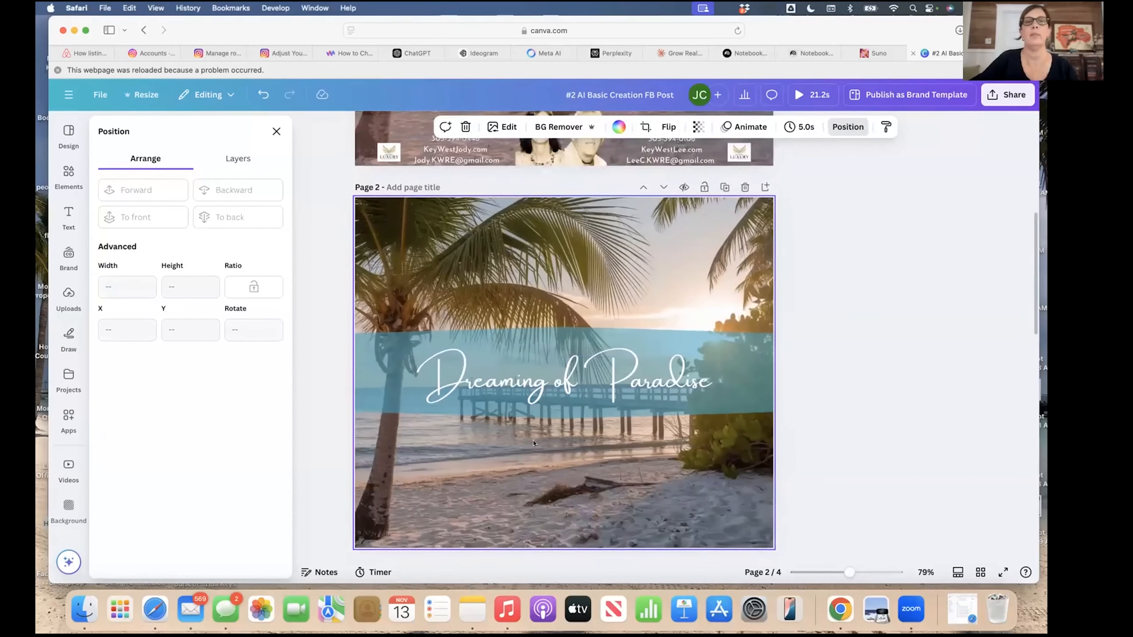
# Check page 1's banner group against page 2's centred title.
pyautogui.scroll(5, 533, 442)
pyautogui.scroll(1, 534, 439)
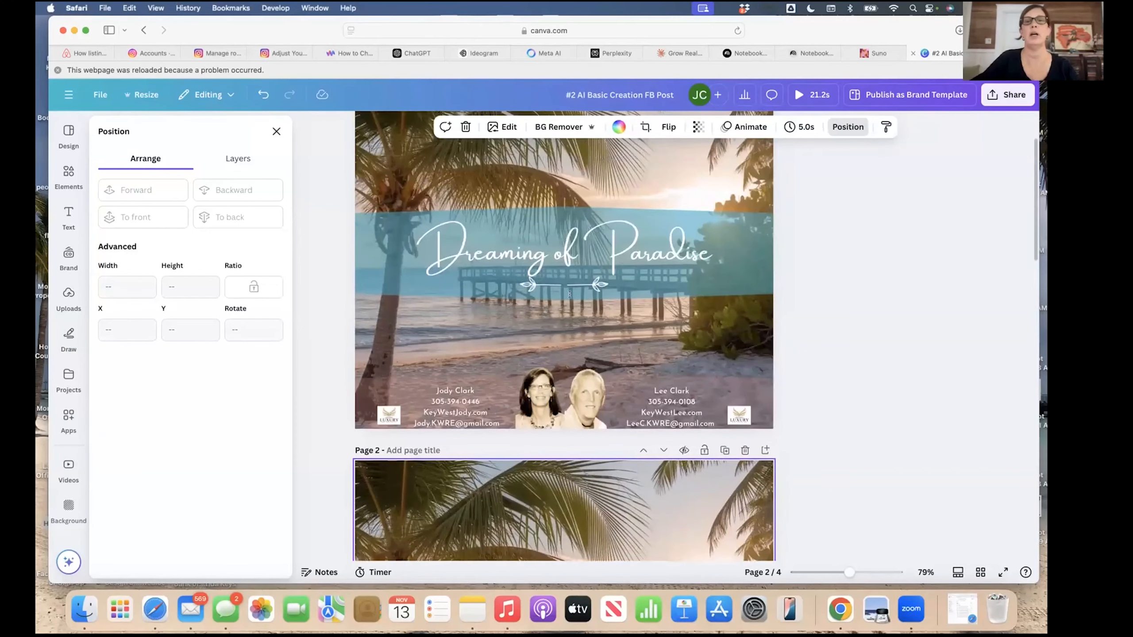
pyautogui.click(597, 241)
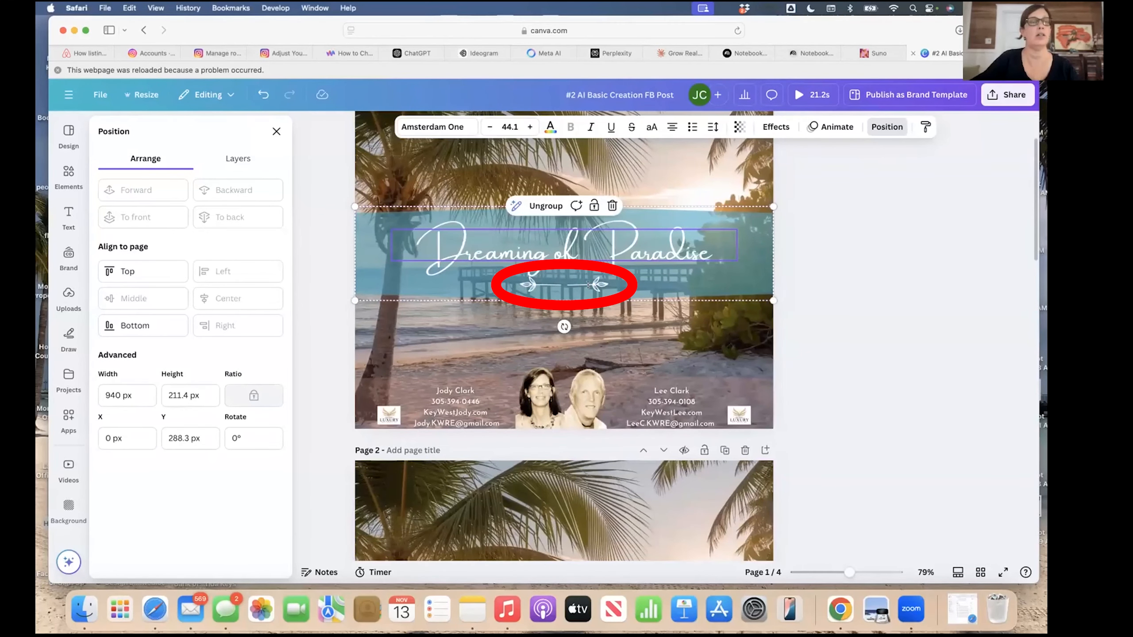
pyautogui.scroll(-6, 553, 381)
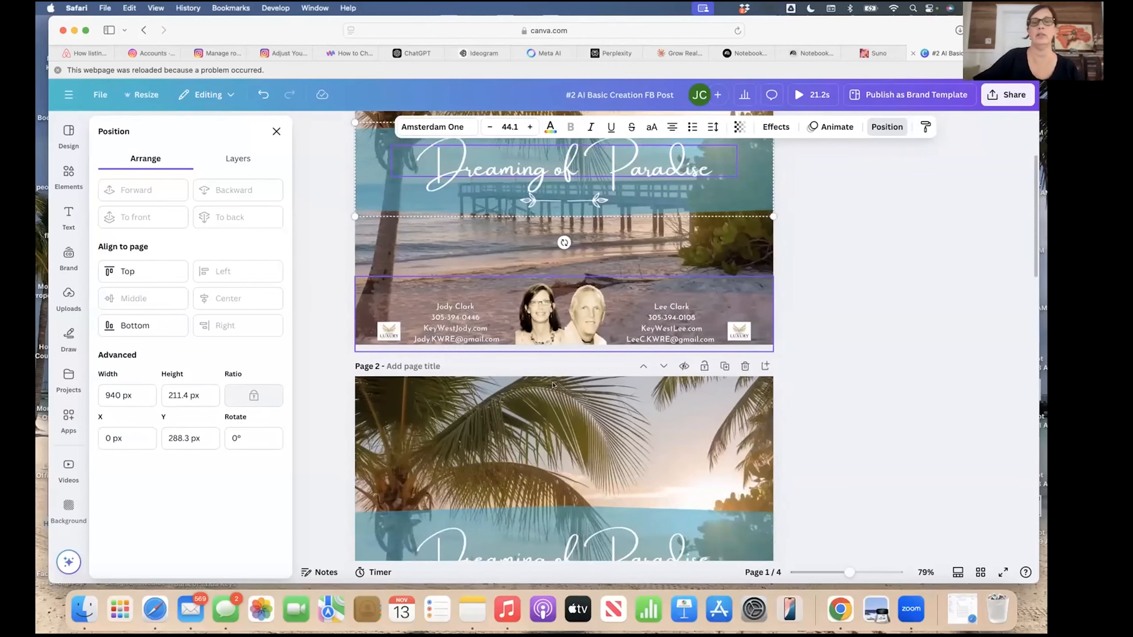
pyautogui.click(553, 326)
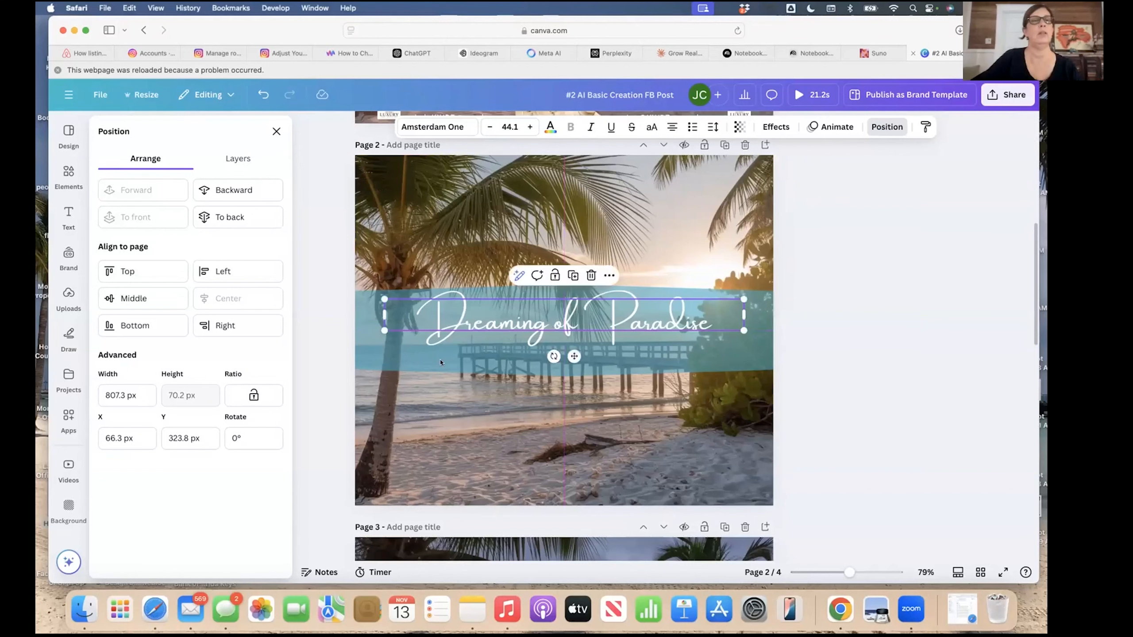
pyautogui.click(562, 397)
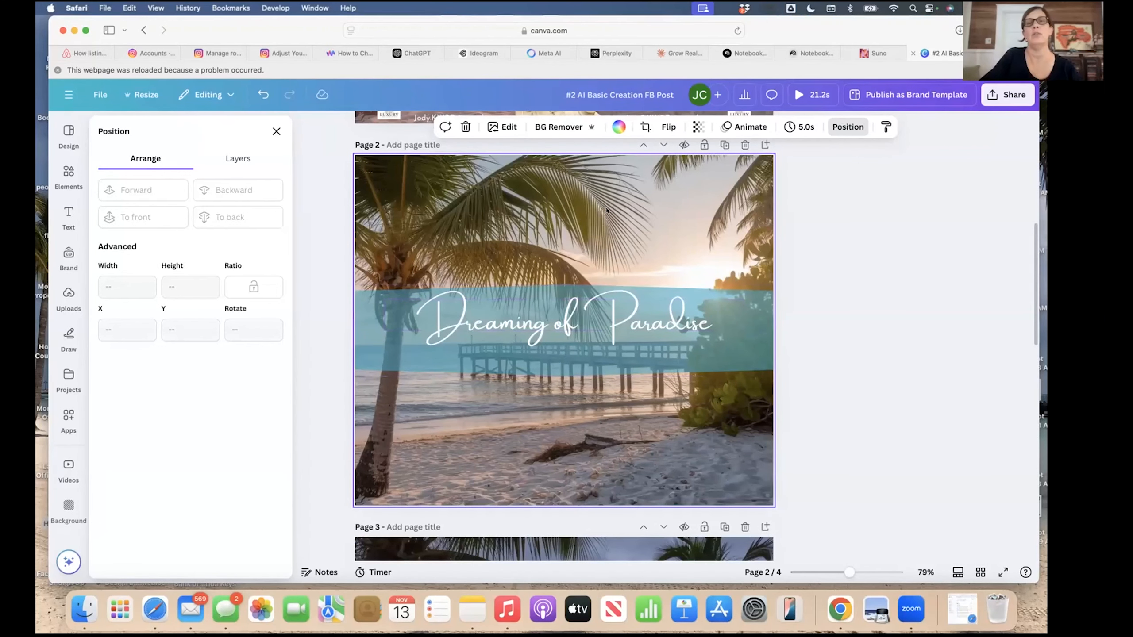
pyautogui.scroll(4, 607, 212)
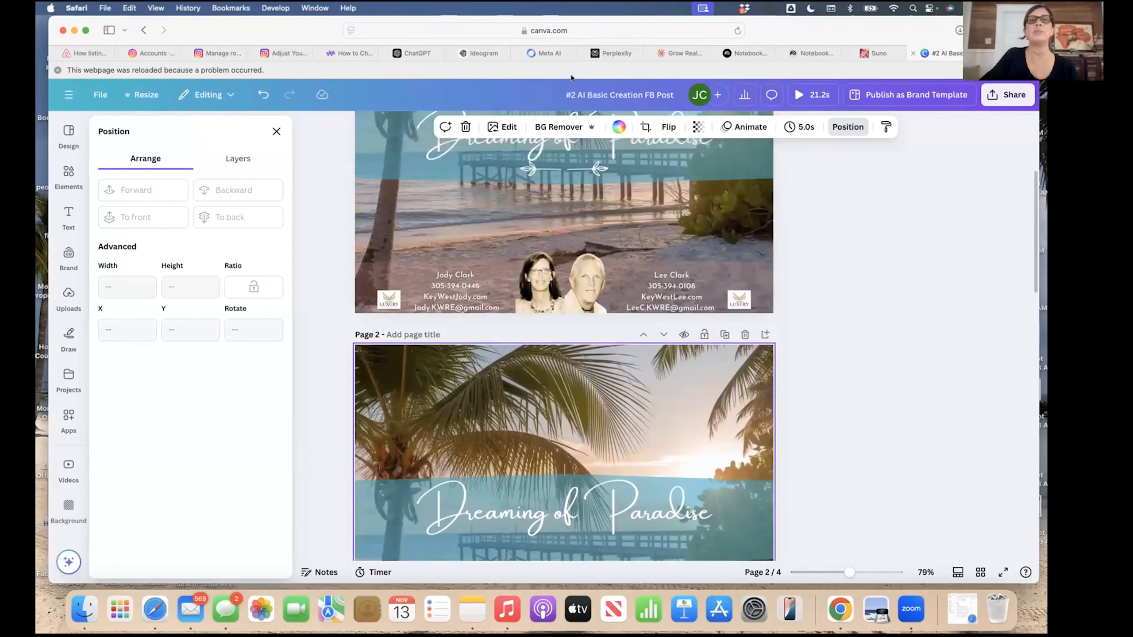
pyautogui.scroll(-5, 607, 211)
pyautogui.click(276, 131)
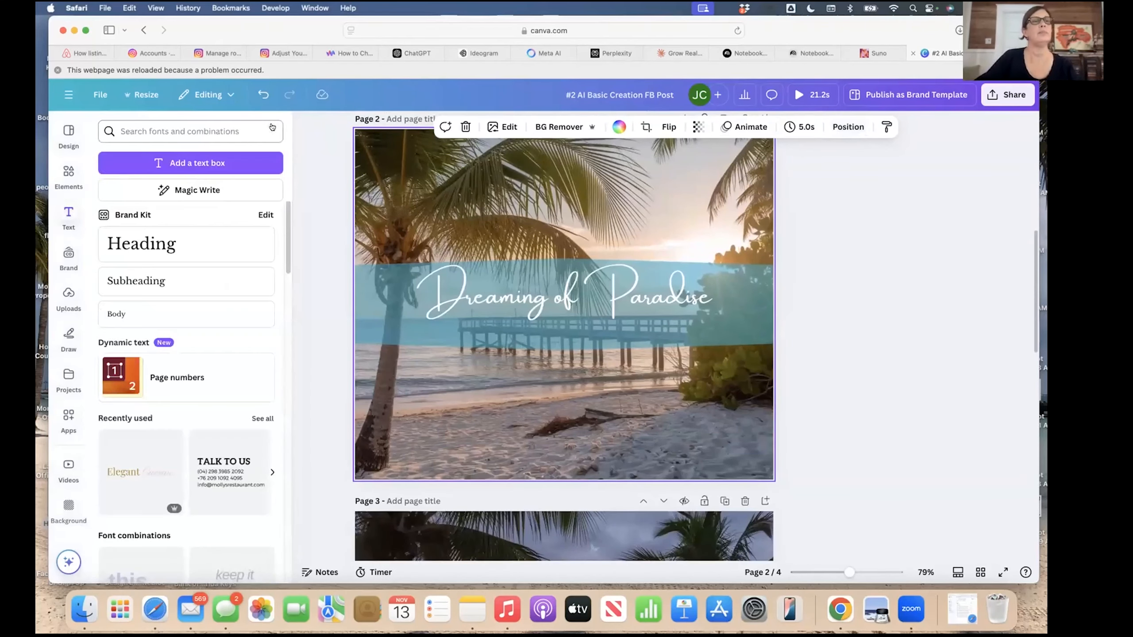
# Search the Elements library for 'flower line' and show all Graphics results.
pyautogui.click(69, 173)
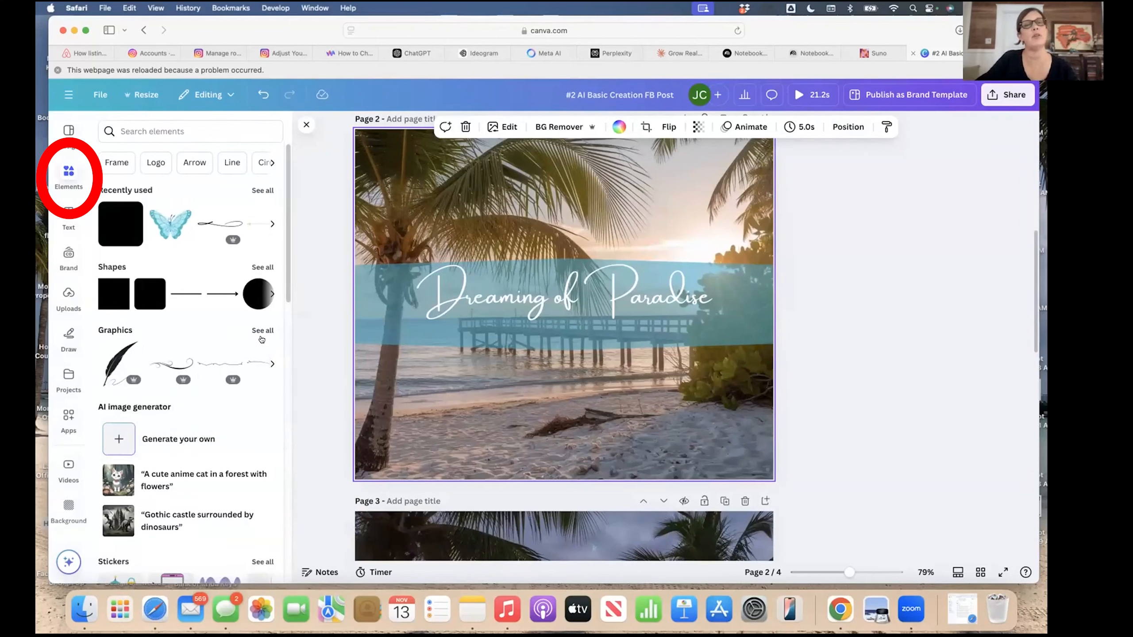
pyautogui.scroll(-10, 238, 389)
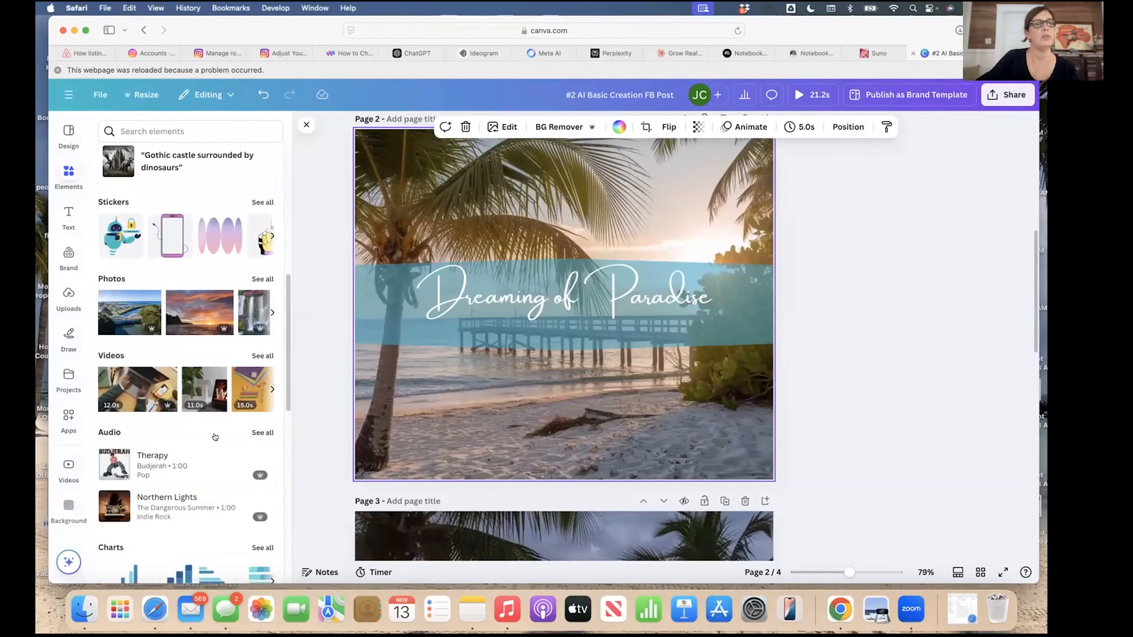
pyautogui.scroll(-8, 215, 437)
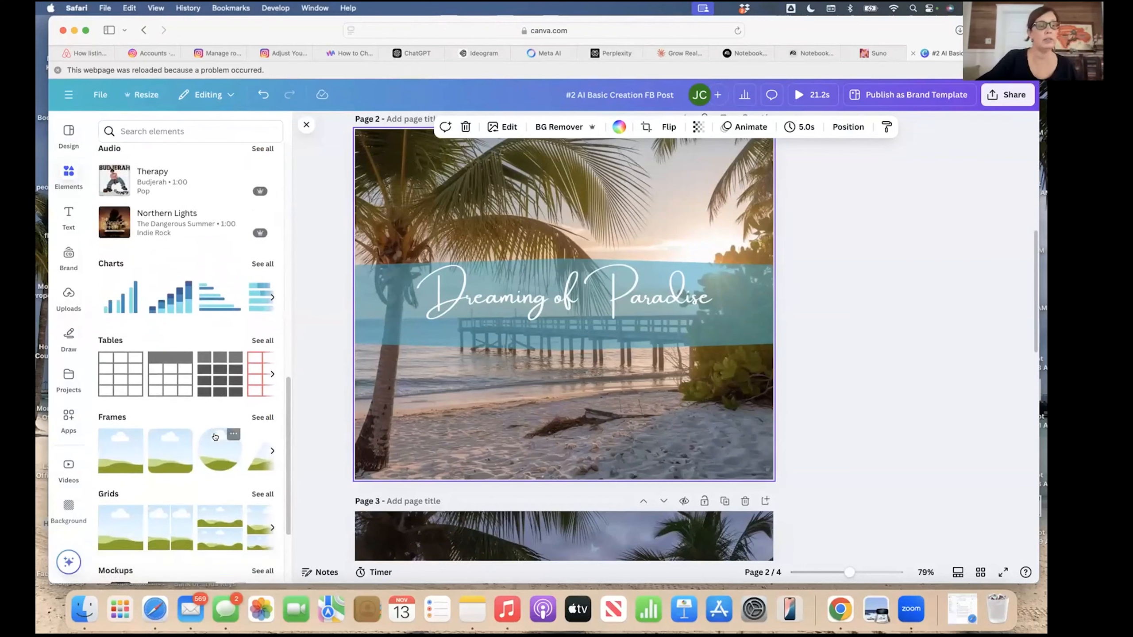
pyautogui.scroll(18, 215, 437)
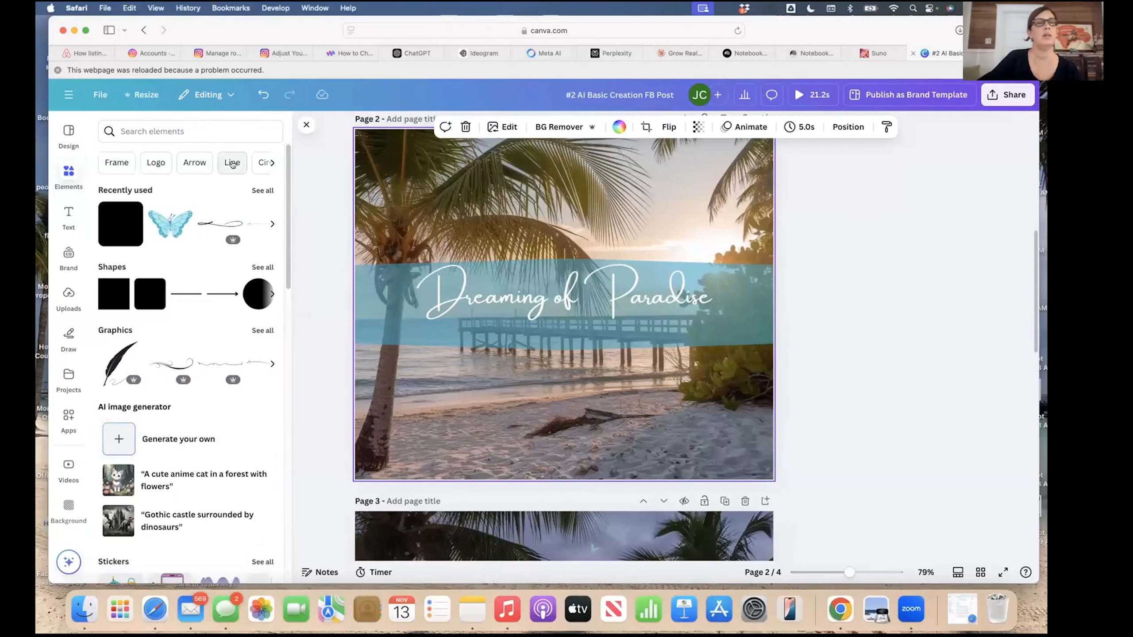
pyautogui.click(234, 159)
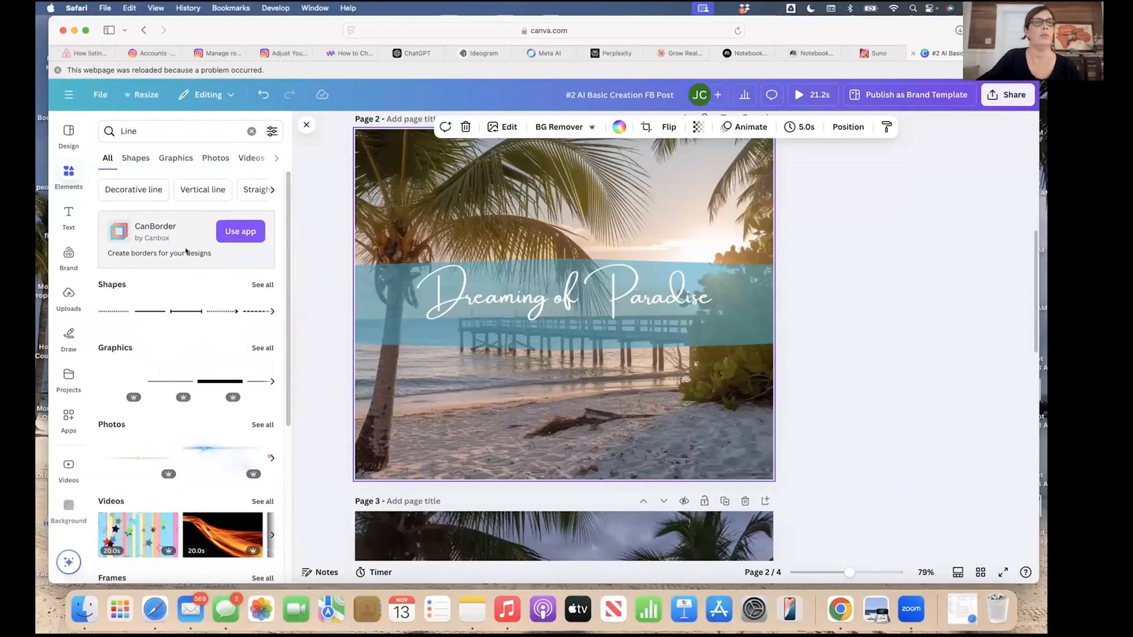
pyautogui.click(139, 130)
pyautogui.press('BackSpace')
pyautogui.press('BackSpace')
pyautogui.press('BackSpace')
pyautogui.press('BackSpace')
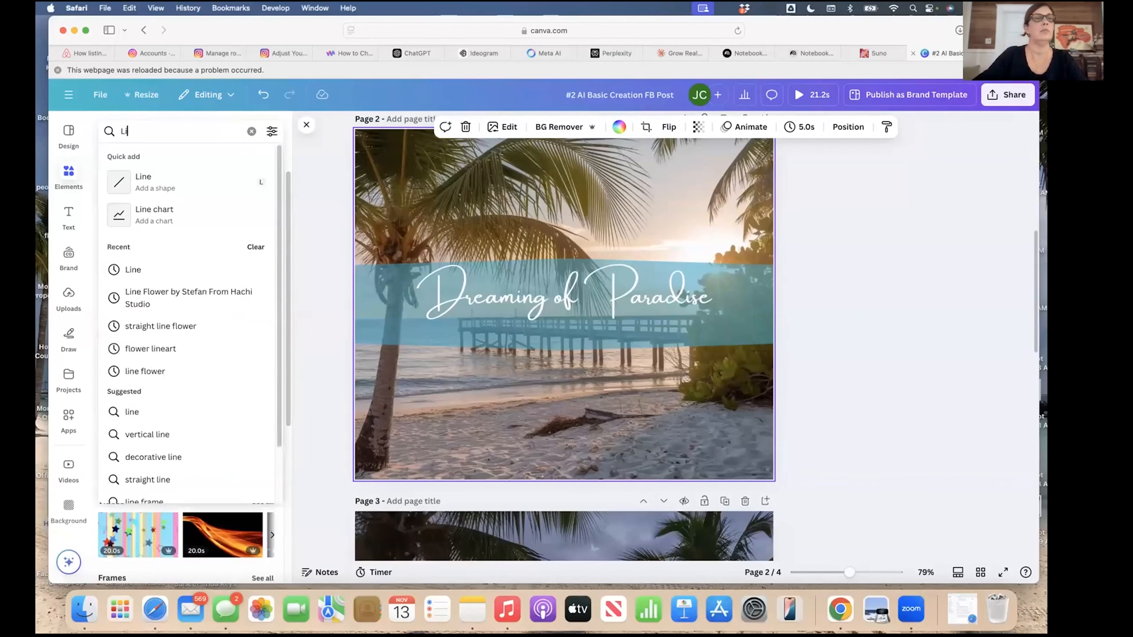
pyautogui.write('flower line')
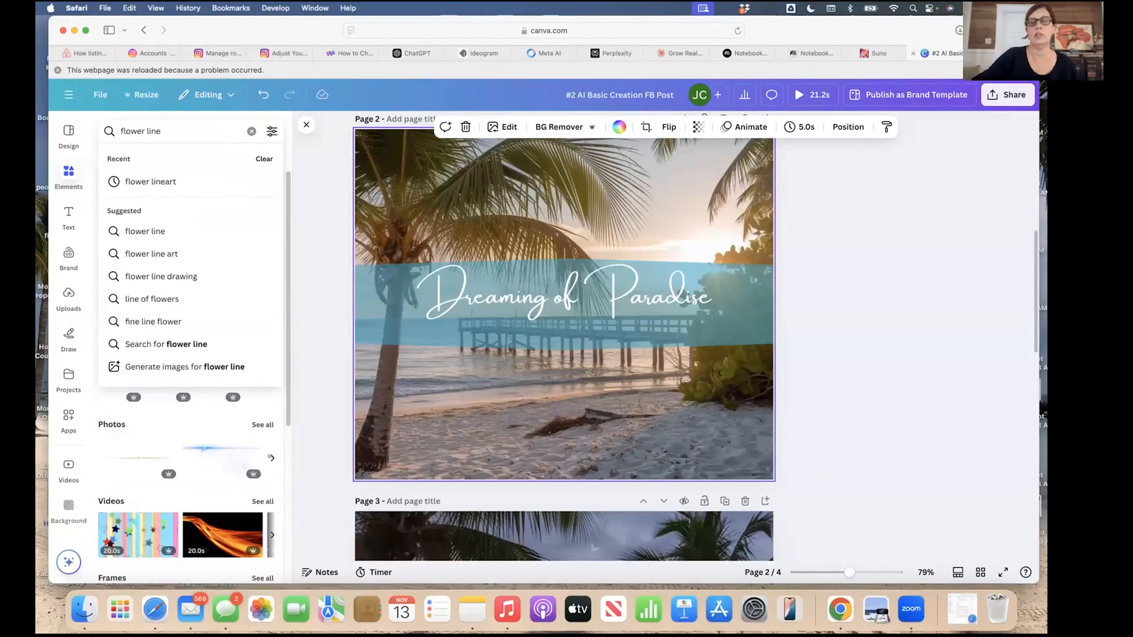
pyautogui.press('Return')
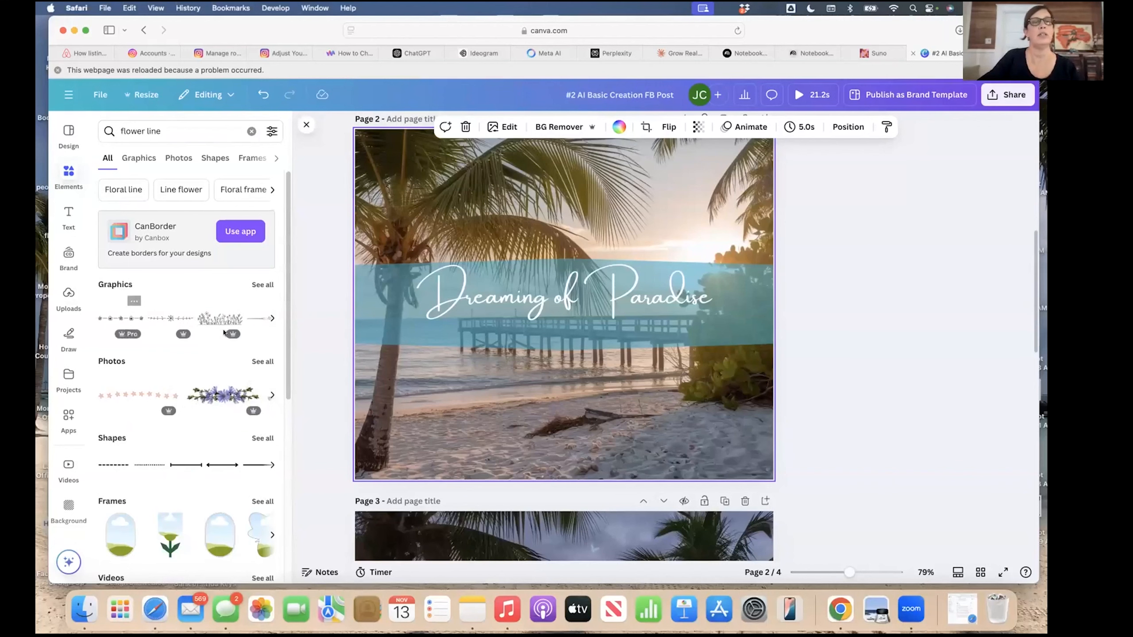
pyautogui.click(262, 285)
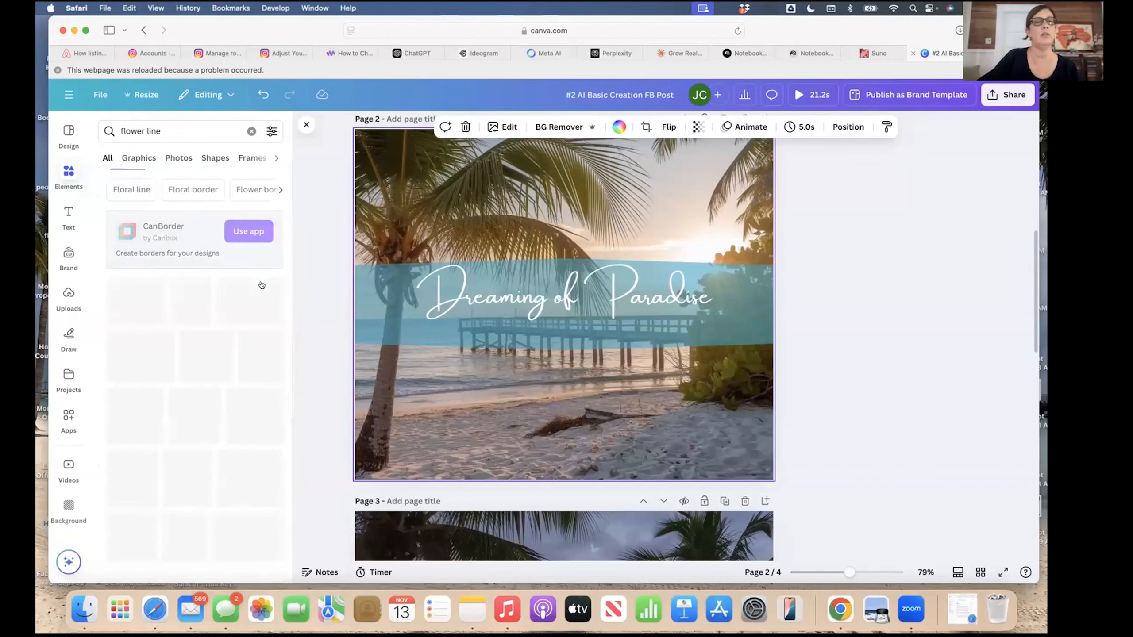
pyautogui.scroll(-3, 206, 397)
pyautogui.scroll(-5, 207, 398)
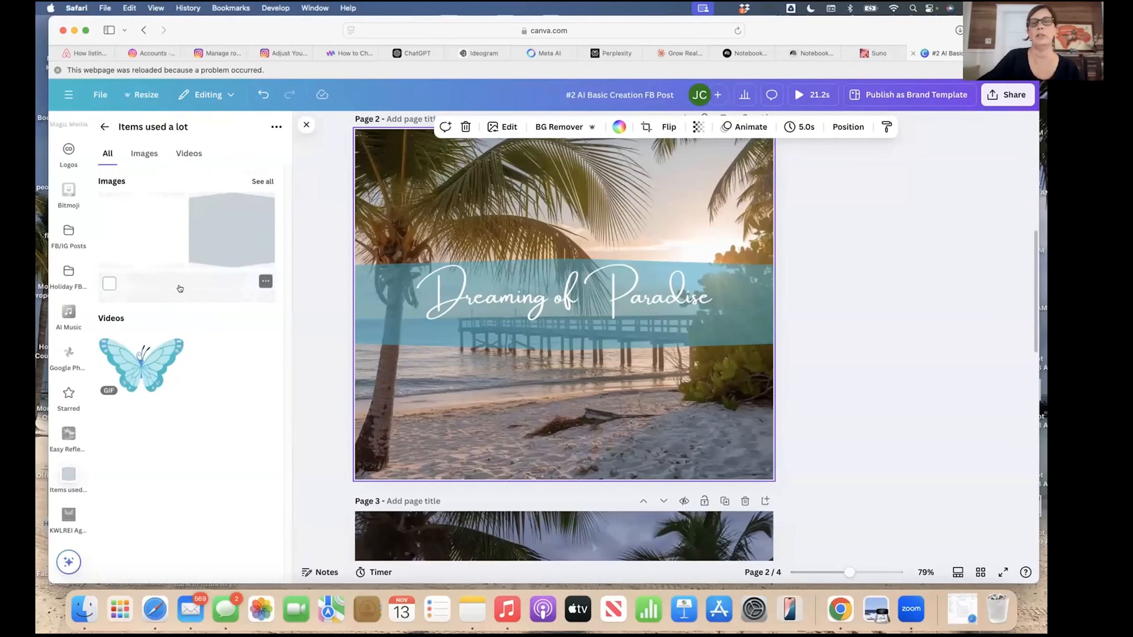
# Add the flower-line arrow divider under the title and widen it to about 242 × 42.
pyautogui.click(180, 288)
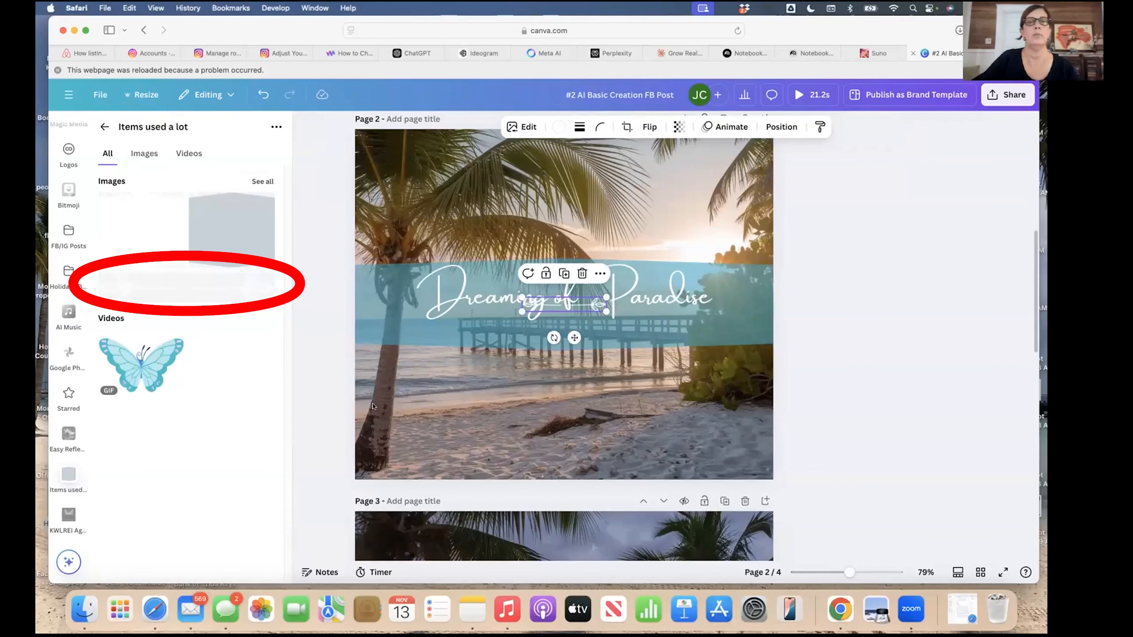
pyautogui.moveTo(569, 343); pyautogui.dragTo(570, 360)
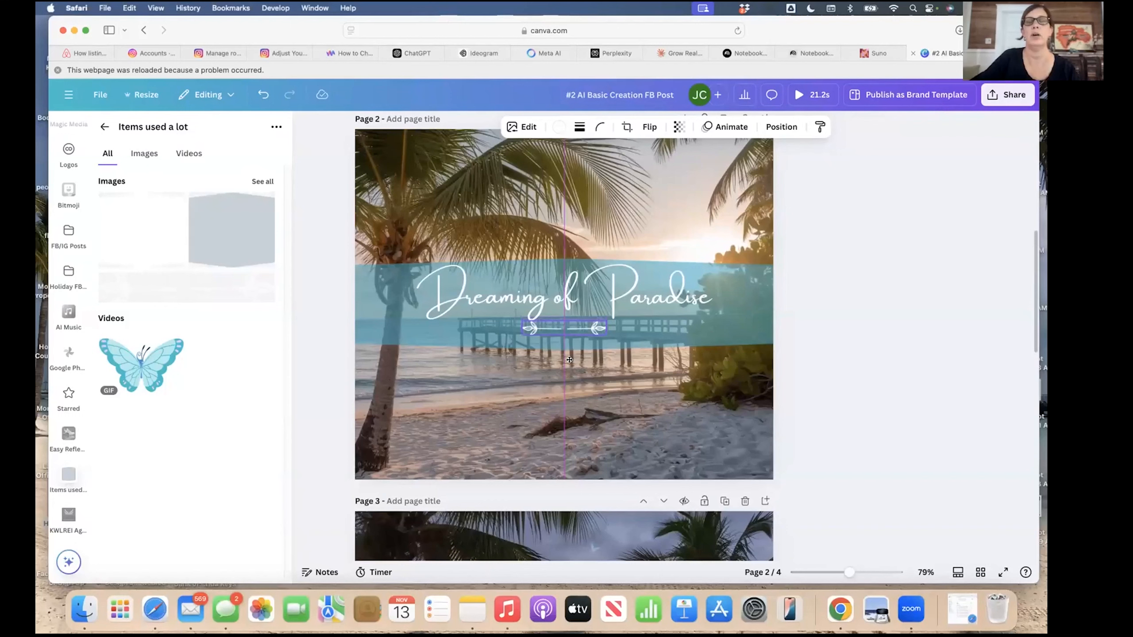
pyautogui.moveTo(569, 359); pyautogui.dragTo(520, 366)
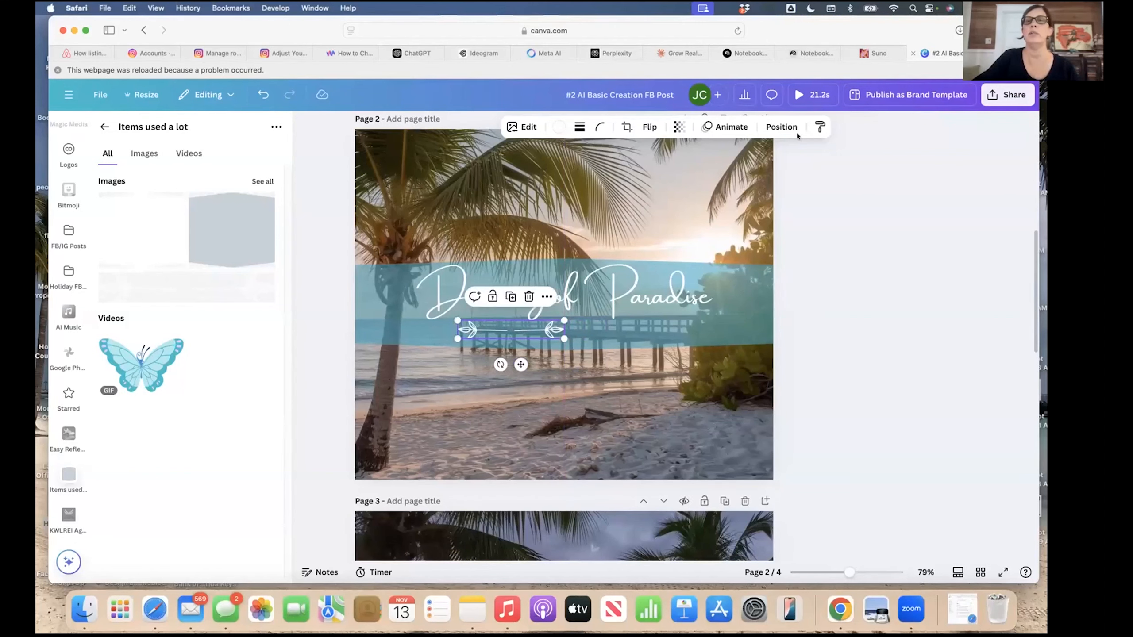
# Centre the arrow divider horizontally on page 2 at x 350.2 px.
pyautogui.click(781, 127)
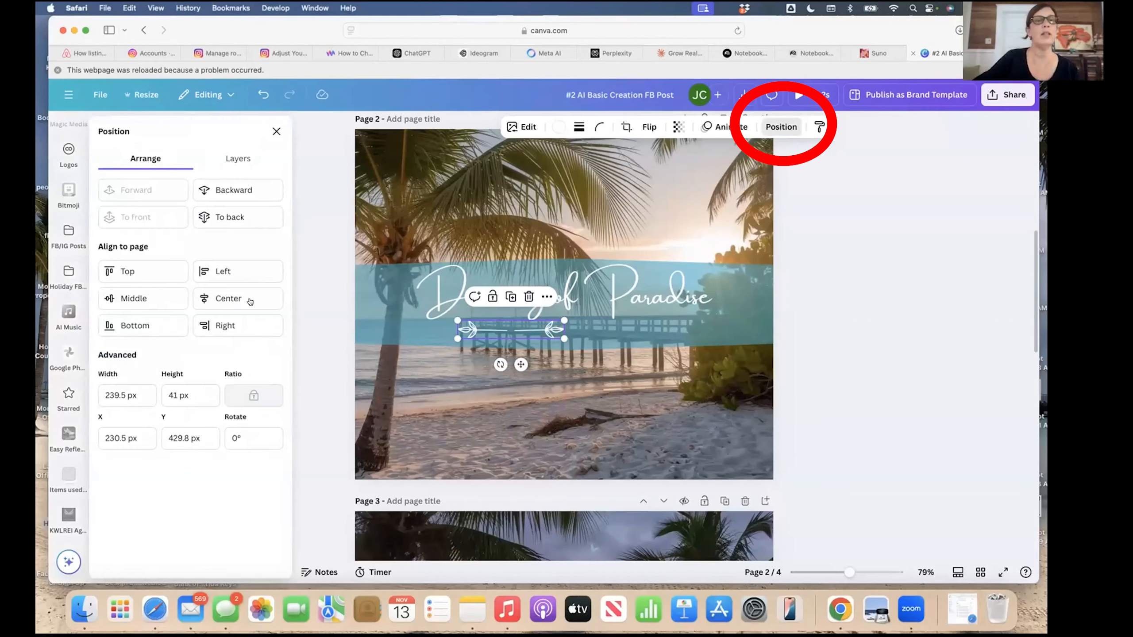
pyautogui.click(232, 299)
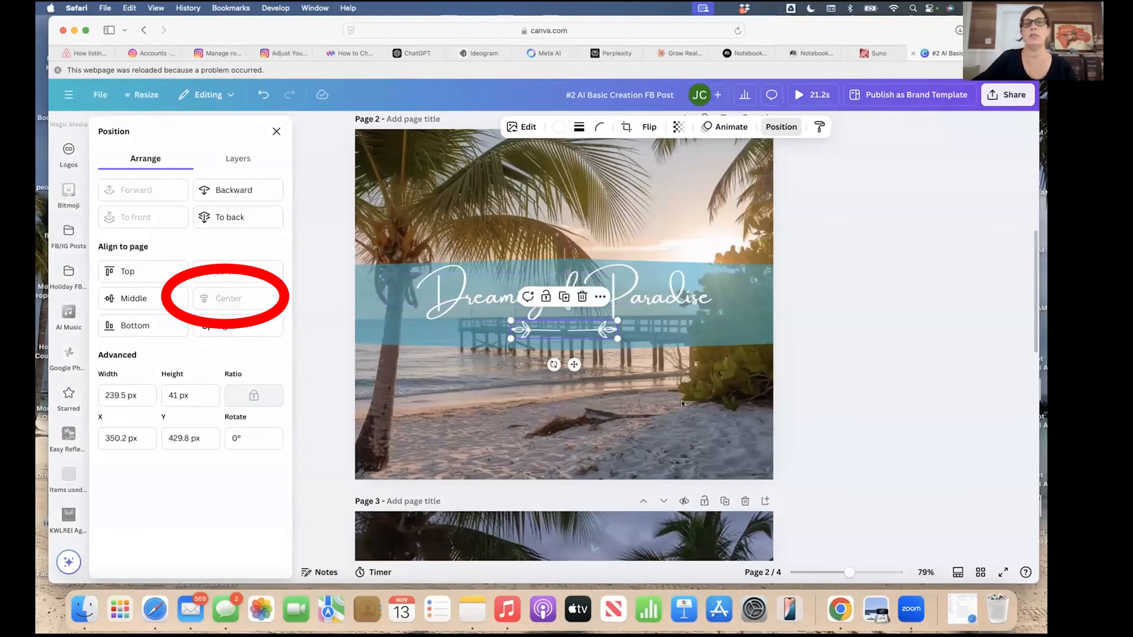
pyautogui.click(689, 415)
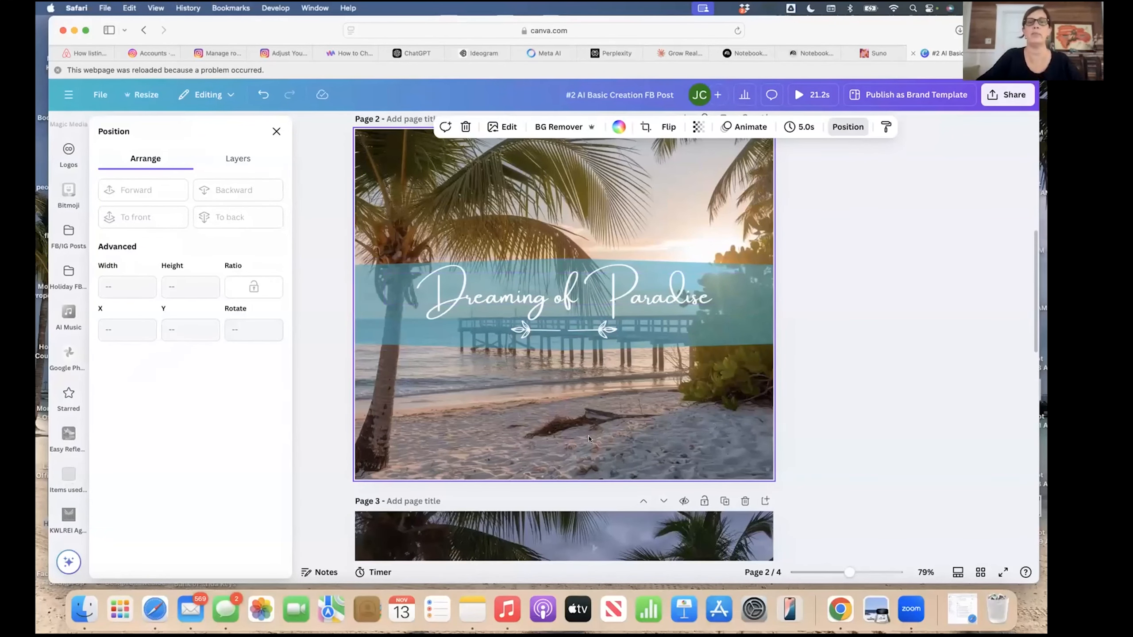
pyautogui.scroll(2, 548, 325)
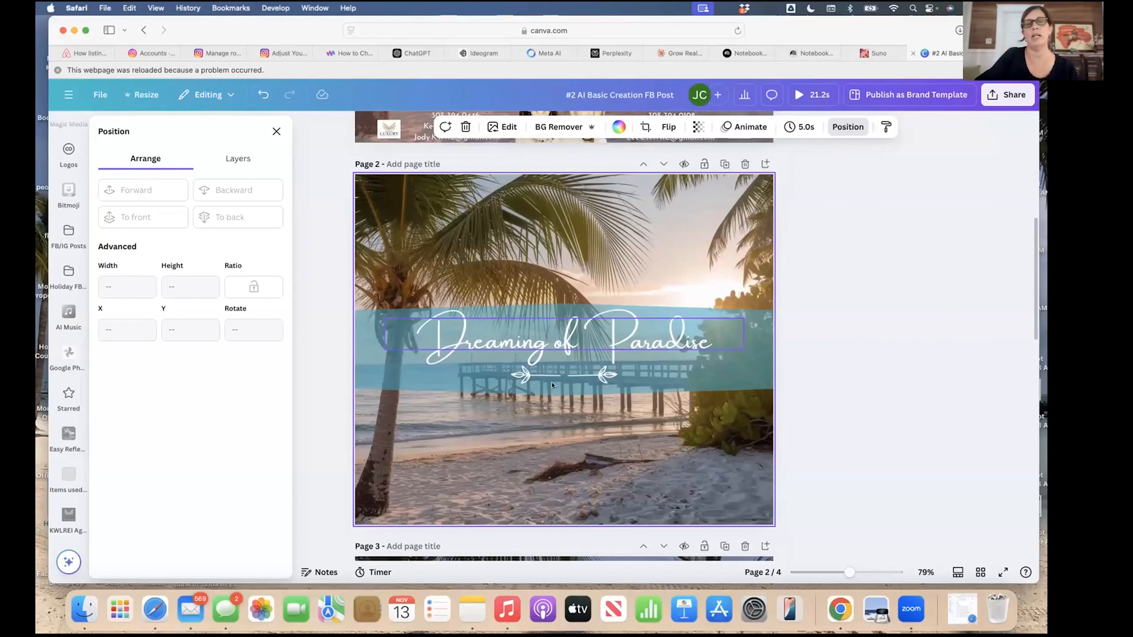
# Group the teal banner, title and arrow divider, undoing a trial move to keep it mid-page.
pyautogui.click(526, 376)
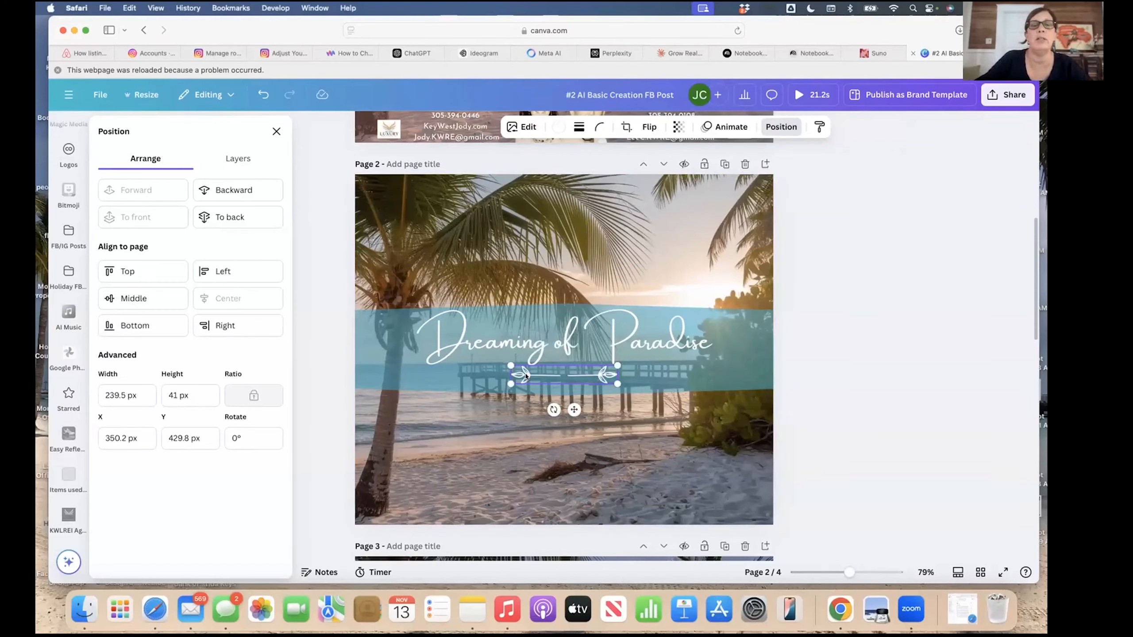
pyautogui.keyDown('shift'); pyautogui.click(507, 342); pyautogui.keyUp('shift')
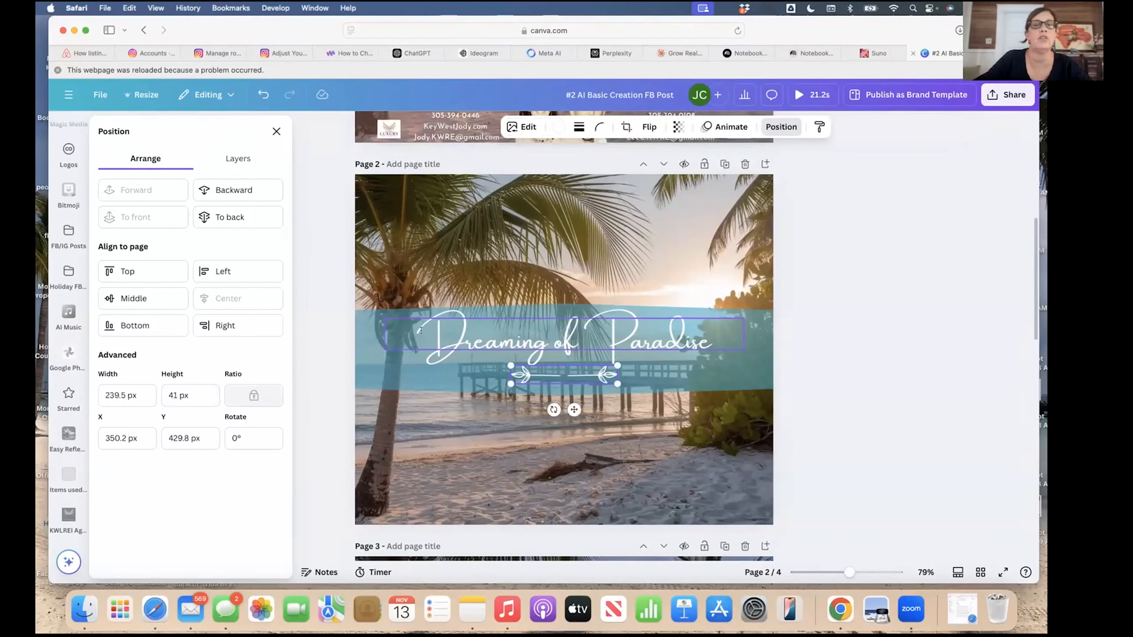
pyautogui.keyDown('shift'); pyautogui.click(358, 394); pyautogui.keyUp('shift')
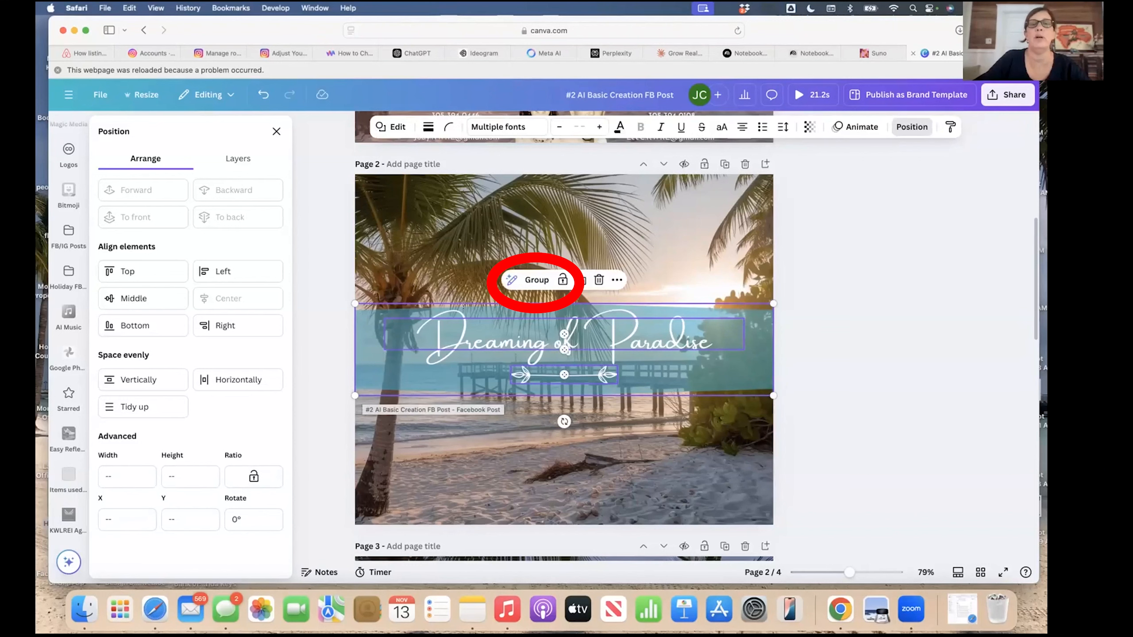
pyautogui.click(537, 281)
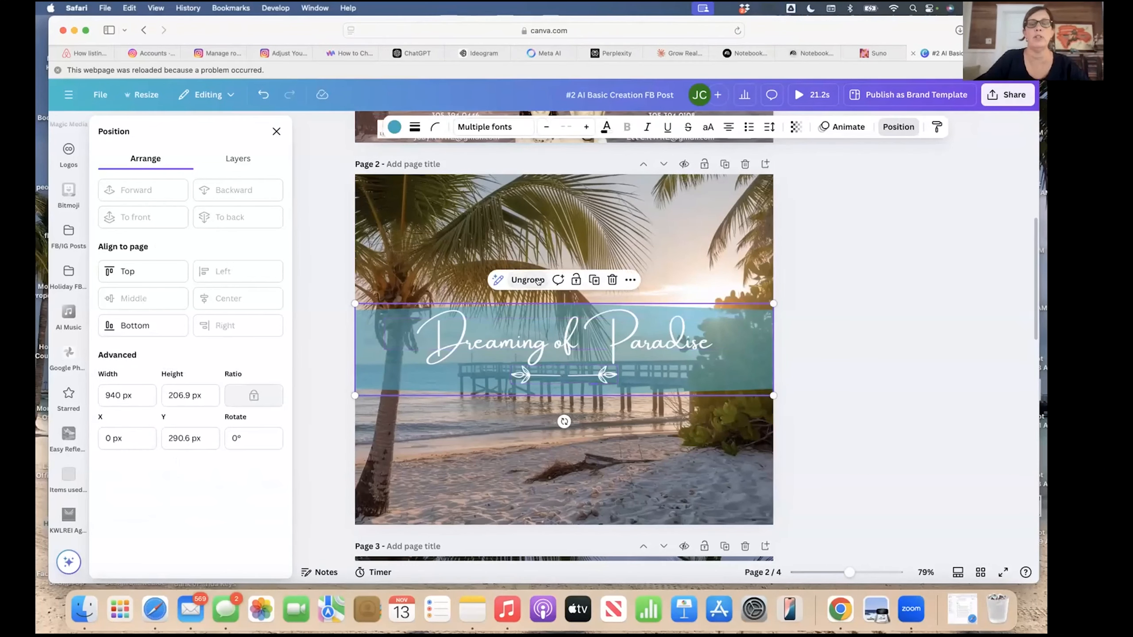
pyautogui.click(485, 469)
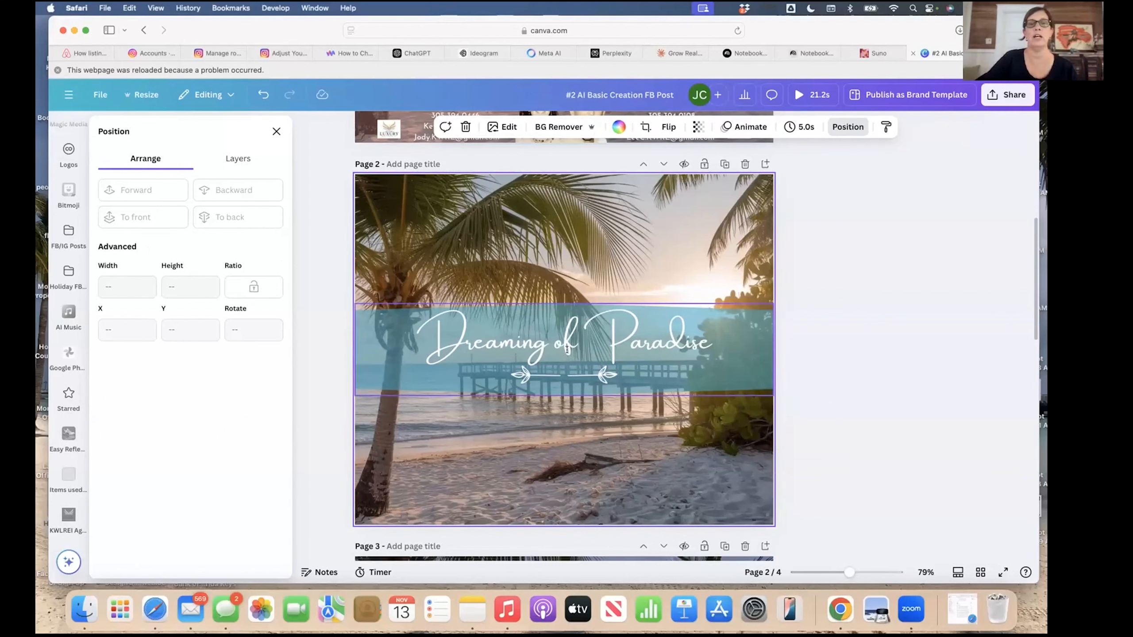
pyautogui.moveTo(567, 353); pyautogui.dragTo(564, 227)
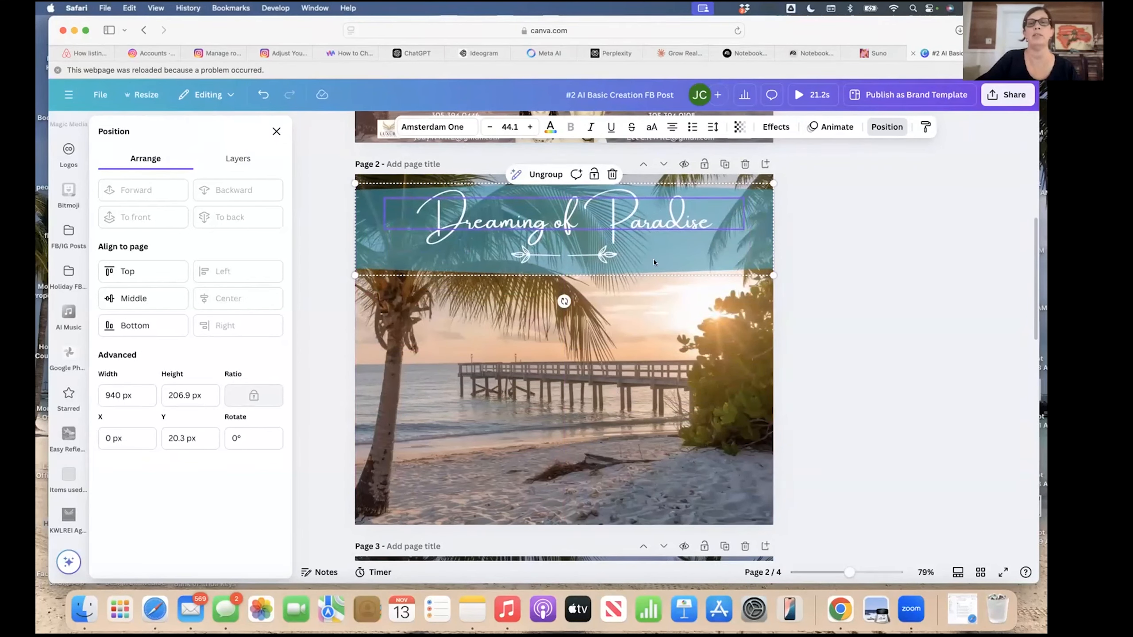
pyautogui.moveTo(655, 262)
pyautogui.mouseDown()
pyautogui.moveTo(652, 339)
pyautogui.moveTo(651, 264)
pyautogui.mouseUp()
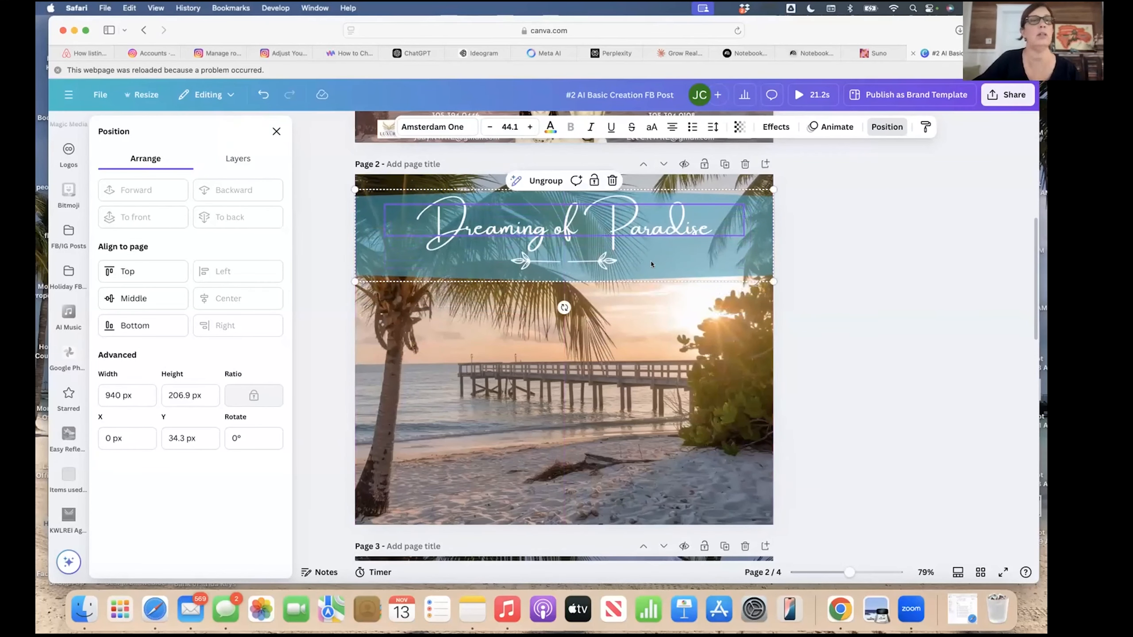
pyautogui.press('super+z')
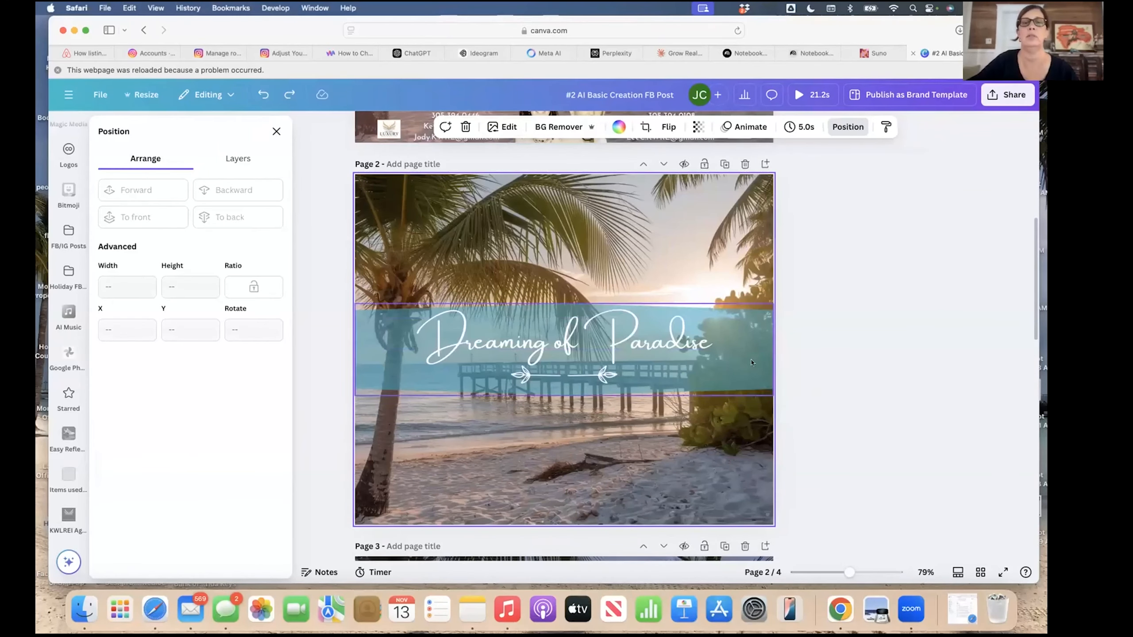
# Copy the agents' contact footer group from page 1.
pyautogui.scroll(5, 603, 525)
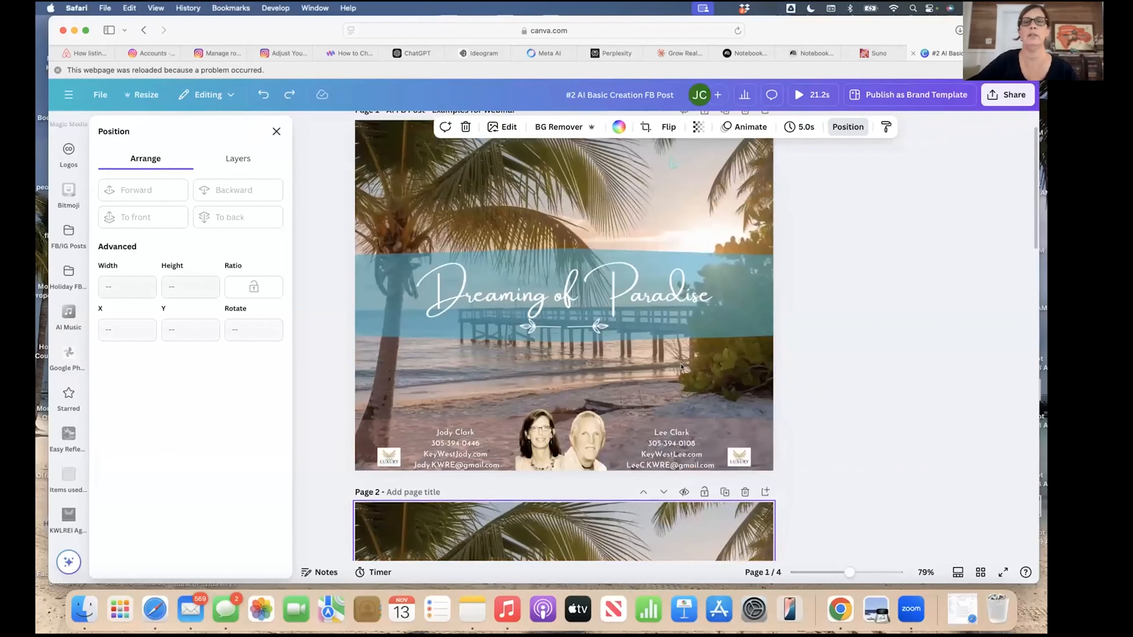
pyautogui.scroll(-3, 454, 325)
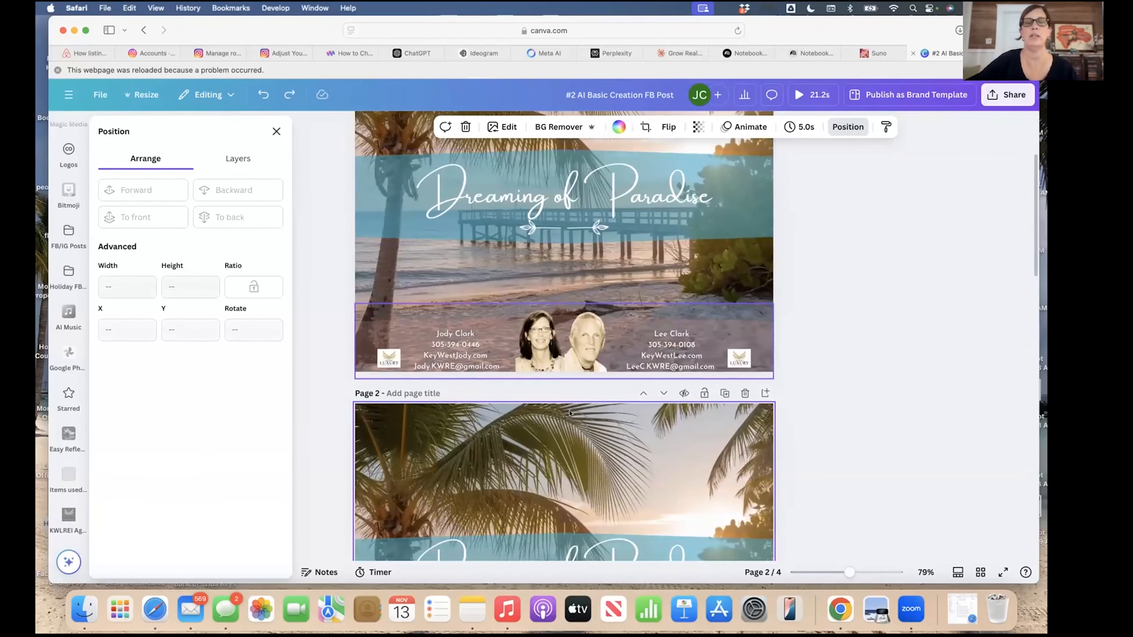
pyautogui.scroll(-6, 570, 435)
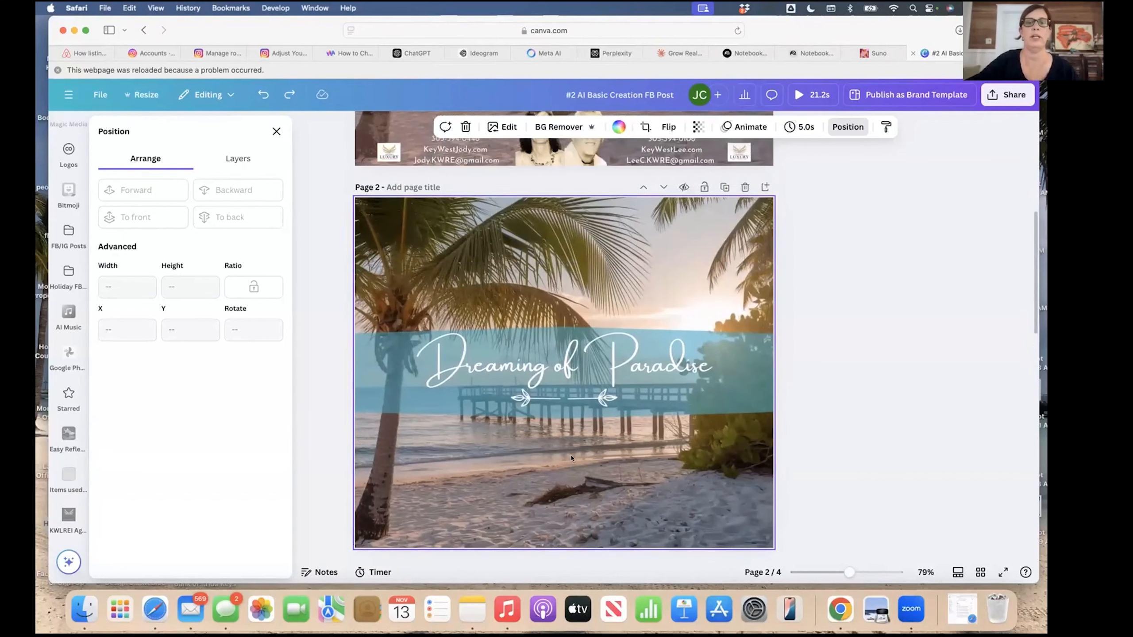
pyautogui.scroll(3, 571, 458)
pyautogui.scroll(-2, 571, 452)
pyautogui.scroll(3, 593, 411)
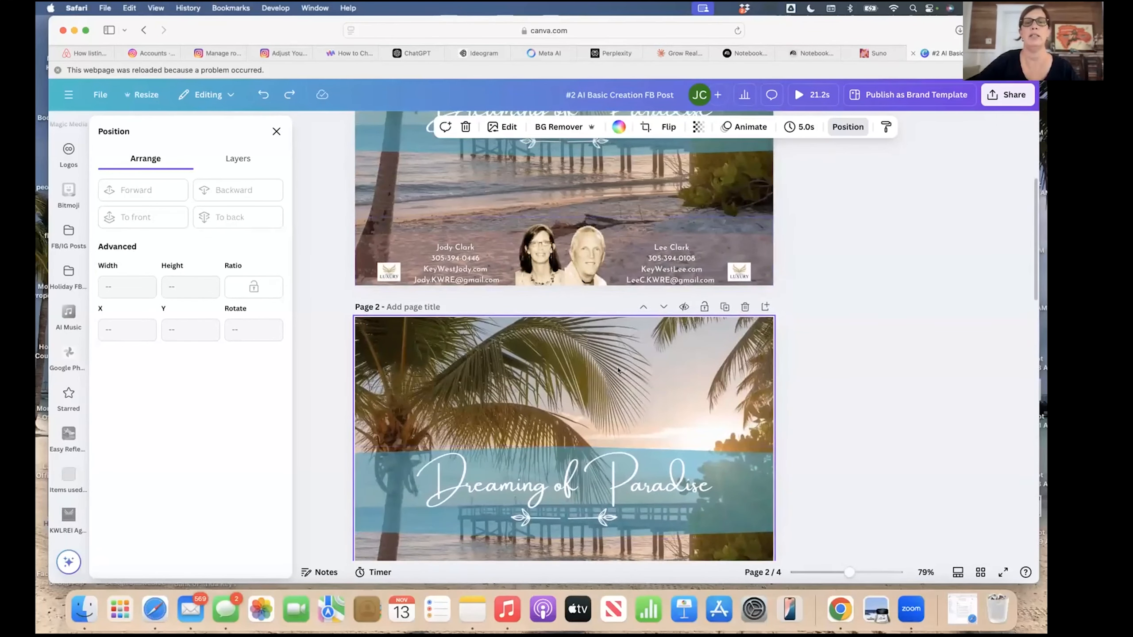
pyautogui.scroll(1, 618, 371)
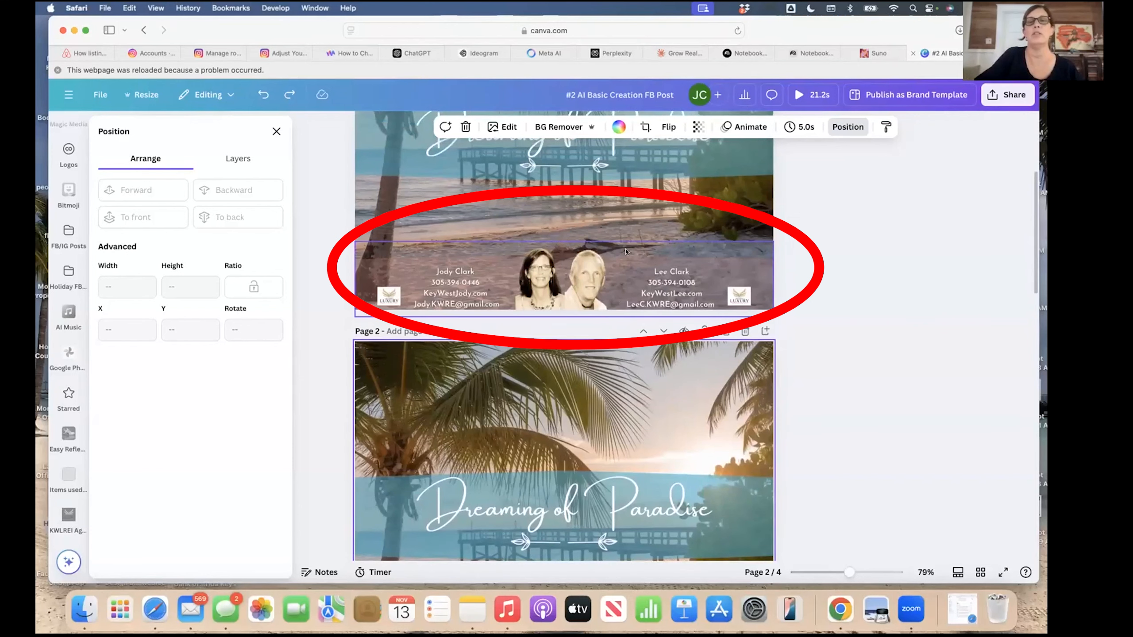
pyautogui.click(626, 243)
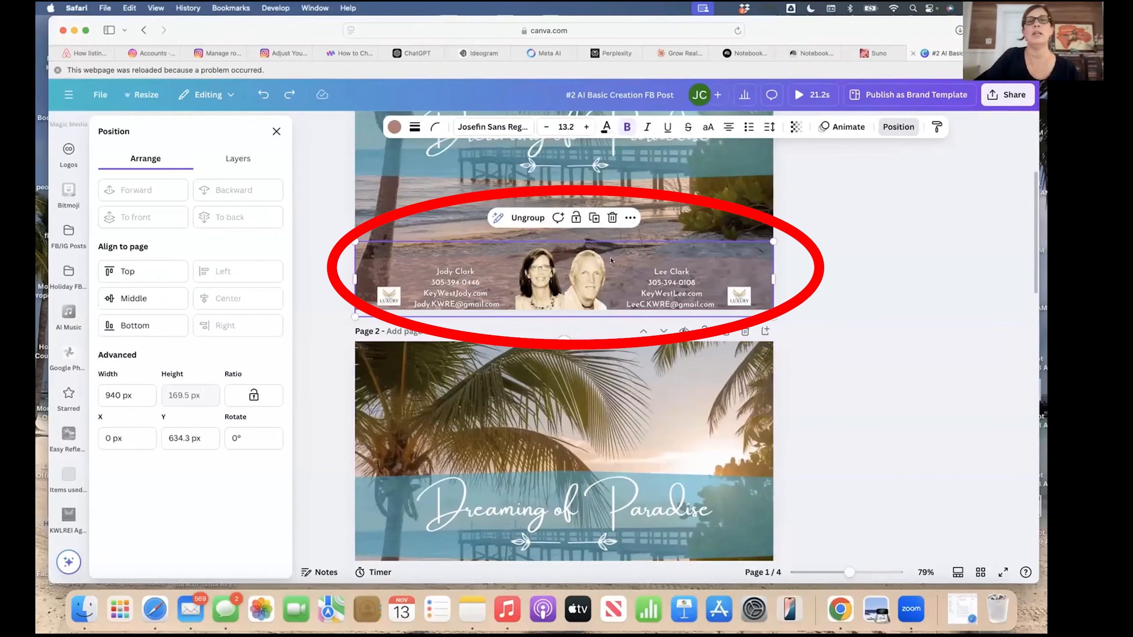
pyautogui.click(631, 217)
pyautogui.click(649, 248)
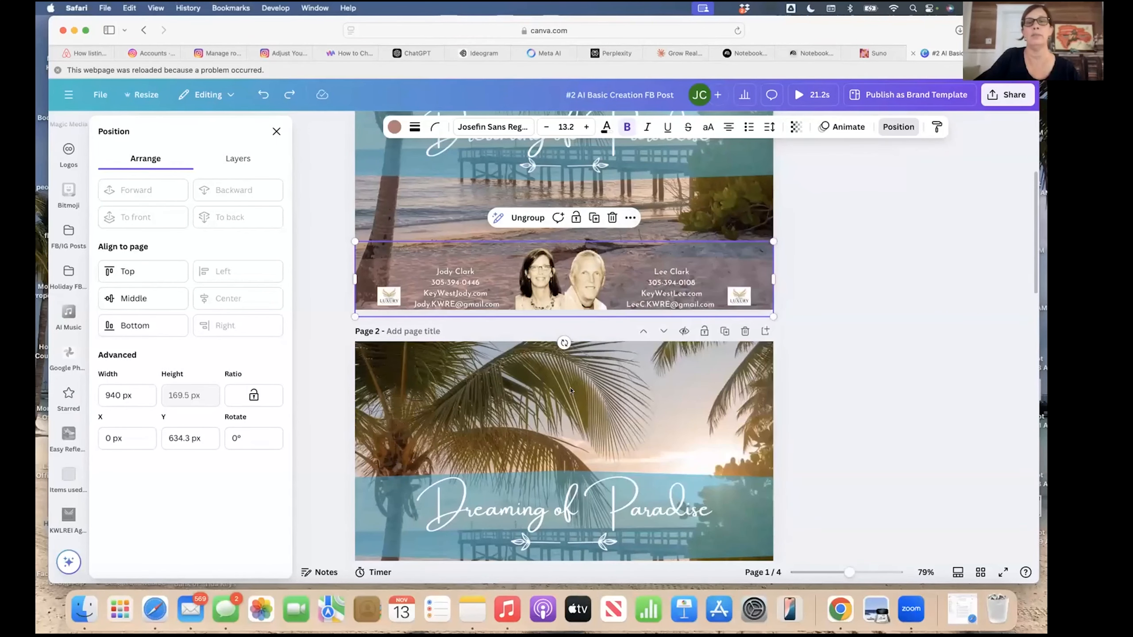
# Paste the contact footer onto the page 2 beach post.
pyautogui.scroll(-5, 570, 391)
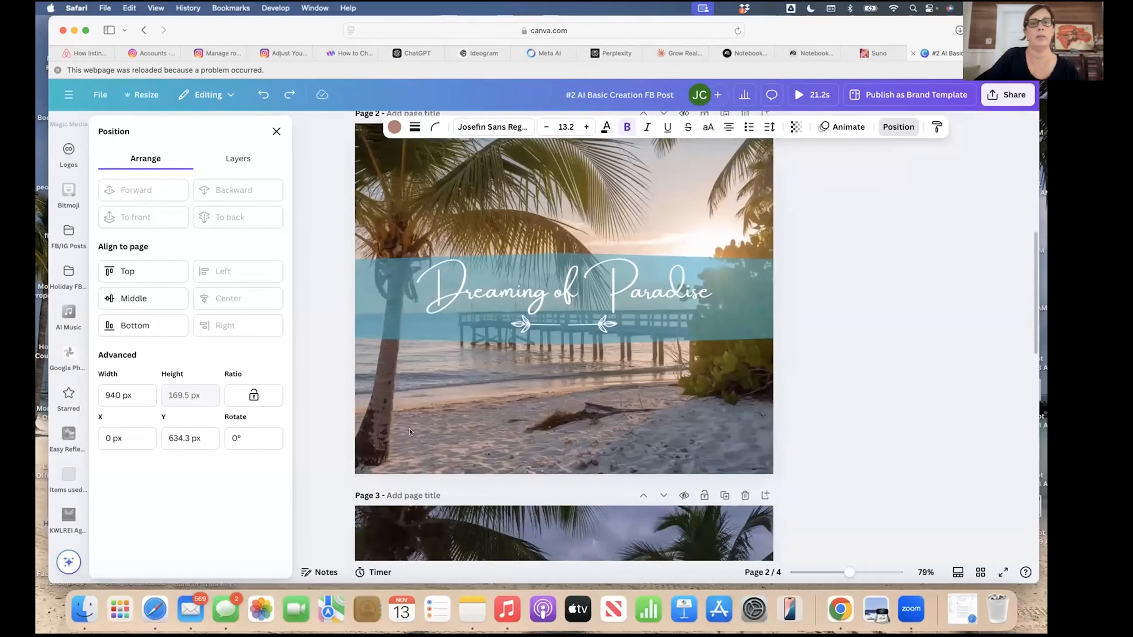
pyautogui.click(409, 431)
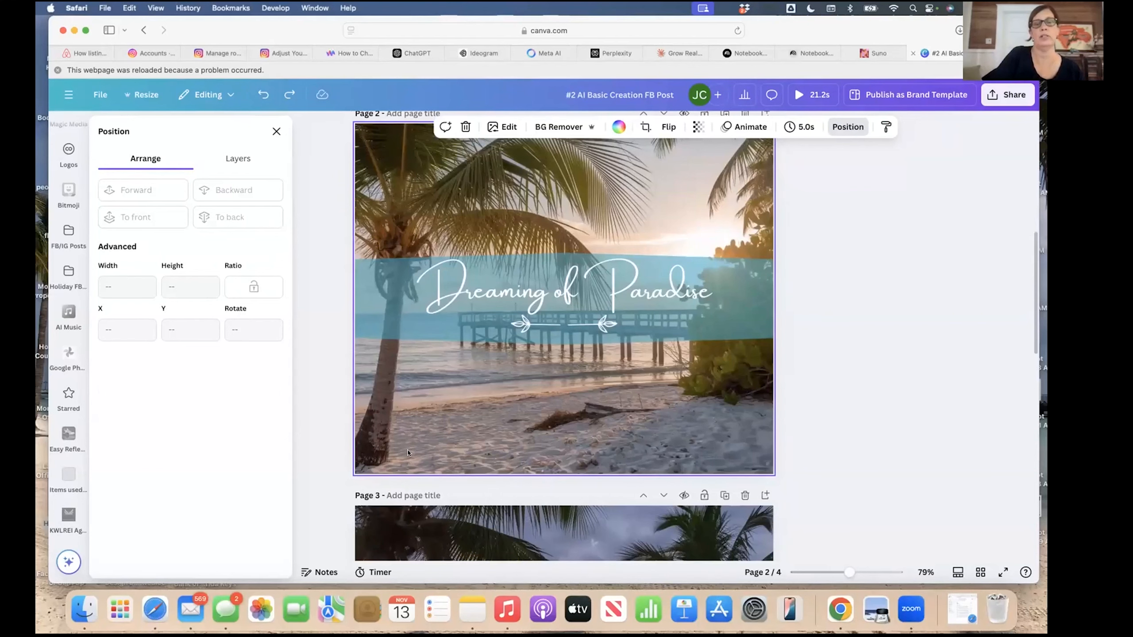
pyautogui.press('super+v')
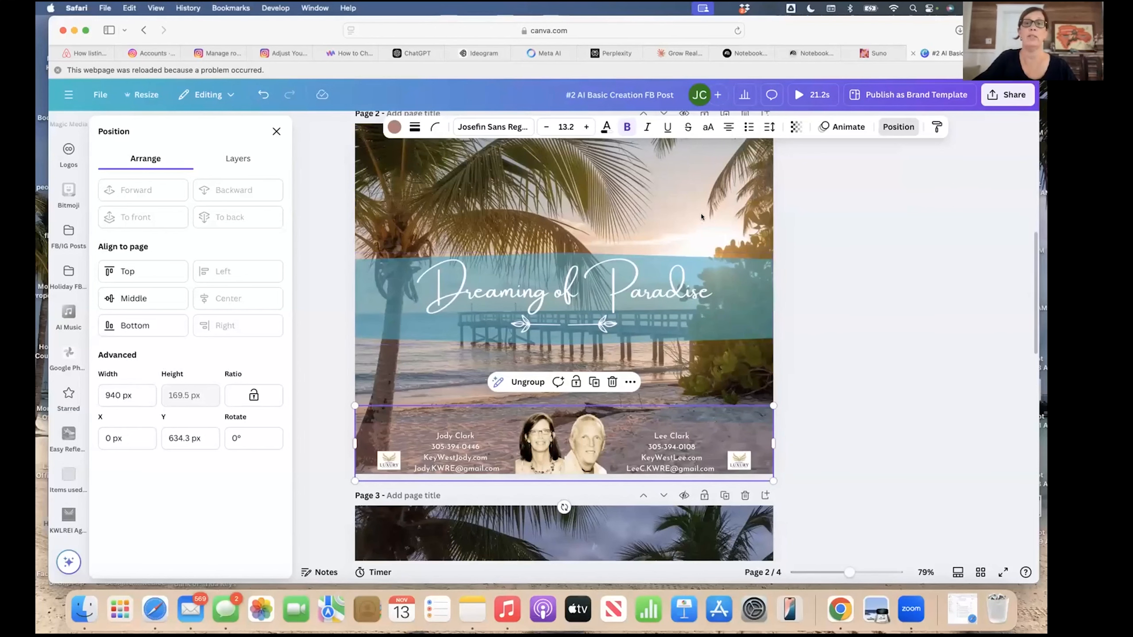
pyautogui.scroll(6, 544, 328)
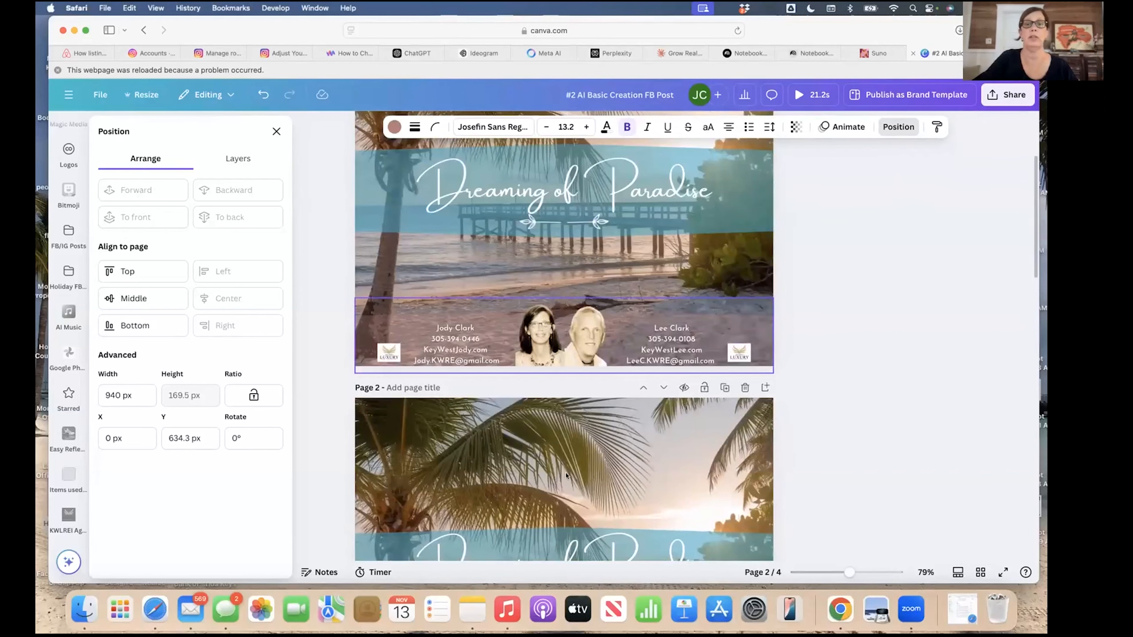
pyautogui.scroll(-6, 566, 476)
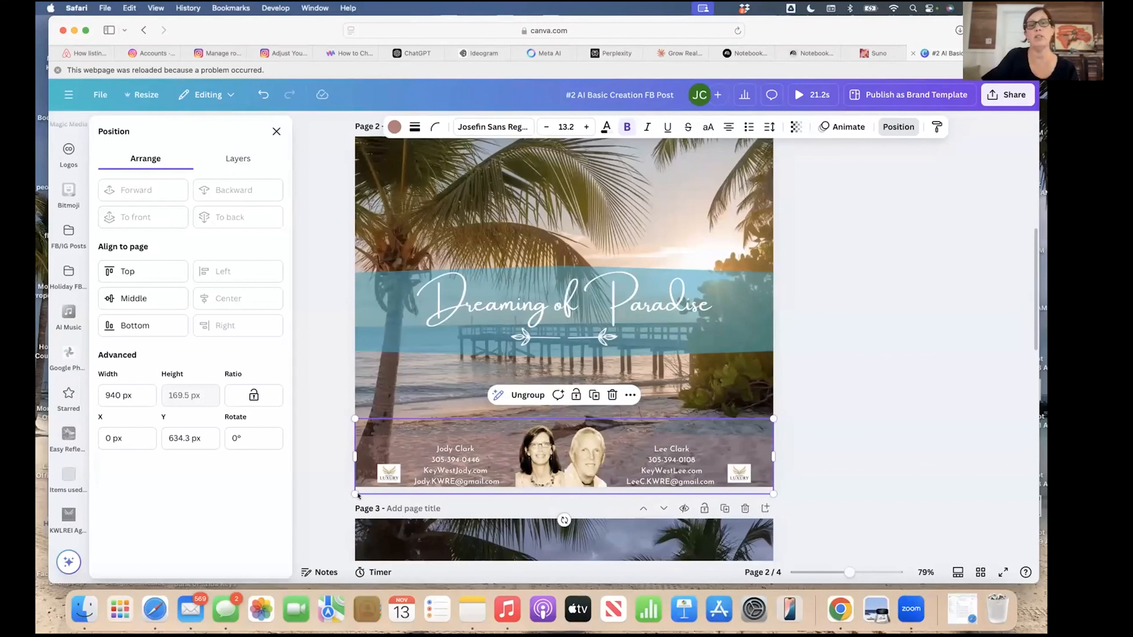
pyautogui.click(443, 391)
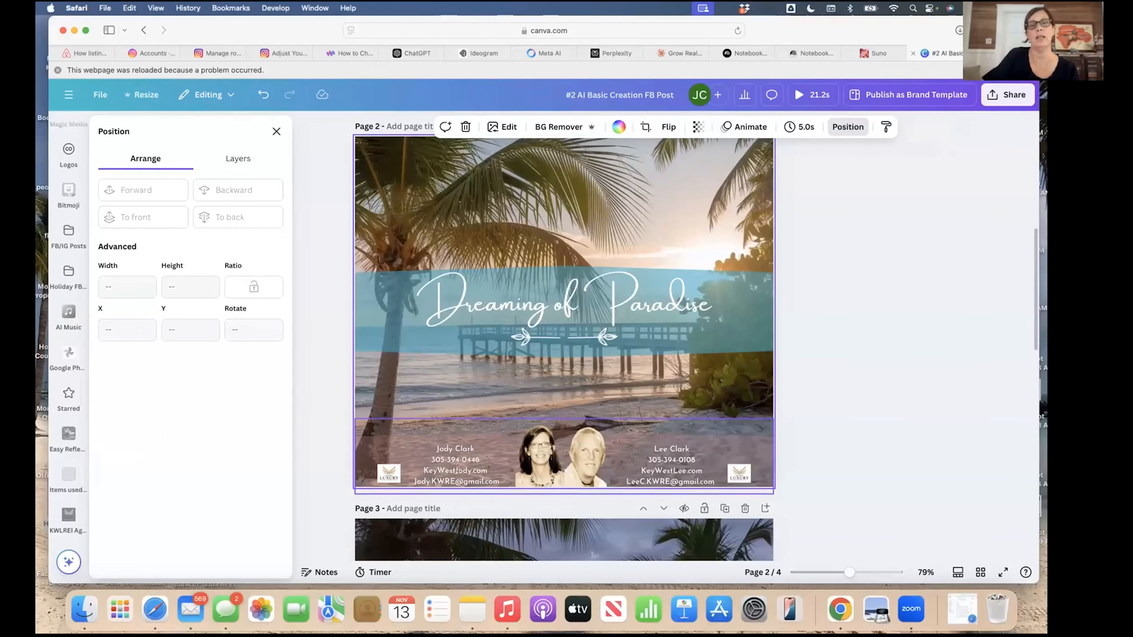
pyautogui.click(457, 469)
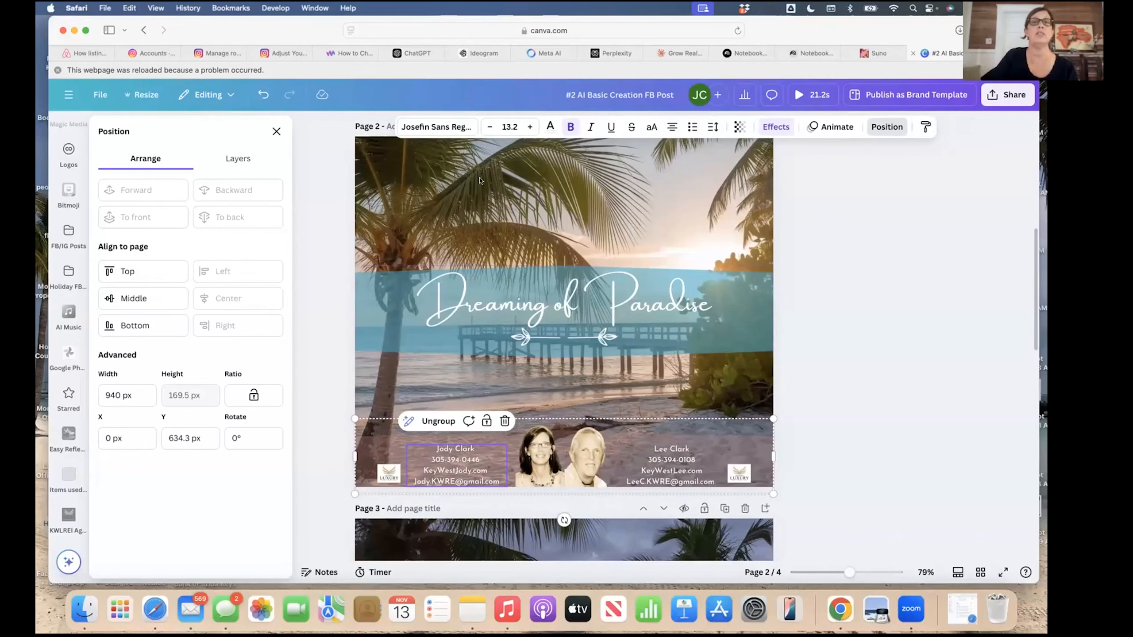
pyautogui.click(551, 127)
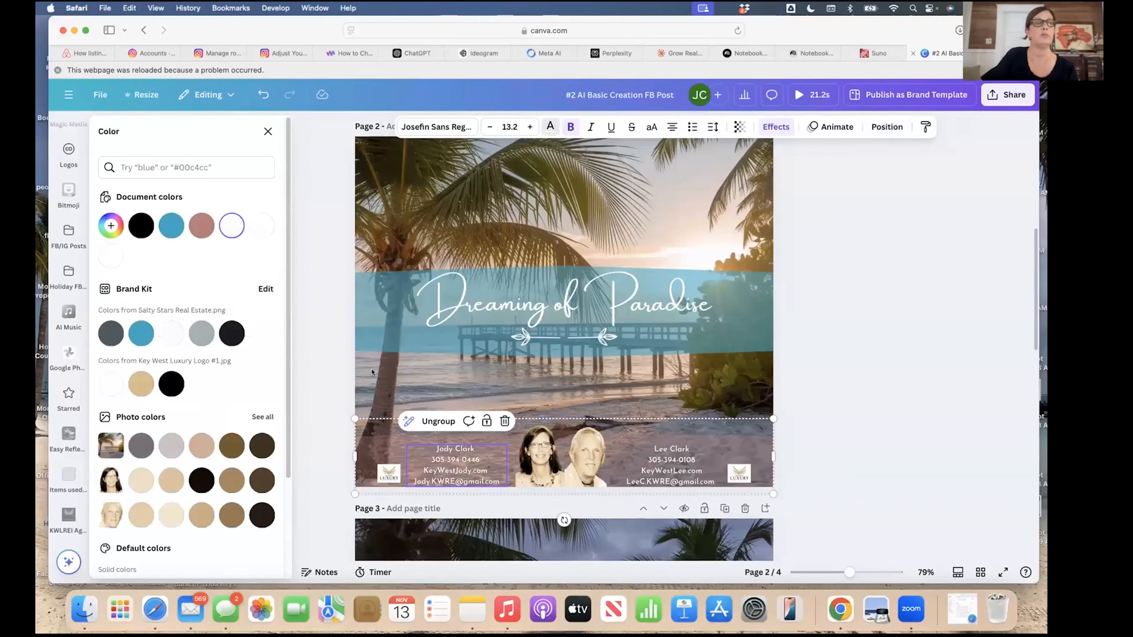
pyautogui.click(150, 342)
pyautogui.click(231, 335)
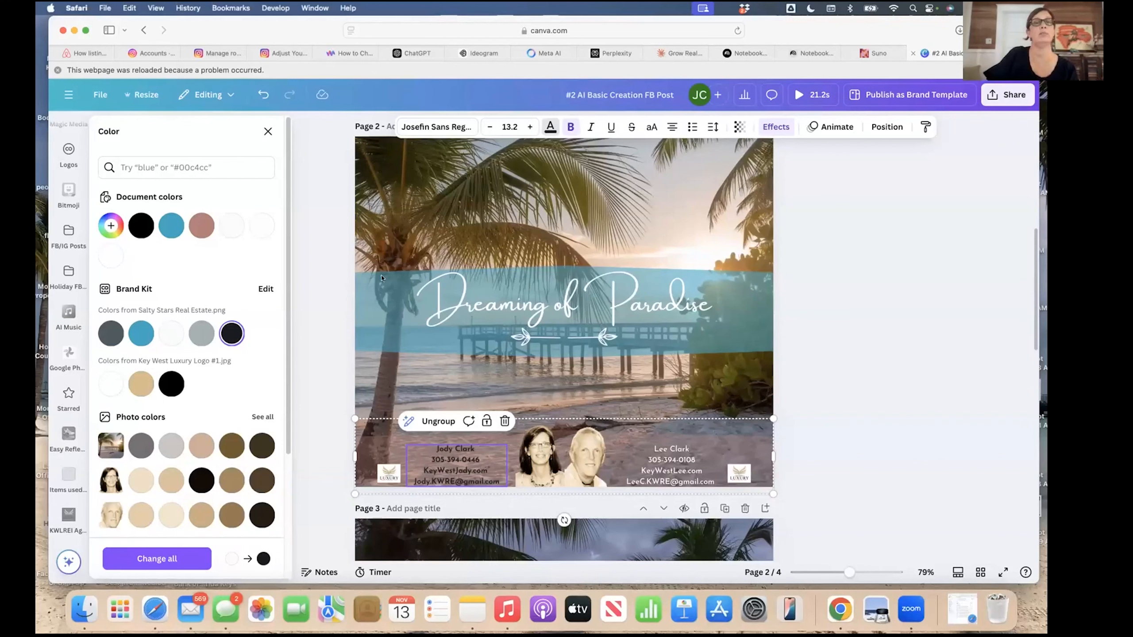
pyautogui.click(264, 94)
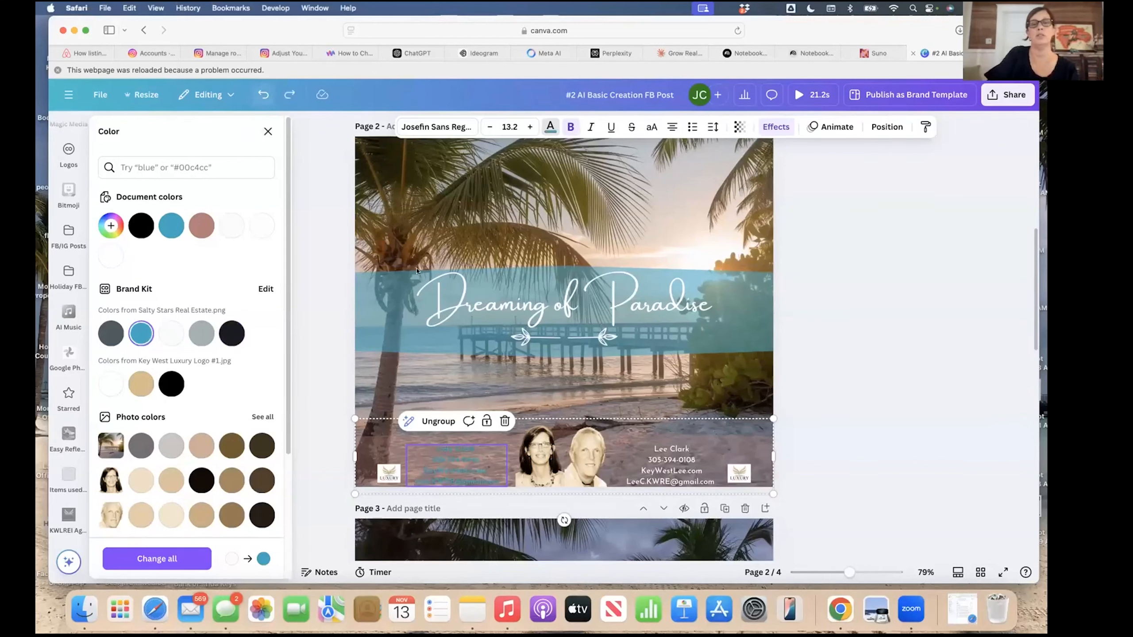
pyautogui.click(260, 94)
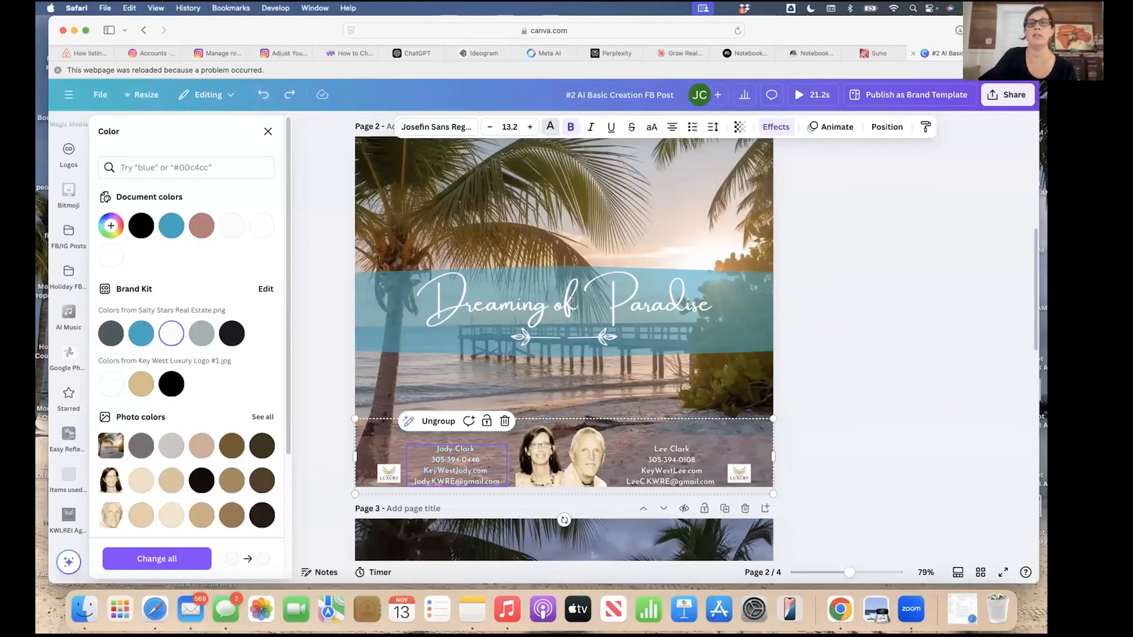
pyautogui.press('Escape')
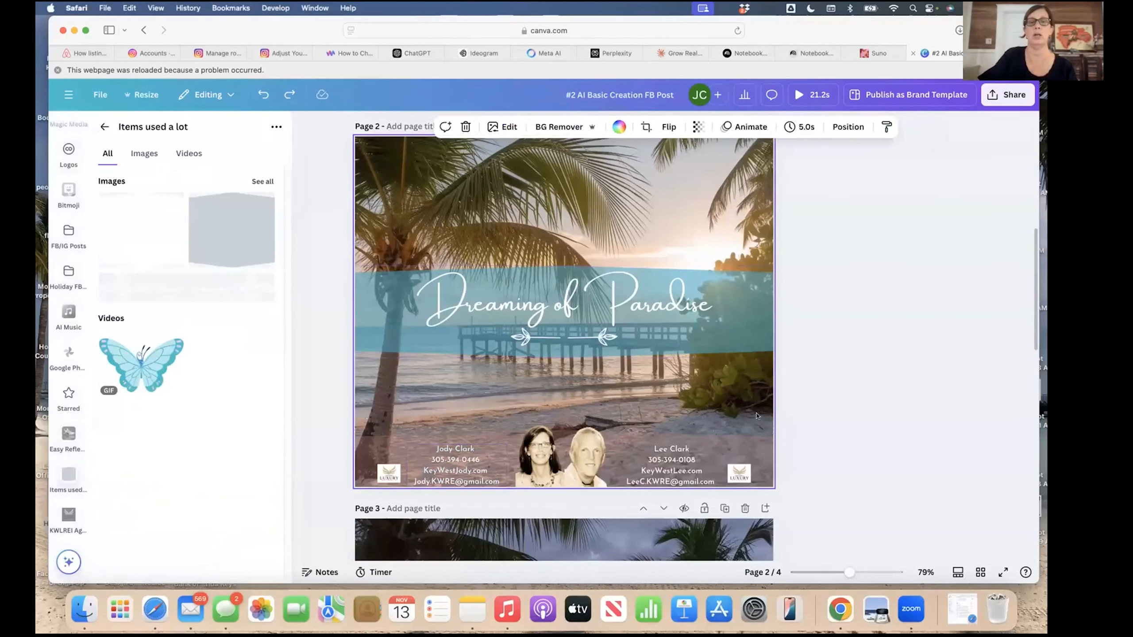
# Review the pages, including the 'Dreaming of Paradise' title, then open the 'Share this design' panel.
pyautogui.scroll(5, 822, 446)
pyautogui.scroll(2, 653, 386)
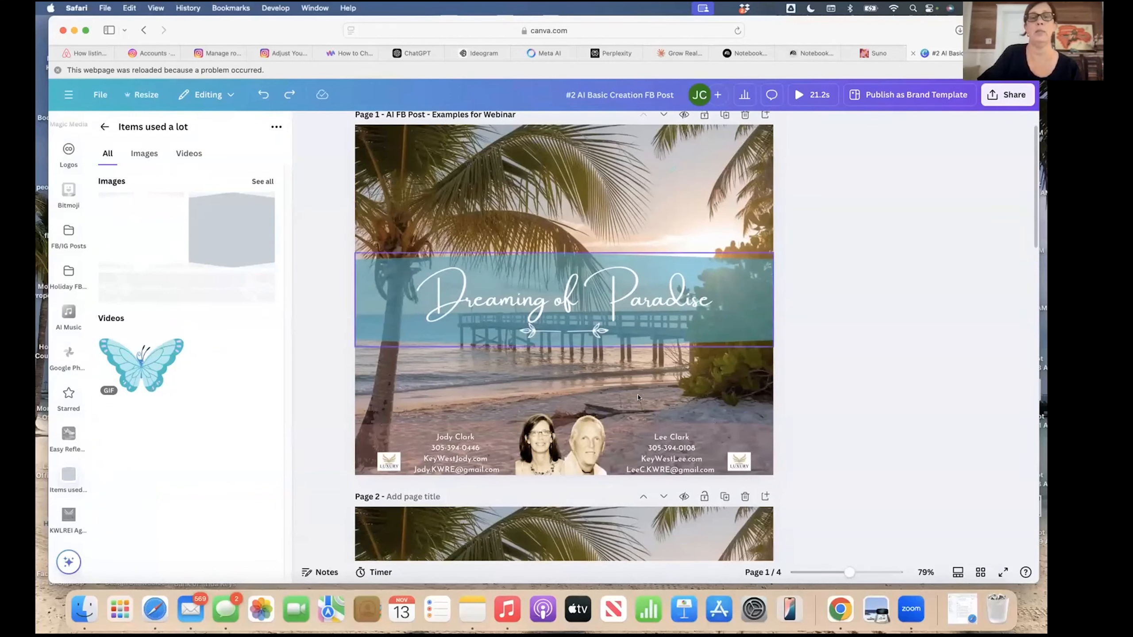
pyautogui.click(602, 291)
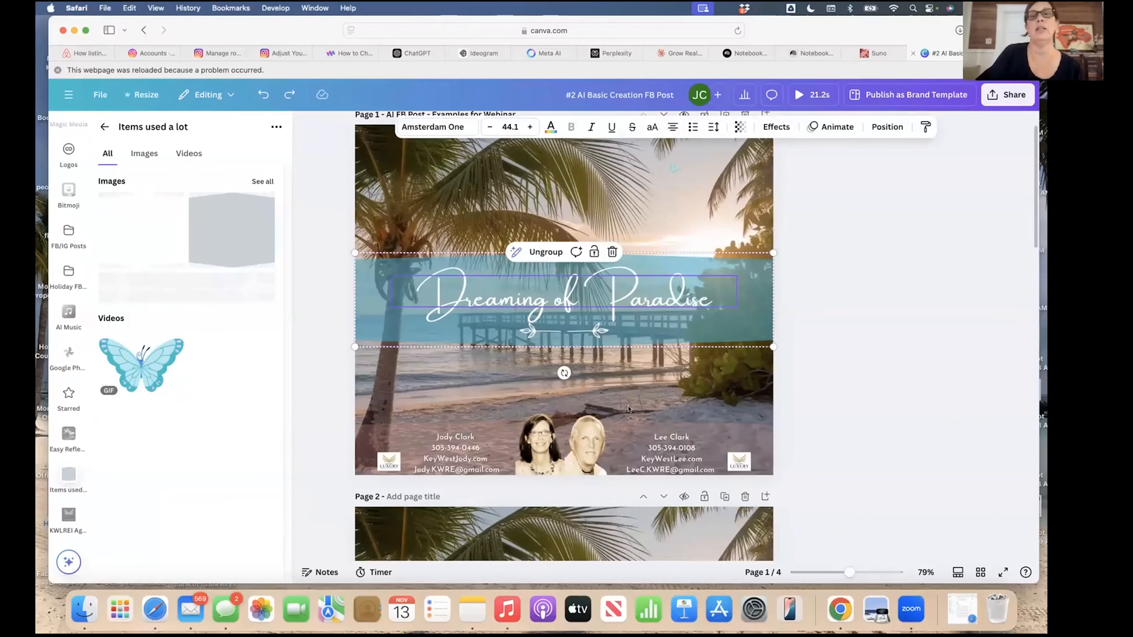
pyautogui.scroll(-5, 607, 380)
pyautogui.scroll(-8, 629, 409)
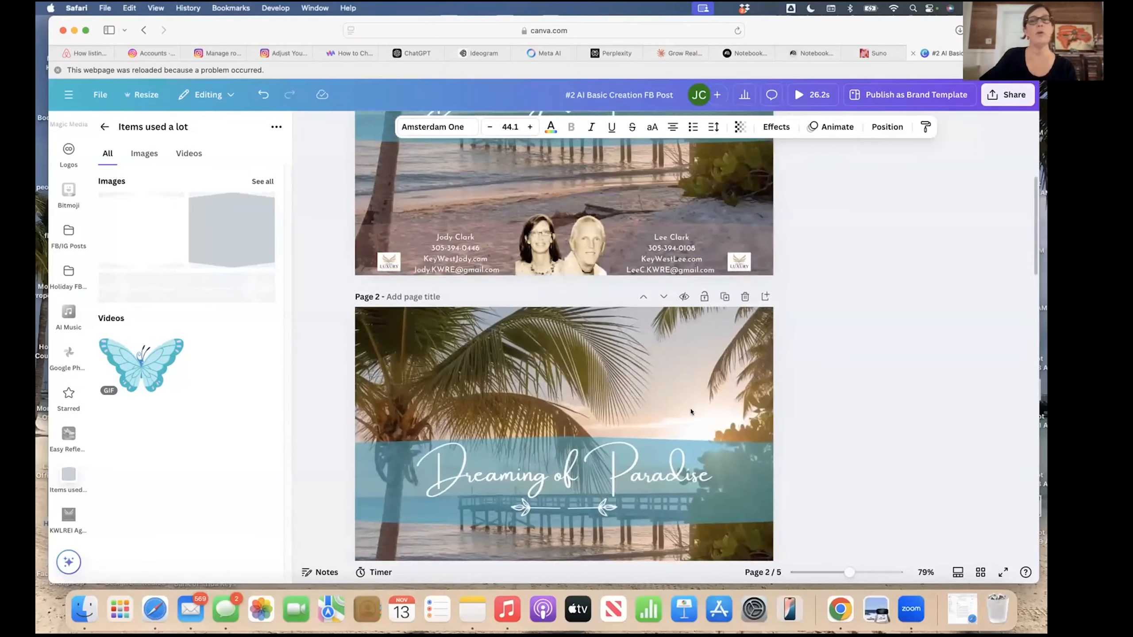
pyautogui.scroll(5, 690, 411)
pyautogui.scroll(2, 691, 411)
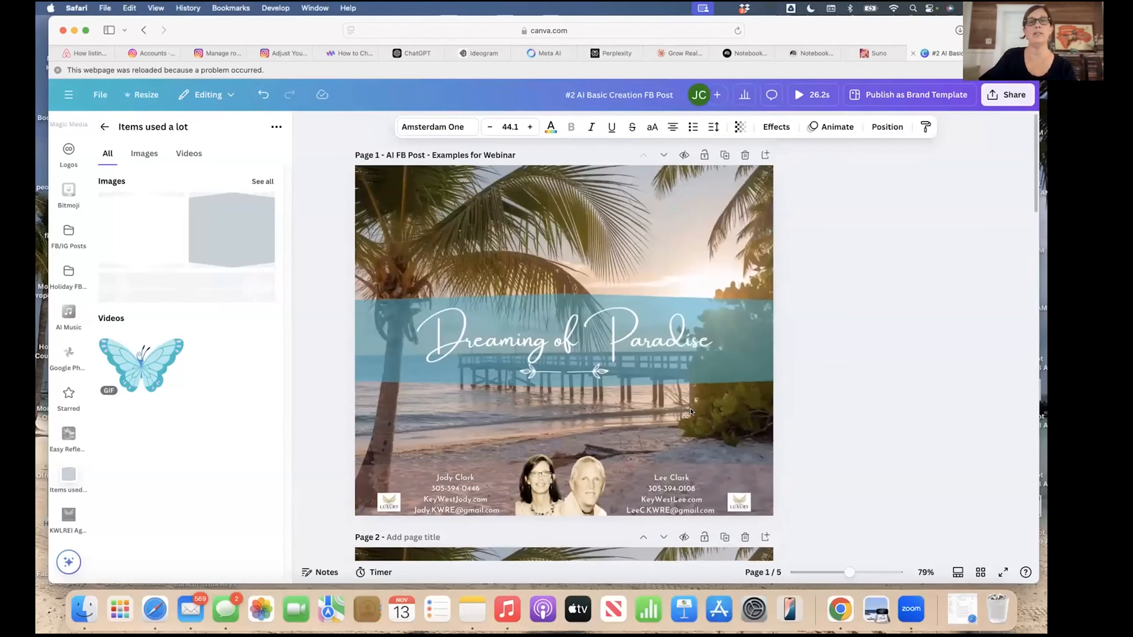
pyautogui.scroll(-20, 691, 411)
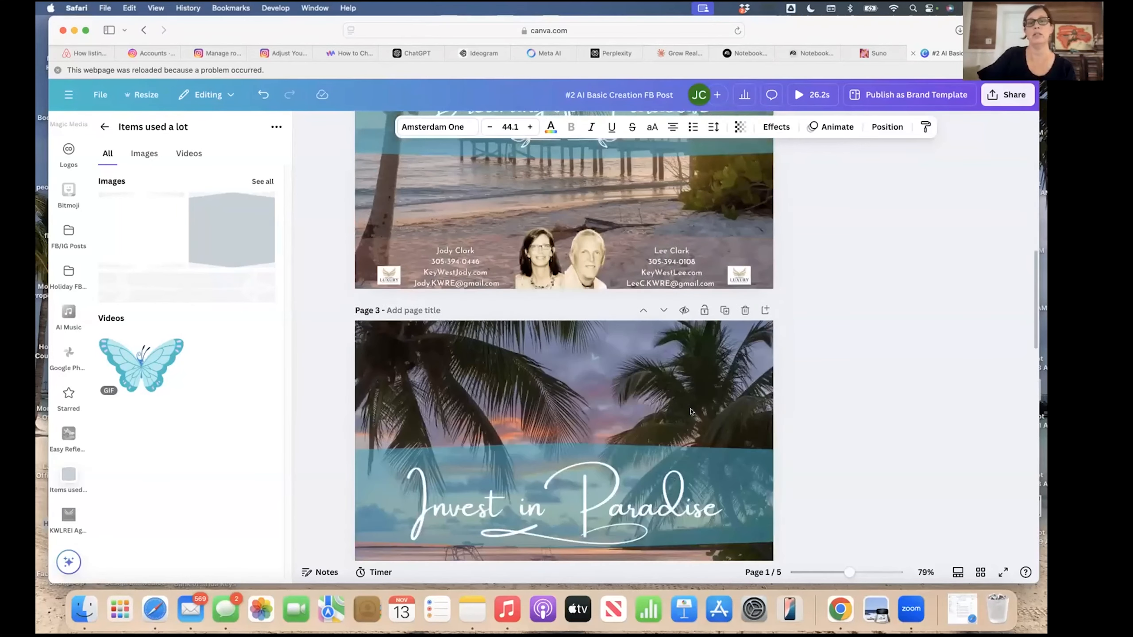
pyautogui.scroll(-15, 690, 411)
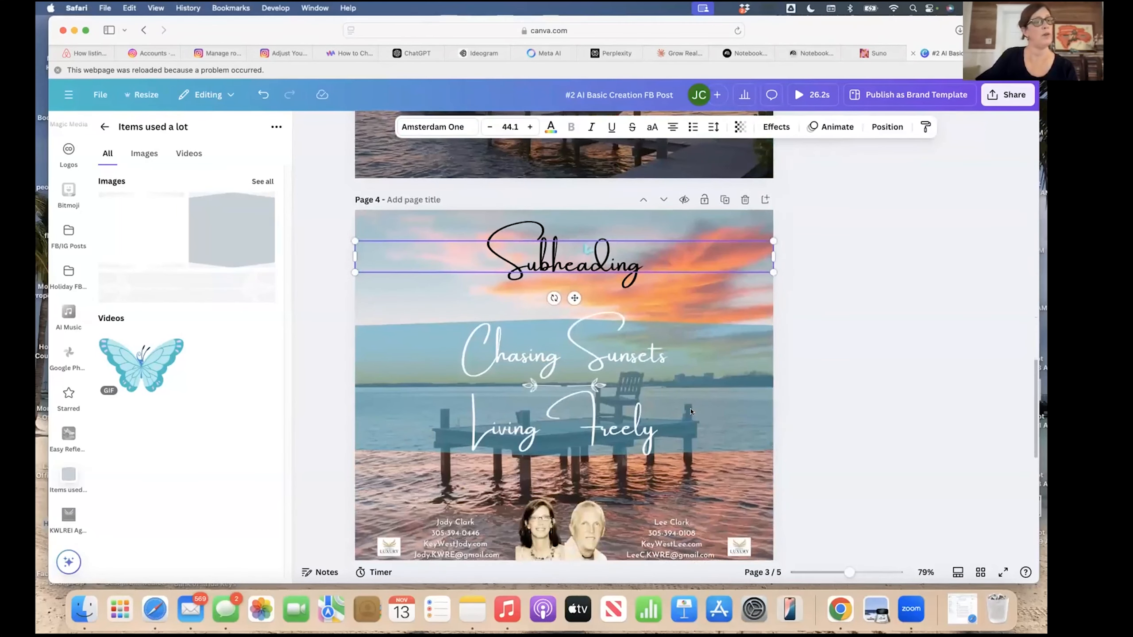
pyautogui.scroll(15, 691, 411)
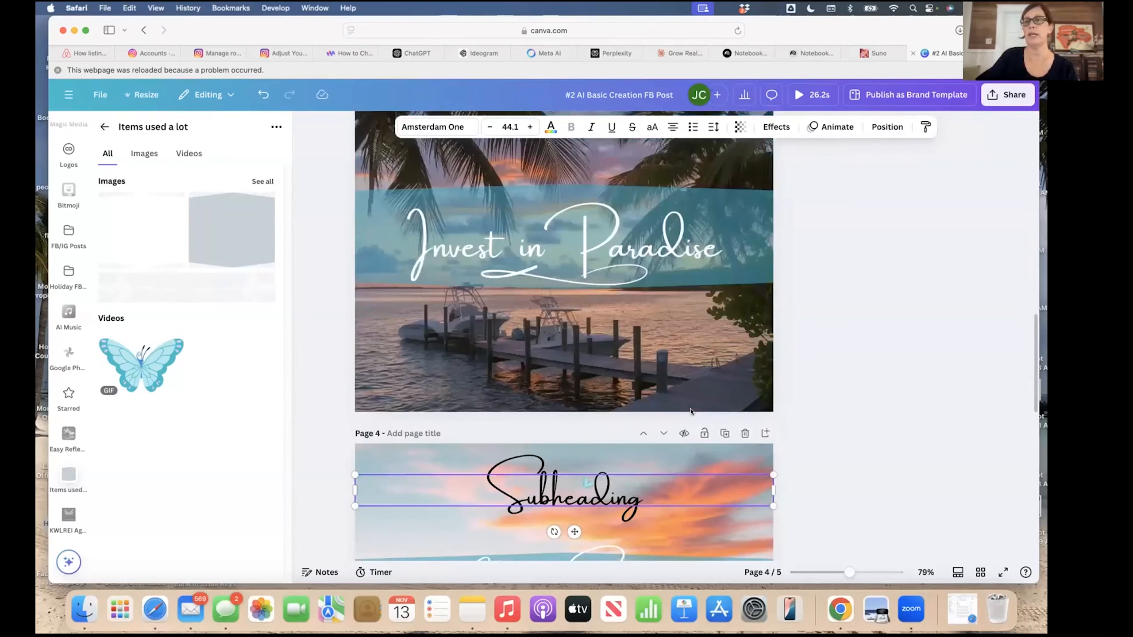
pyautogui.scroll(8, 691, 410)
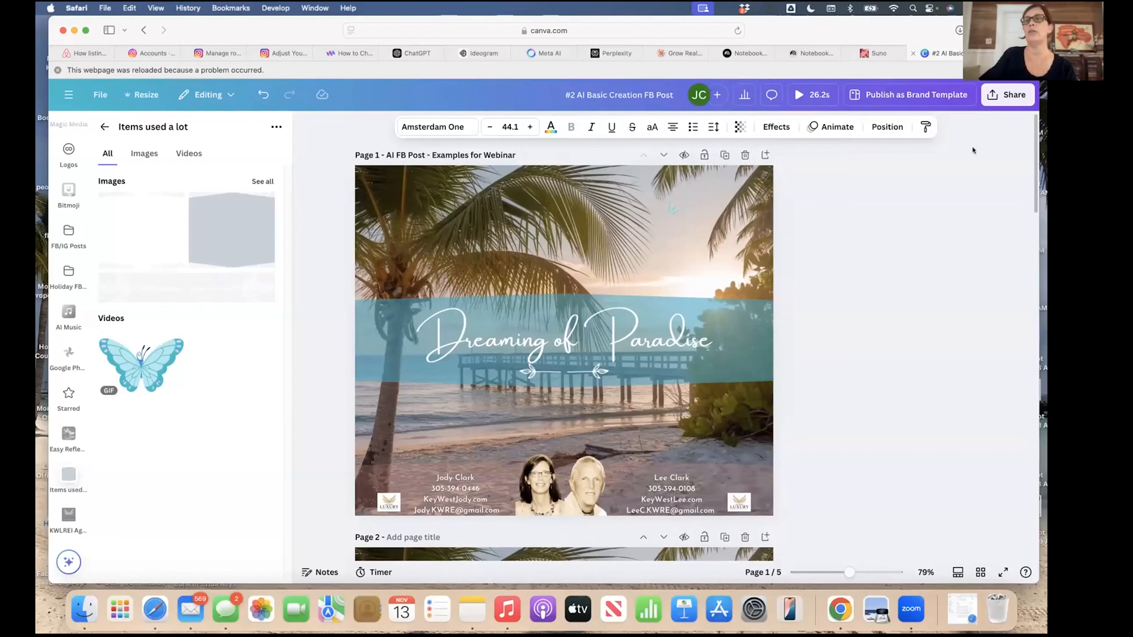
pyautogui.click(997, 99)
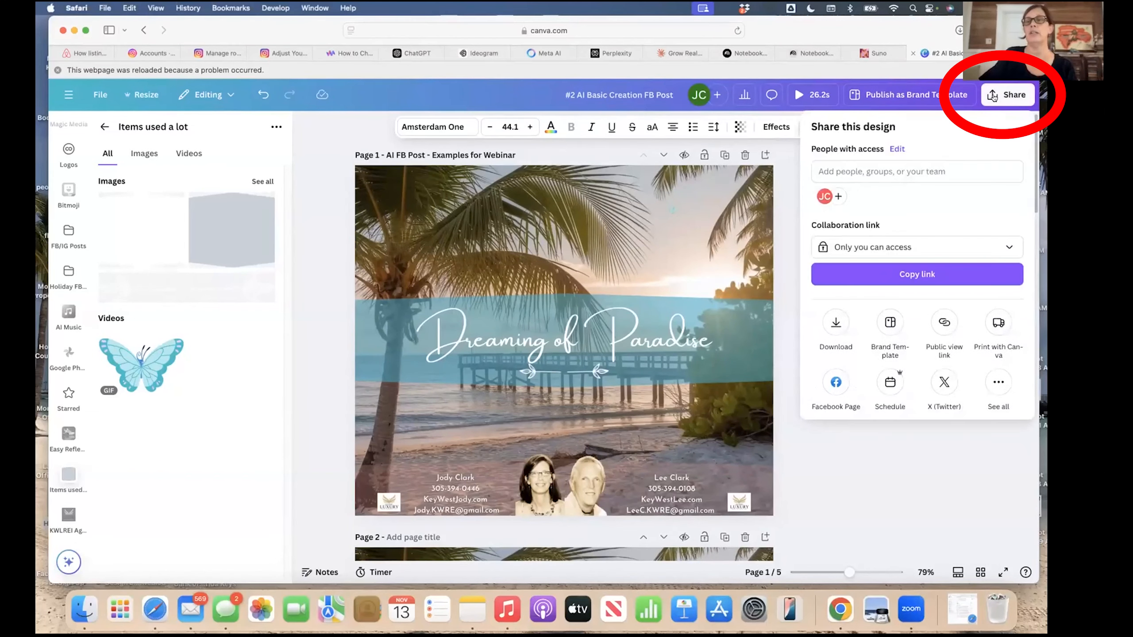
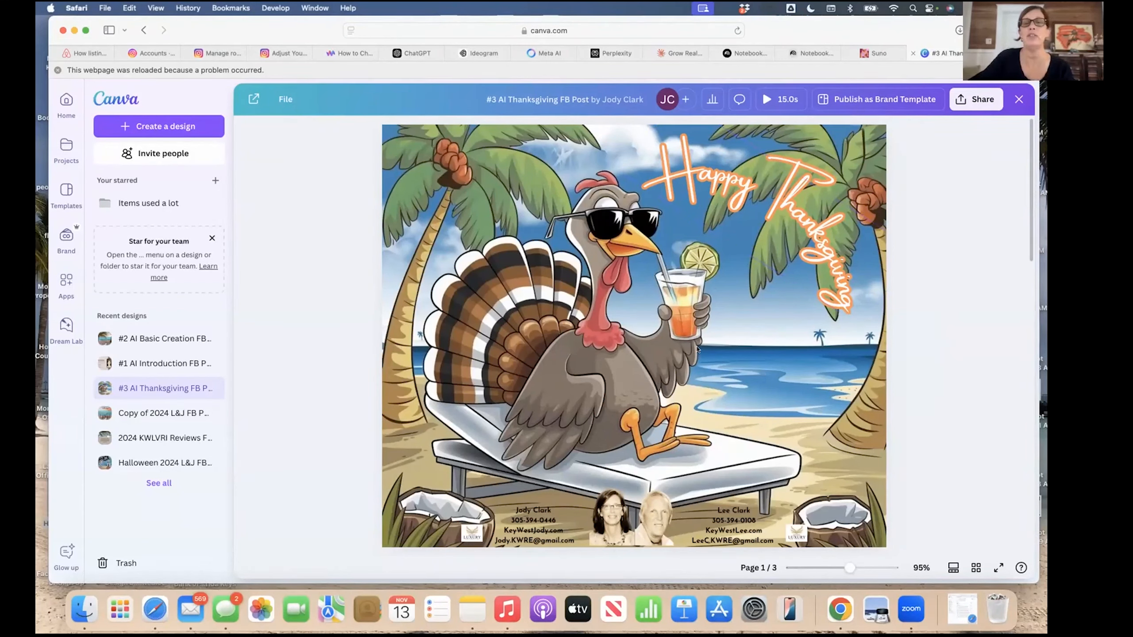
# Open the Thanksgiving FB post in the editor and check the turkey image and greeting font.
pyautogui.click(585, 354)
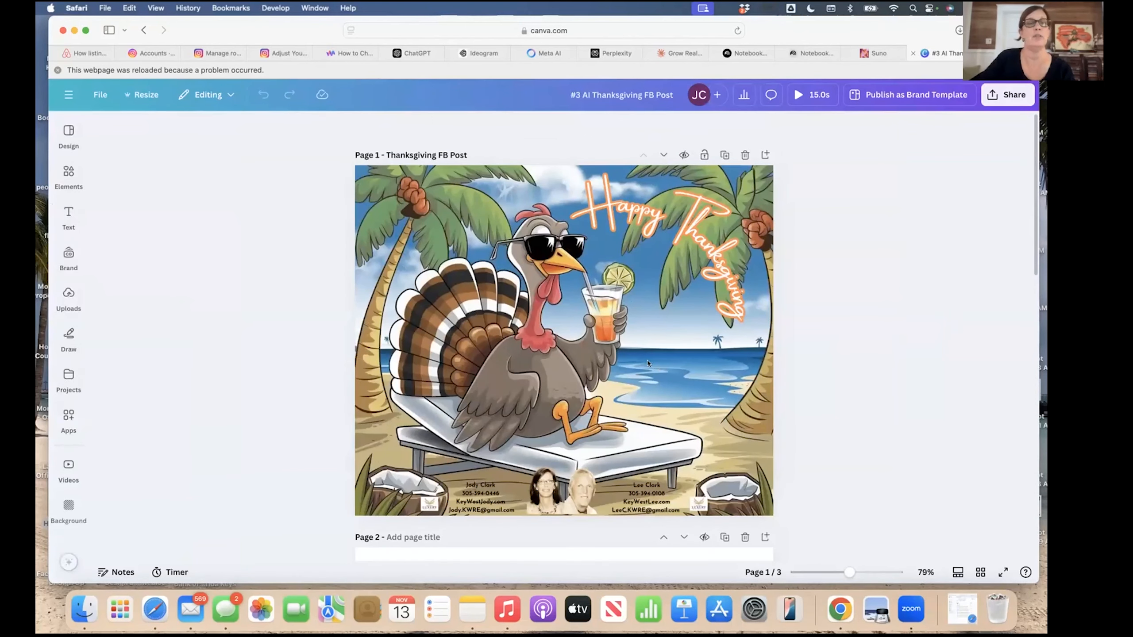
pyautogui.click(69, 135)
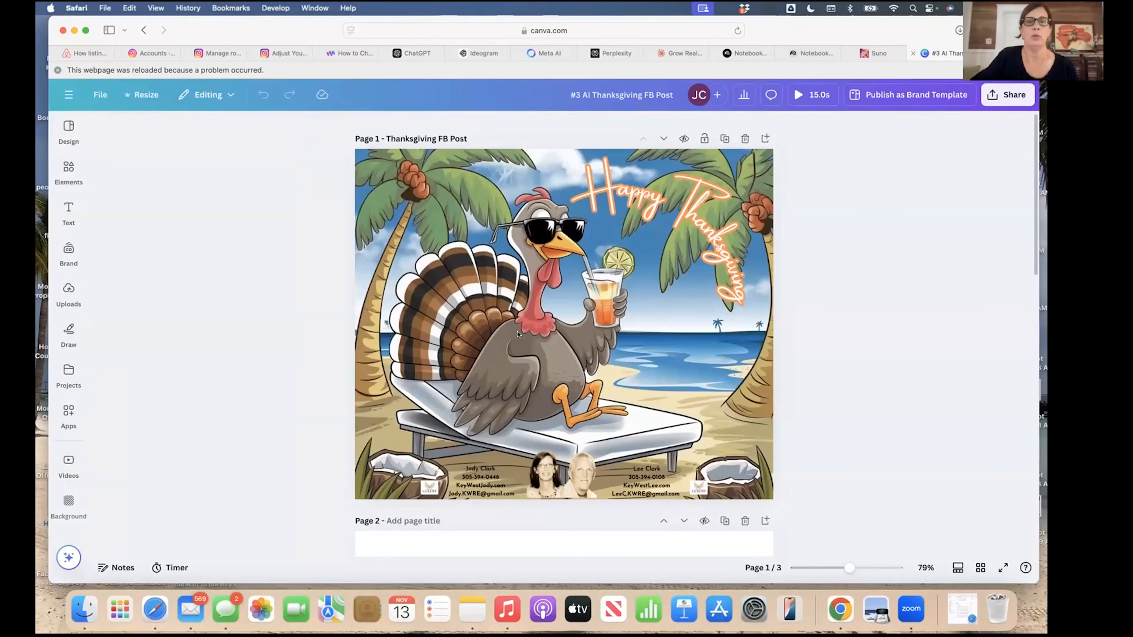
pyautogui.click(519, 334)
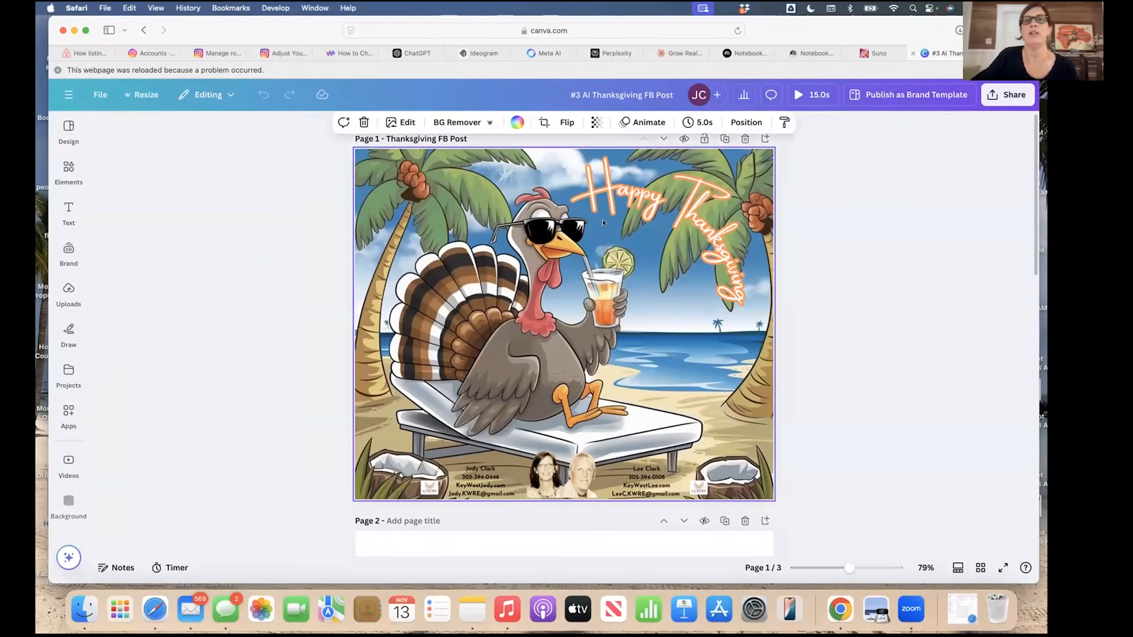
pyautogui.click(633, 208)
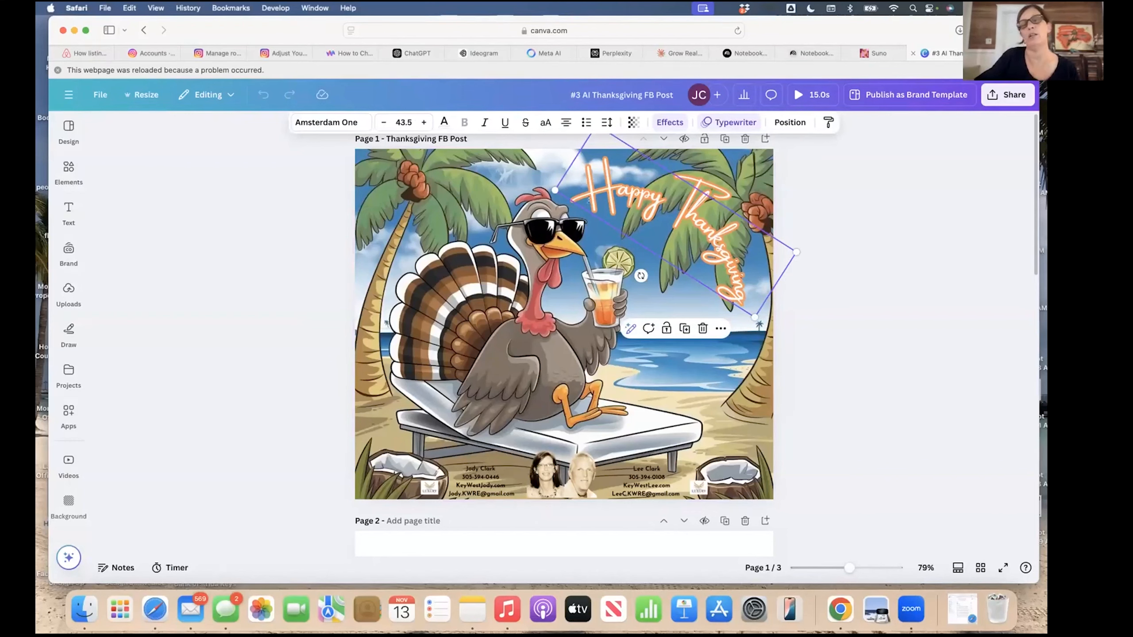
# Play the 15-second preview of the whole design, then close it.
pyautogui.click(694, 387)
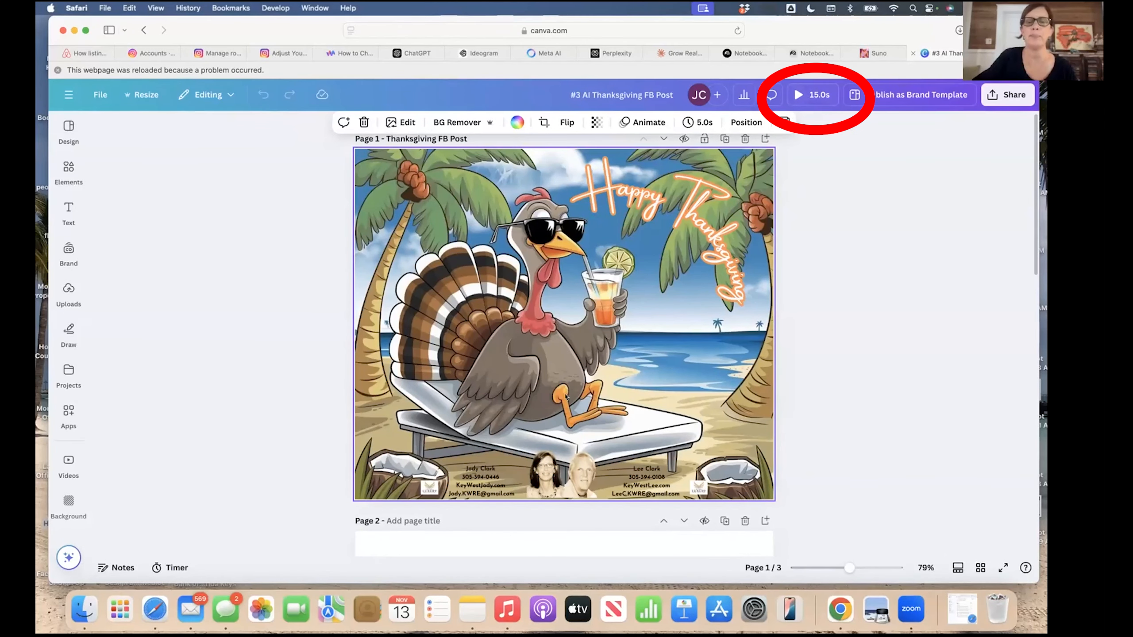
pyautogui.click(811, 94)
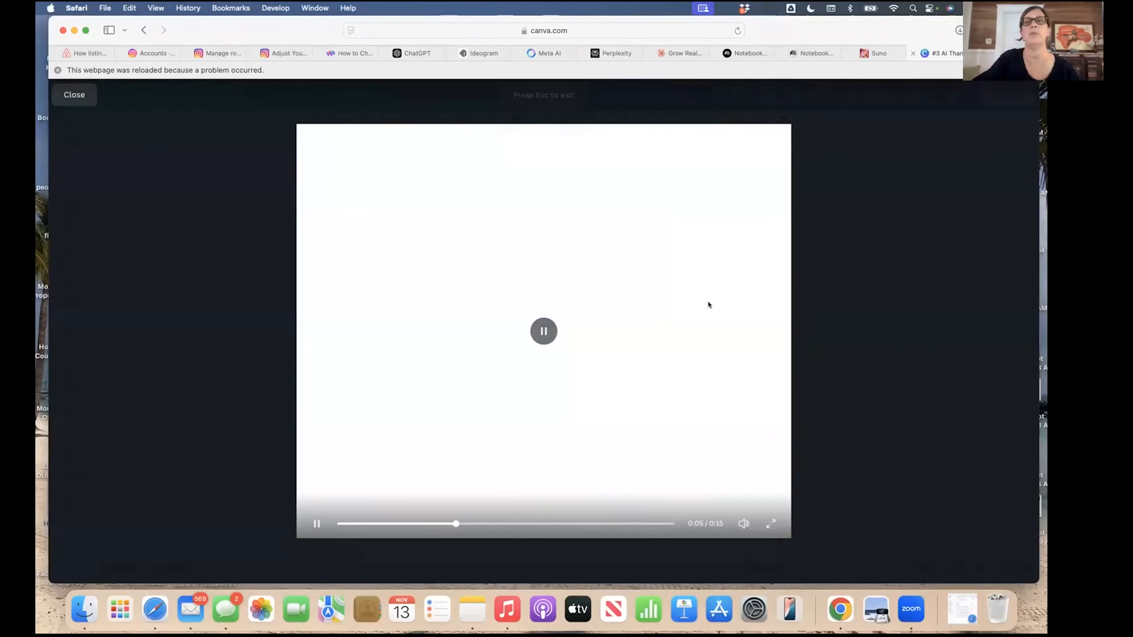
pyautogui.click(74, 95)
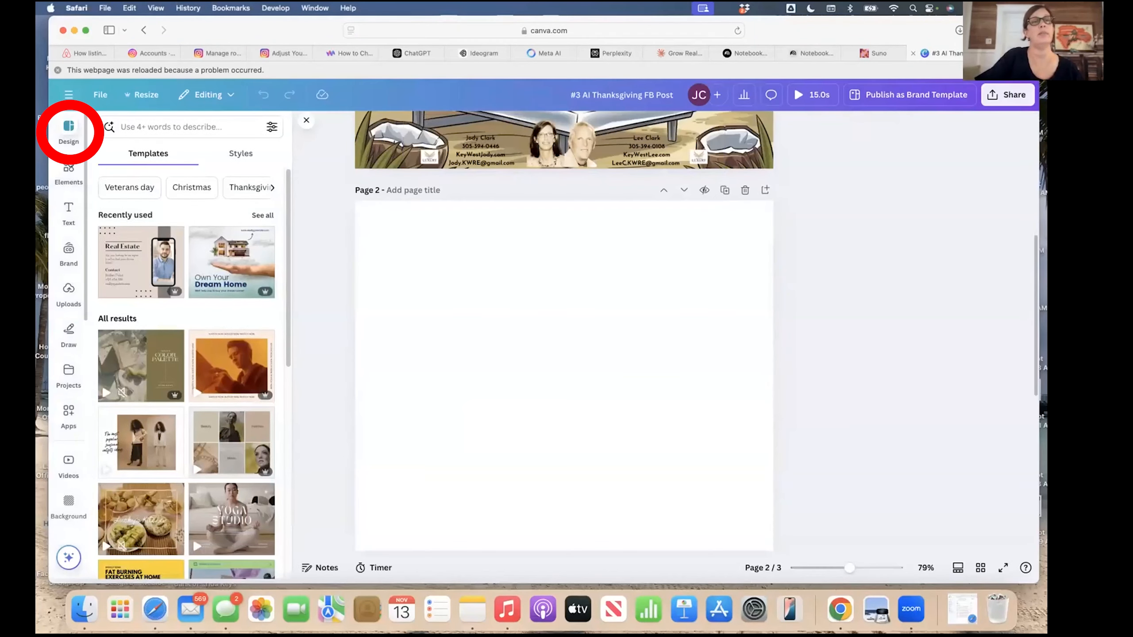
# Set the uploaded sunglasses turkey-on-a-lounger beach image as Page 2's full background.
pyautogui.click(67, 175)
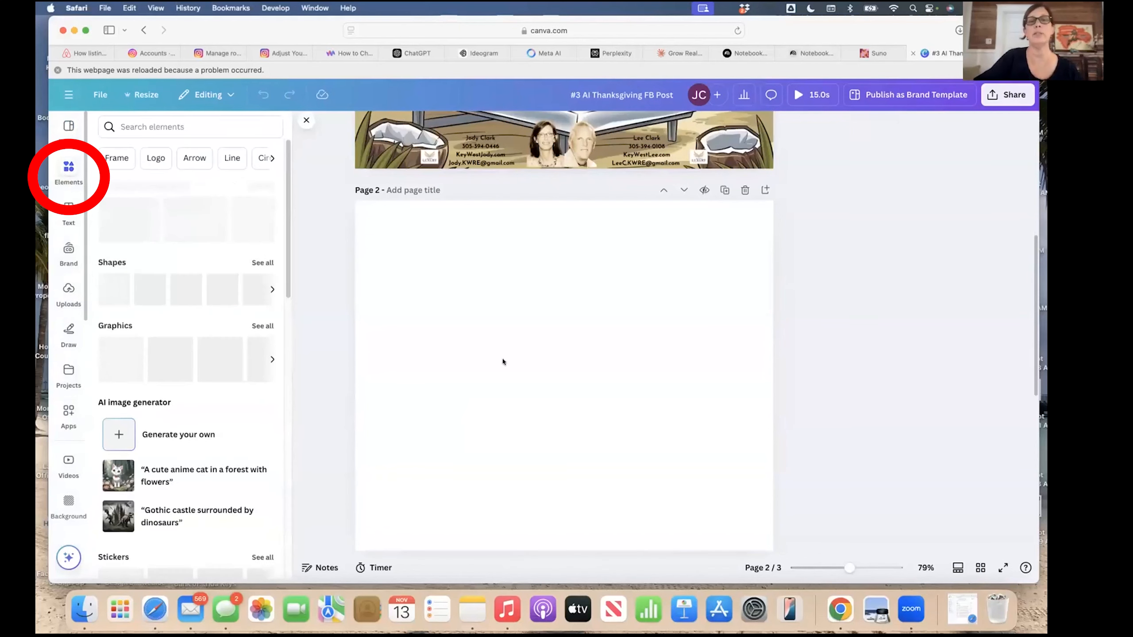
pyautogui.scroll(-2, 503, 361)
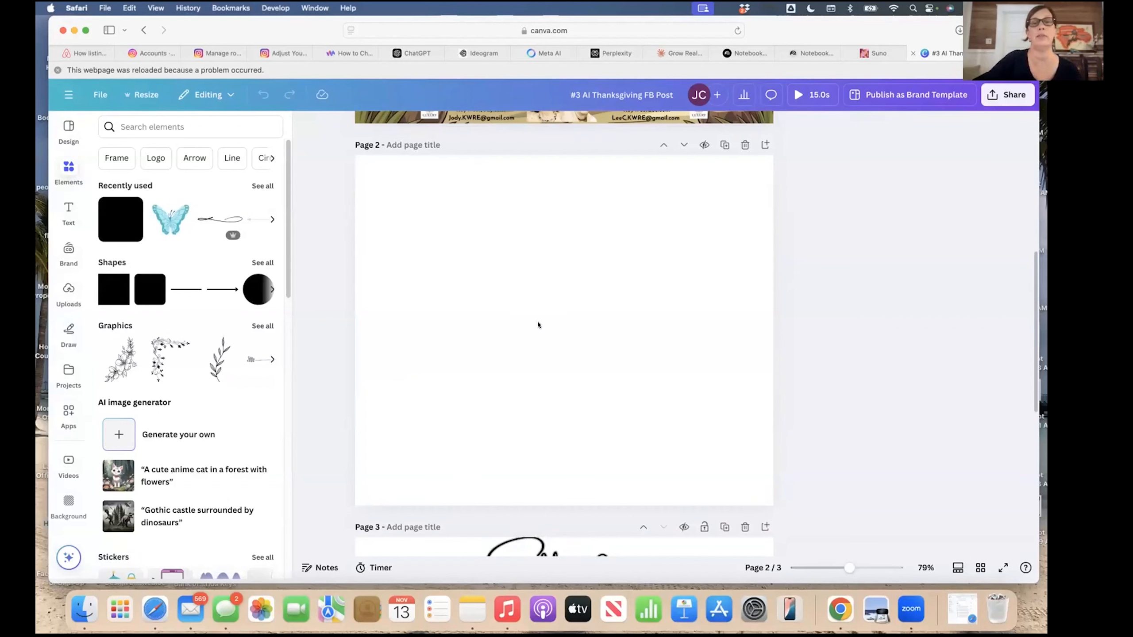
pyautogui.click(513, 317)
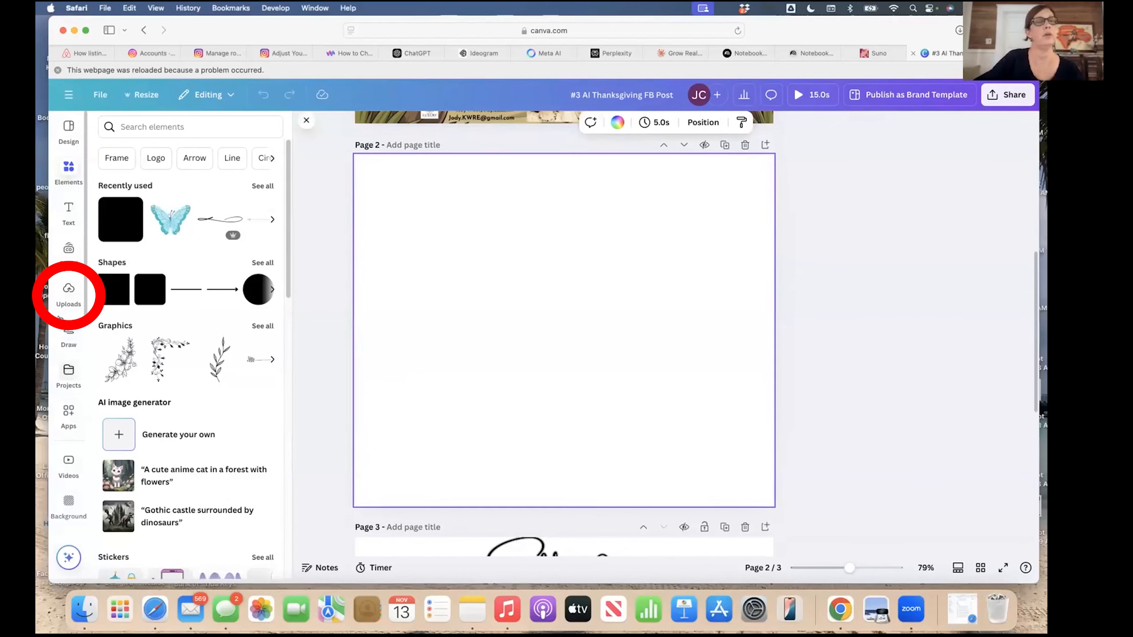
pyautogui.click(67, 289)
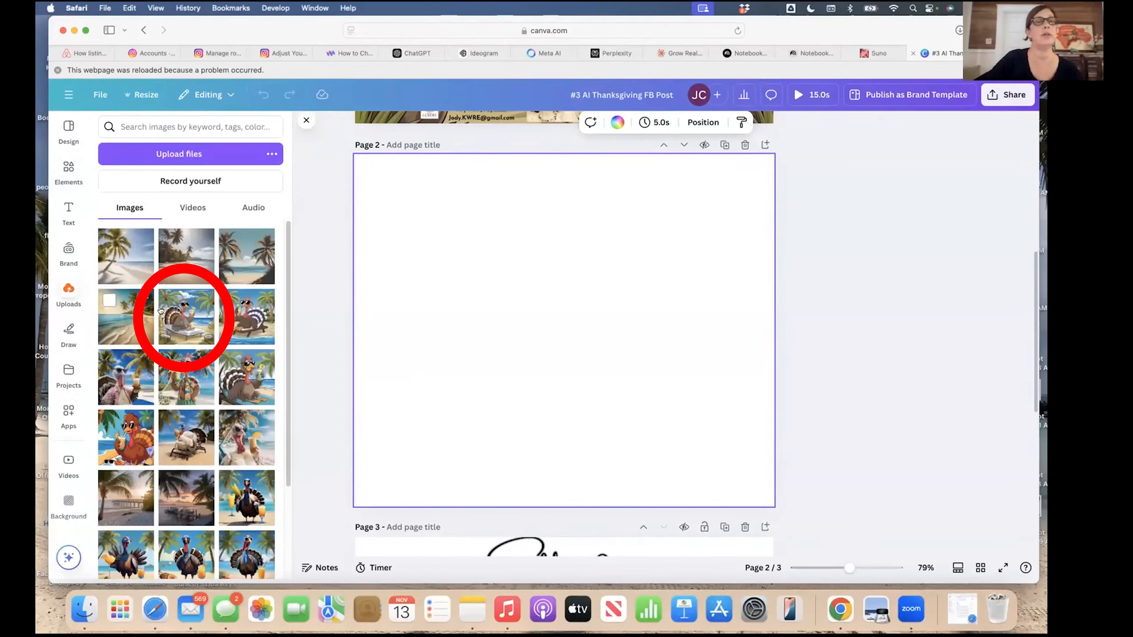
pyautogui.click(189, 318)
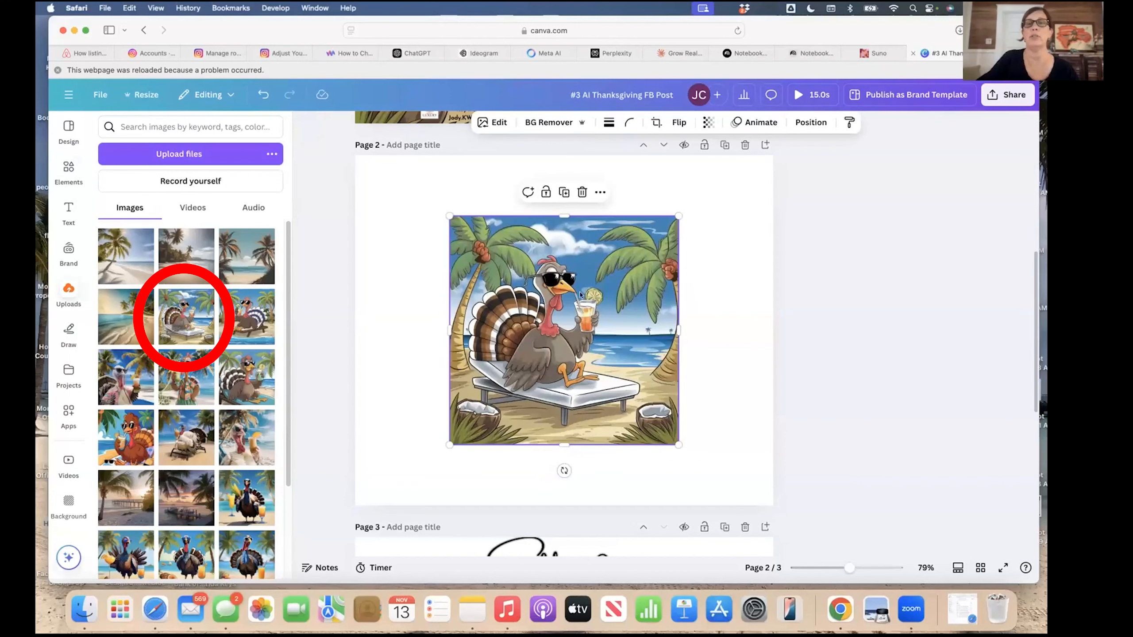
pyautogui.click(600, 192)
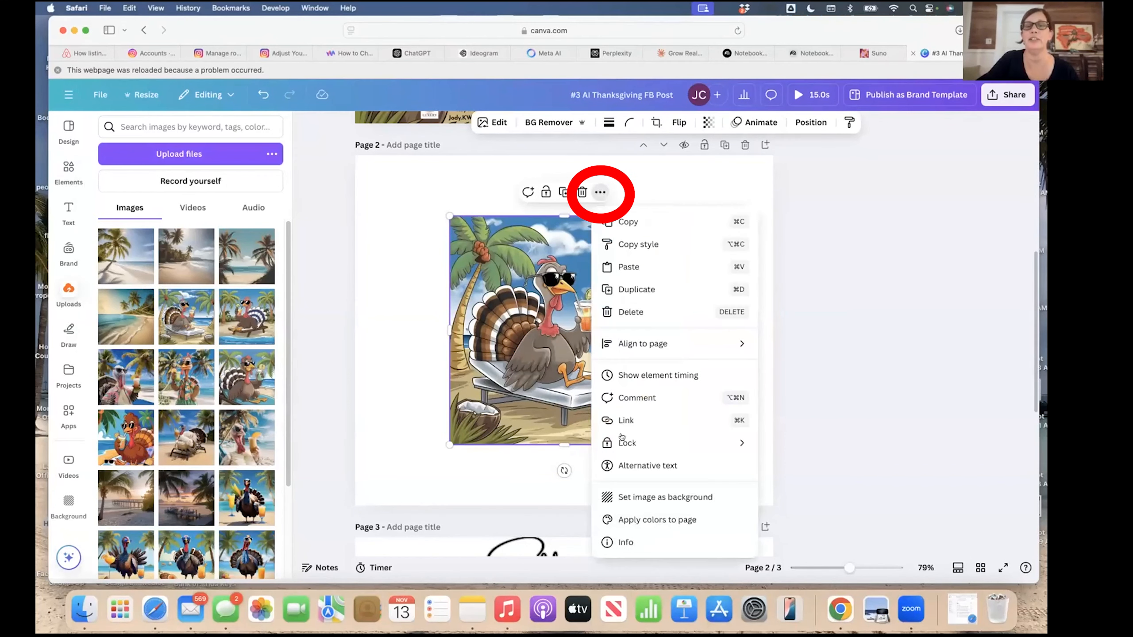
pyautogui.click(646, 498)
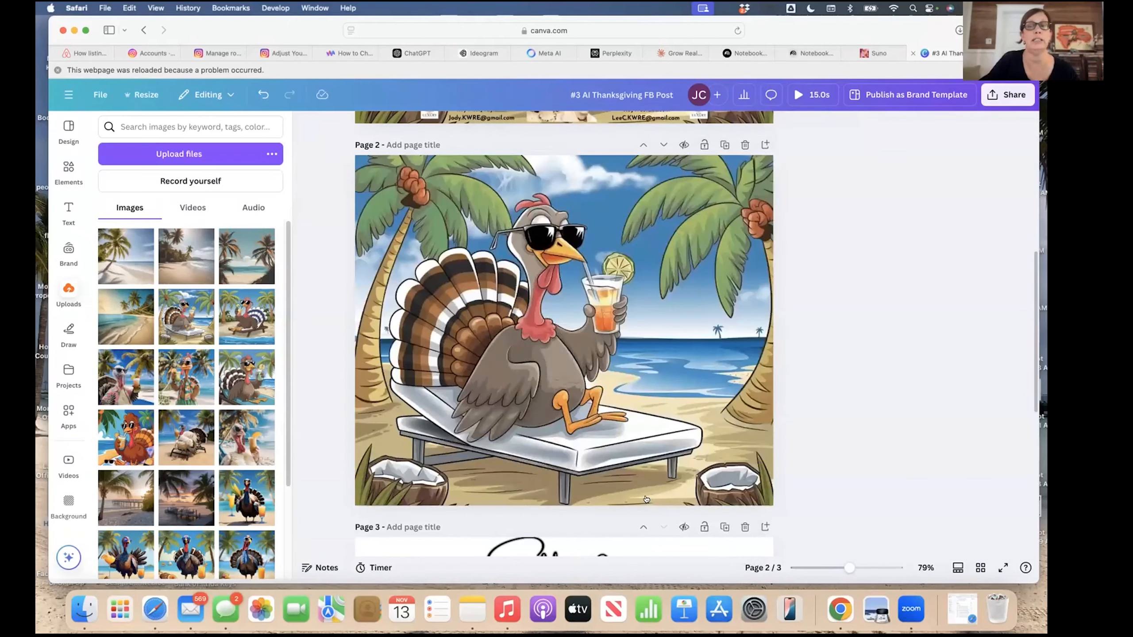
pyautogui.scroll(3, 628, 495)
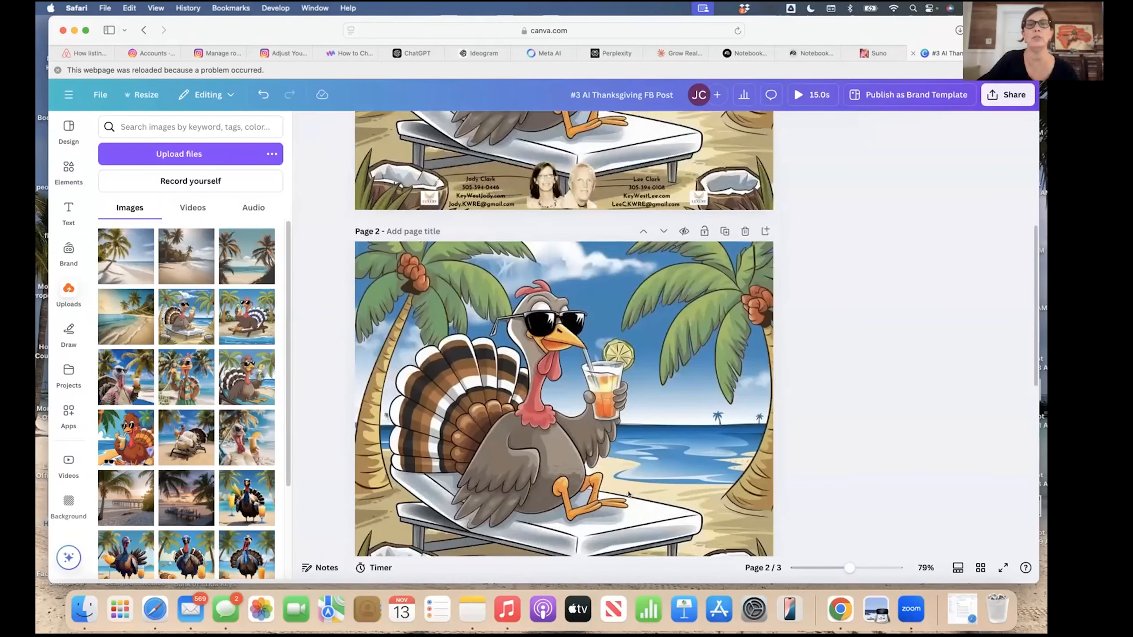
pyautogui.scroll(-3, 629, 495)
# Add a Body text box in the upper-right sky, set in Amsterdam One and widened.
pyautogui.click(68, 212)
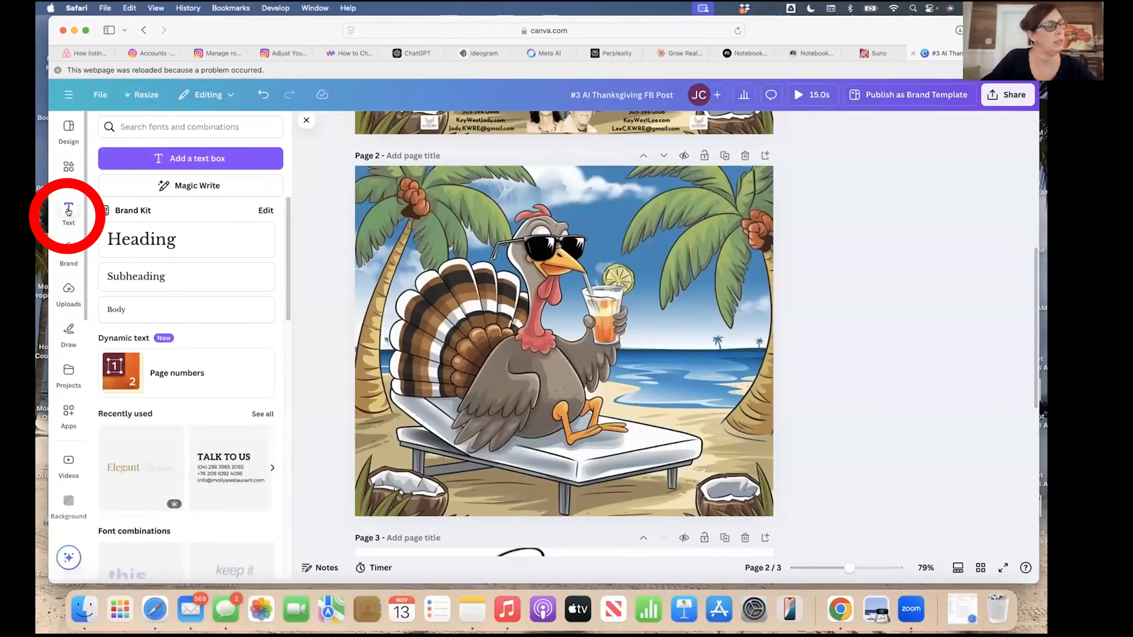
pyautogui.click(126, 311)
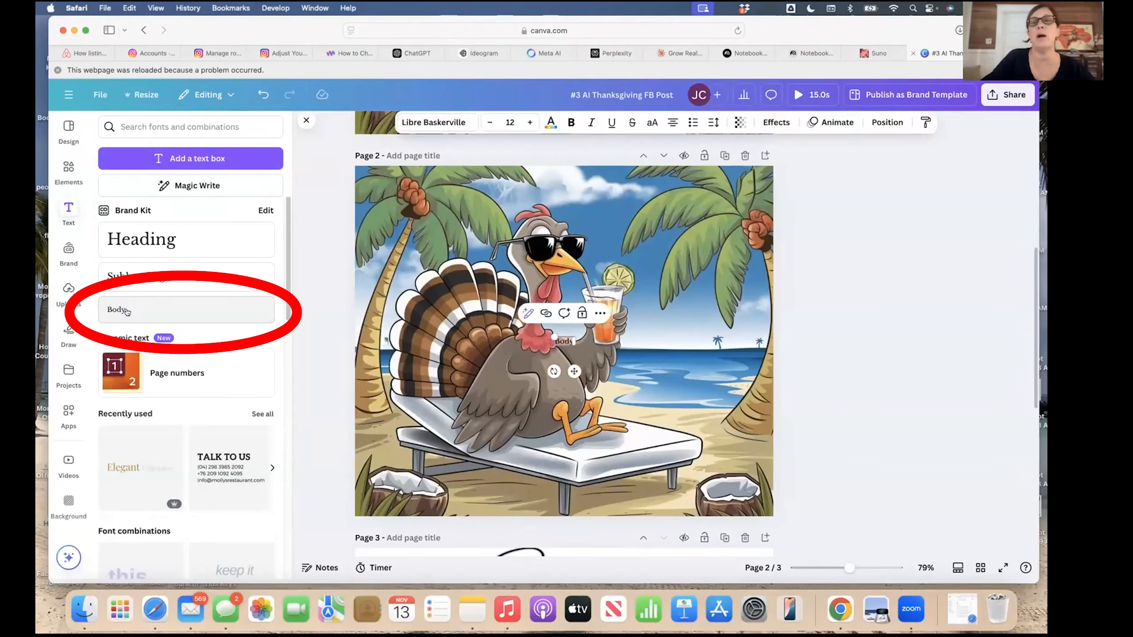
pyautogui.moveTo(574, 371)
pyautogui.mouseDown()
pyautogui.moveTo(576, 273)
pyautogui.moveTo(627, 266)
pyautogui.moveTo(618, 254)
pyautogui.mouseUp()
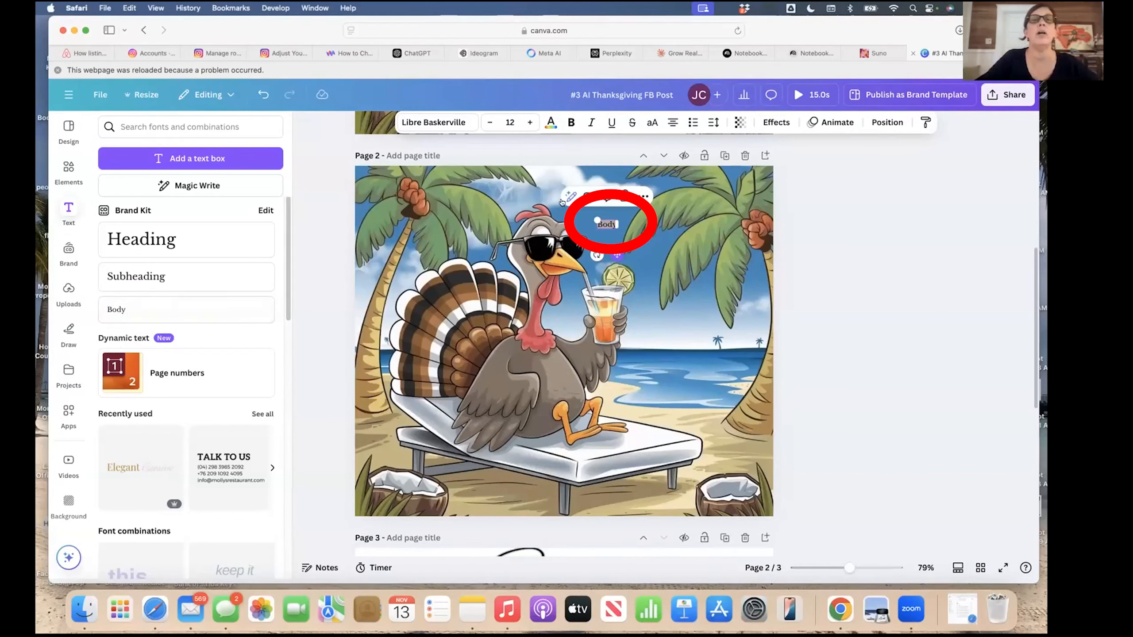
pyautogui.click(433, 122)
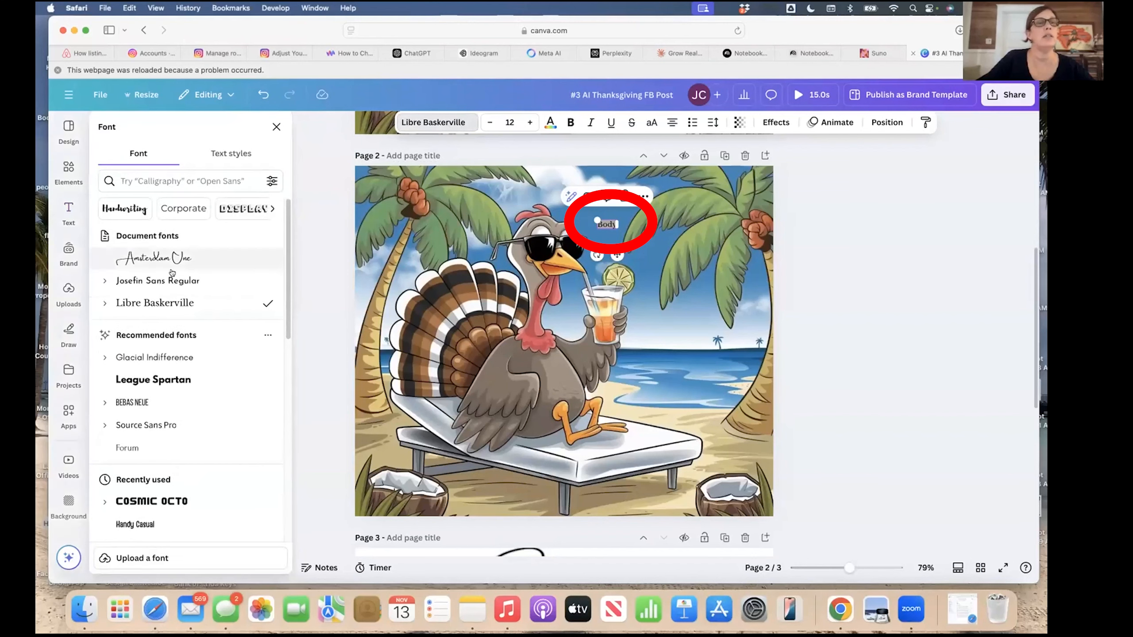
pyautogui.click(154, 258)
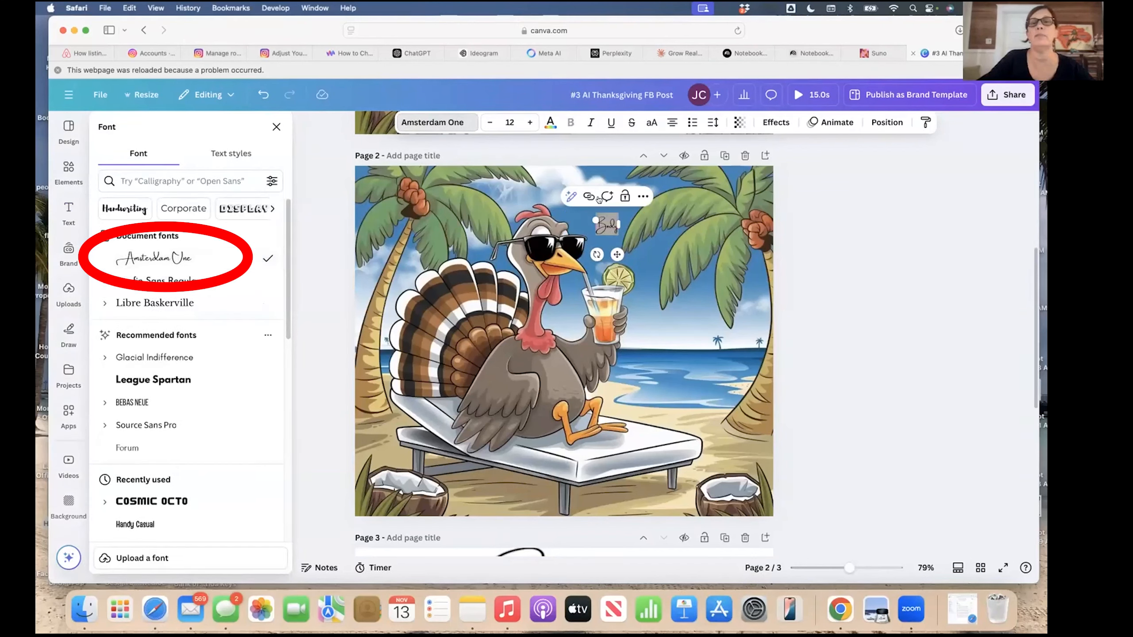
pyautogui.moveTo(619, 224); pyautogui.dragTo(717, 215)
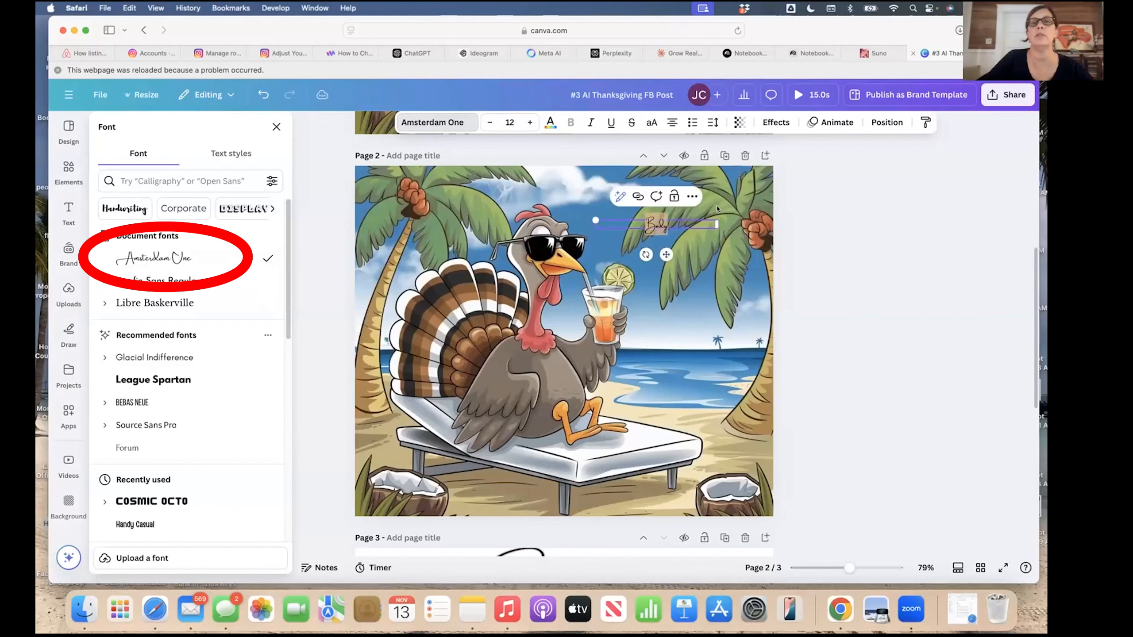
pyautogui.click(678, 219)
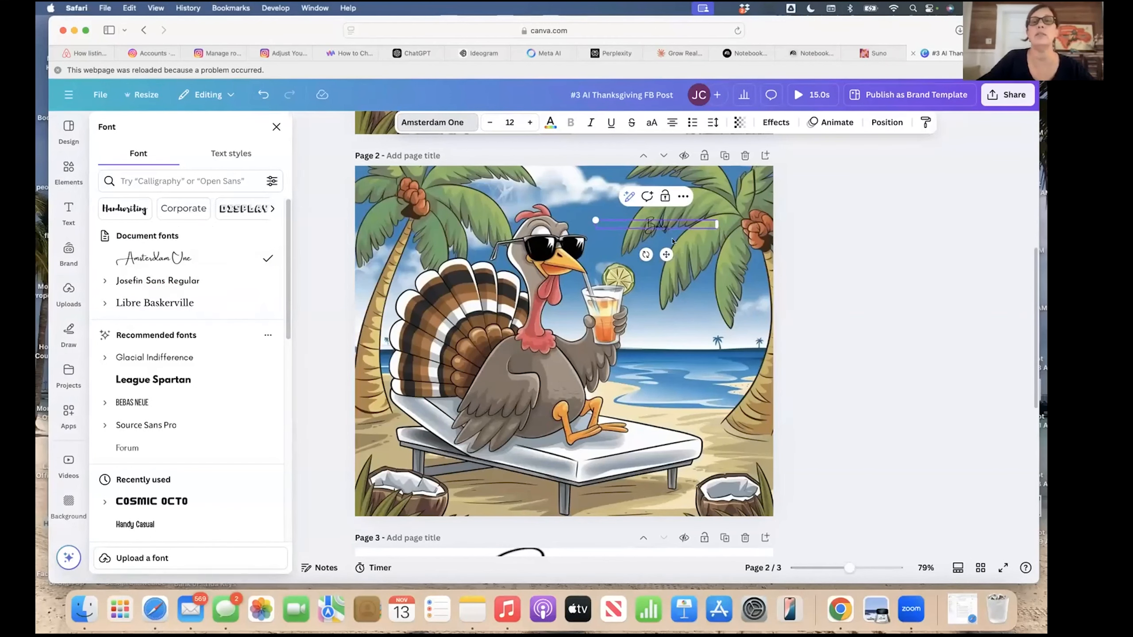
pyautogui.click(689, 316)
pyautogui.click(672, 225)
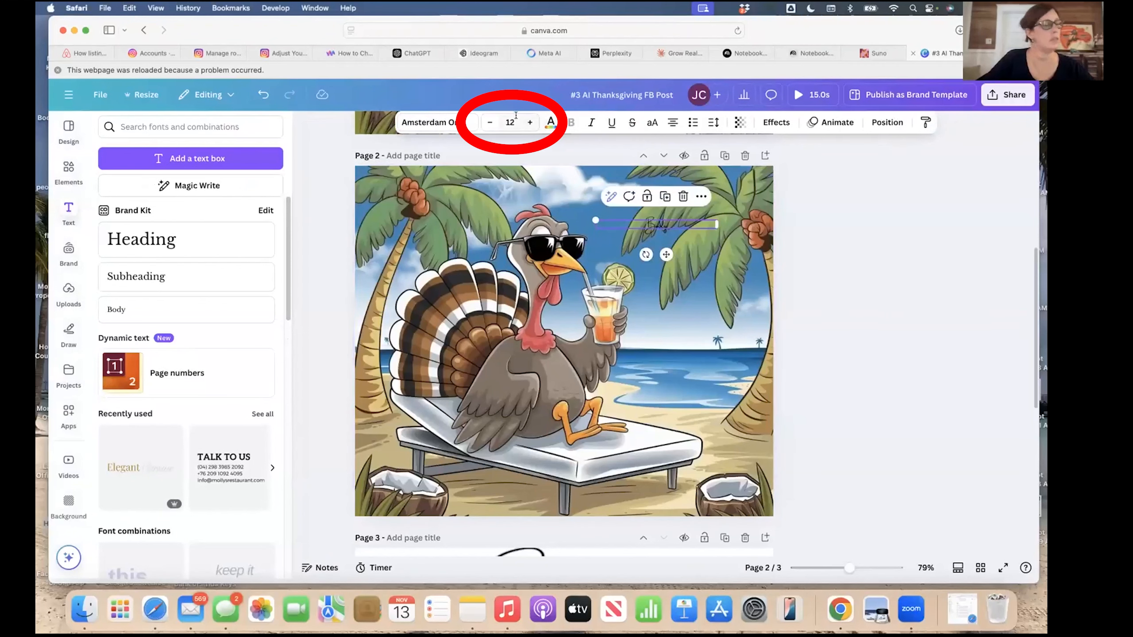
# Change the Body text's font size from 12 to 43.5.
pyautogui.click(515, 120)
pyautogui.press('BackSpace')
pyautogui.write('43.5')
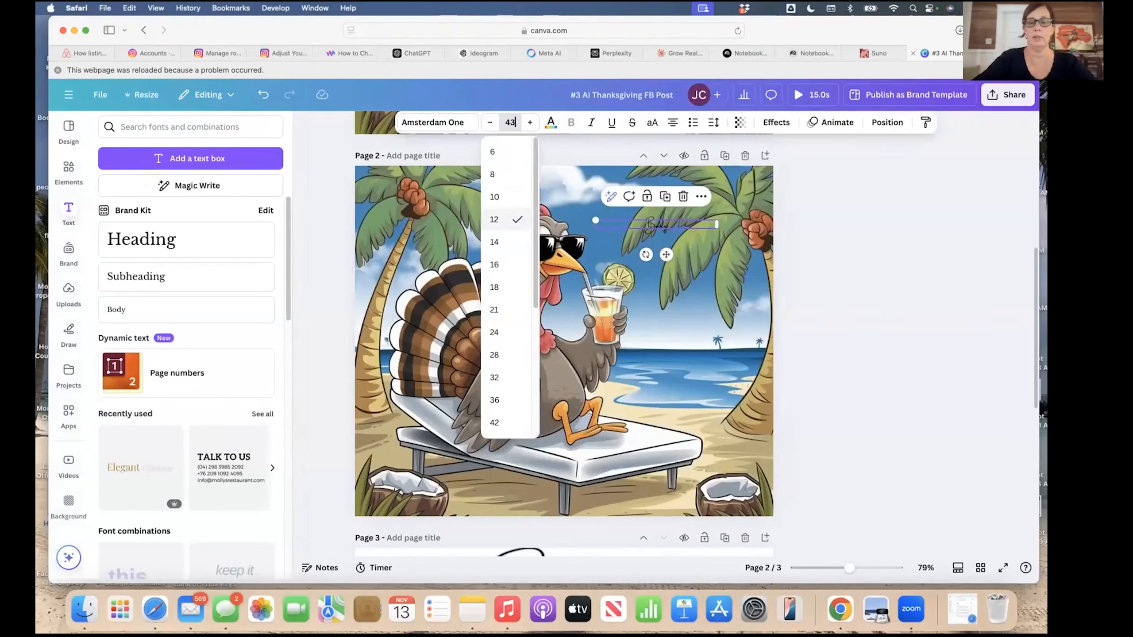
pyautogui.press('Return')
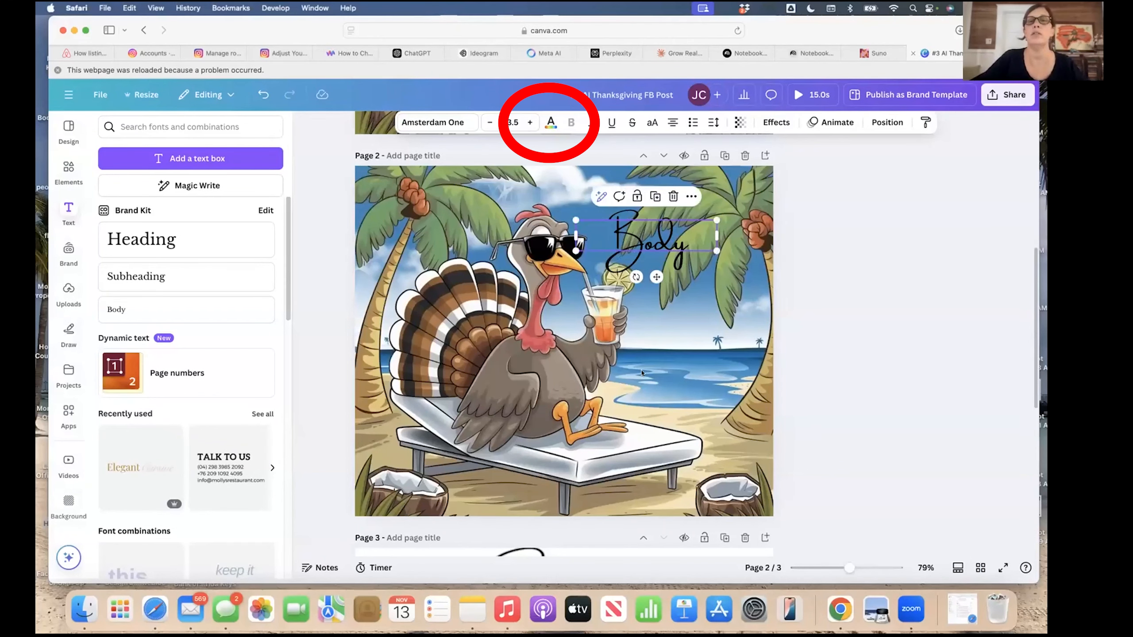
pyautogui.click(664, 300)
pyautogui.click(662, 243)
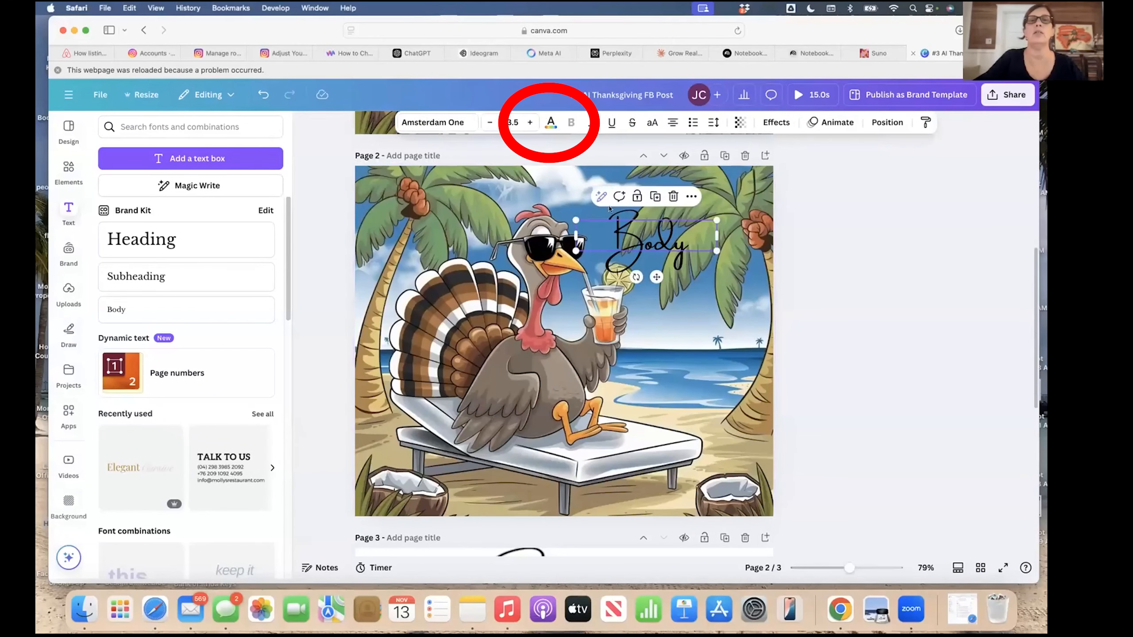
pyautogui.click(550, 123)
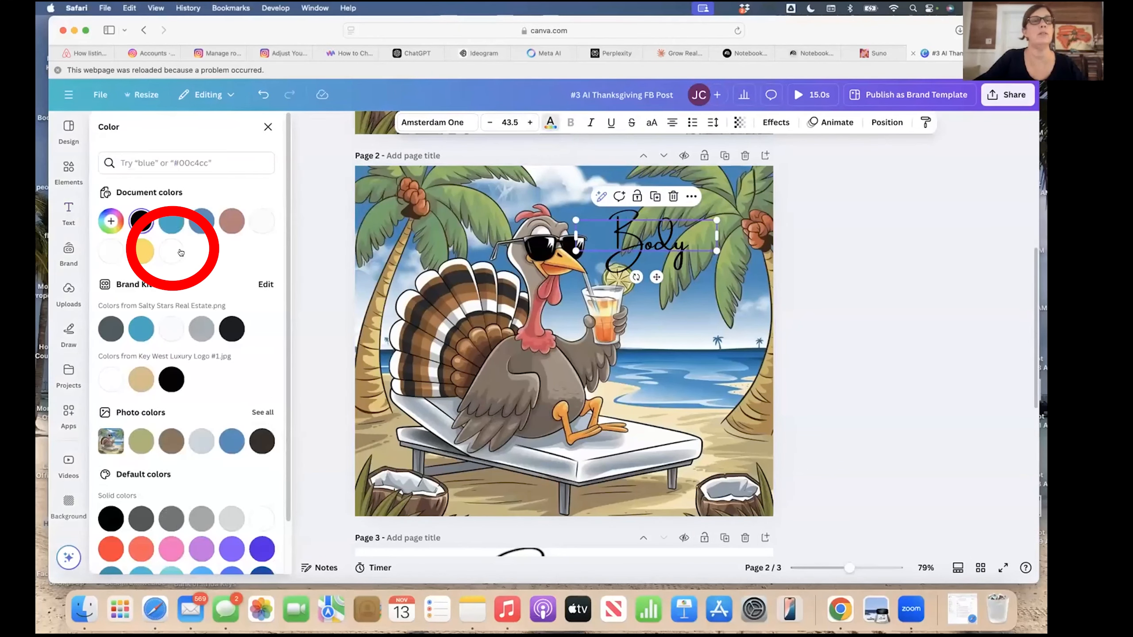
# Color the script text white and replace 'Body' with 'Happy Thanksgiving'.
pyautogui.click(262, 221)
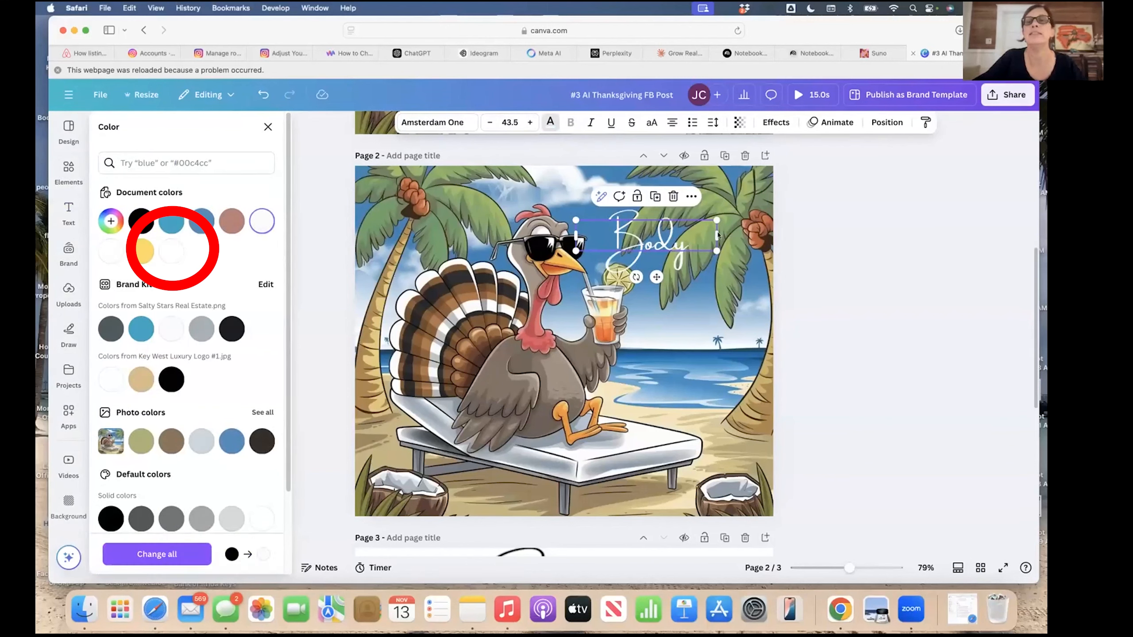
pyautogui.moveTo(719, 235); pyautogui.dragTo(742, 236)
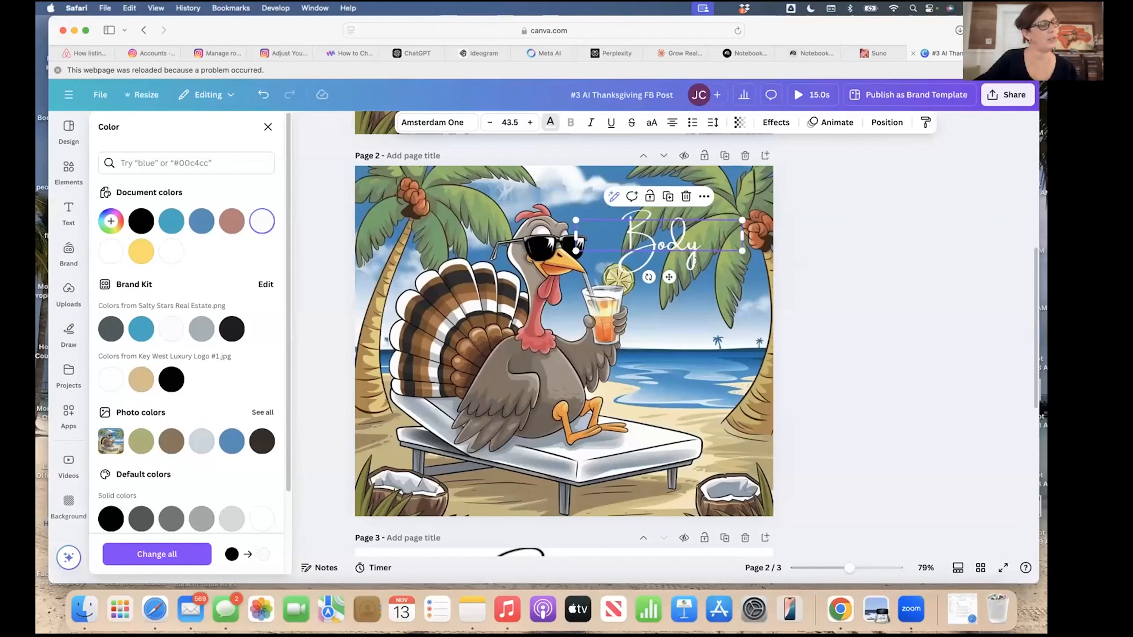
pyautogui.doubleClick(698, 237)
pyautogui.press('BackSpace')
pyautogui.write('H')
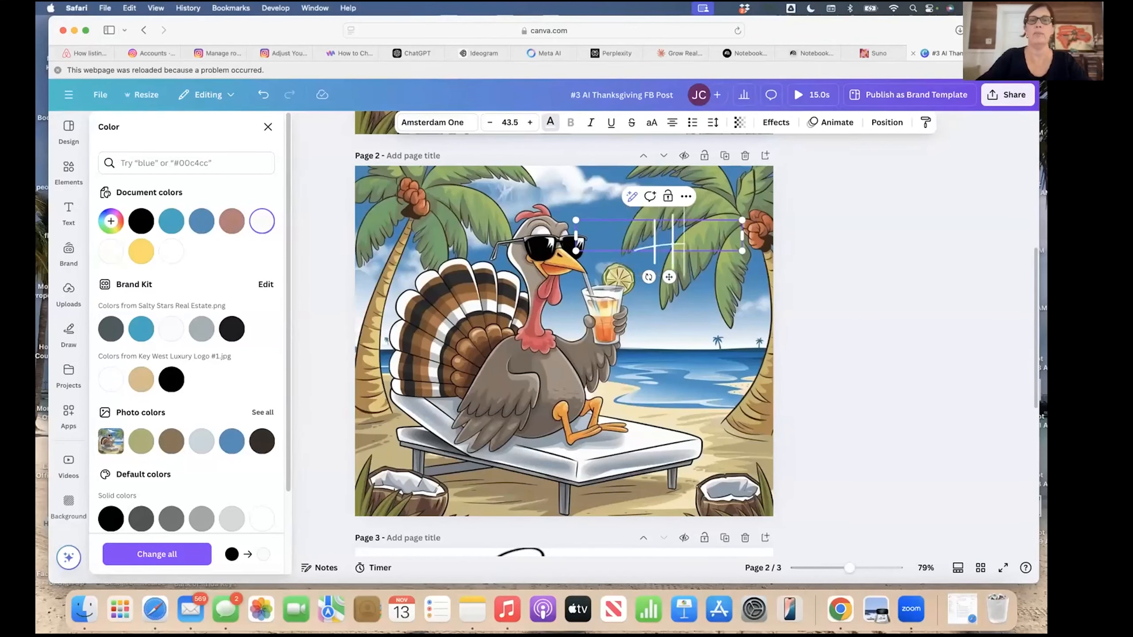
pyautogui.write('appy Thans')
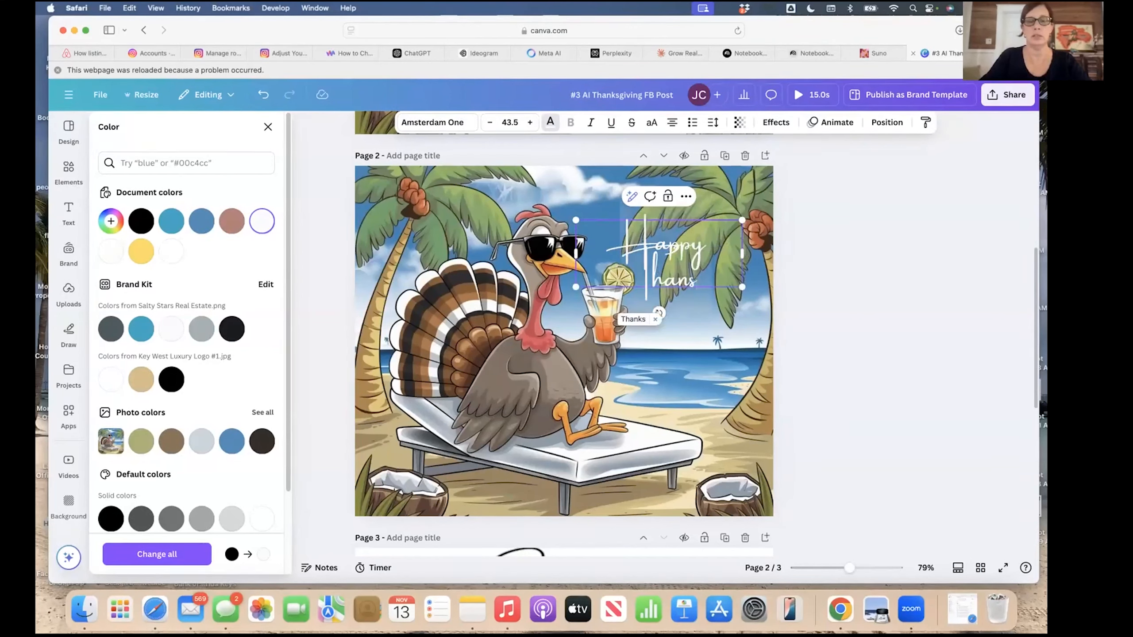
pyautogui.press('BackSpace')
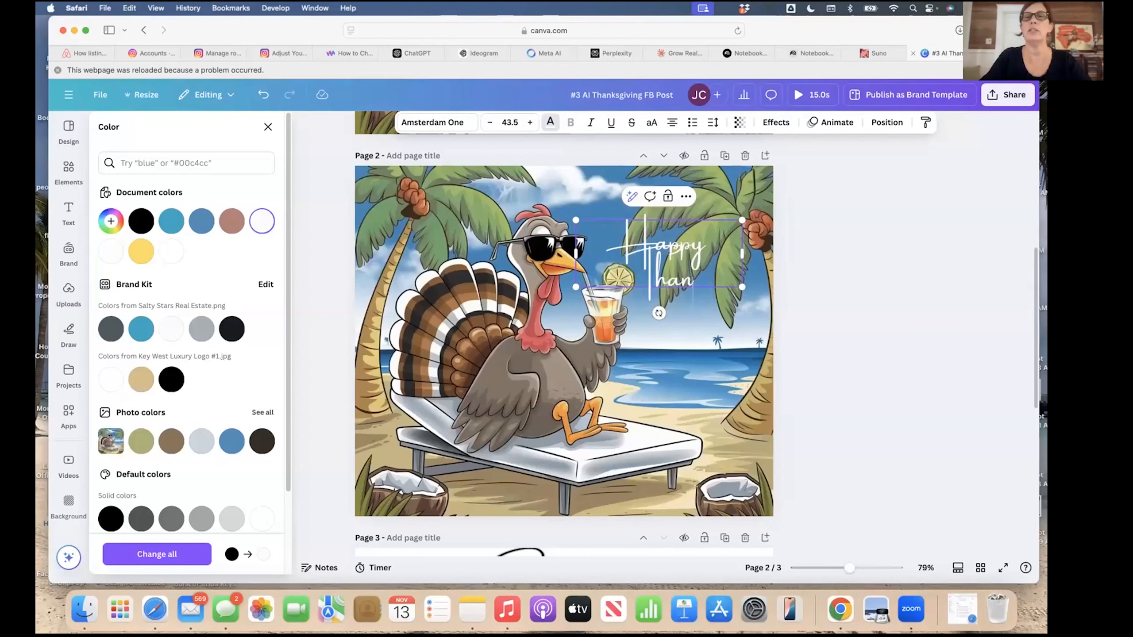
pyautogui.write('ksgiving')
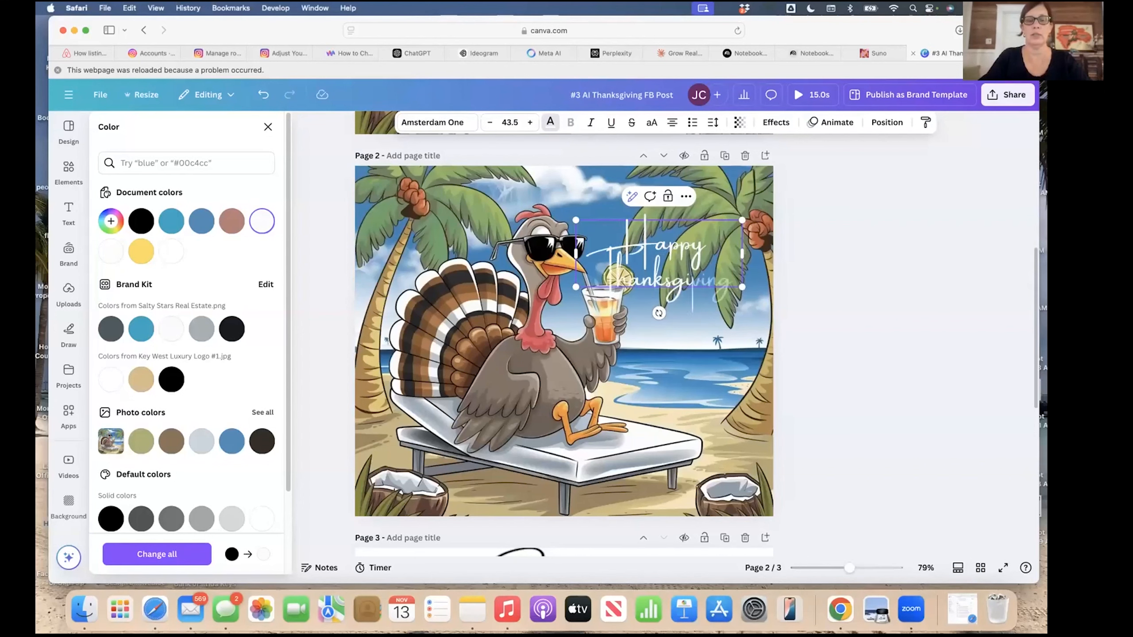
pyautogui.click(598, 259)
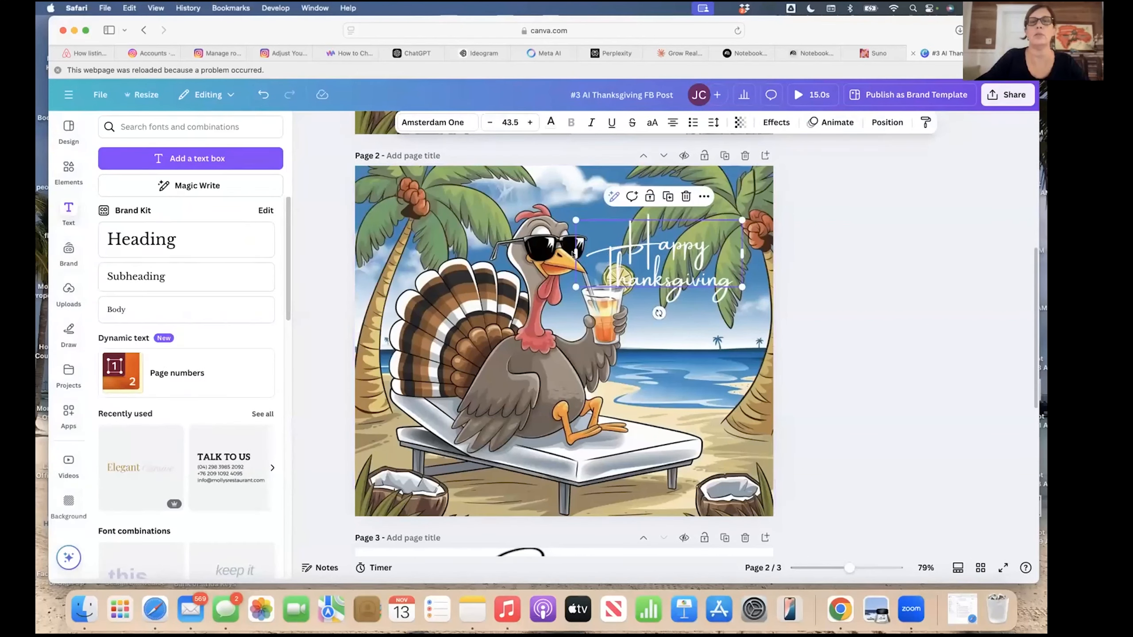
# Shift the greeting left, widen it onto one line, and raise it over the turkey.
pyautogui.moveTo(580, 258); pyautogui.dragTo(527, 255)
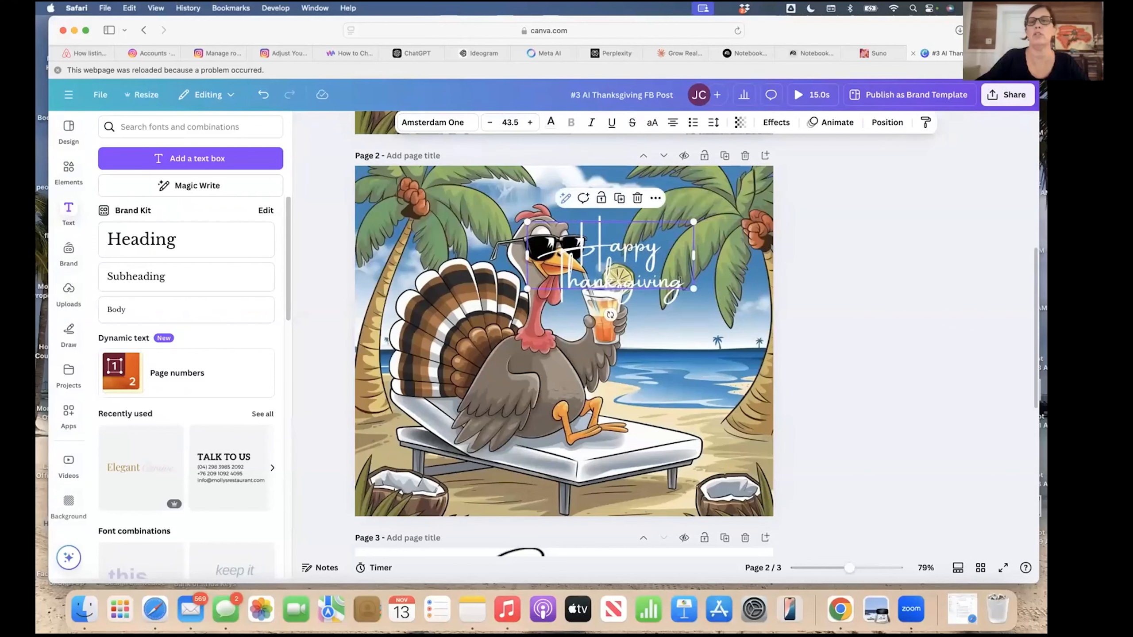
pyautogui.moveTo(735, 256); pyautogui.dragTo(752, 295)
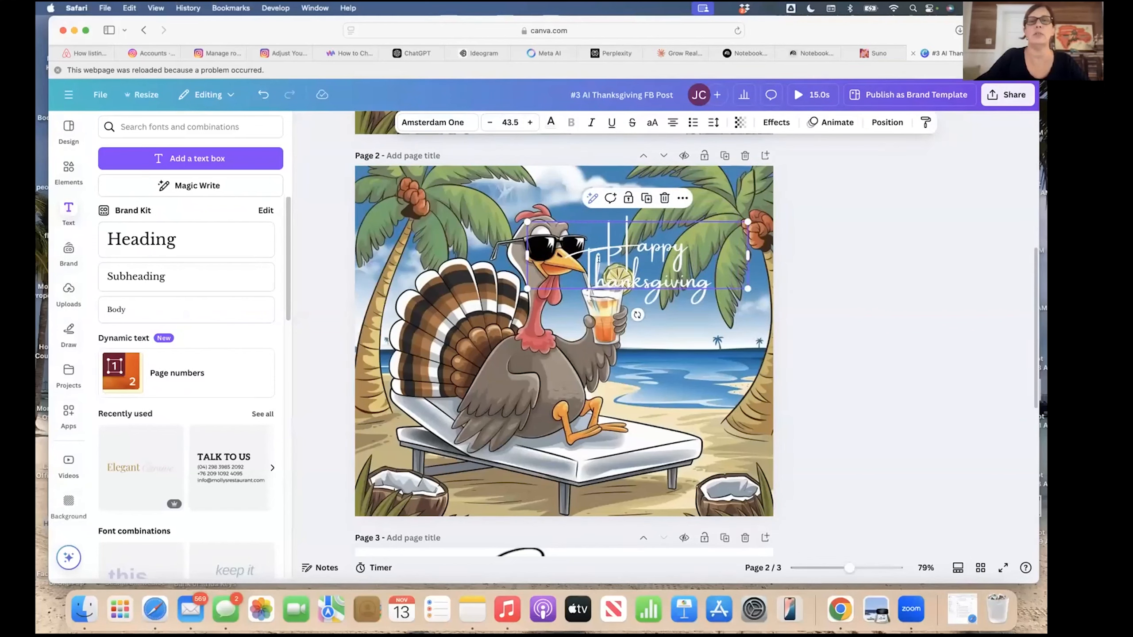
pyautogui.click(636, 248)
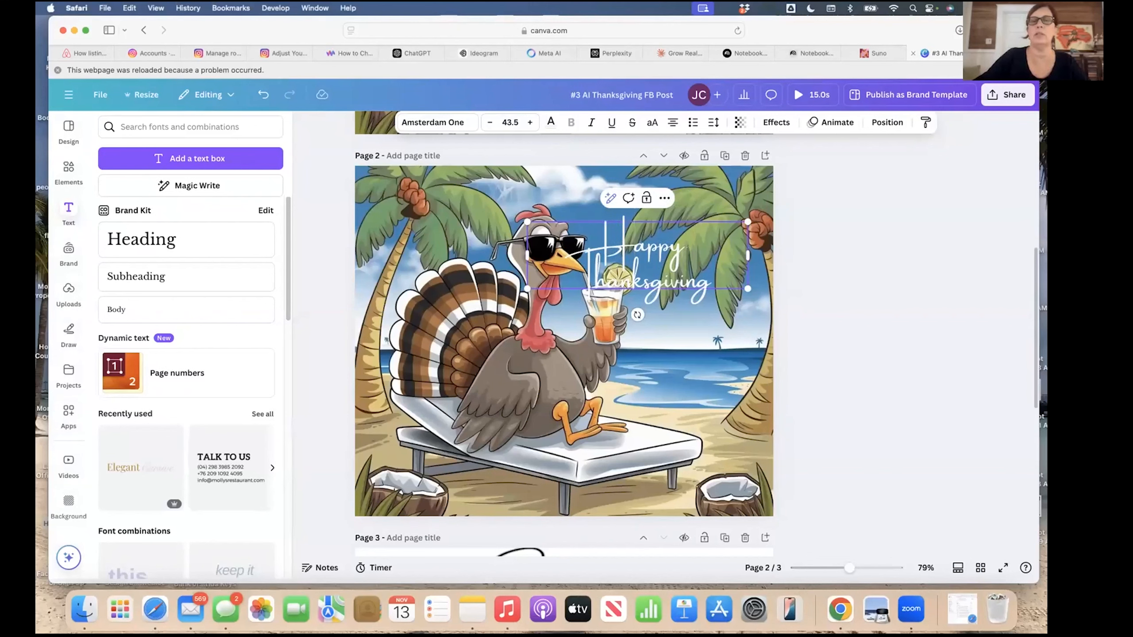
pyautogui.press('BackSpace')
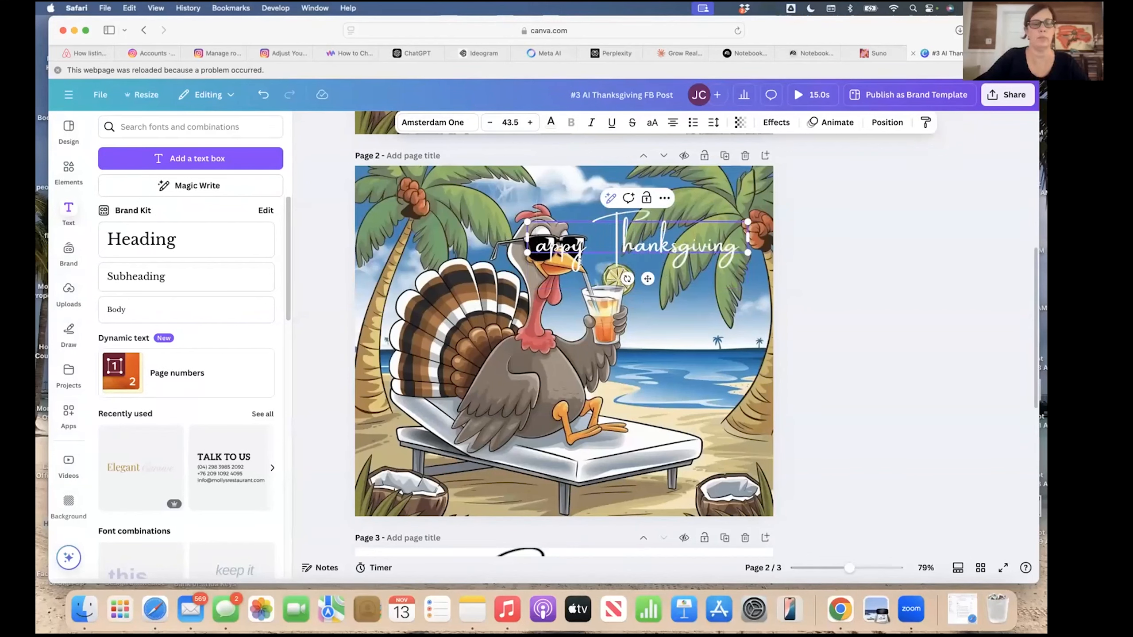
pyautogui.write('H')
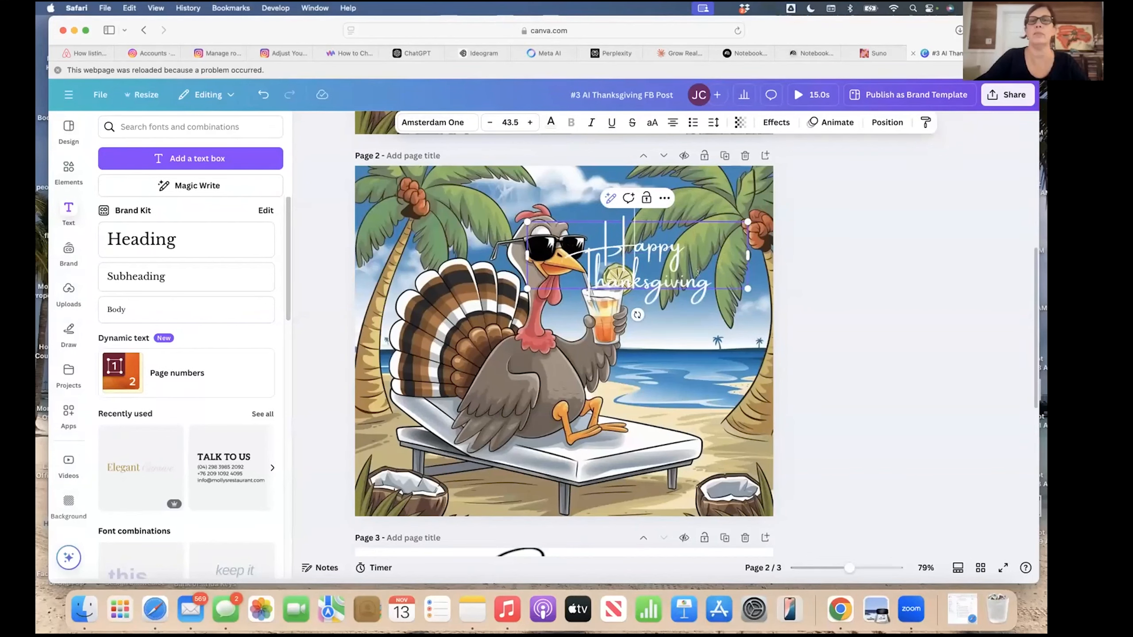
pyautogui.moveTo(747, 256)
pyautogui.mouseDown()
pyautogui.moveTo(783, 248)
pyautogui.moveTo(740, 257)
pyautogui.moveTo(769, 254)
pyautogui.mouseUp()
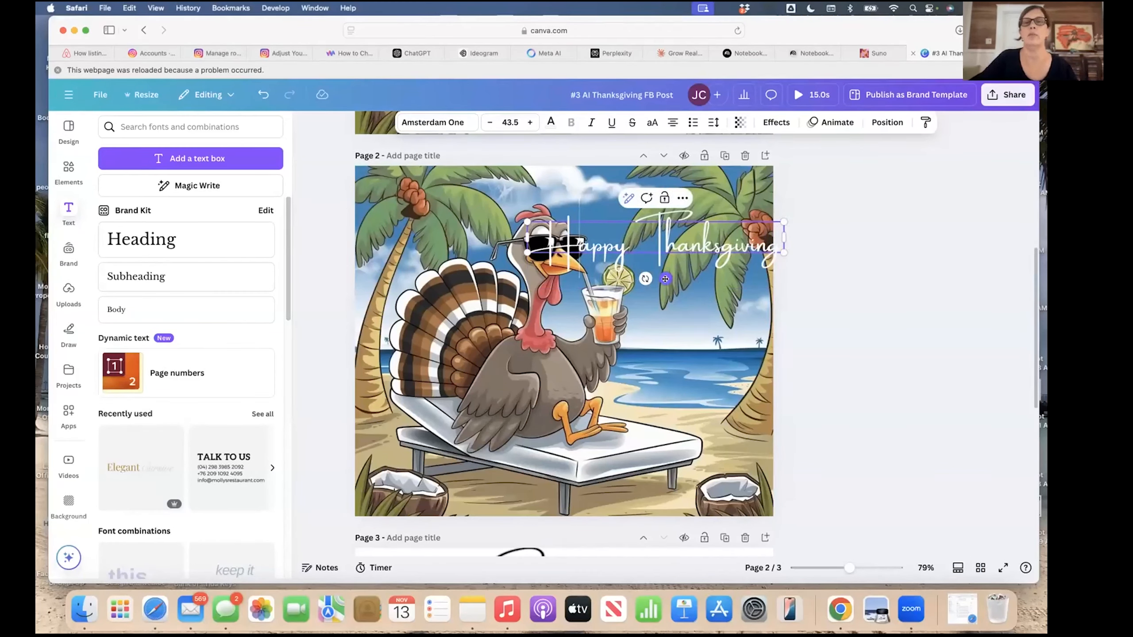
pyautogui.moveTo(665, 278); pyautogui.dragTo(652, 273)
# Referencing Page 1, rotate the greeting diagonally down across the palm fronds beside the turkey.
pyautogui.scroll(10, 653, 273)
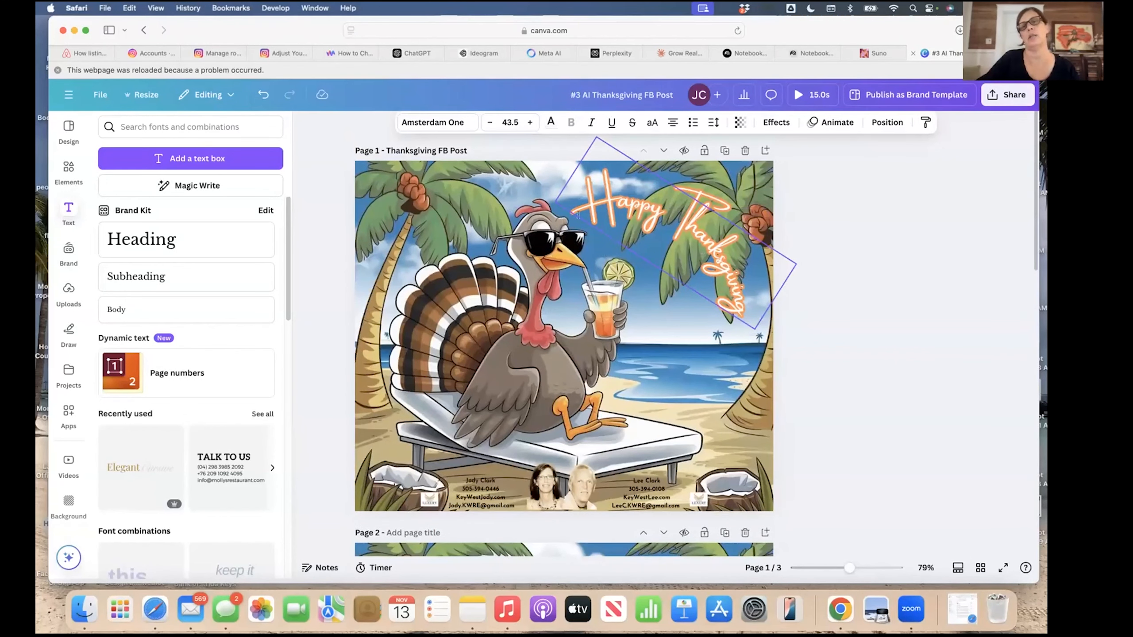
pyautogui.scroll(-6, 691, 427)
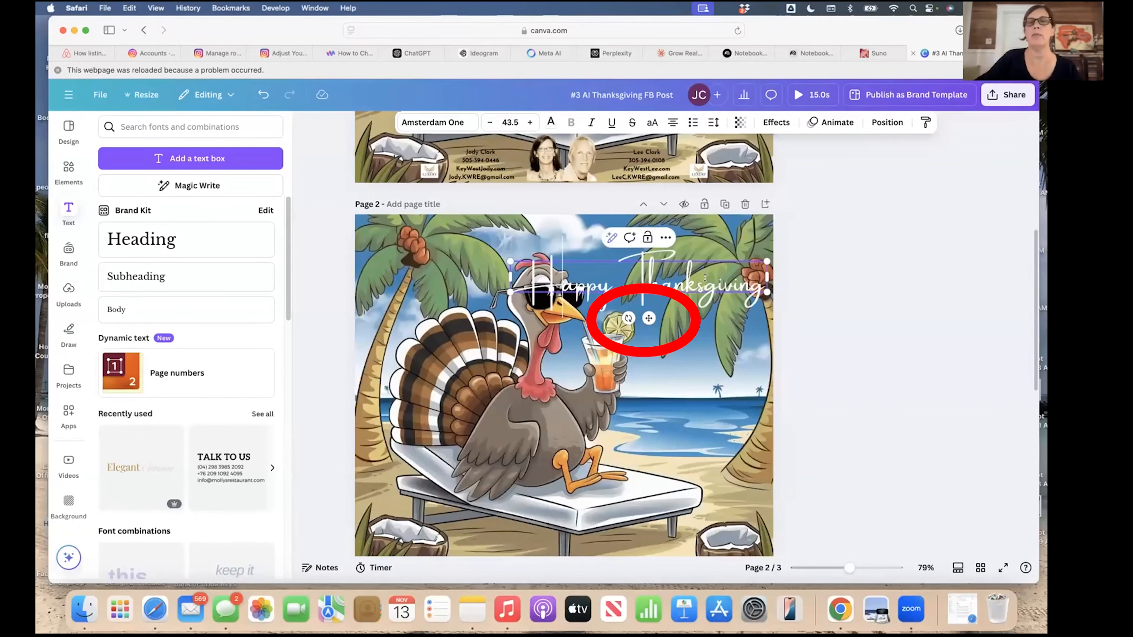
pyautogui.click(676, 314)
pyautogui.click(660, 287)
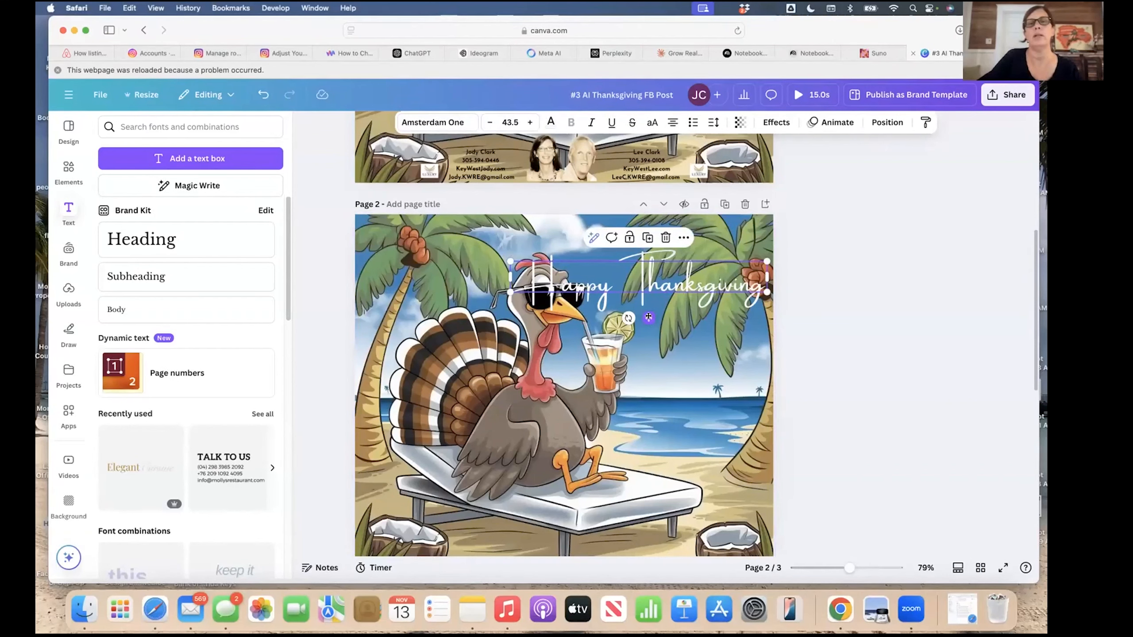
pyautogui.moveTo(649, 319)
pyautogui.mouseDown()
pyautogui.moveTo(651, 363)
pyautogui.moveTo(652, 297)
pyautogui.moveTo(655, 313)
pyautogui.mouseUp()
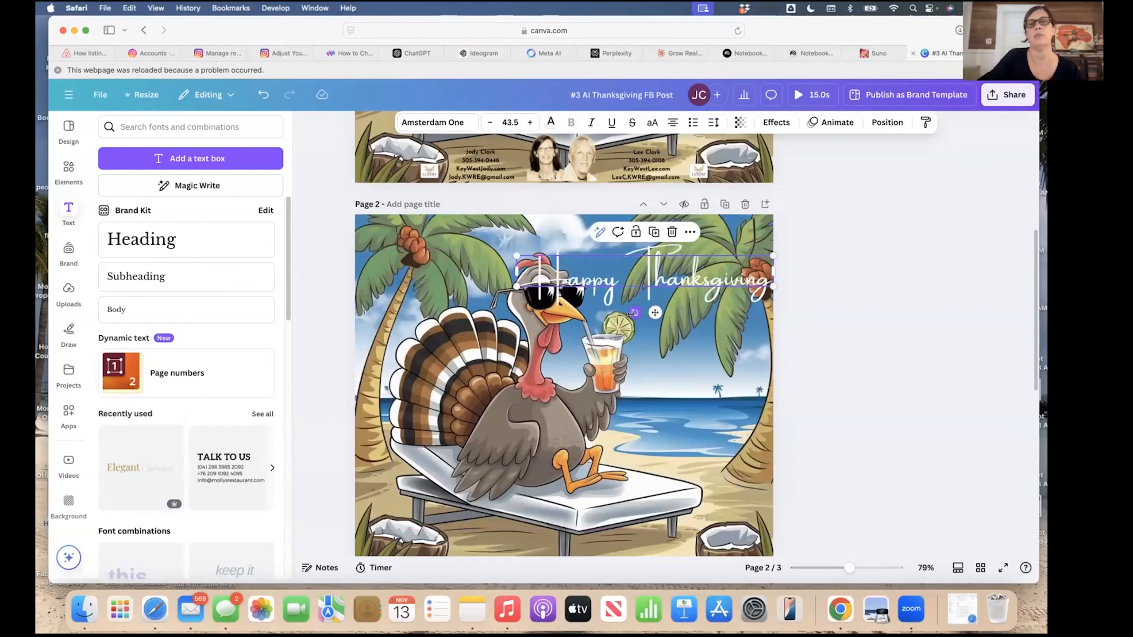
pyautogui.moveTo(594, 332); pyautogui.dragTo(596, 333)
pyautogui.moveTo(643, 280); pyautogui.dragTo(669, 302)
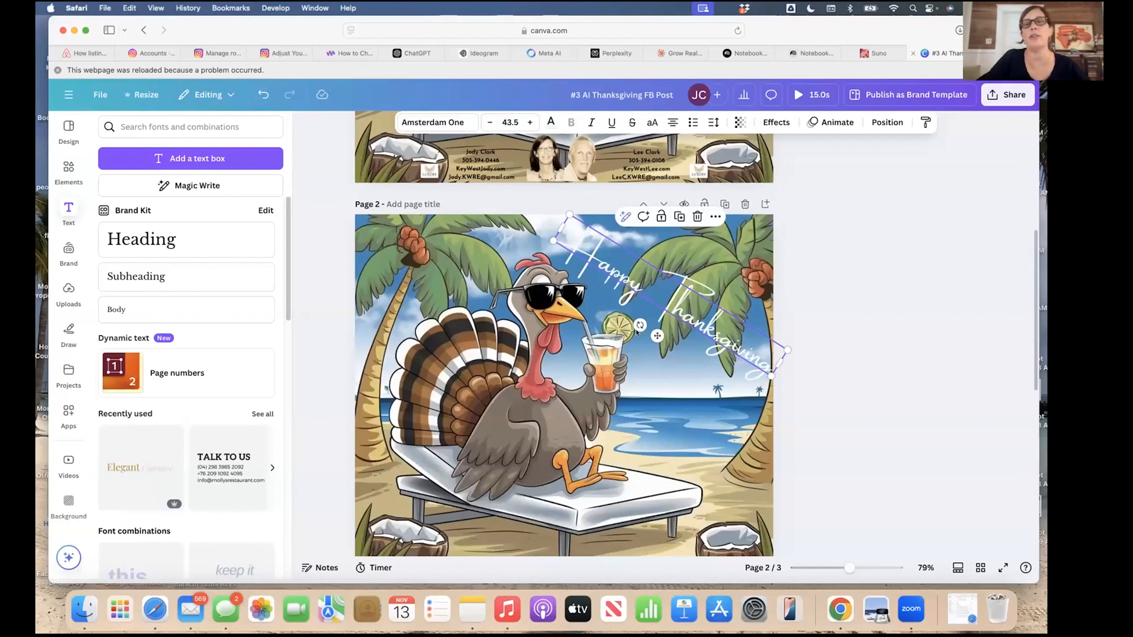
pyautogui.moveTo(637, 332)
pyautogui.mouseDown()
pyautogui.moveTo(654, 331)
pyautogui.moveTo(624, 343)
pyautogui.moveTo(654, 337)
pyautogui.mouseUp()
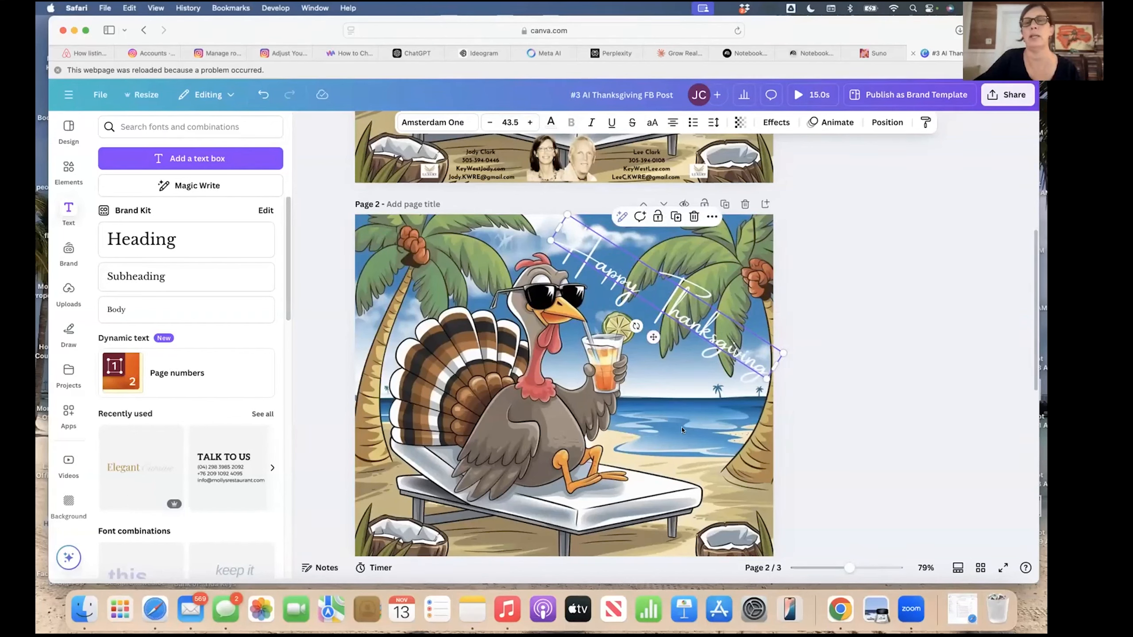
pyautogui.click(662, 394)
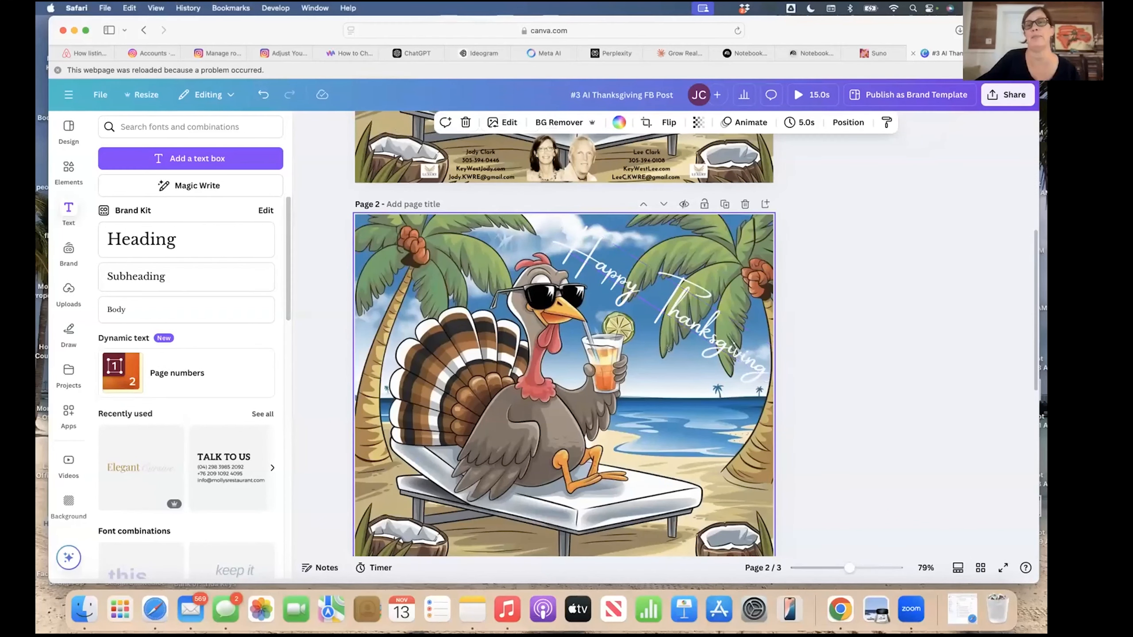
pyautogui.click(657, 269)
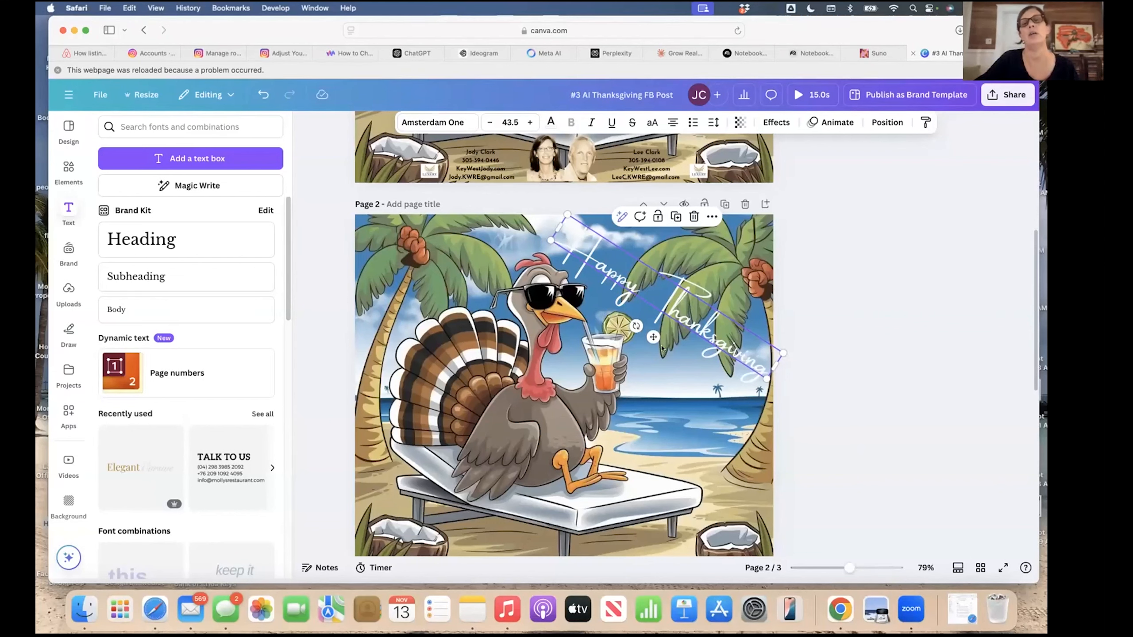
pyautogui.click(638, 372)
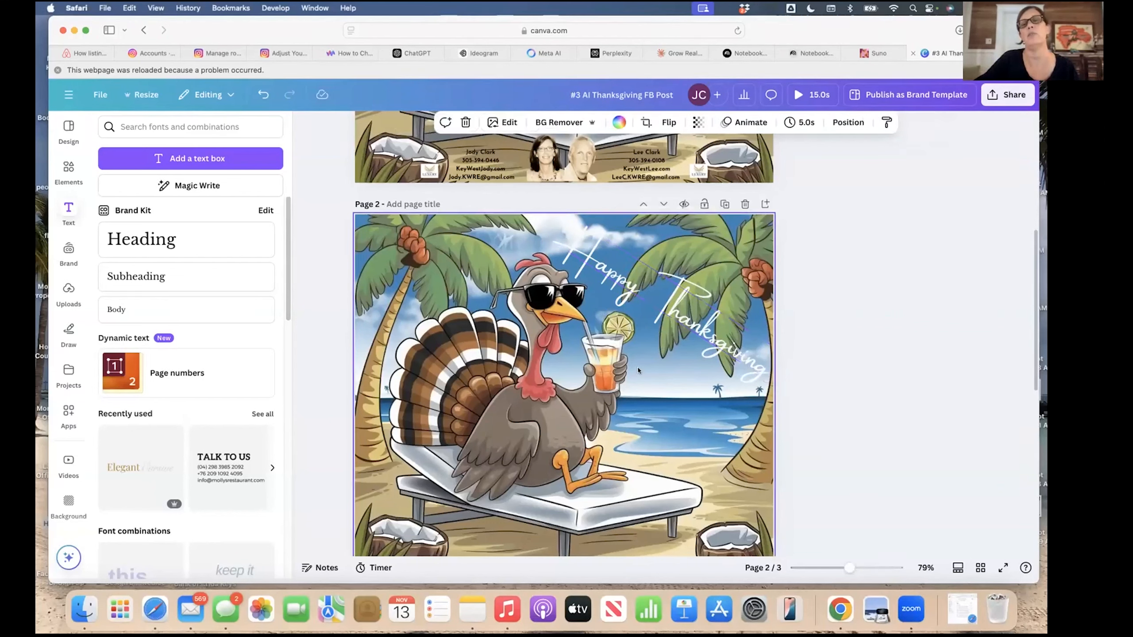
pyautogui.click(684, 330)
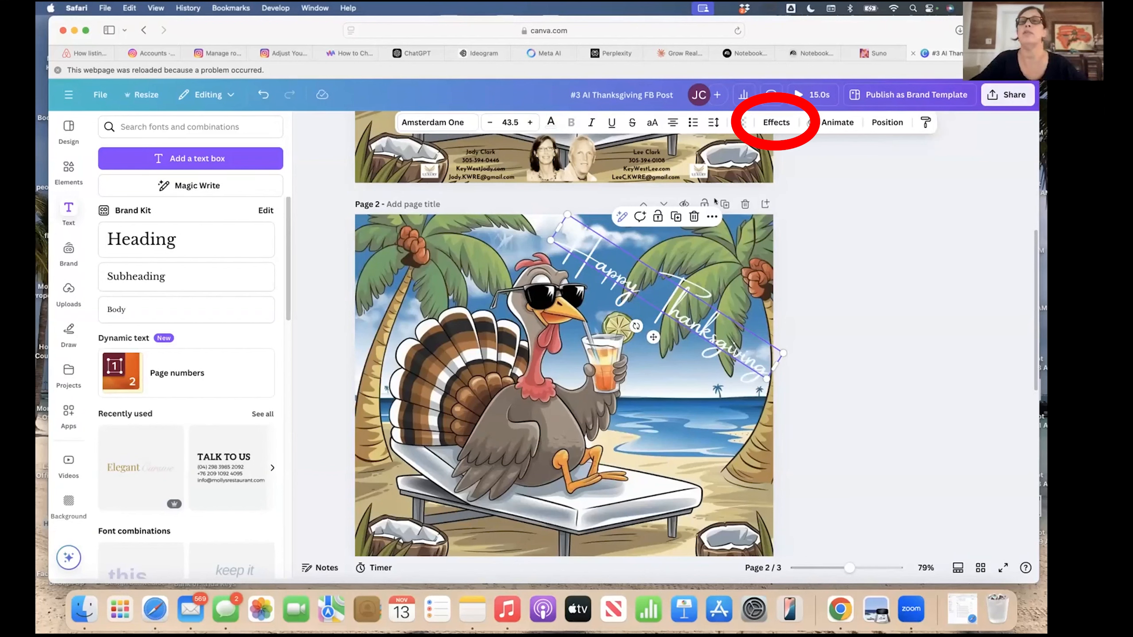
# Add an orange Outline effect at thickness 112 to the Happy Thanksgiving text.
pyautogui.click(776, 122)
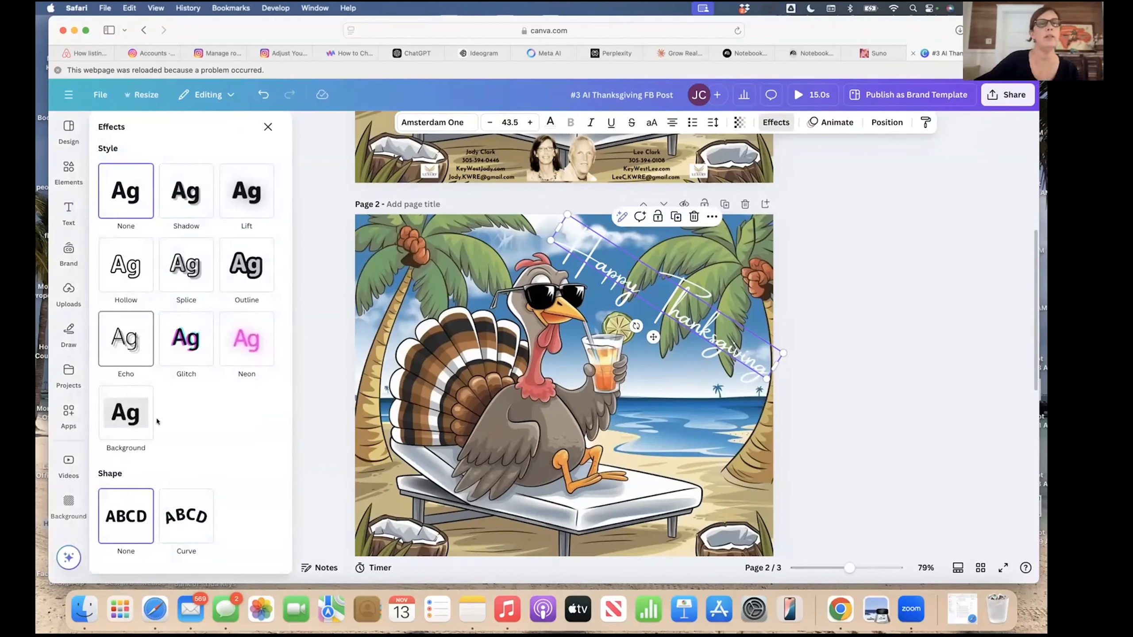
pyautogui.click(240, 257)
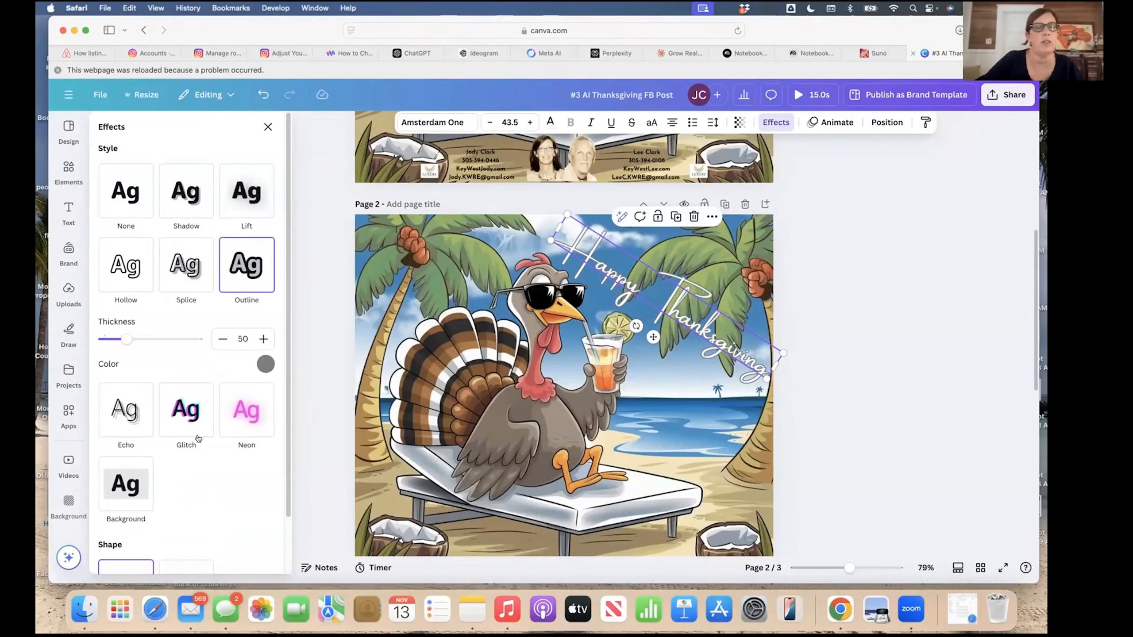
pyautogui.scroll(-3, 197, 436)
pyautogui.scroll(3, 199, 438)
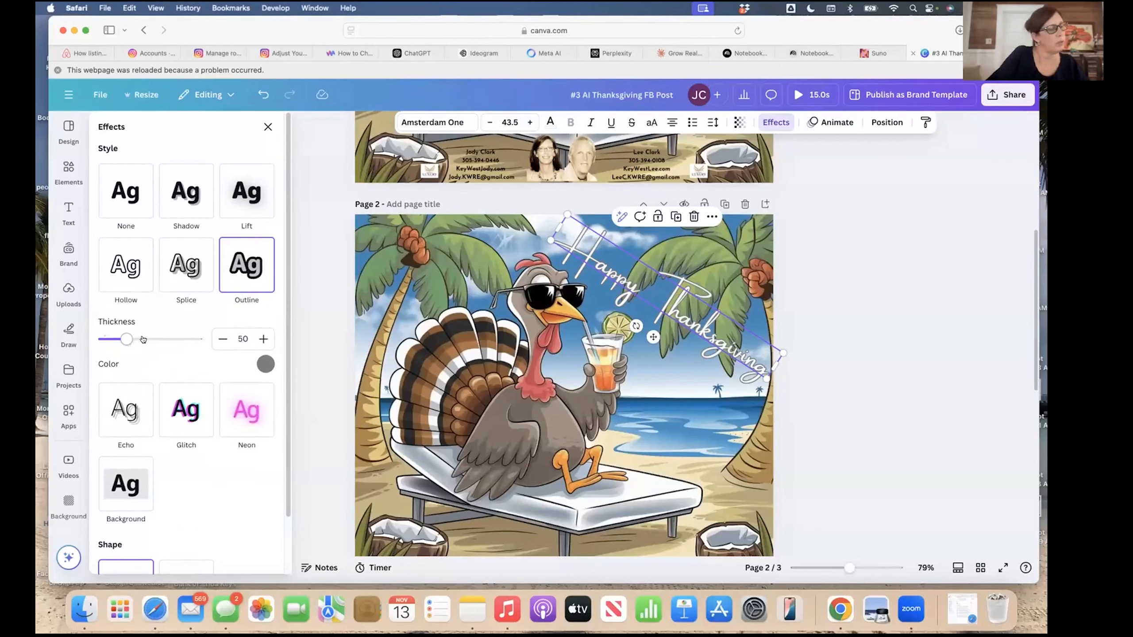
pyautogui.moveTo(126, 339); pyautogui.dragTo(154, 343)
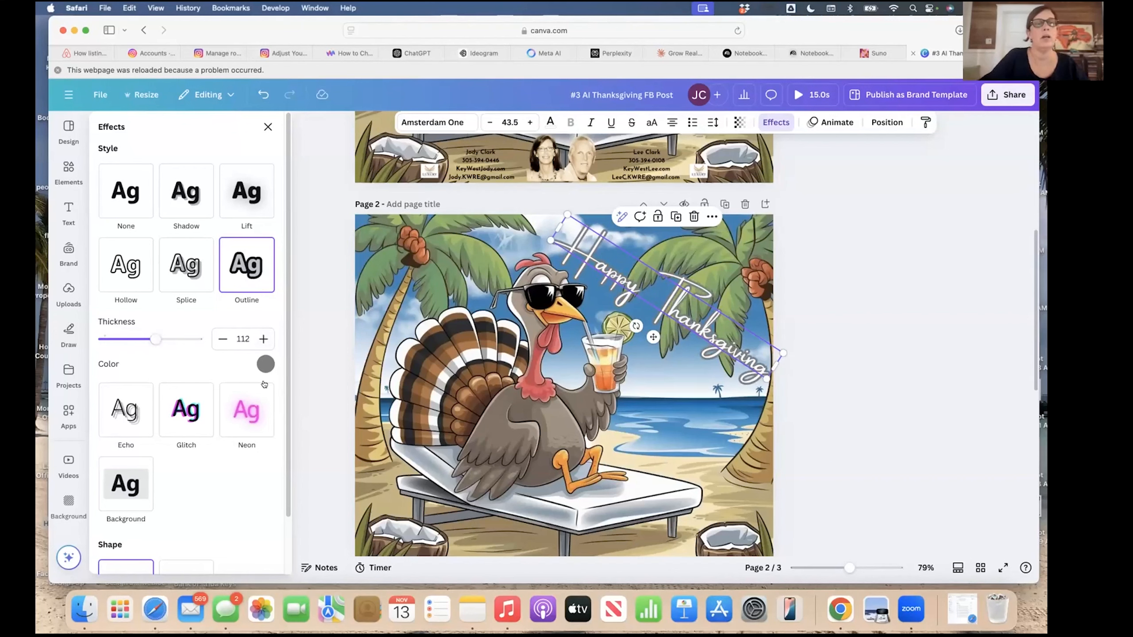
pyautogui.click(266, 364)
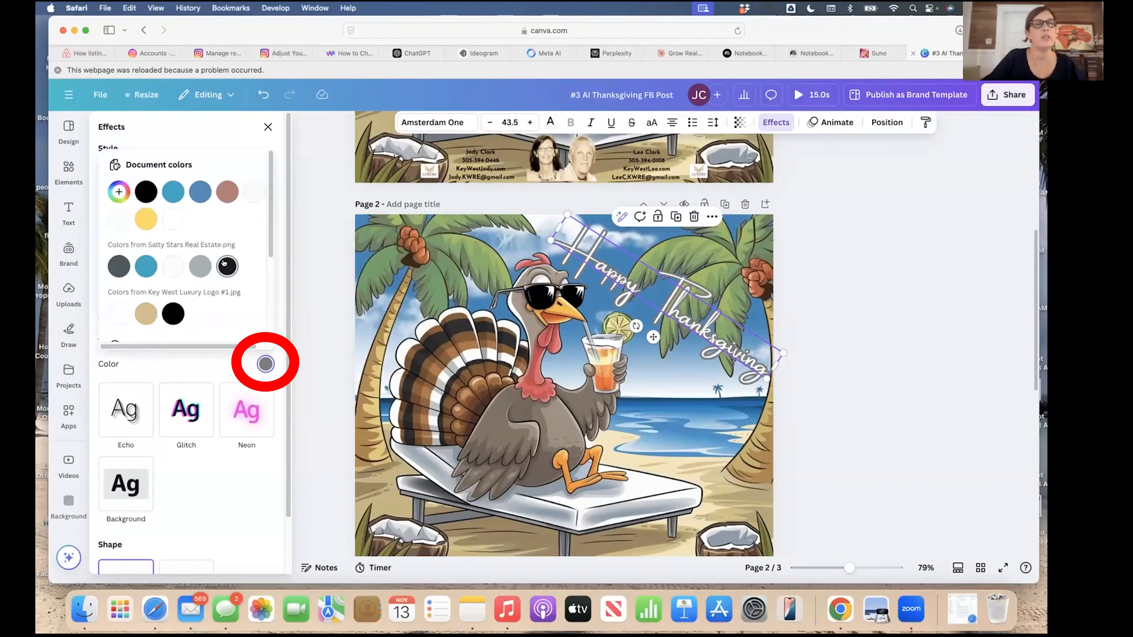
pyautogui.scroll(-5, 224, 263)
pyautogui.scroll(-2, 224, 264)
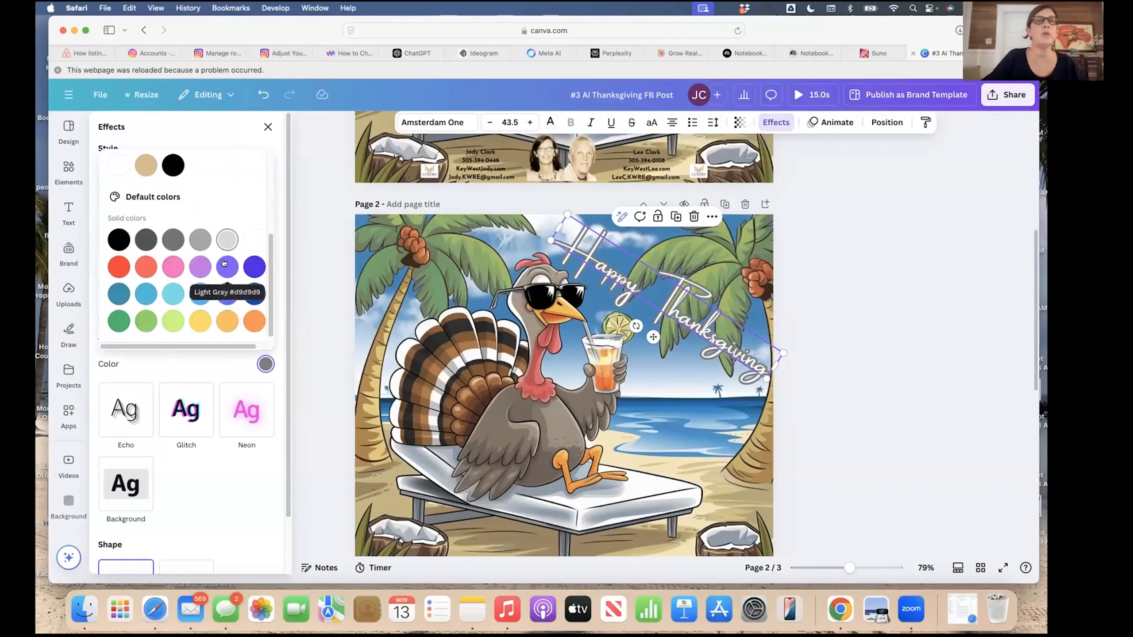
pyautogui.click(253, 323)
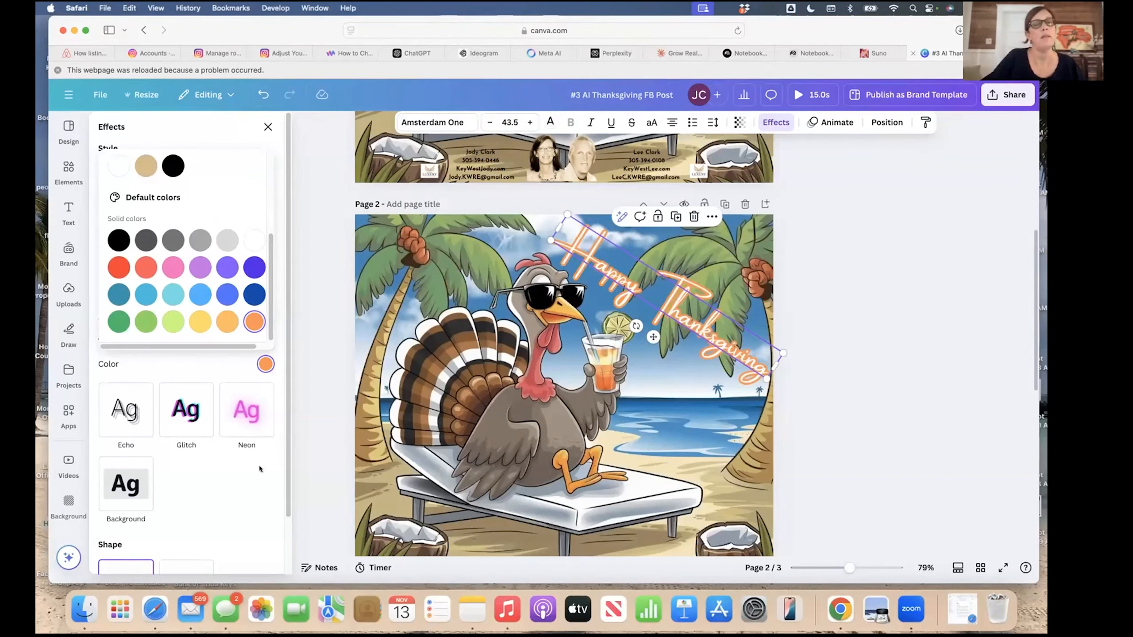
pyautogui.scroll(4, 218, 495)
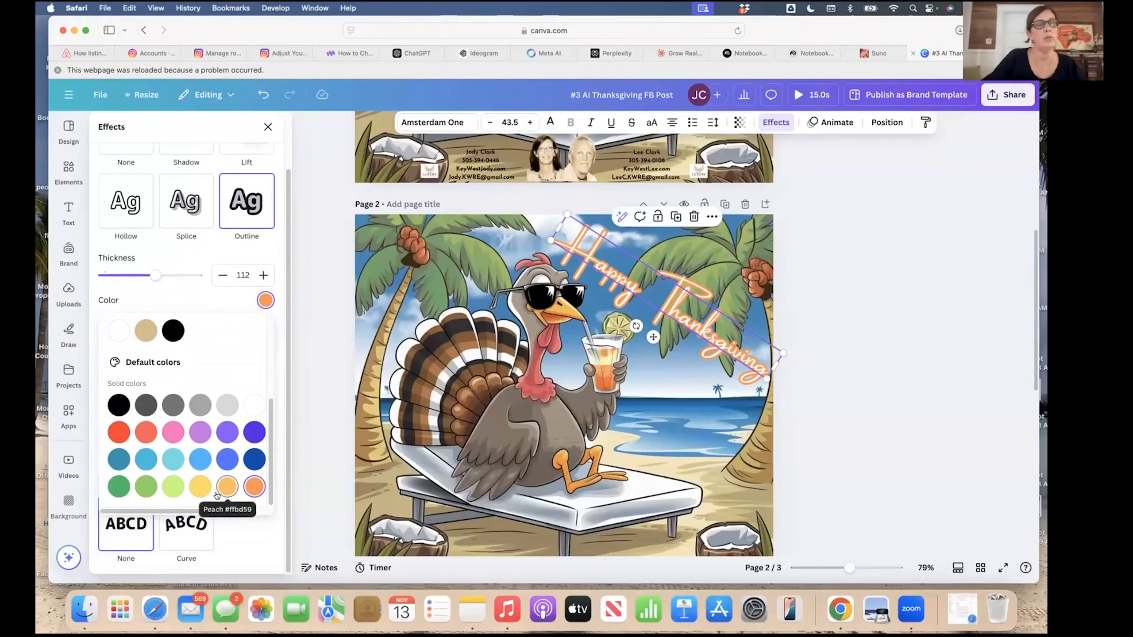
pyautogui.click(259, 541)
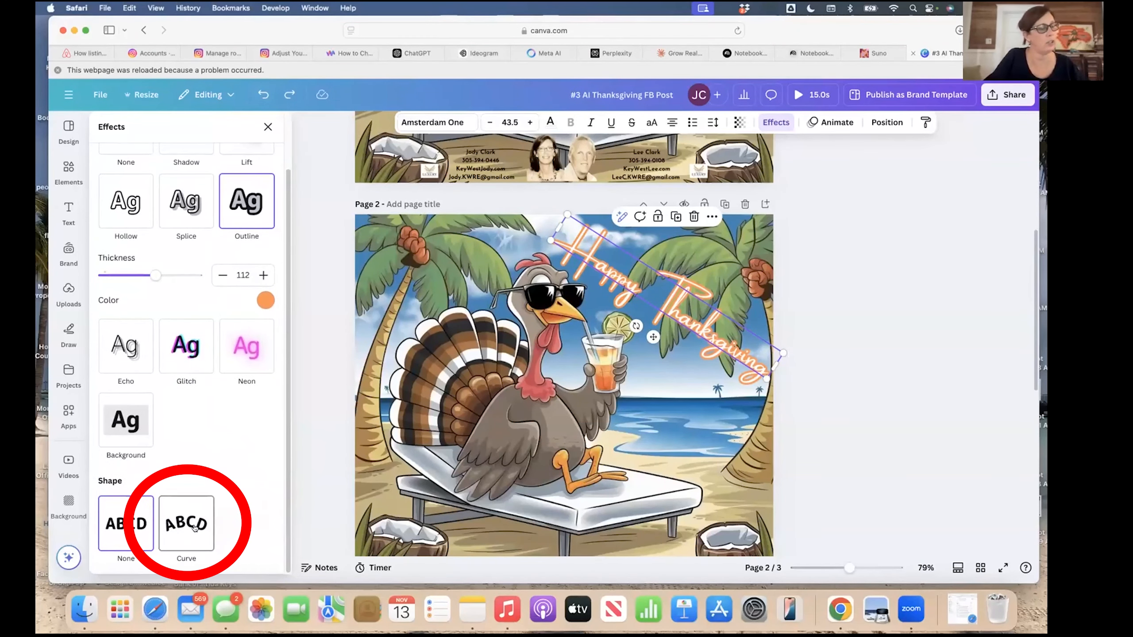
# Apply the Curve shape, tighten its arc, and nudge the curved greeting into place at upper right.
pyautogui.click(195, 528)
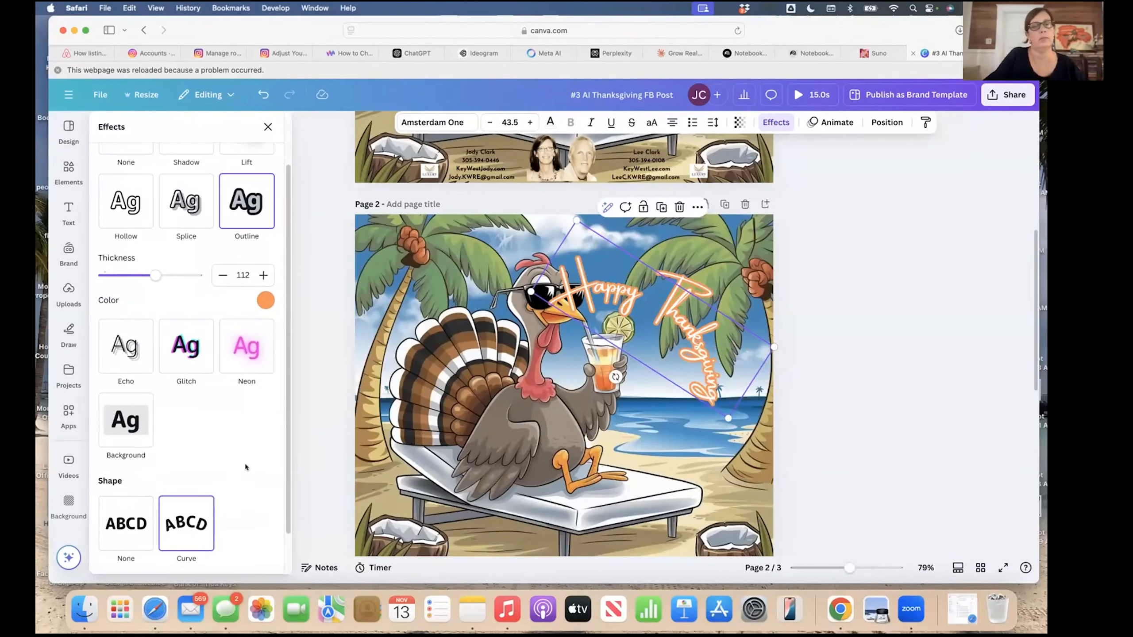
pyautogui.scroll(-2, 245, 467)
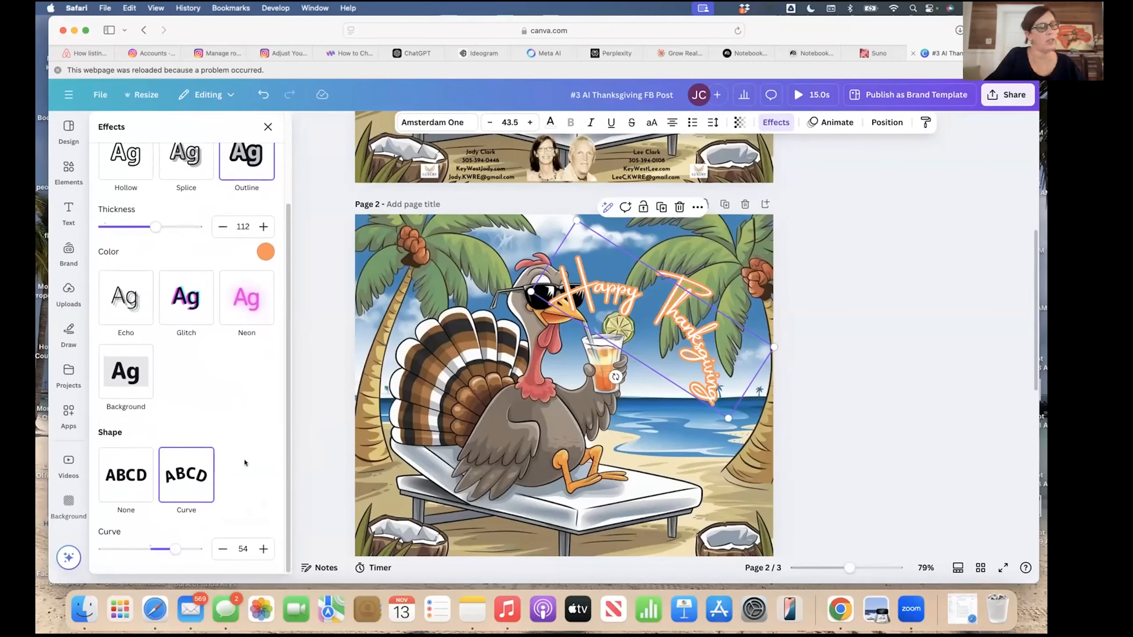
pyautogui.moveTo(173, 550); pyautogui.dragTo(172, 550)
pyautogui.moveTo(725, 386); pyautogui.dragTo(763, 341)
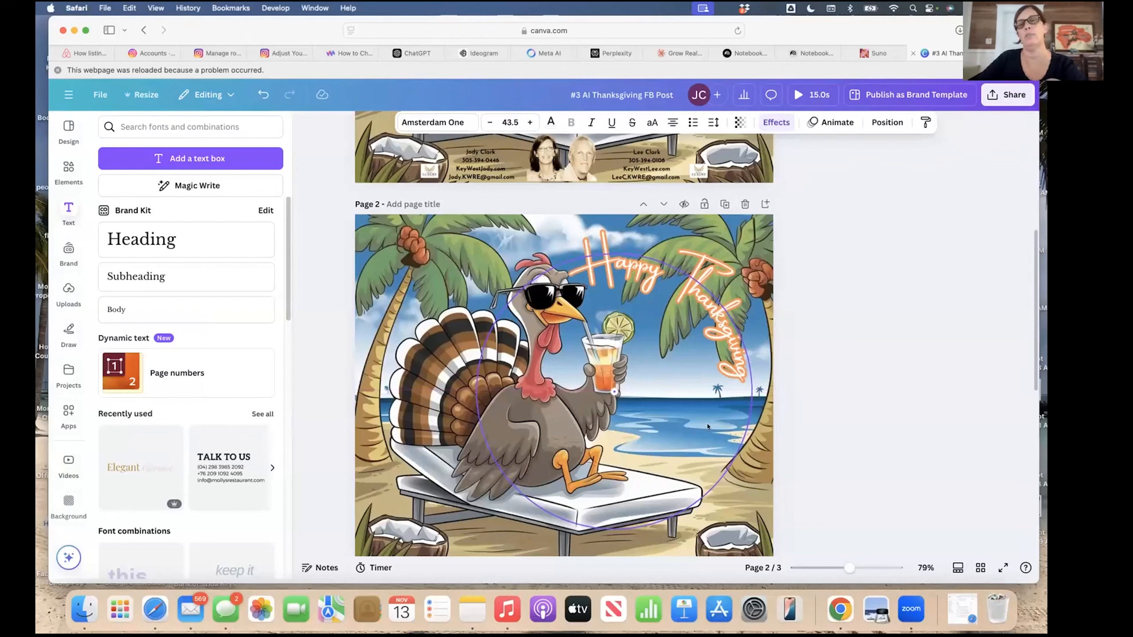
pyautogui.click(754, 352)
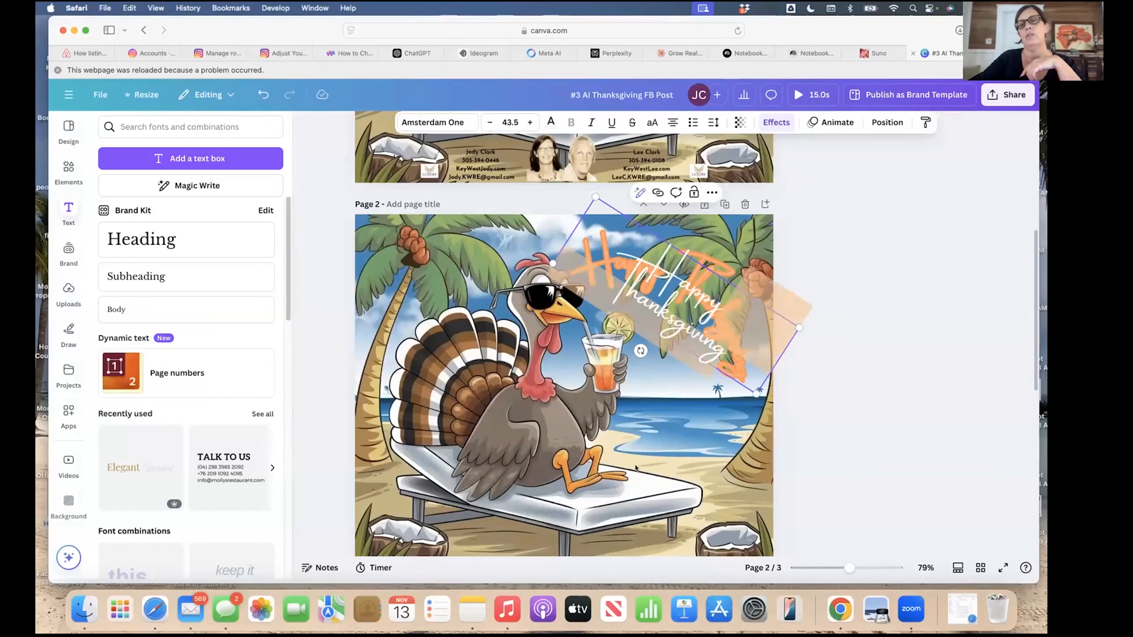
pyautogui.click(753, 354)
pyautogui.click(754, 341)
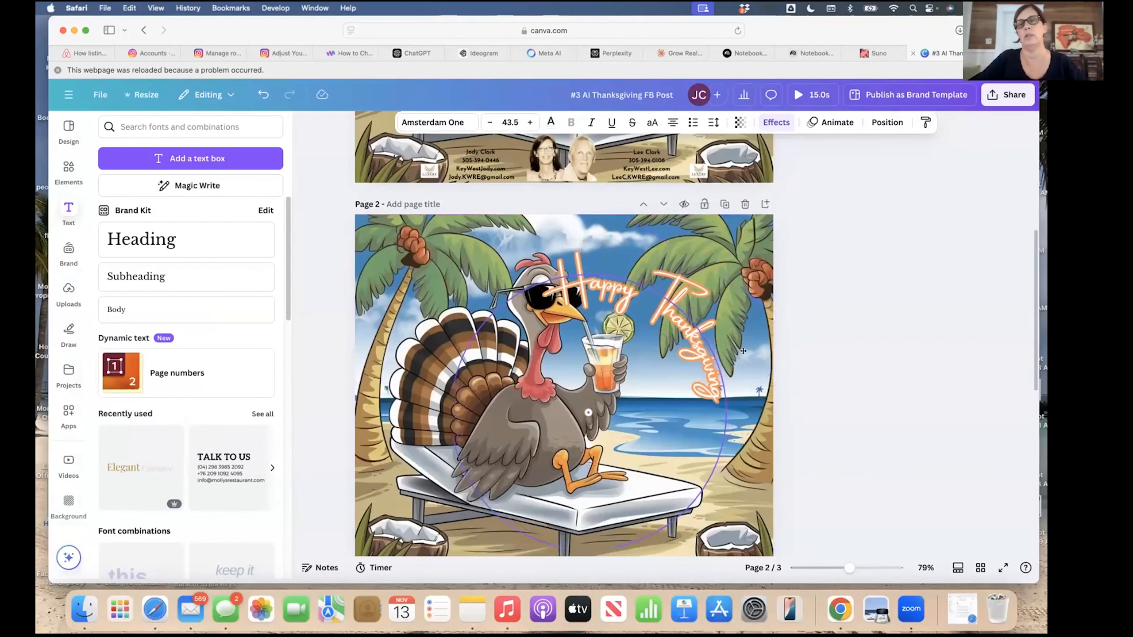
pyautogui.moveTo(745, 345)
pyautogui.mouseDown()
pyautogui.moveTo(739, 353)
pyautogui.moveTo(759, 332)
pyautogui.mouseUp()
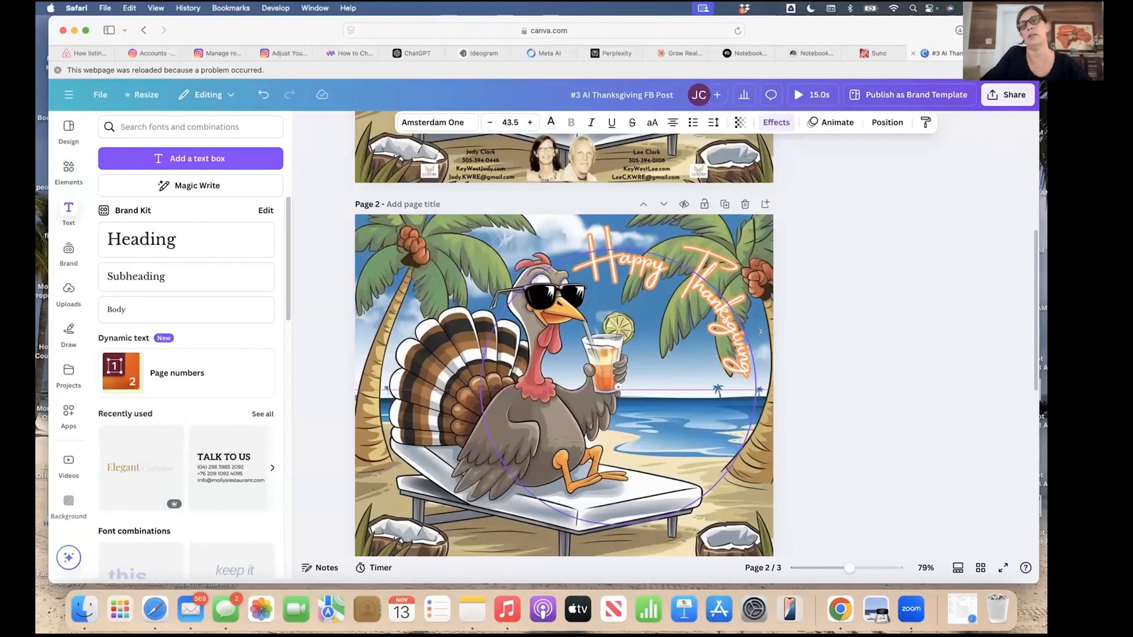
pyautogui.click(725, 471)
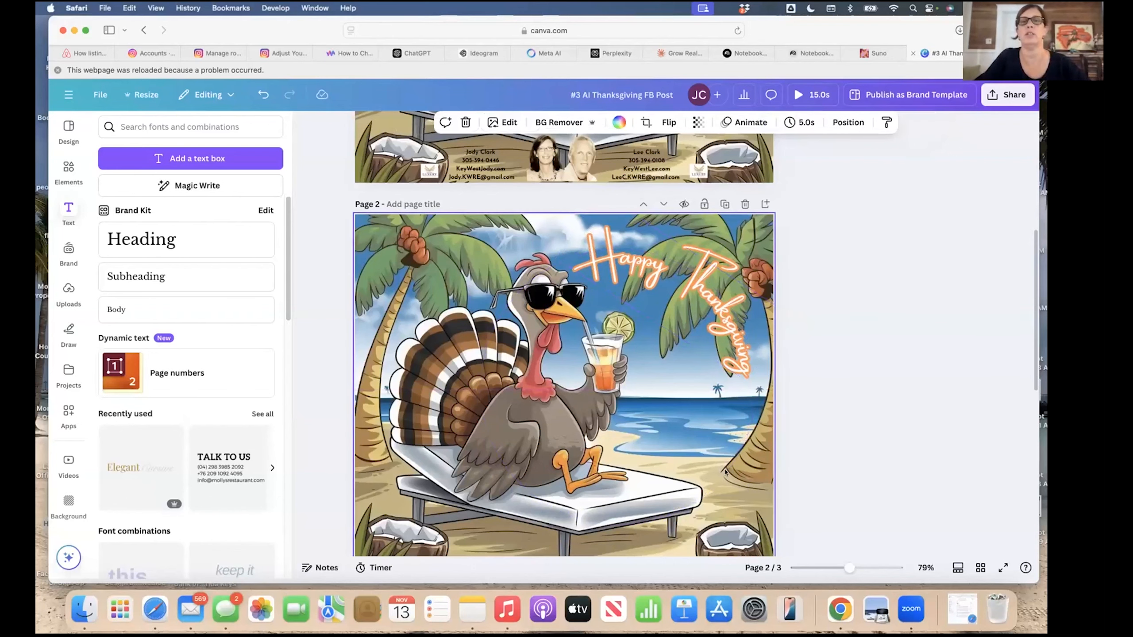
pyautogui.scroll(10, 725, 472)
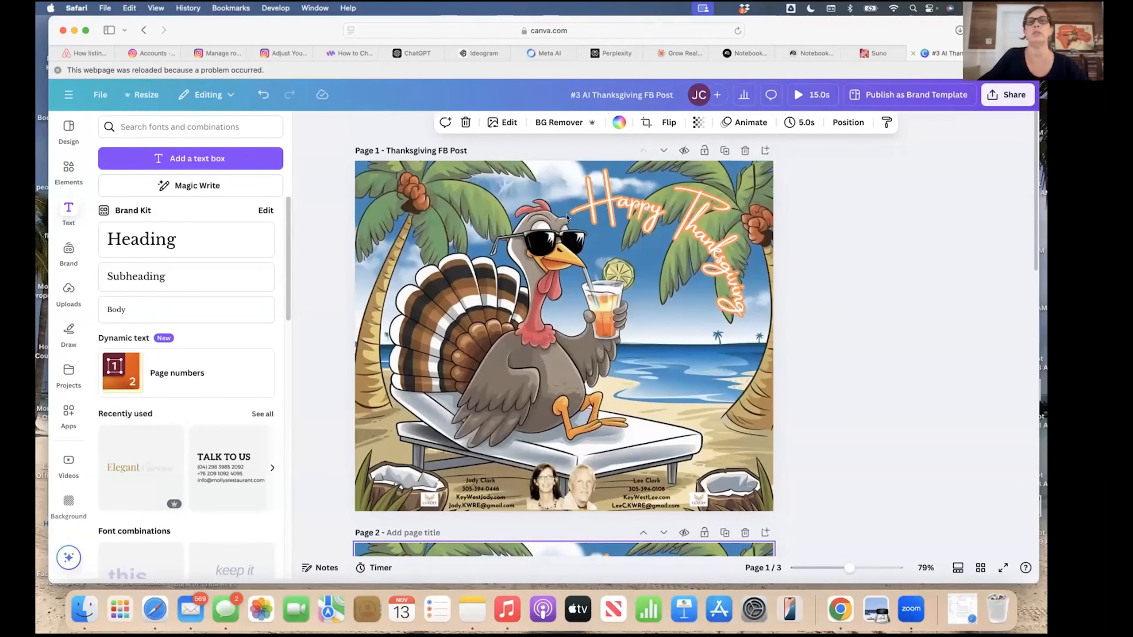
pyautogui.scroll(-3, 578, 357)
pyautogui.scroll(-6, 578, 358)
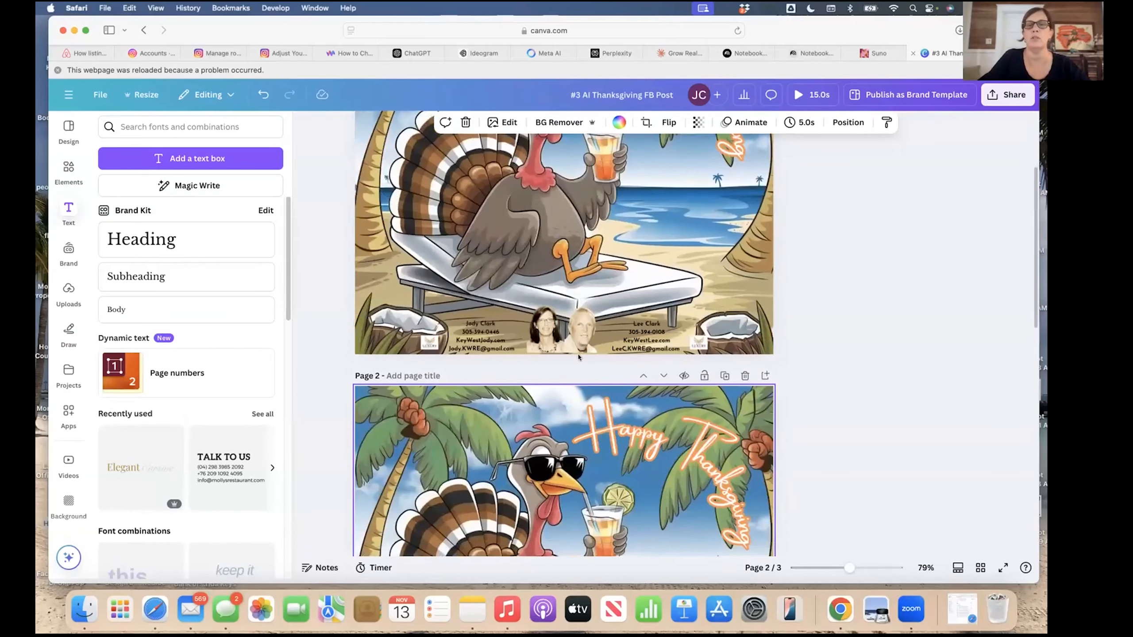
pyautogui.scroll(-4, 593, 381)
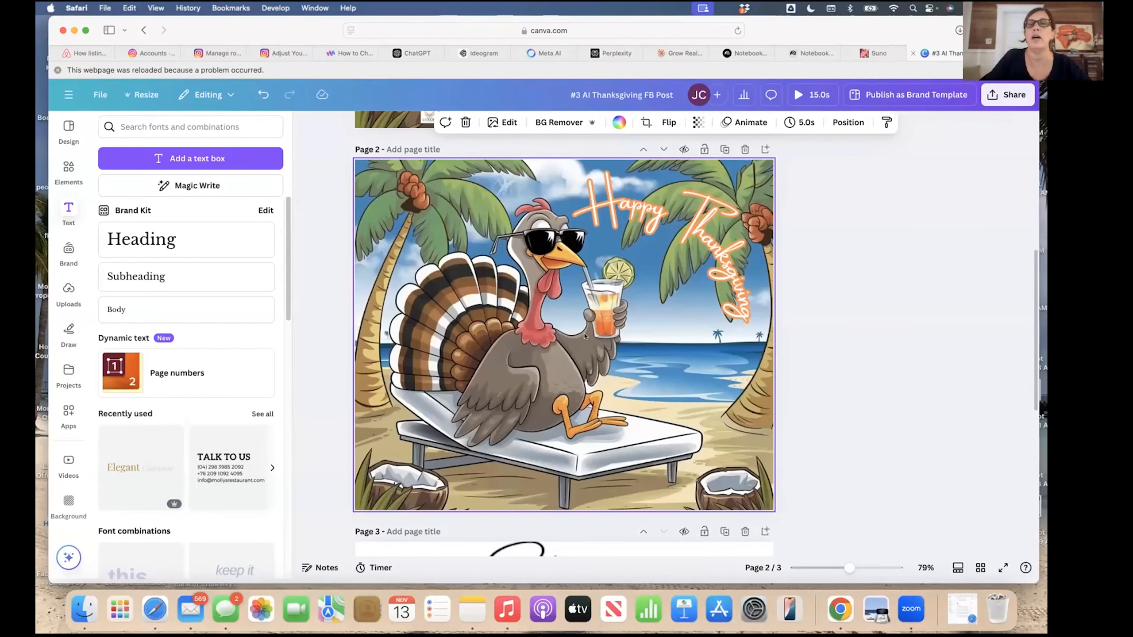
pyautogui.scroll(-1, 585, 335)
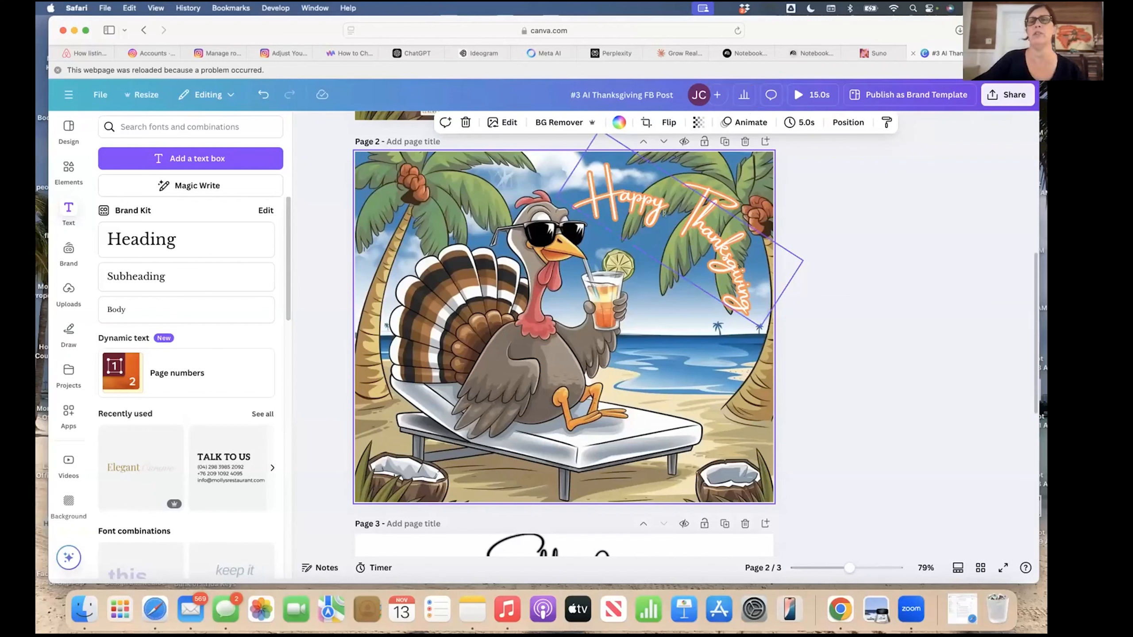
# Open the Animate options for the greeting, comparing Page and Text animations.
pyautogui.click(669, 188)
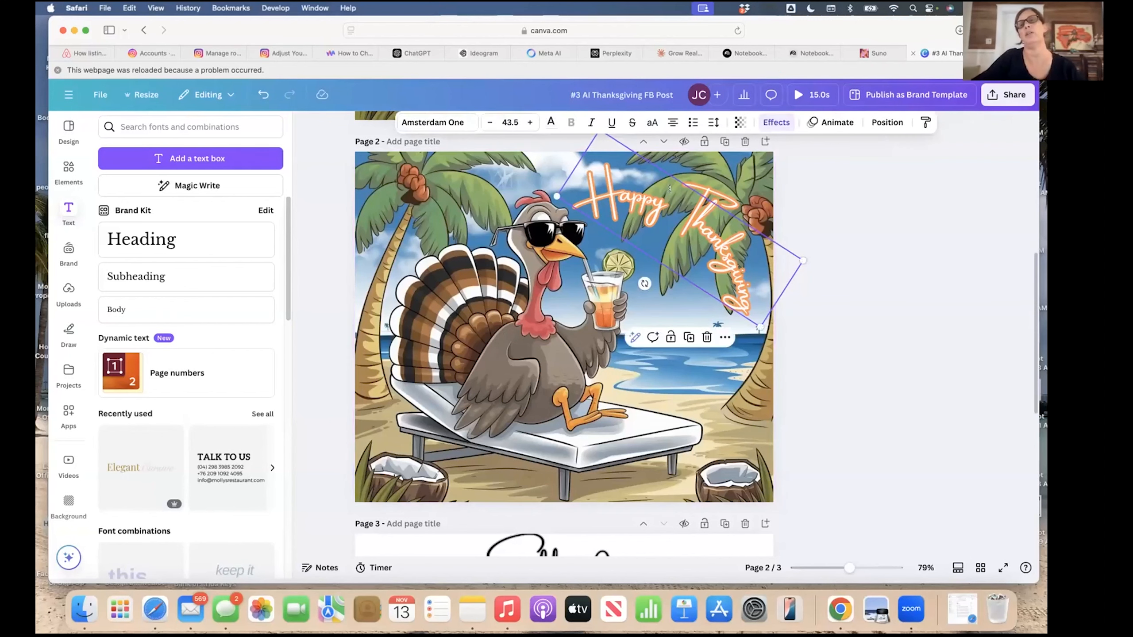
pyautogui.click(832, 123)
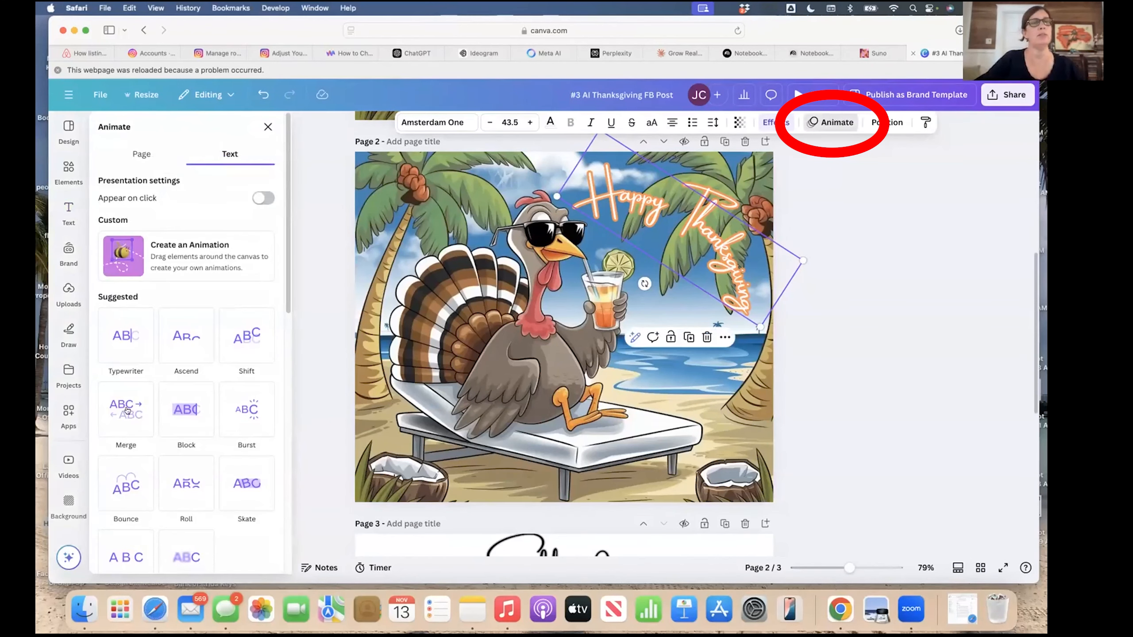
pyautogui.scroll(-1, 81, 415)
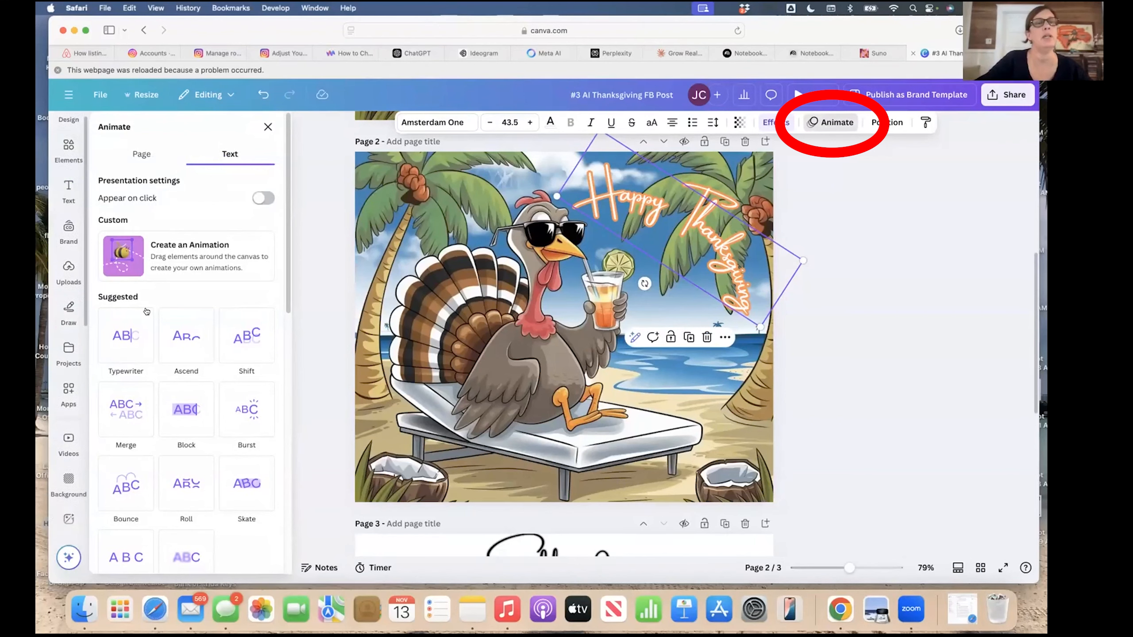
pyautogui.click(141, 155)
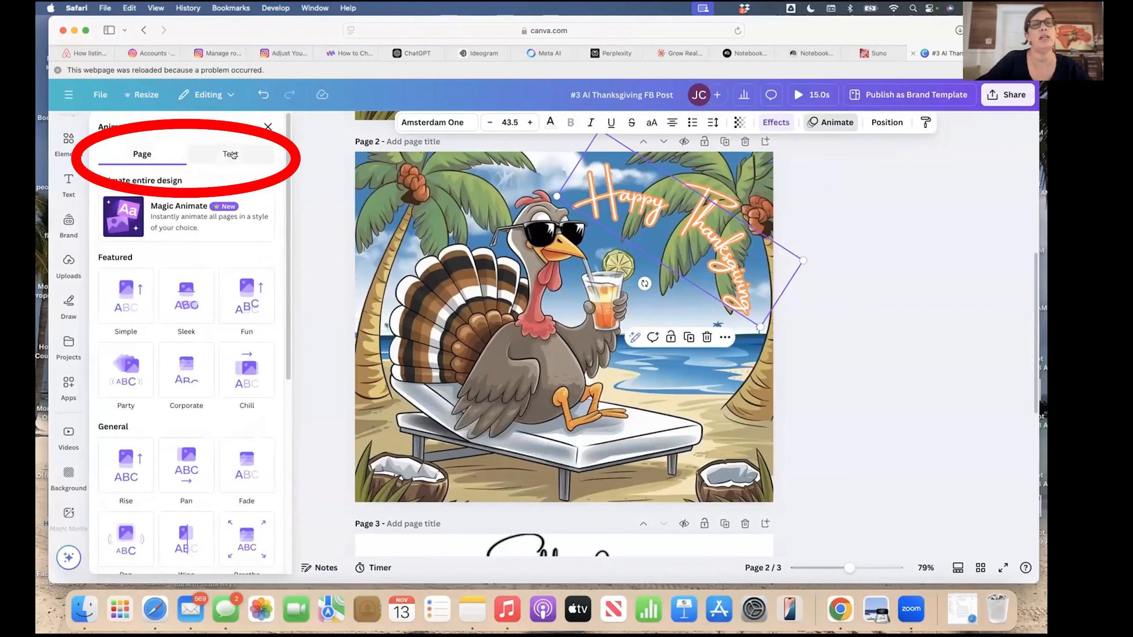
pyautogui.click(231, 154)
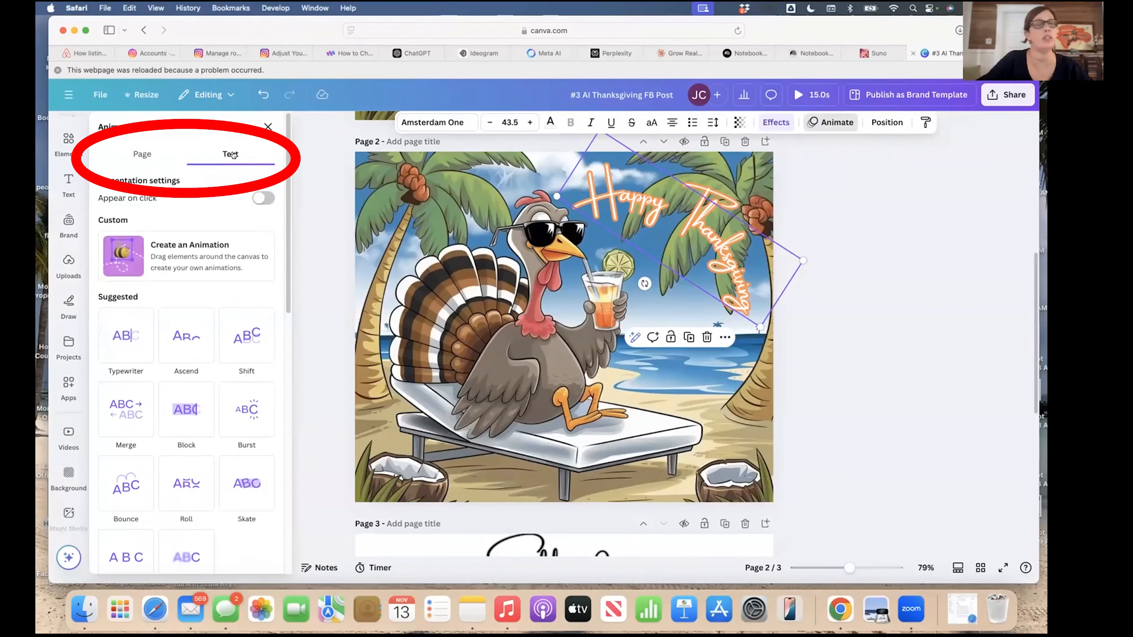
pyautogui.scroll(-5, 236, 343)
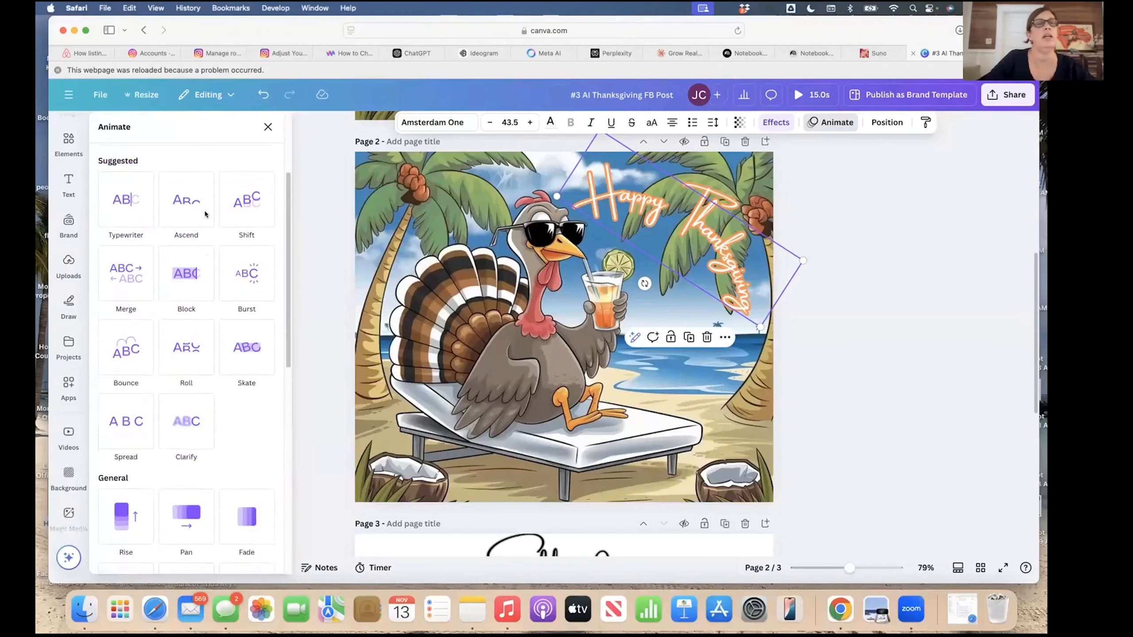
pyautogui.scroll(1, 206, 213)
# Preview Typewriter, Ascend, Shift, Burst, Block, Merge and Bounce, ending on Typewriter.
pyautogui.click(147, 210)
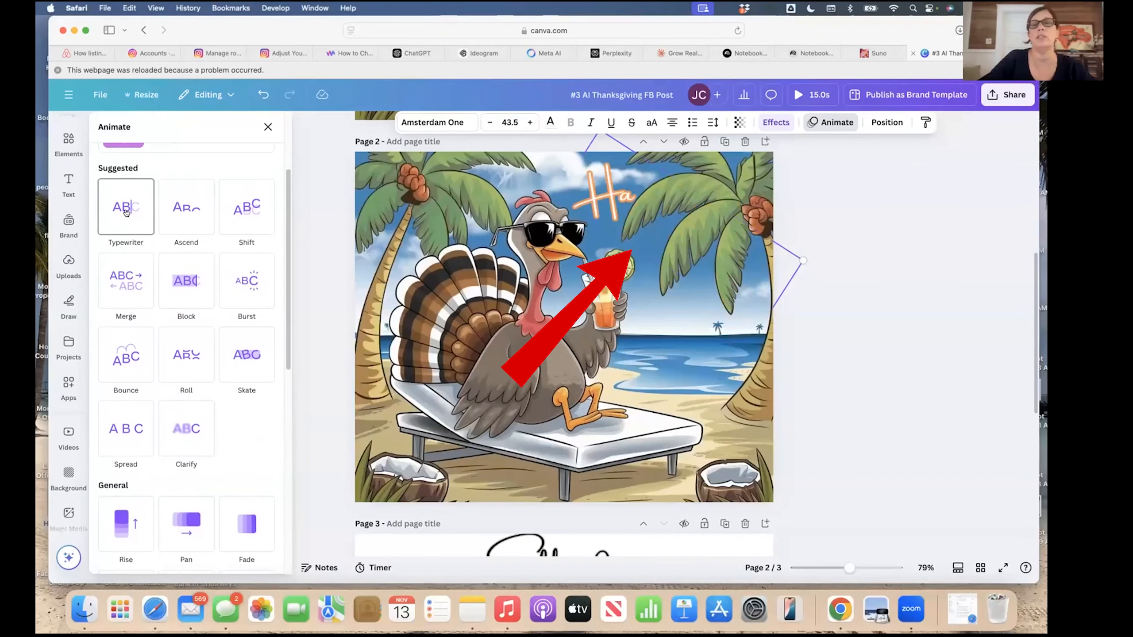
pyautogui.click(187, 210)
pyautogui.click(247, 207)
pyautogui.click(250, 280)
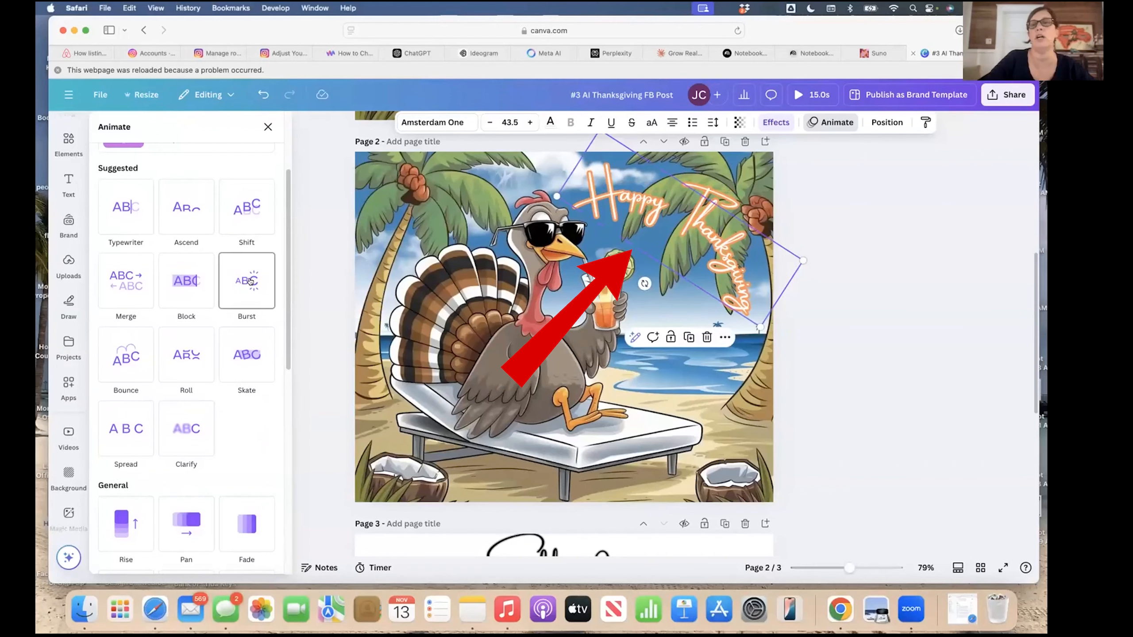
pyautogui.click(177, 282)
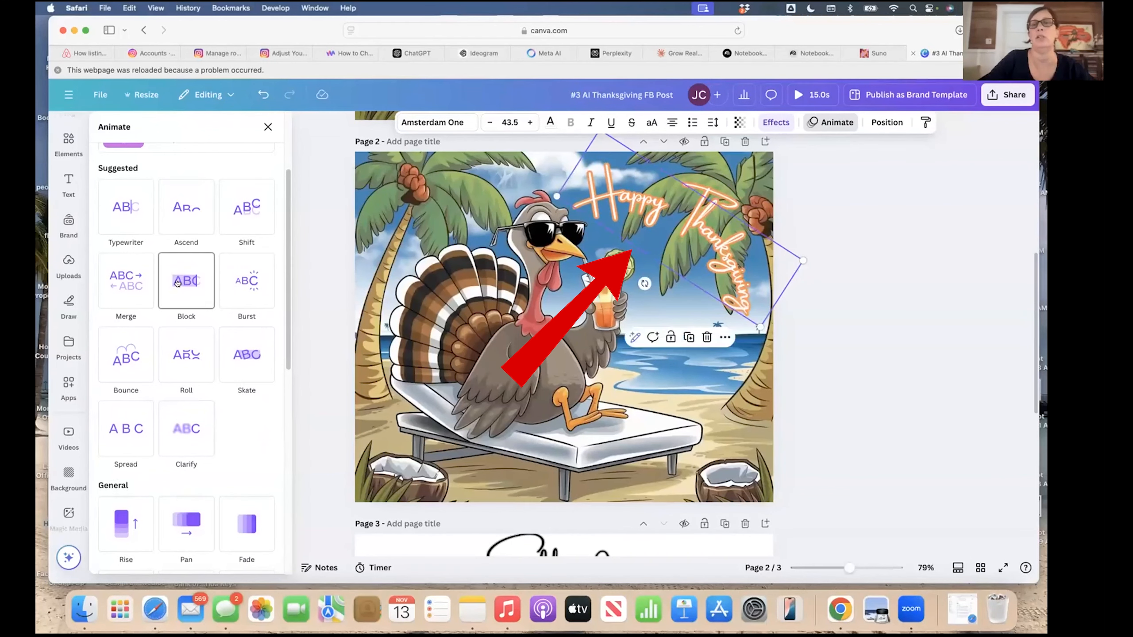
pyautogui.click(146, 283)
pyautogui.click(133, 356)
pyautogui.click(125, 207)
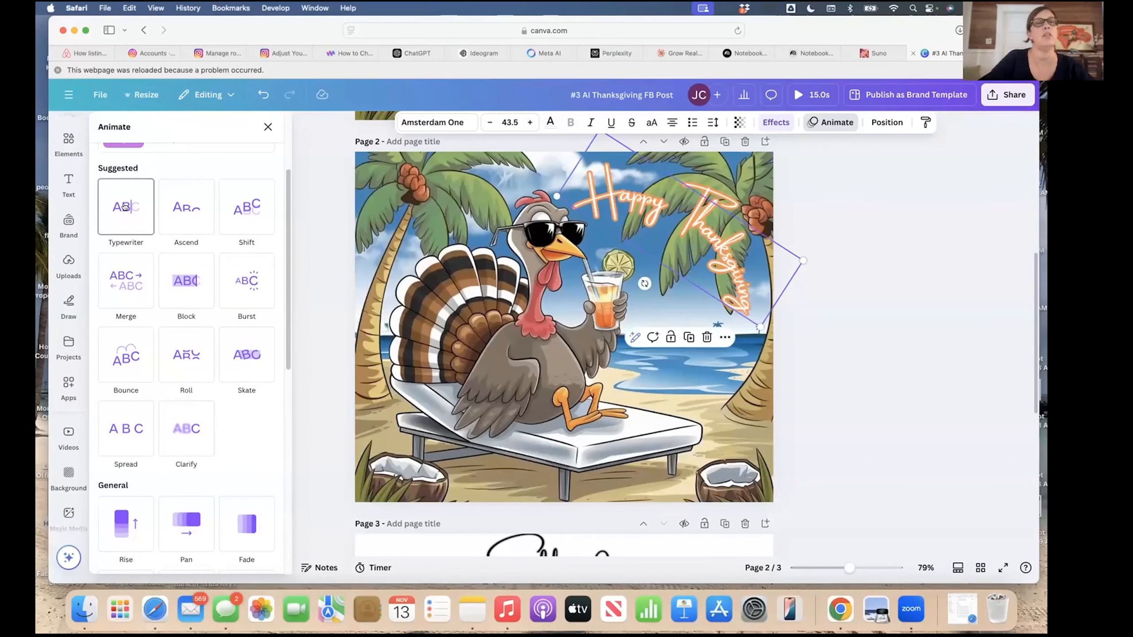
# Apply Typewriter to the greeting, test On enter and On exit, and settle on Both.
pyautogui.click(125, 206)
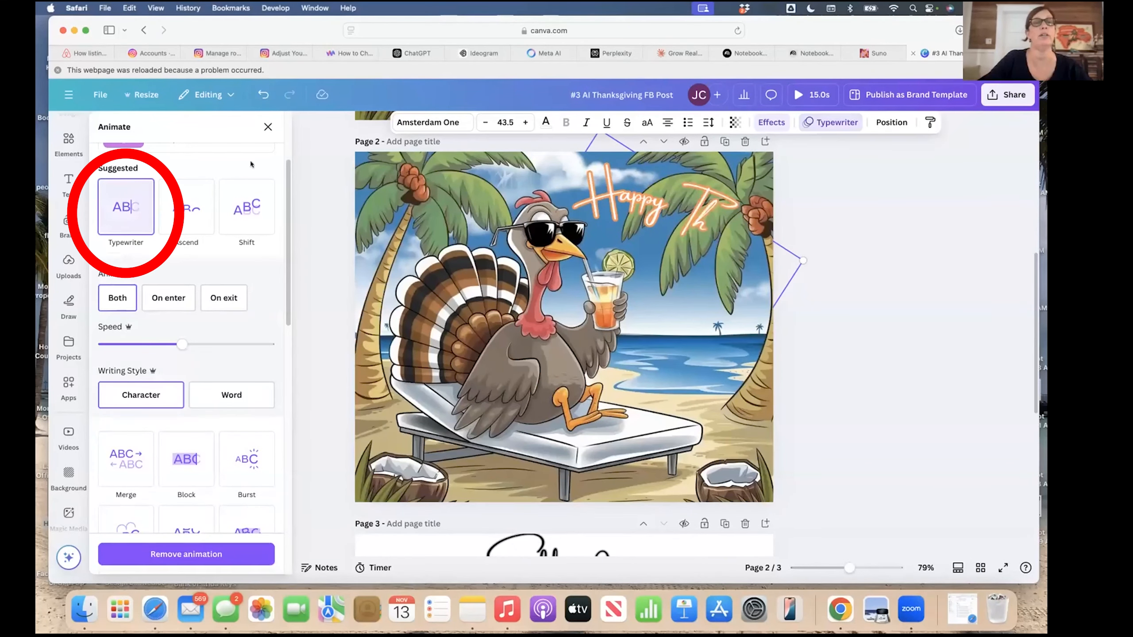
pyautogui.scroll(-1, 278, 360)
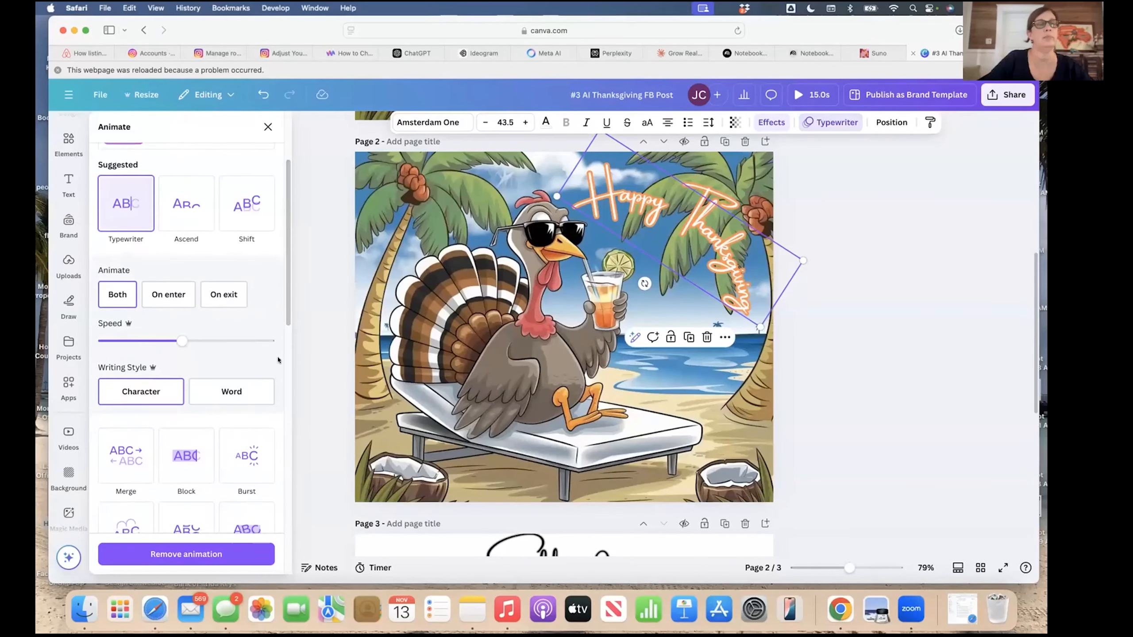
pyautogui.scroll(-1, 278, 360)
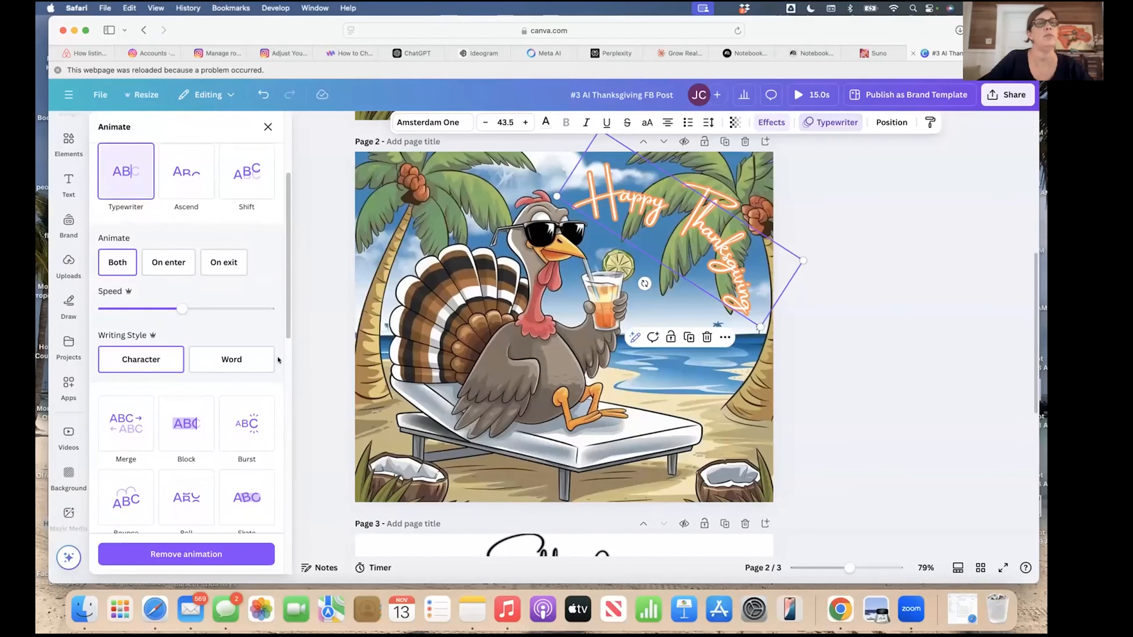
pyautogui.scroll(-1, 278, 360)
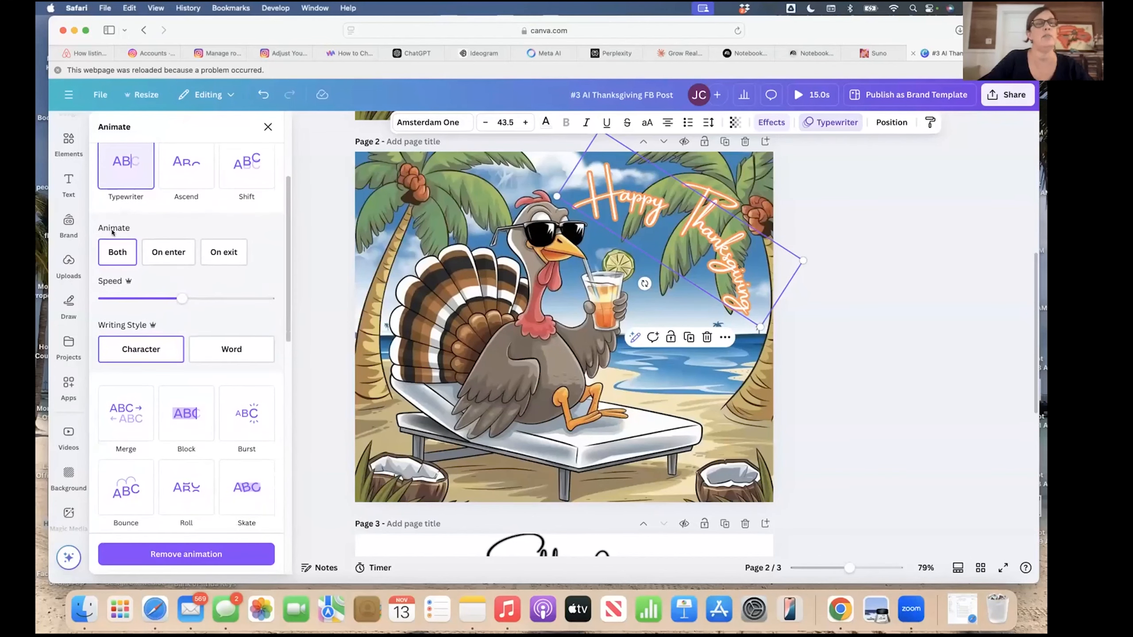
pyautogui.click(117, 253)
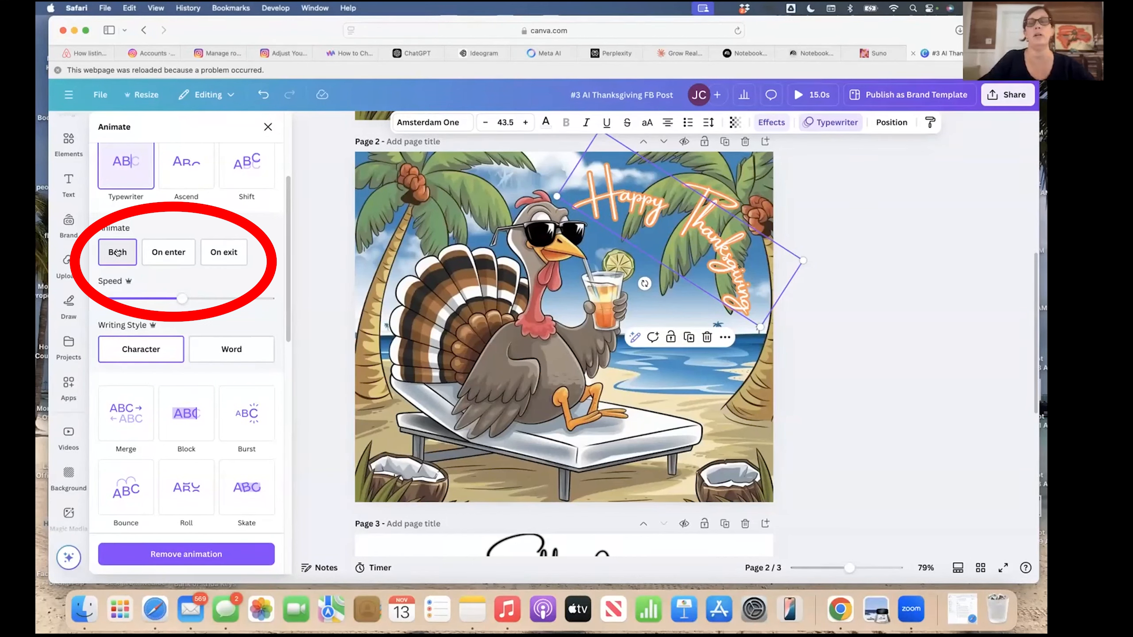
pyautogui.click(160, 253)
pyautogui.click(228, 253)
pyautogui.click(117, 252)
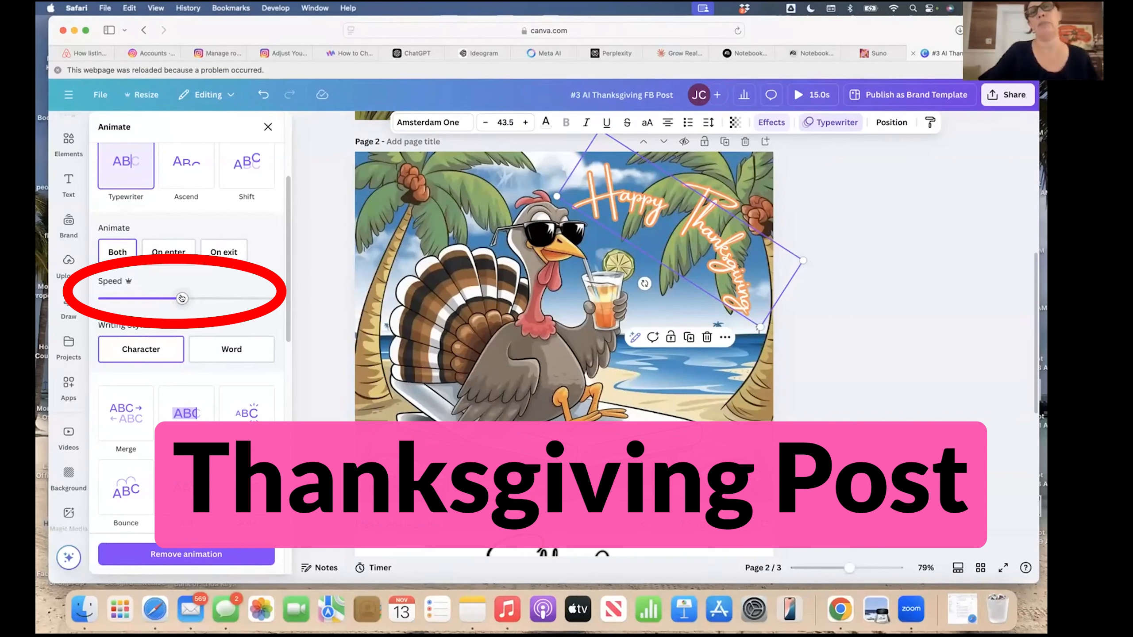
# Adjust the typing speed, try Word mode, then choose Character.
pyautogui.moveTo(181, 298); pyautogui.dragTo(204, 299)
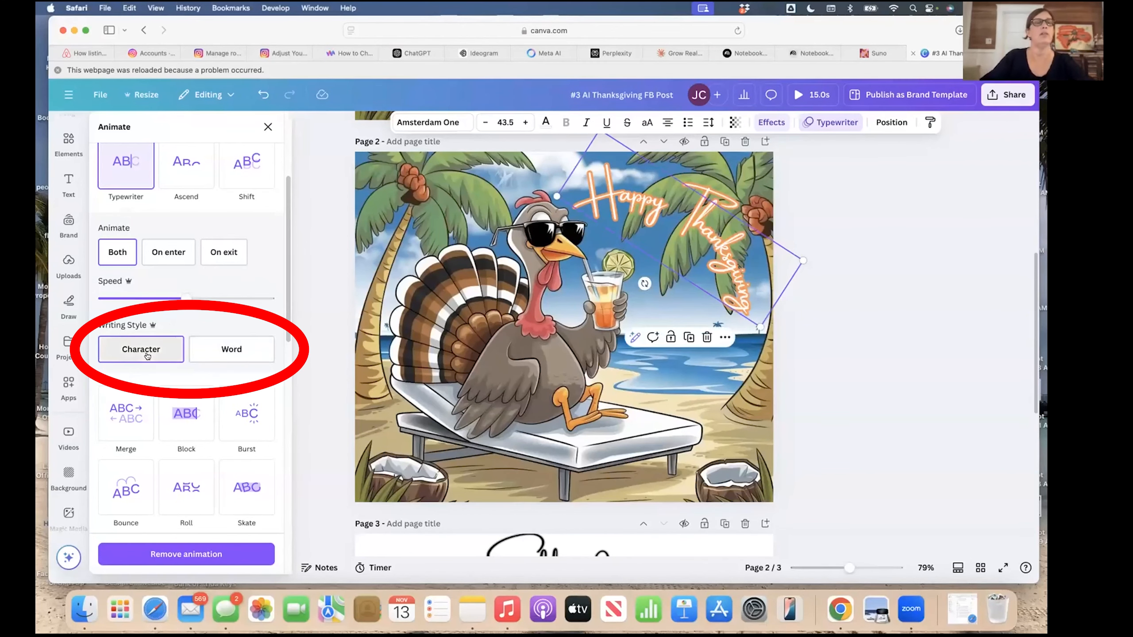
pyautogui.click(248, 352)
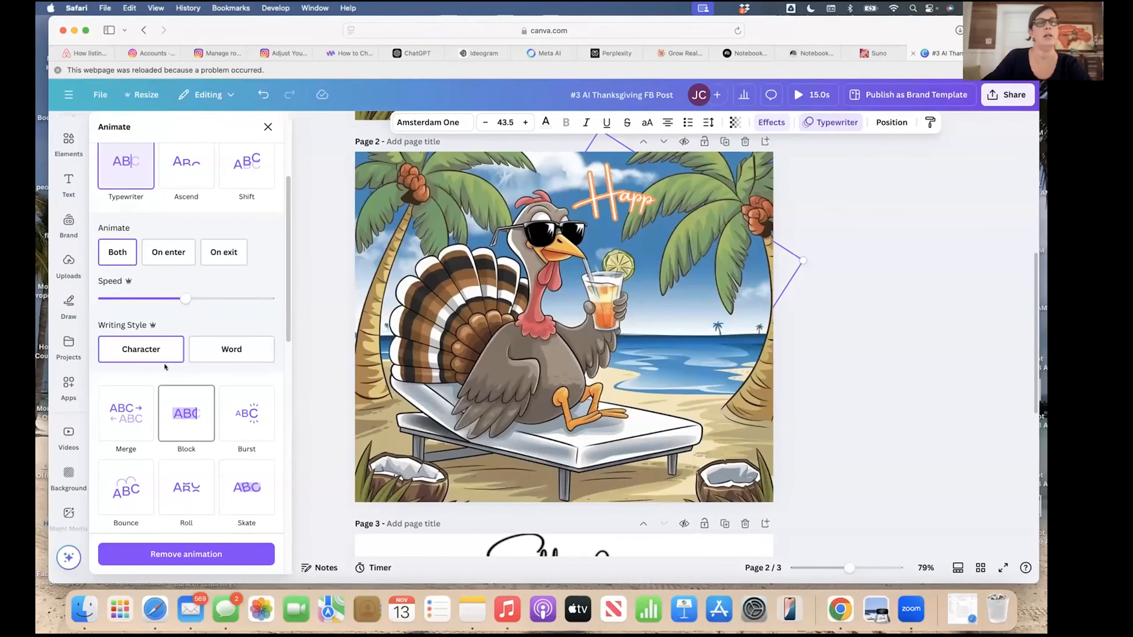
pyautogui.click(235, 349)
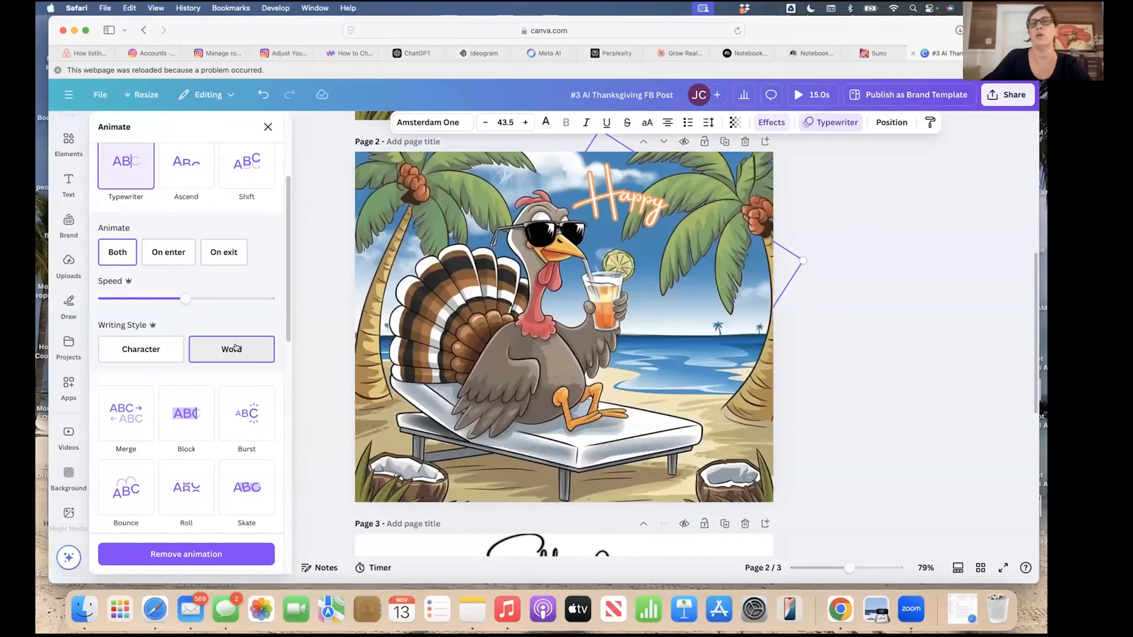
pyautogui.click(127, 352)
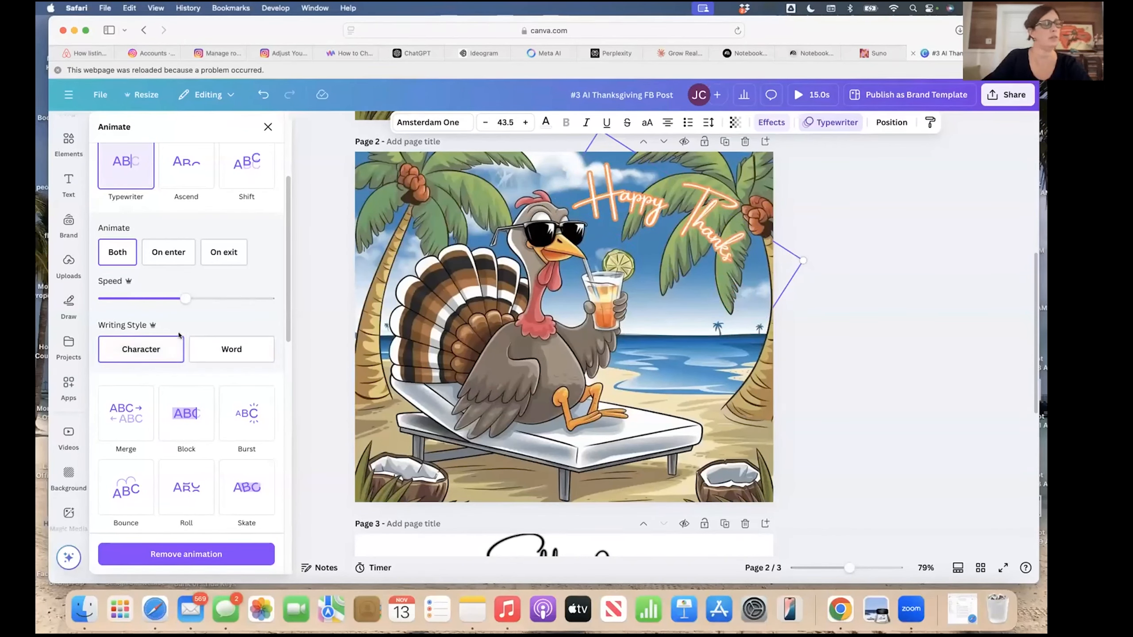
# Close the Animate panel and deselect the Typewriter-animated 'Happy Thanksgiving' greeting on Page 2.
pyautogui.scroll(-1, 178, 334)
pyautogui.scroll(-5, 178, 335)
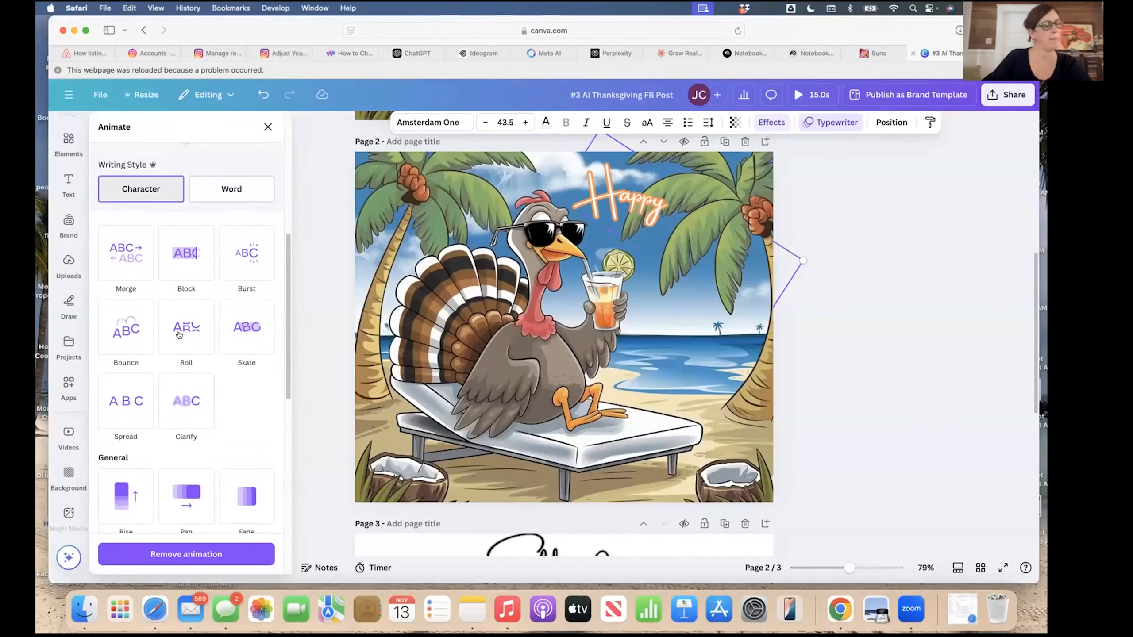
pyautogui.scroll(-10, 178, 335)
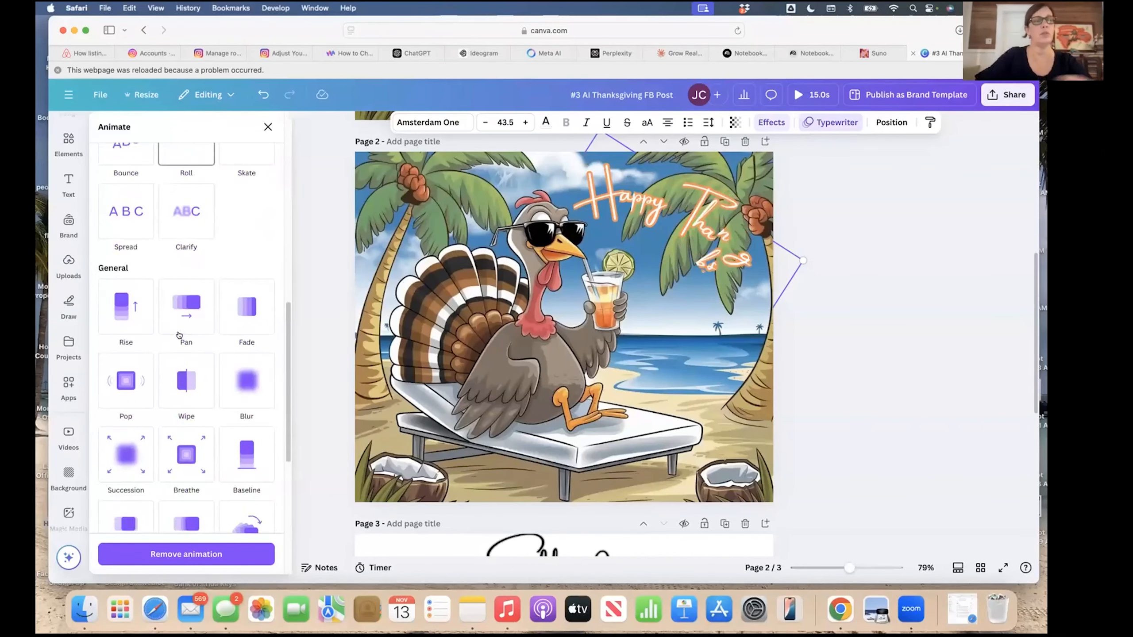
pyautogui.scroll(-3, 179, 335)
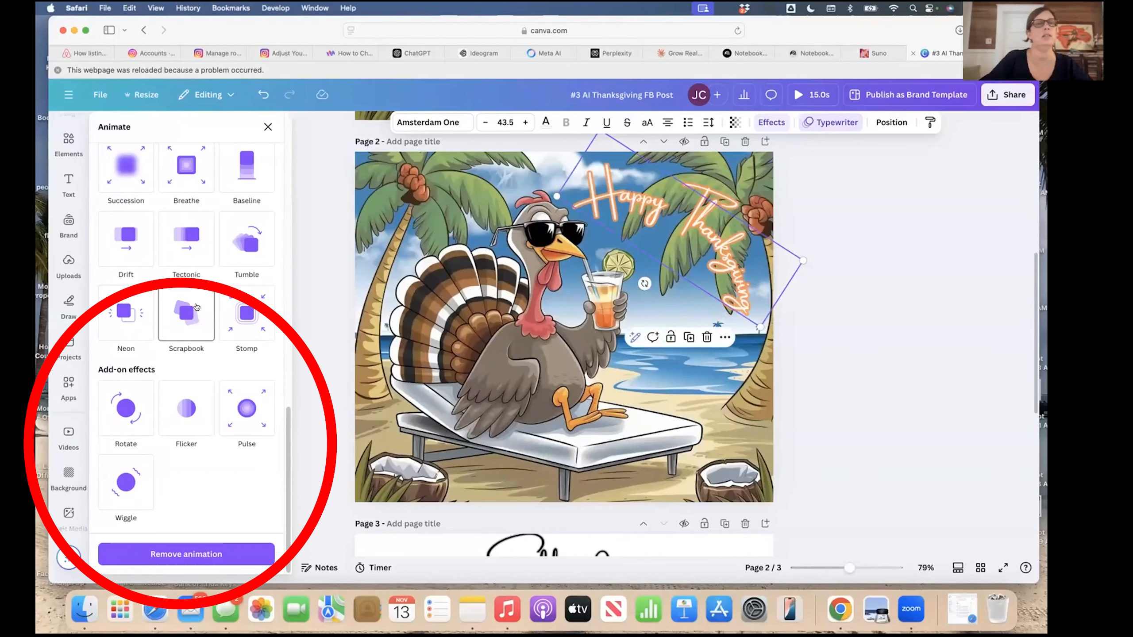
pyautogui.scroll(5, 195, 311)
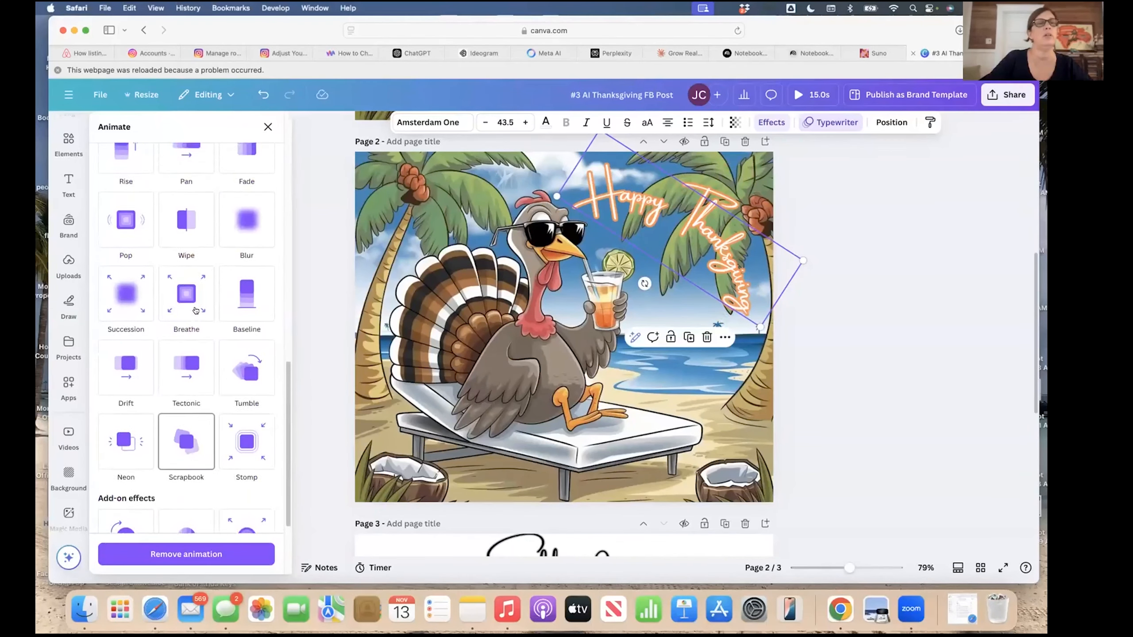
pyautogui.click(780, 380)
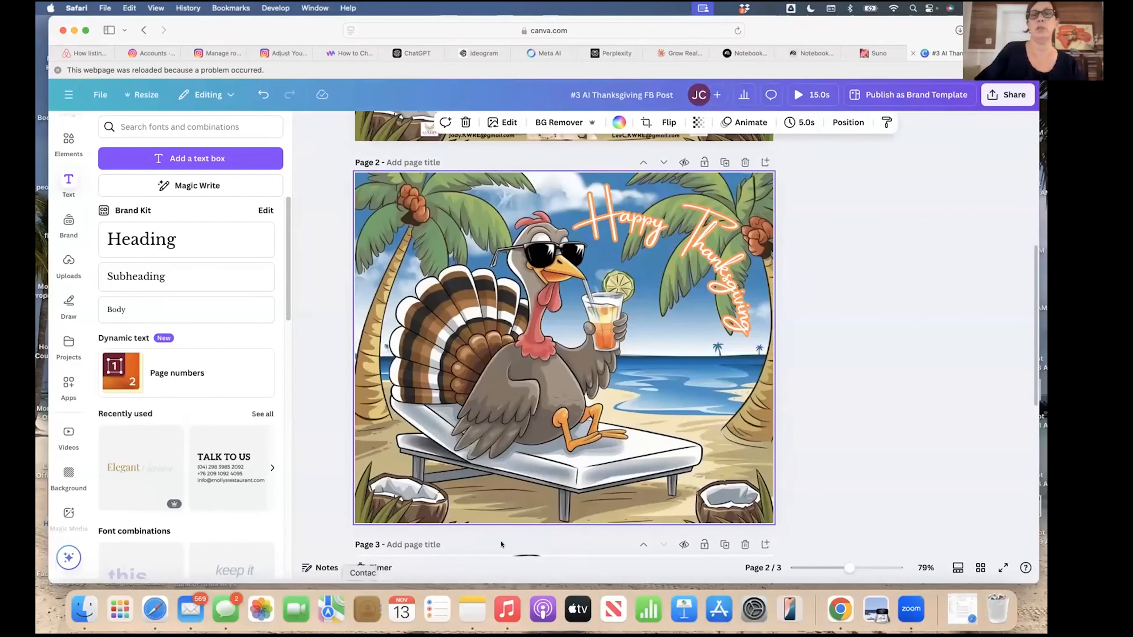
pyautogui.scroll(5, 488, 386)
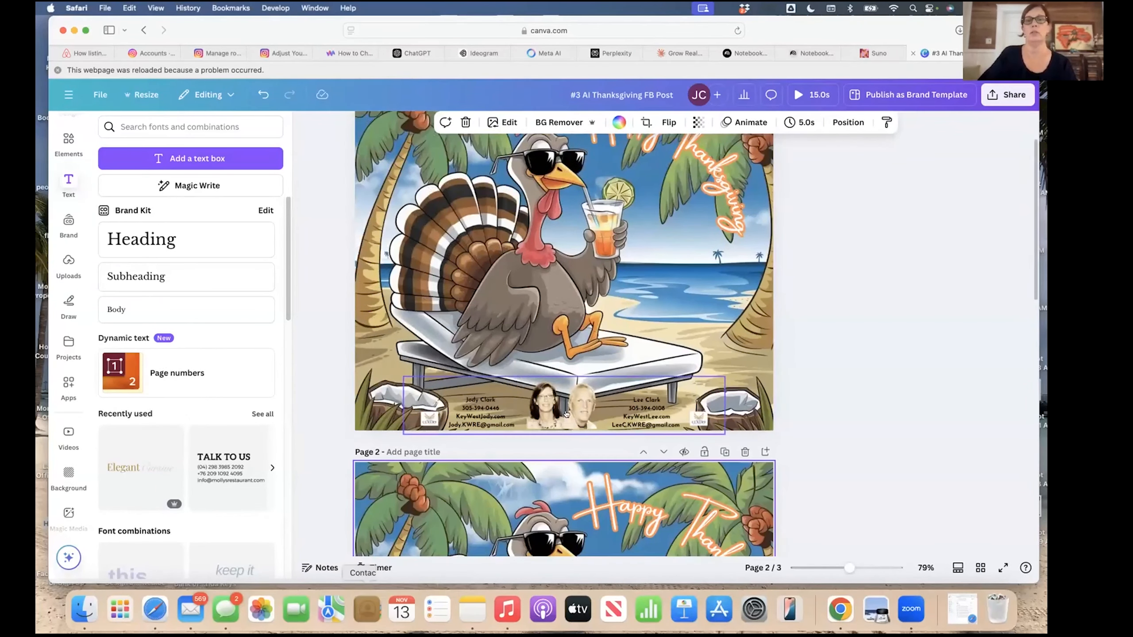
pyautogui.scroll(-6, 566, 414)
pyautogui.scroll(-3, 639, 459)
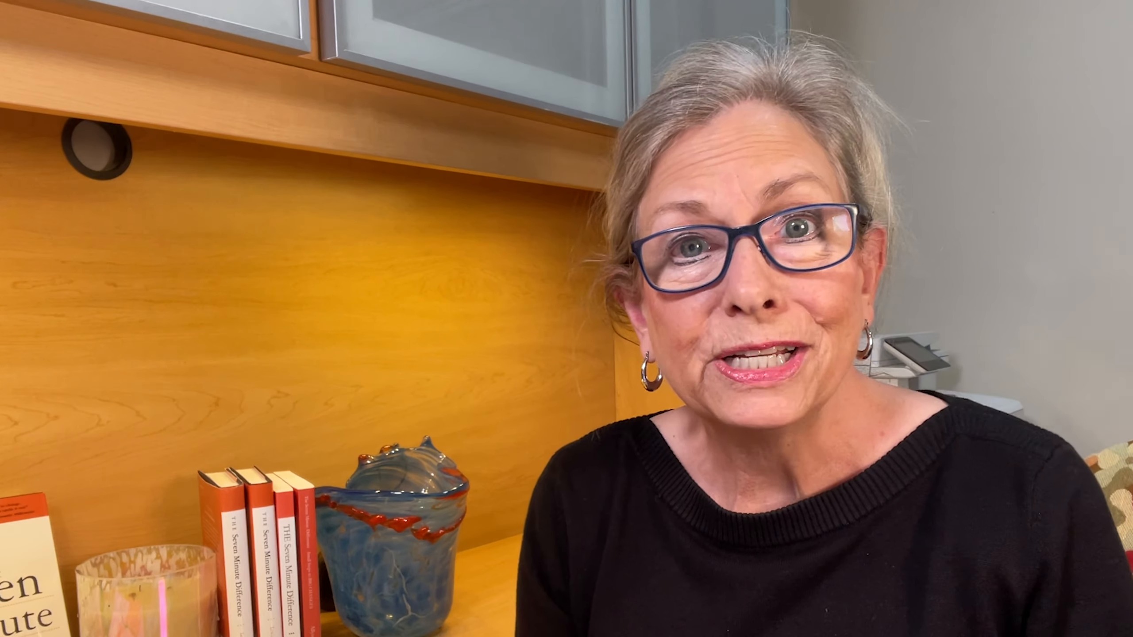